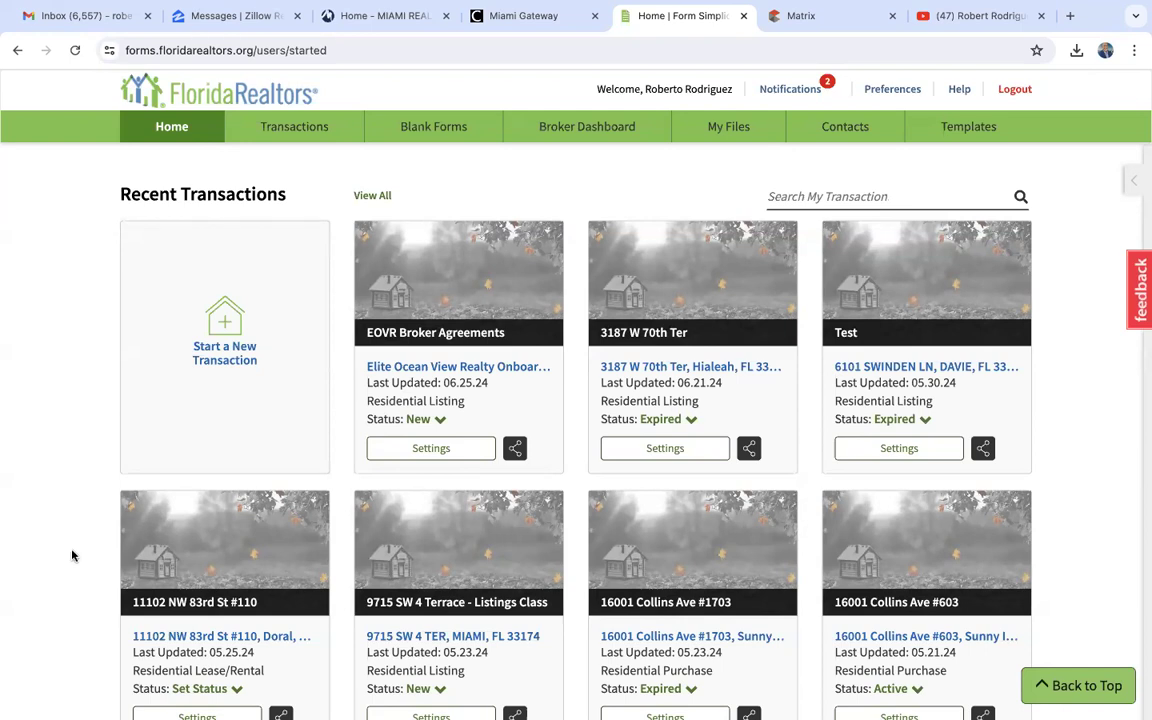
# - Look over the training videos on the YouTube channel, and return to Form Simplicity
pyautogui.click(979, 17)
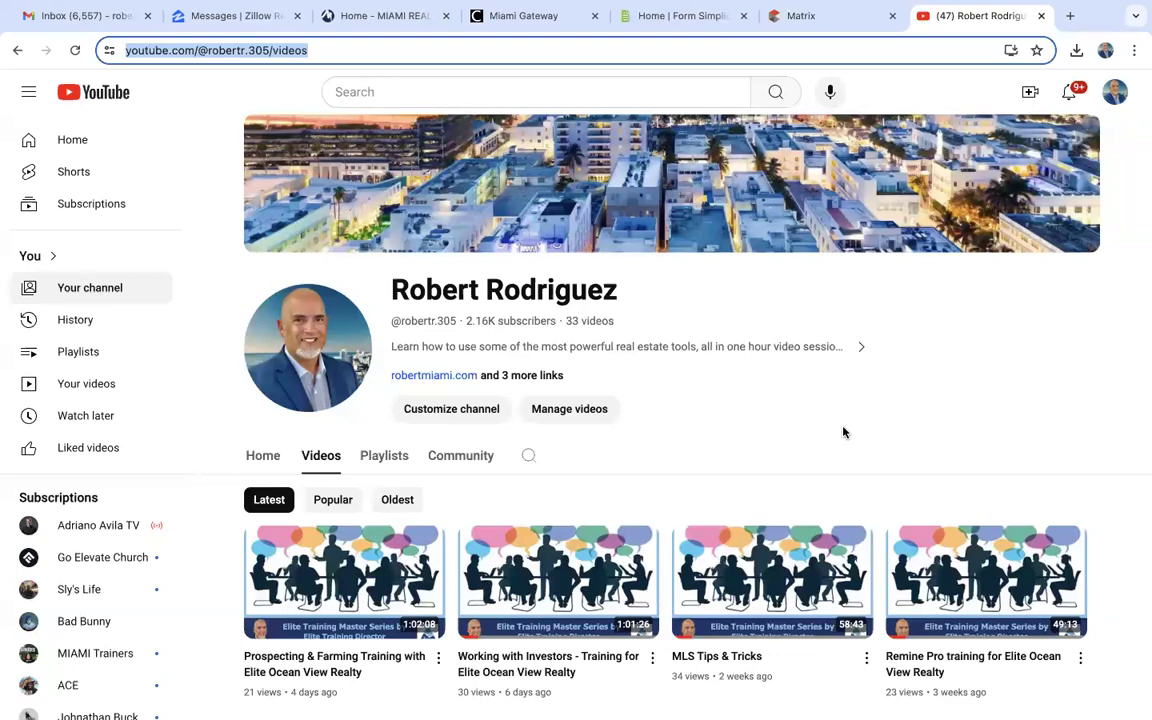
pyautogui.scroll(-2, 843, 432)
pyautogui.scroll(1, 843, 432)
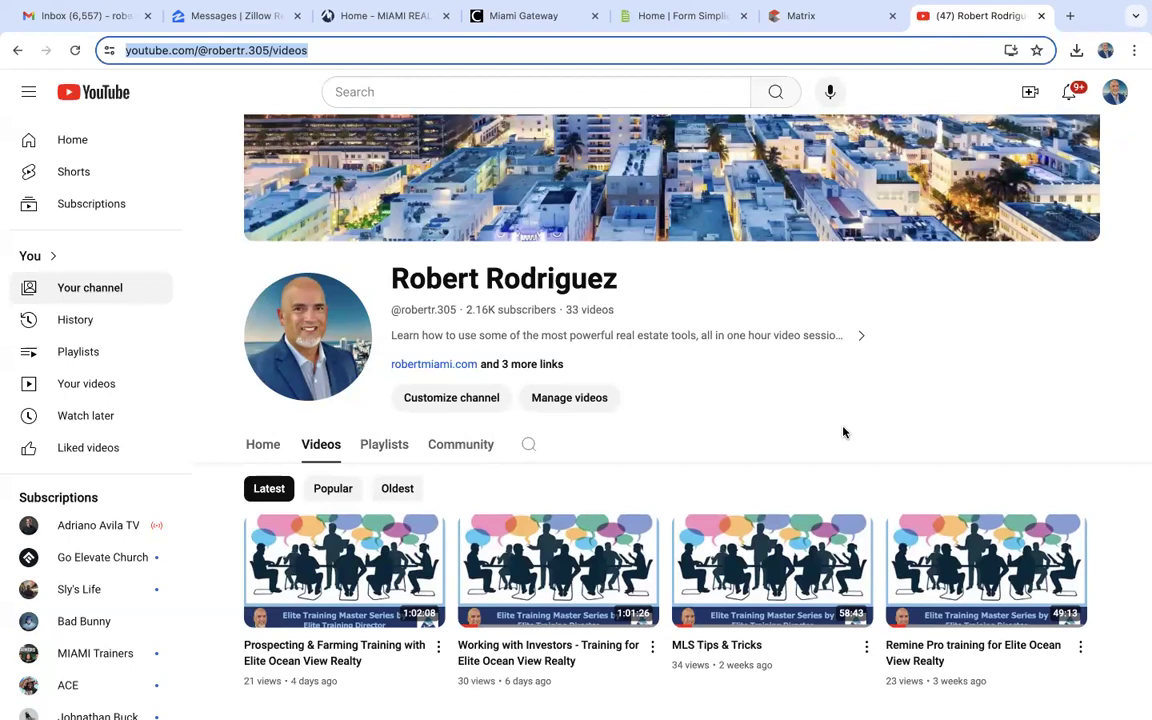
pyautogui.click(695, 22)
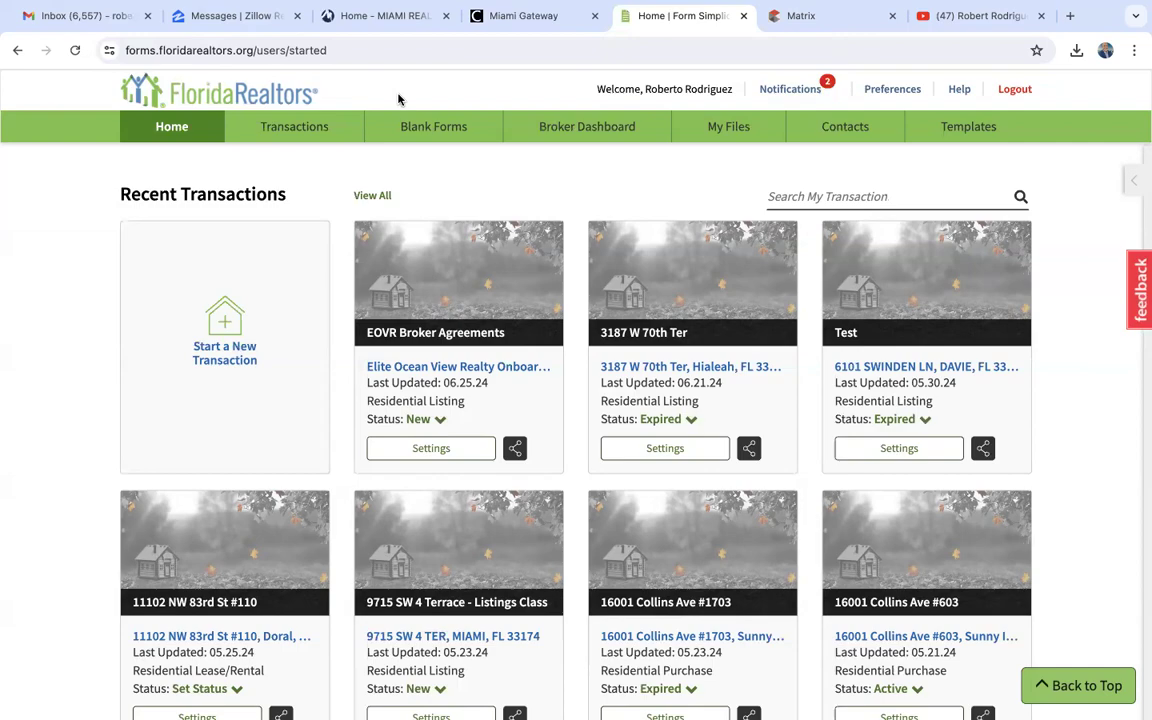
# - Switch to Miami Gateway, look through its application tiles for Form Simplicity, and return to the Form Simplicity home page
pyautogui.click(470, 18)
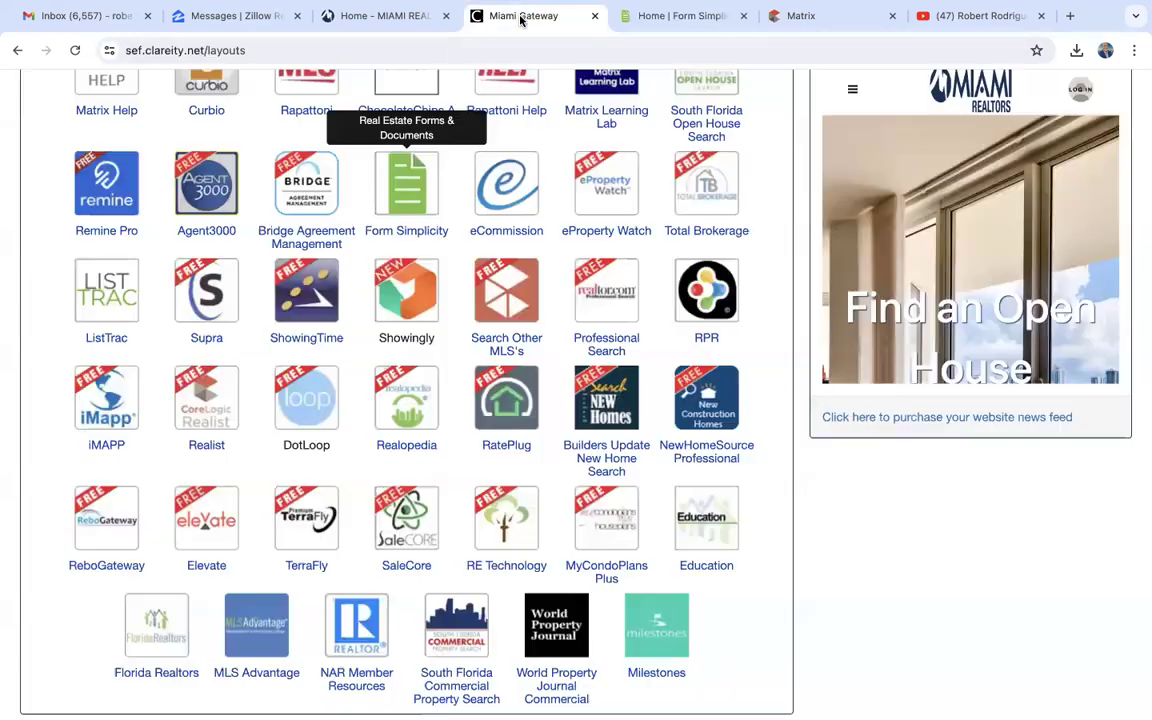
pyautogui.scroll(5, 487, 292)
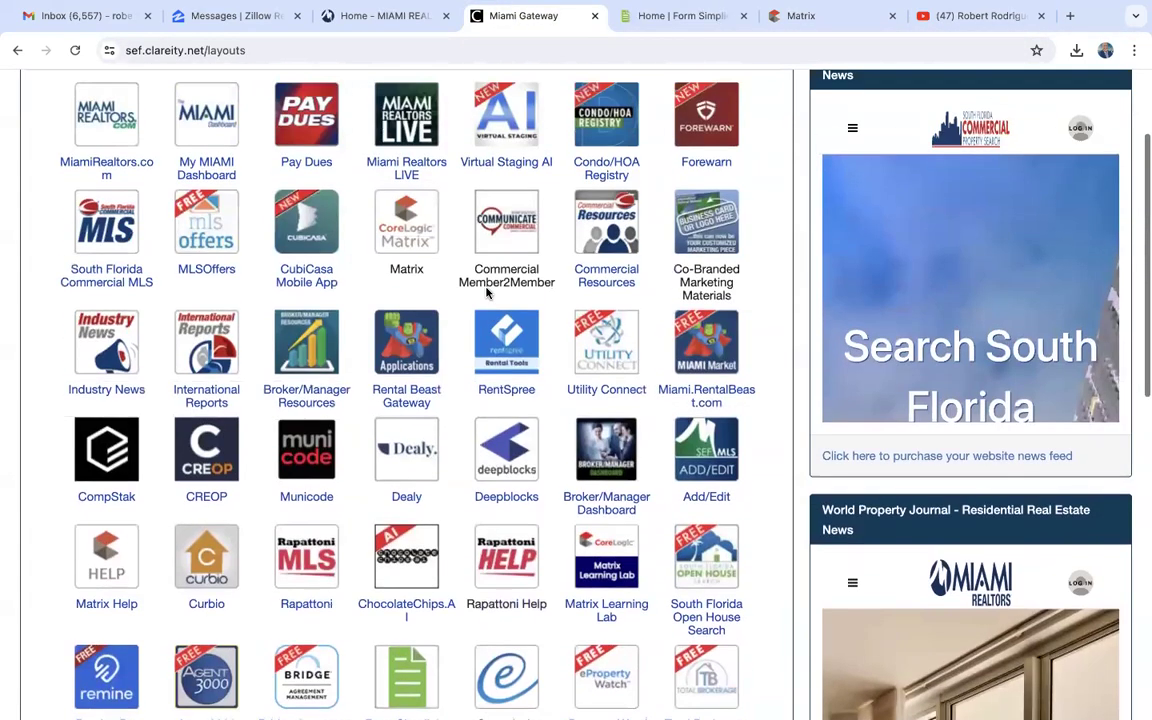
pyautogui.scroll(1, 487, 292)
pyautogui.scroll(-3, 487, 292)
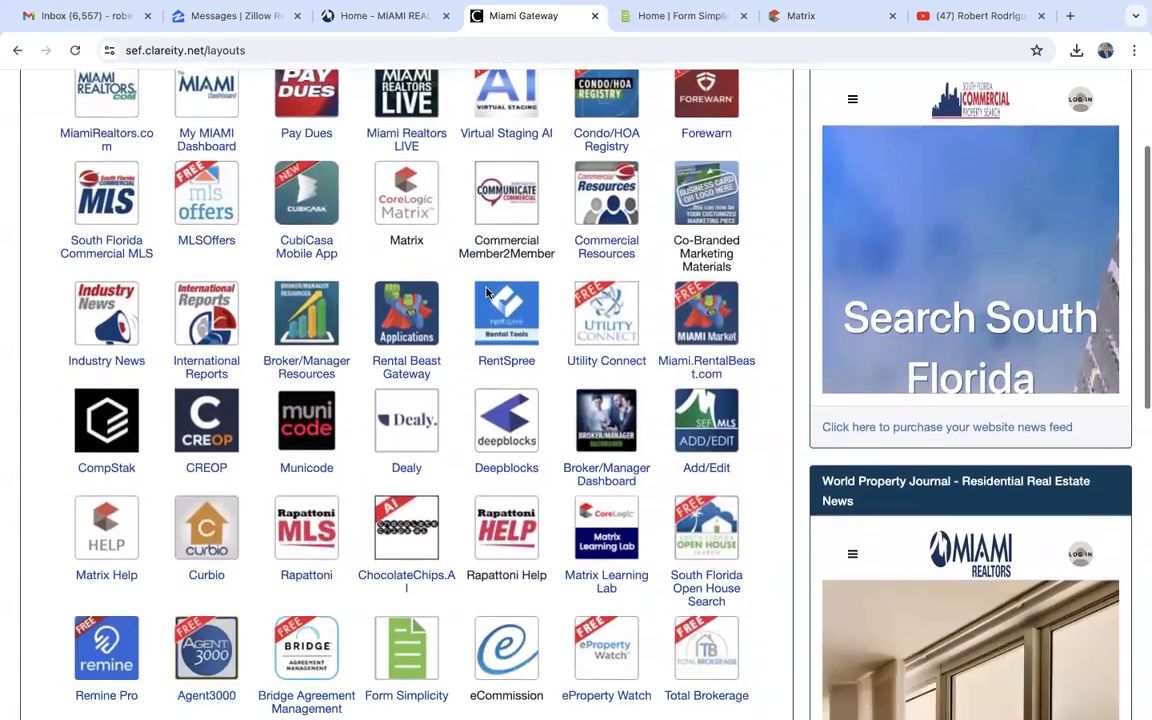
pyautogui.scroll(-2, 487, 292)
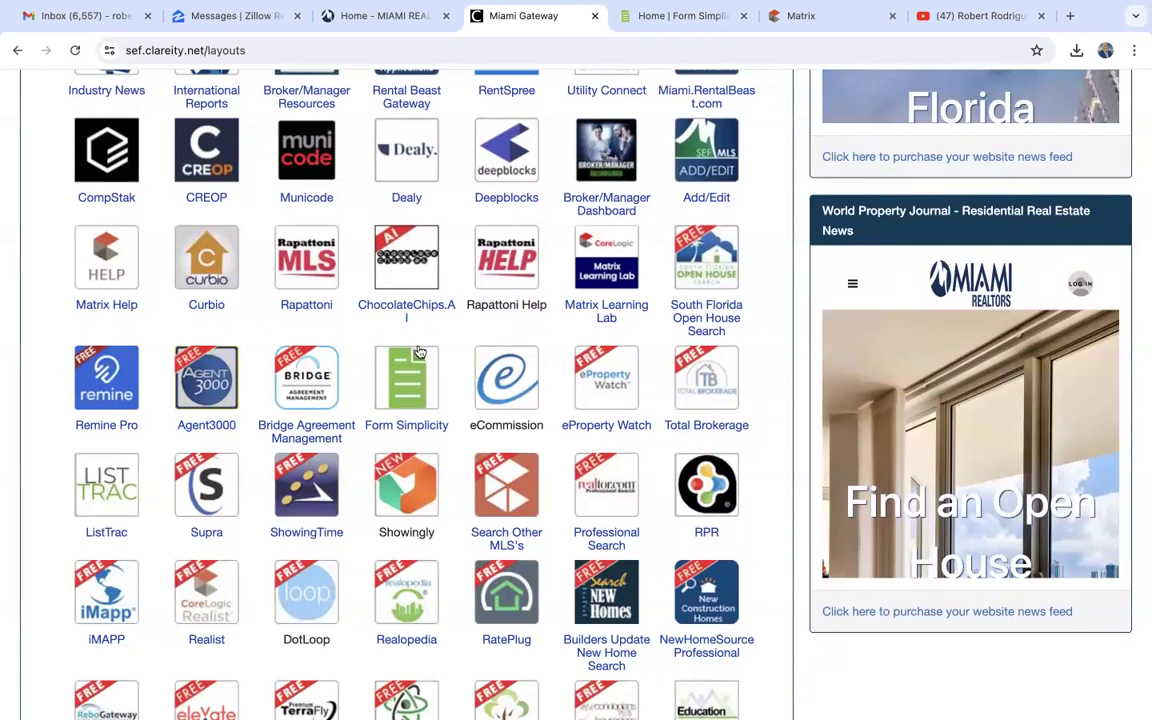
pyautogui.click(663, 18)
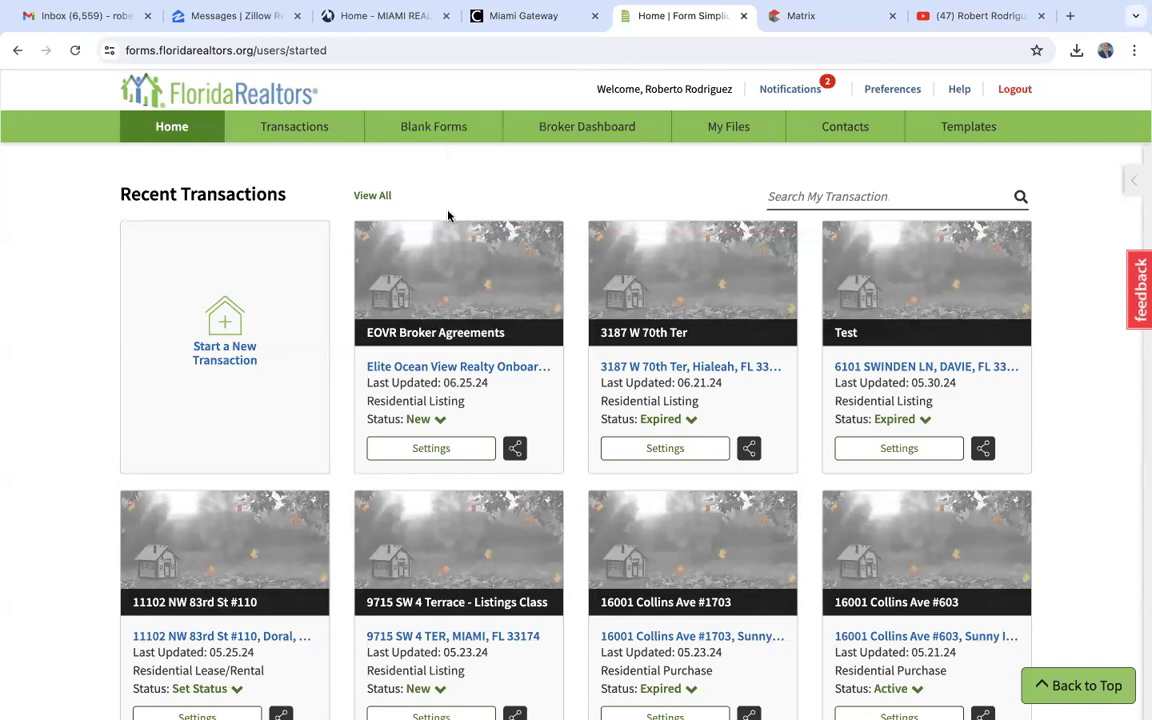
# - Browse the blank forms library and open the brokerage-wide EXCLUSIVE RIGHT TO SELL forms package
pyautogui.click(445, 133)
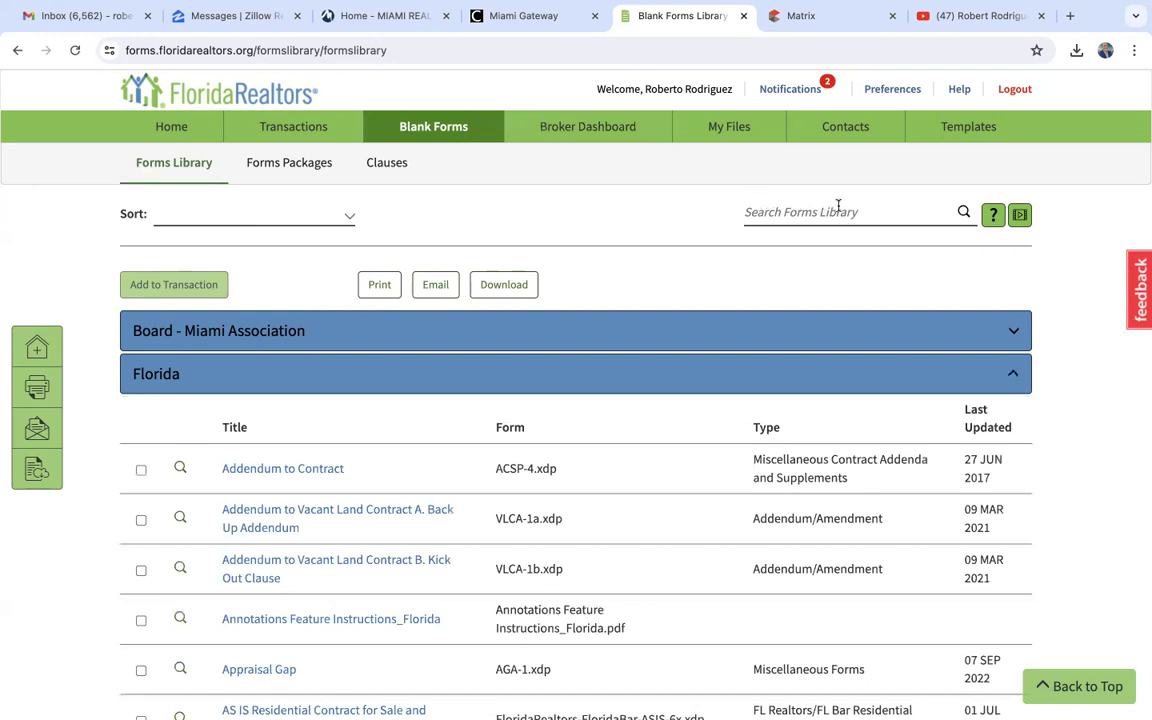
pyautogui.click(872, 218)
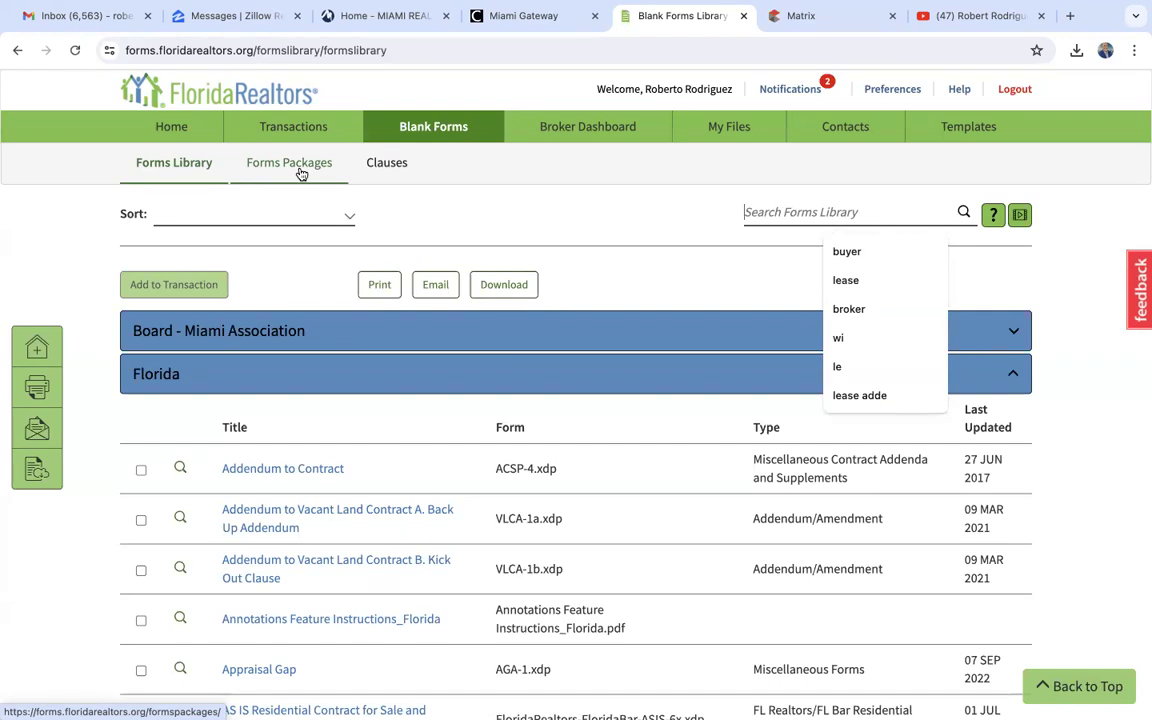
pyautogui.click(296, 165)
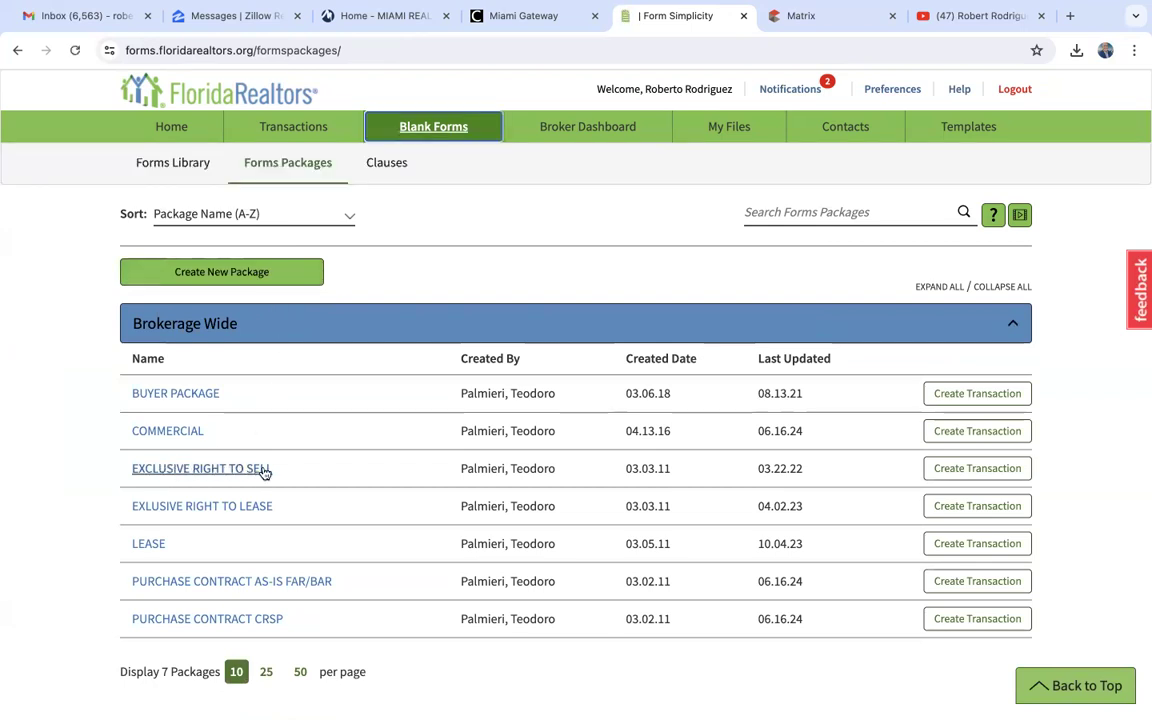
pyautogui.click(203, 470)
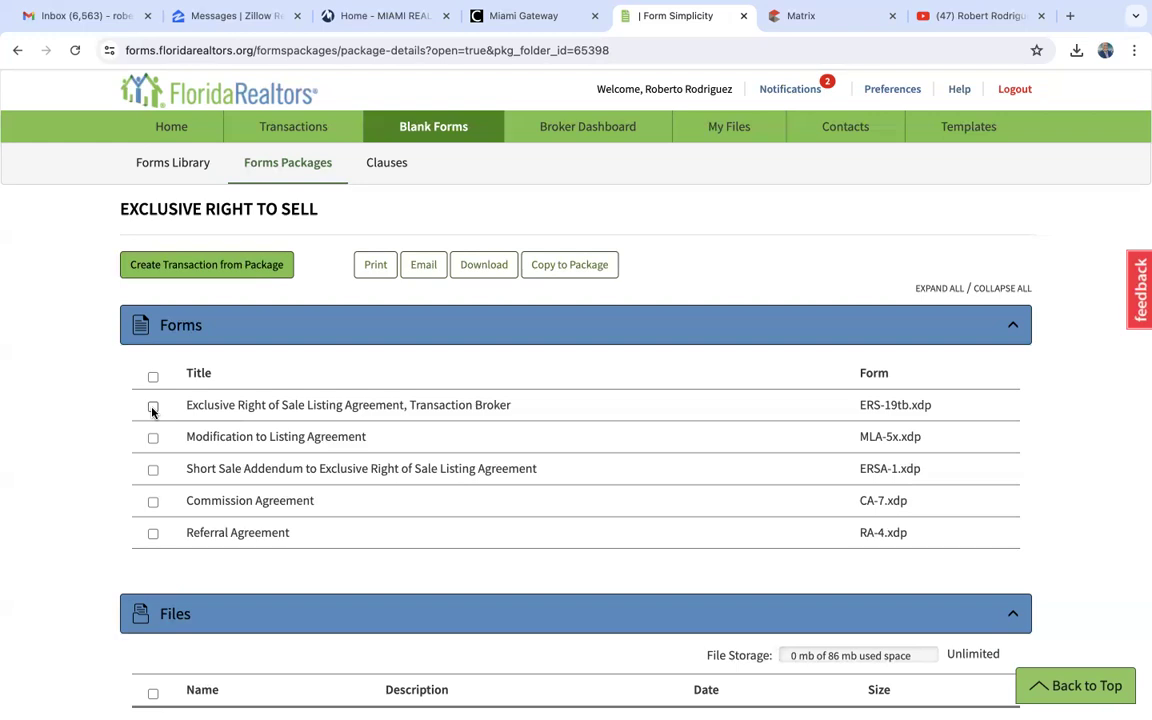
# - Review the forms in the package, marking the Exclusive Right of Sale Listing Agreement and clearing the selection again
pyautogui.click(152, 408)
pyautogui.scroll(-2, 390, 410)
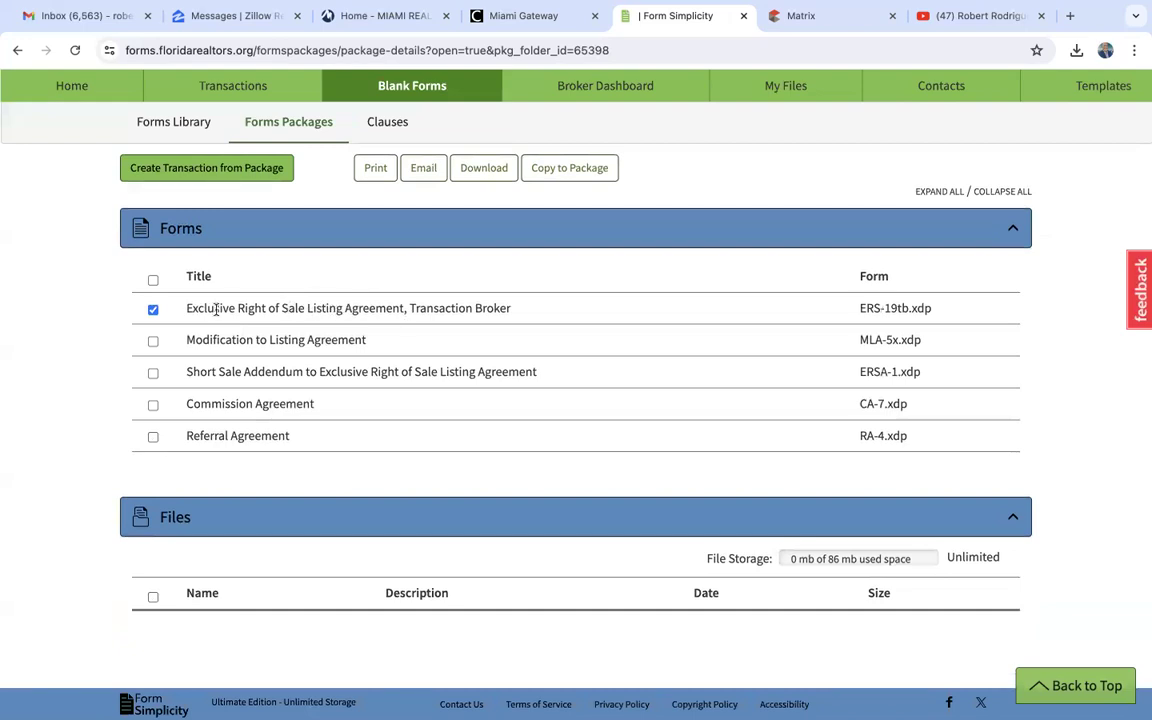
pyautogui.scroll(1, 353, 329)
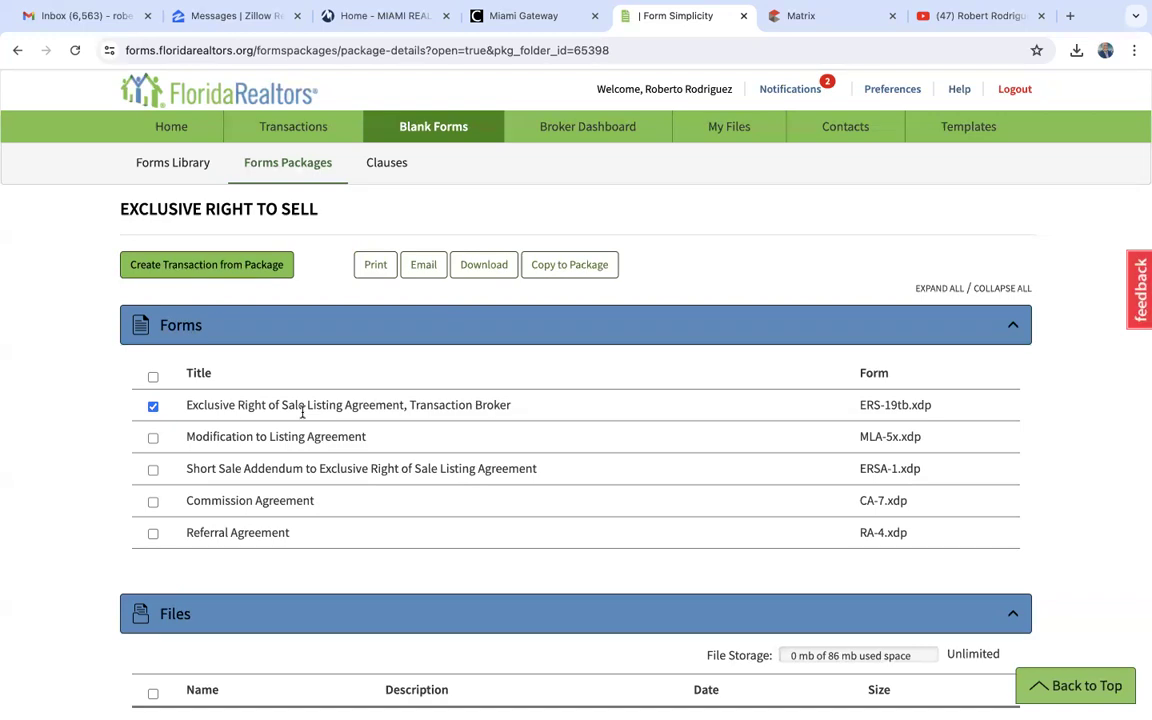
pyautogui.scroll(-2, 302, 412)
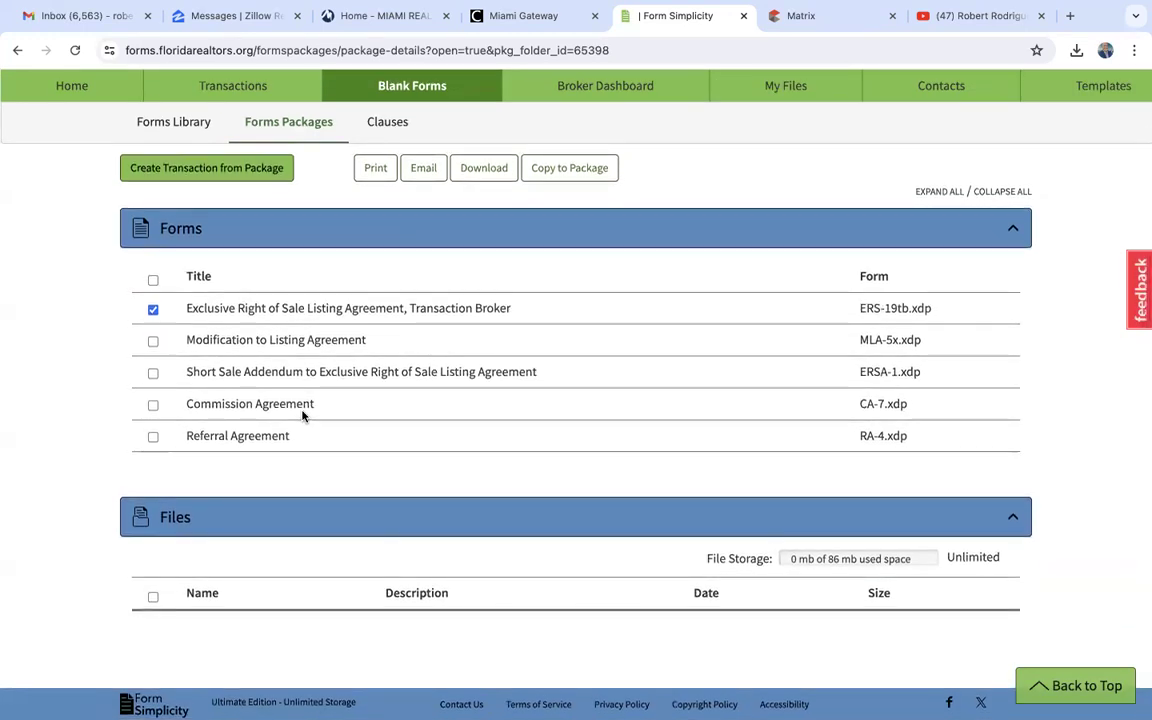
pyautogui.scroll(1, 303, 414)
pyautogui.click(153, 343)
pyautogui.scroll(2, 89, 383)
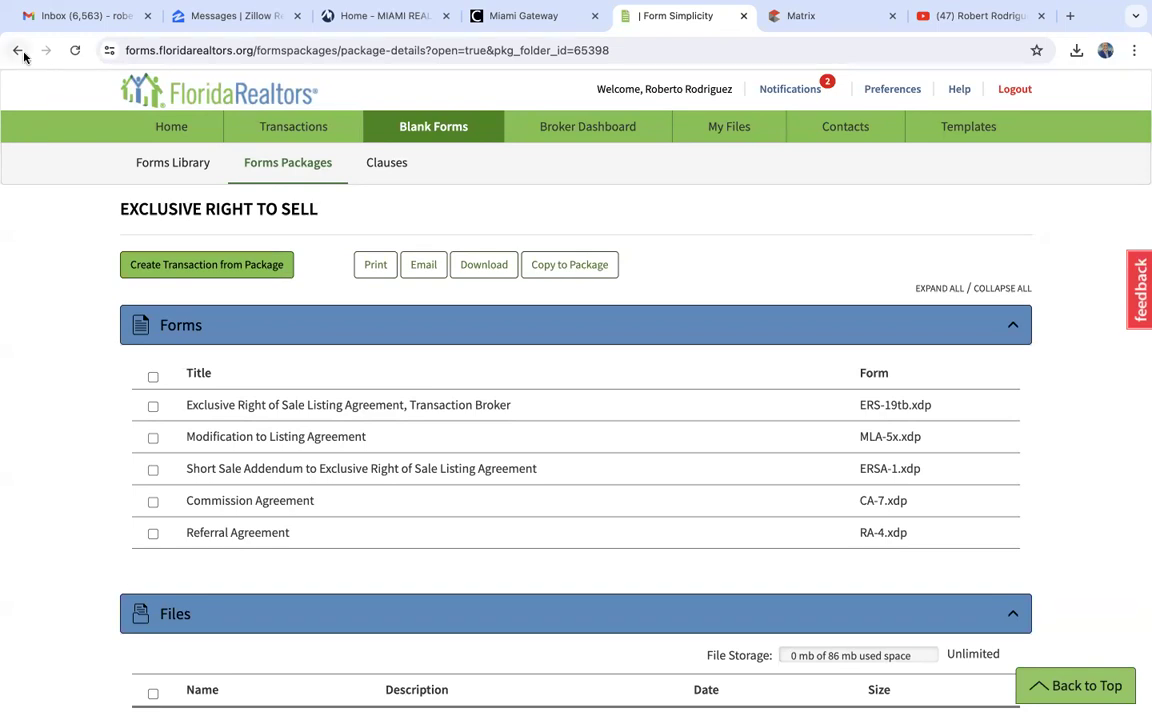
# - Search the forms library for "seller" and look through the matching forms, including the Sellers Property Disclosure forms
pyautogui.click(176, 175)
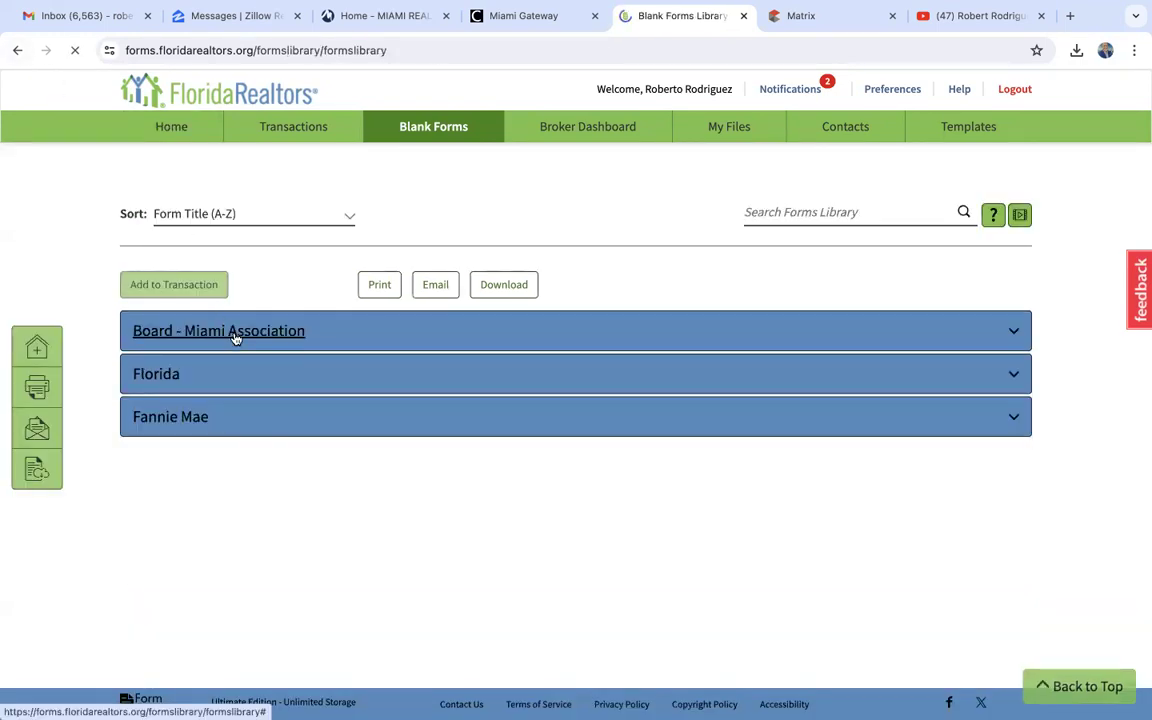
pyautogui.click(805, 215)
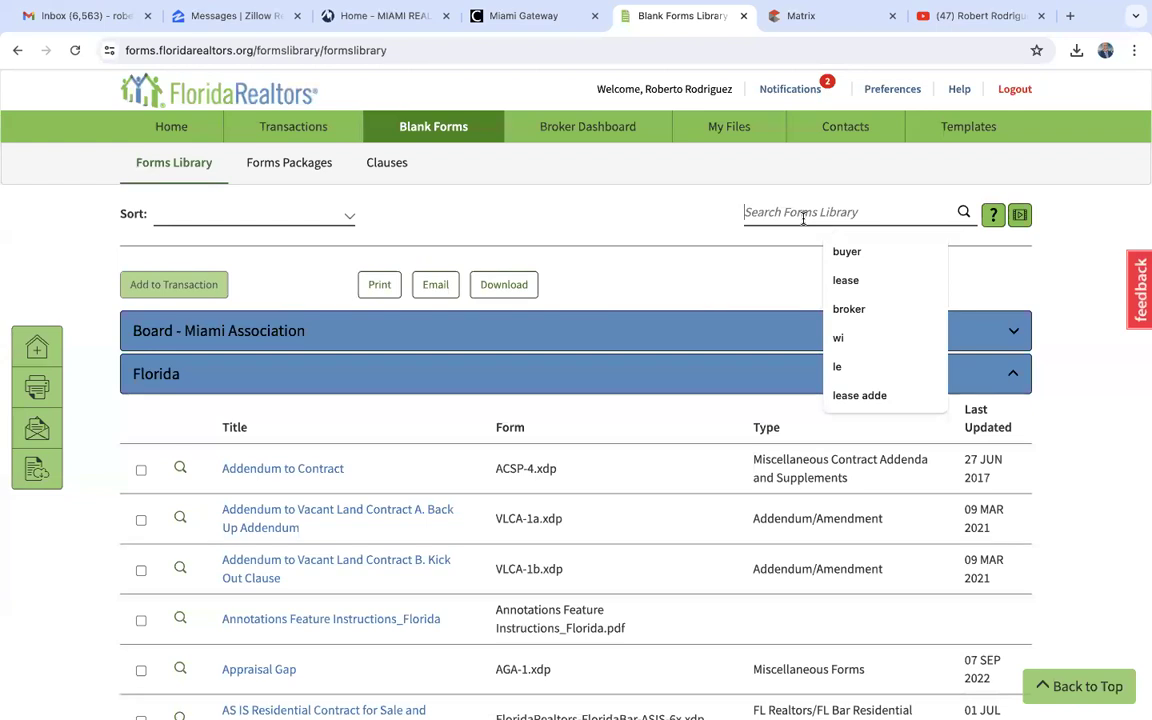
pyautogui.write('seller')
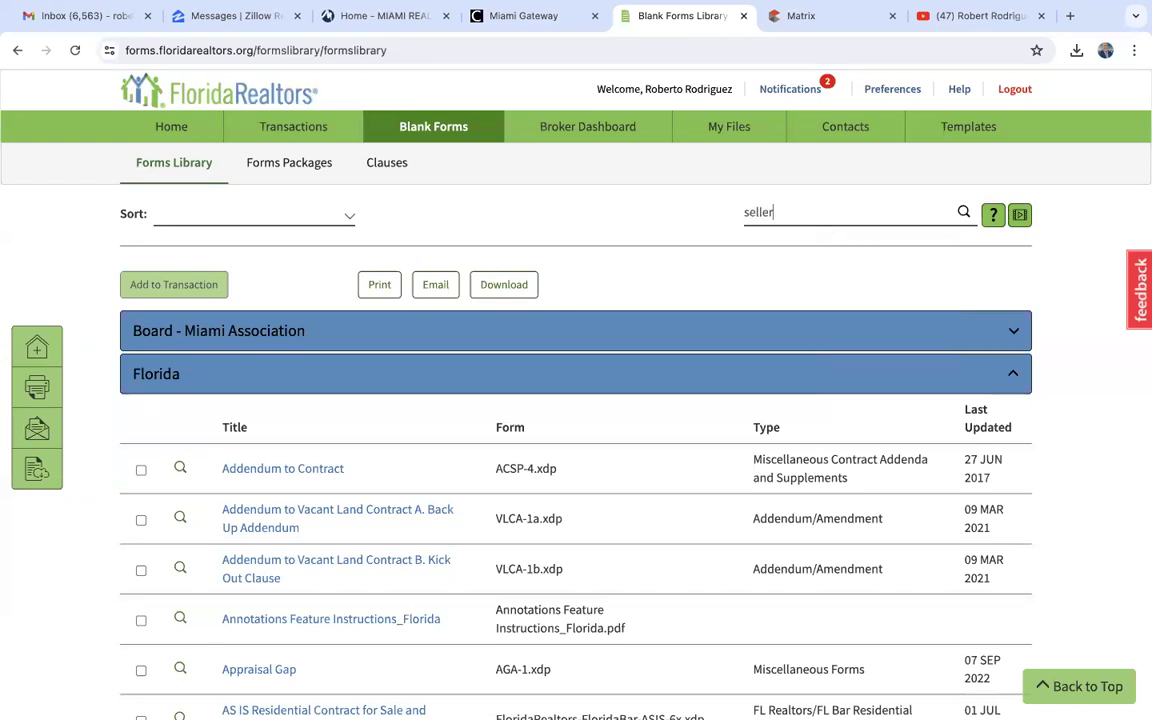
pyautogui.press('Return')
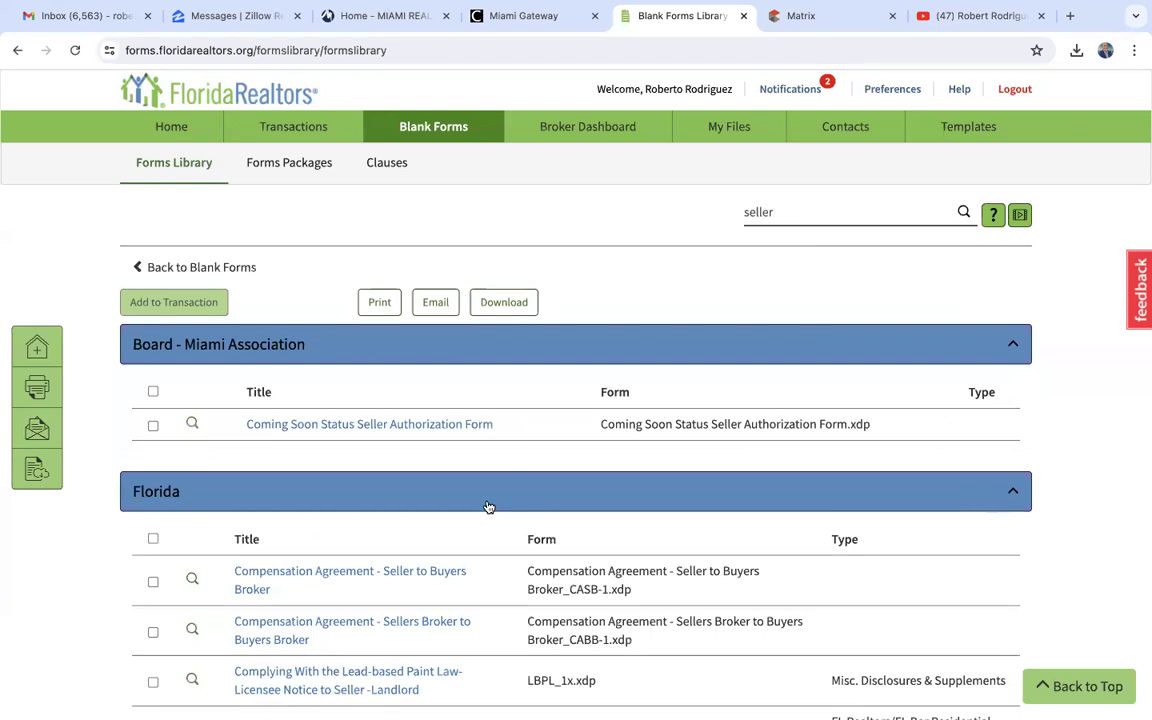
pyautogui.scroll(-5, 488, 505)
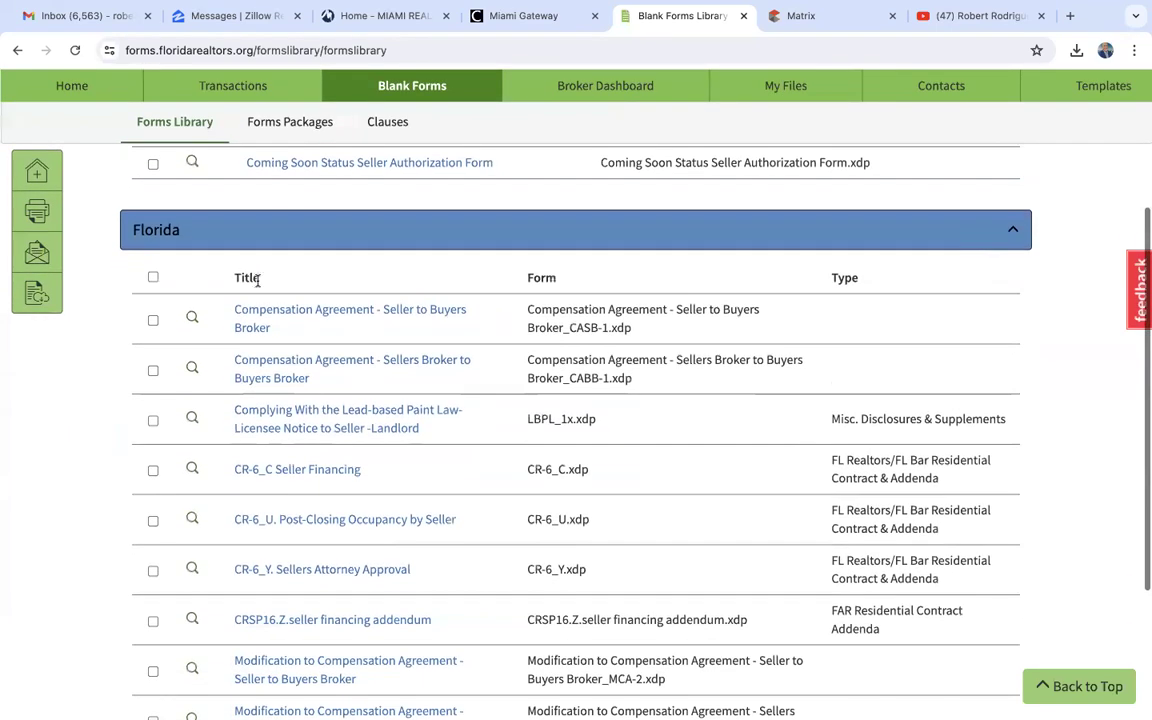
pyautogui.scroll(-3, 297, 498)
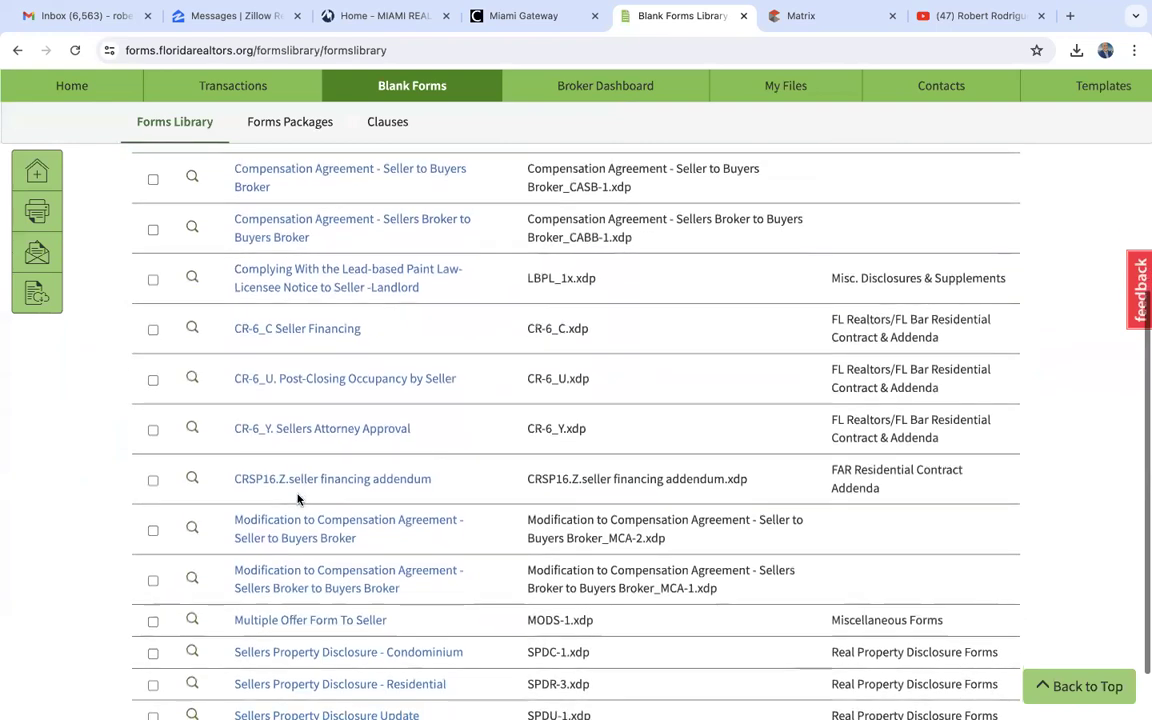
pyautogui.scroll(-2, 299, 499)
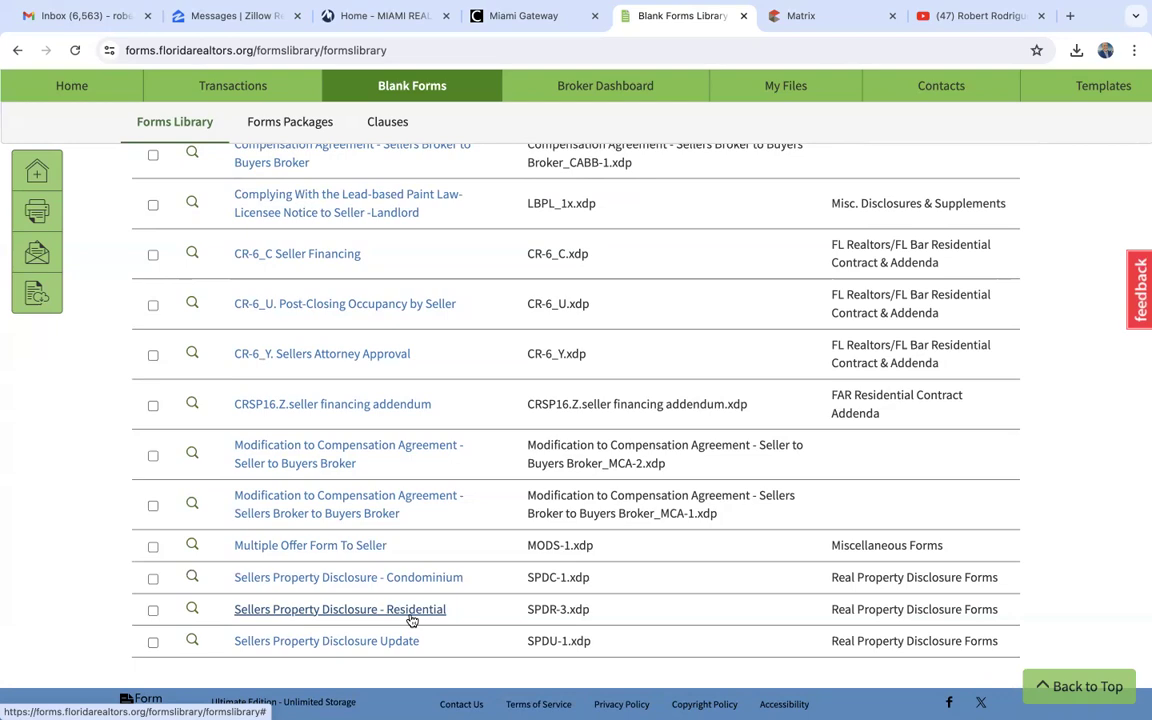
pyautogui.scroll(5, 412, 620)
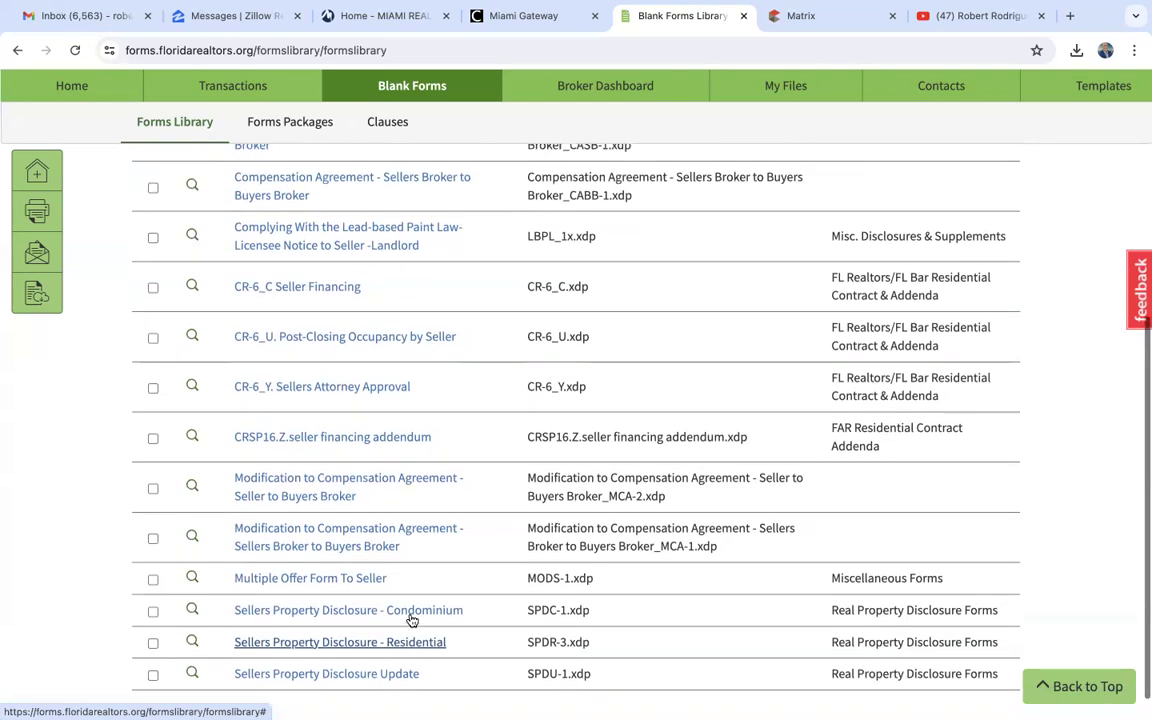
pyautogui.scroll(2, 409, 619)
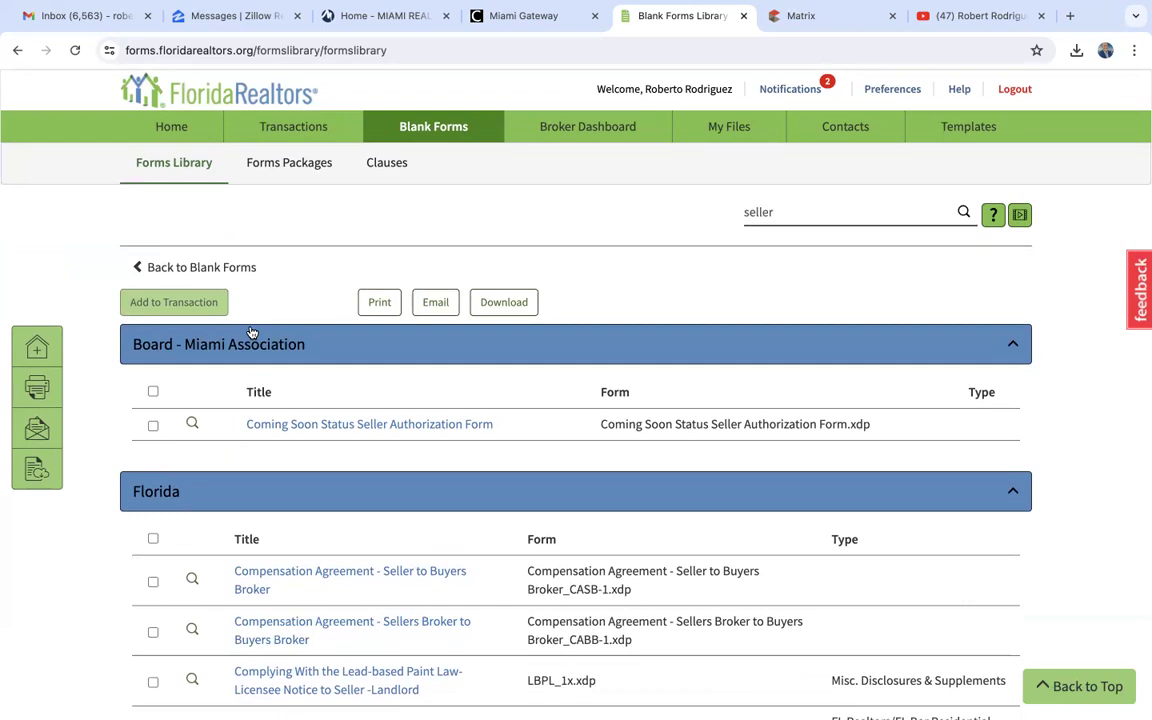
# - Start a new transaction, enter the property's street address, and use the same address as the transaction name
pyautogui.click(303, 135)
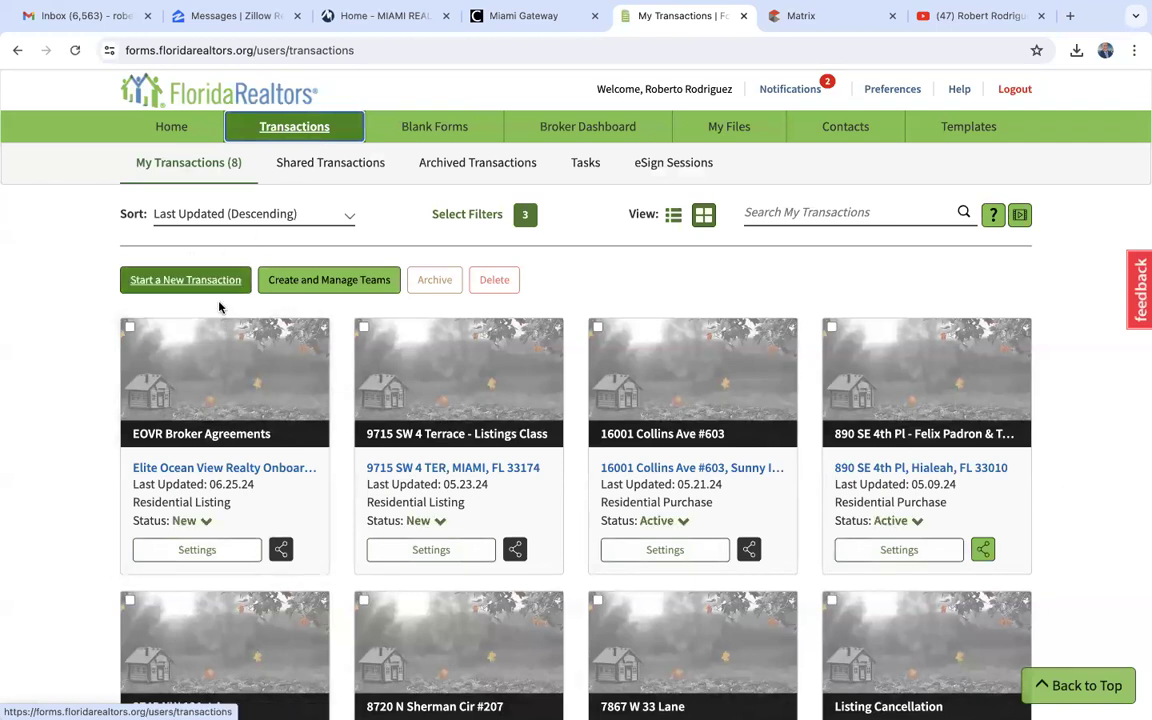
pyautogui.click(175, 285)
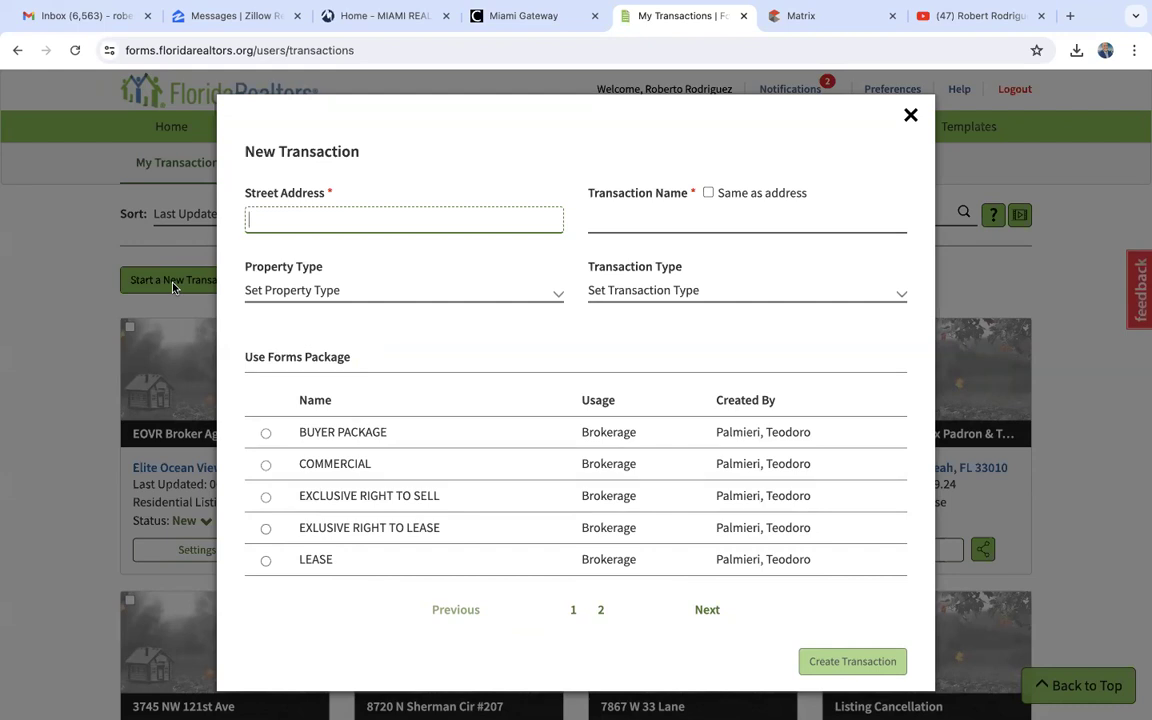
pyautogui.click(708, 192)
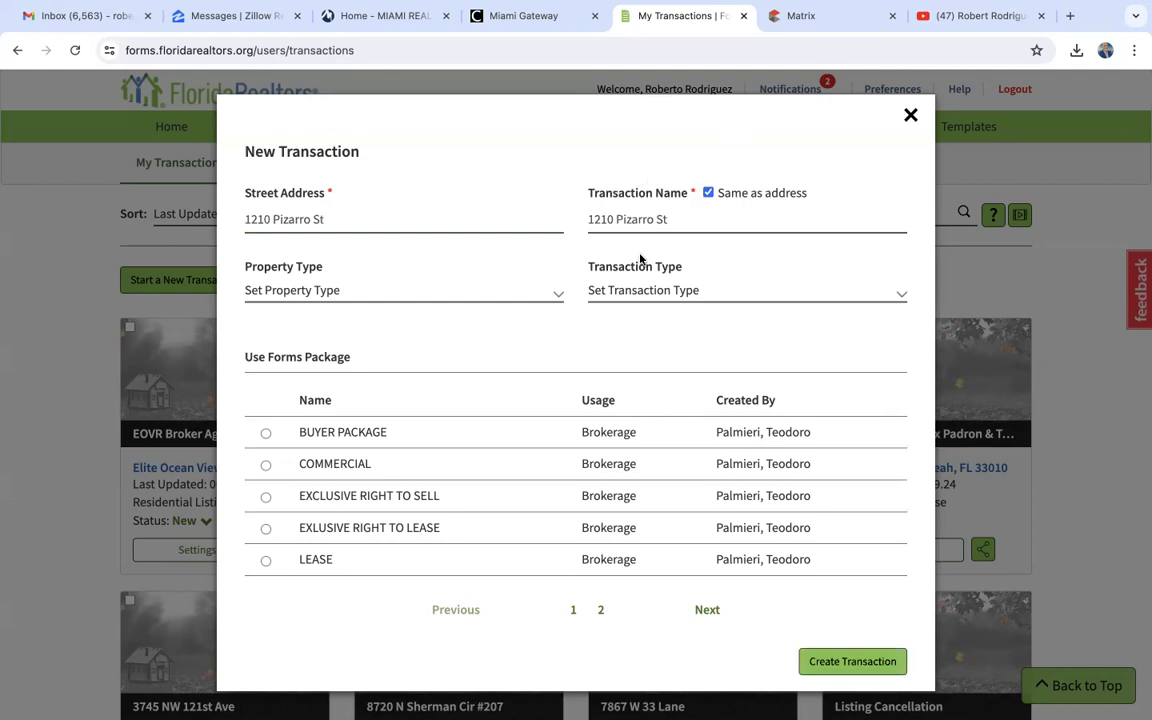
# - Set the new transaction's property type to Residential and its transaction type to Listing
pyautogui.click(368, 290)
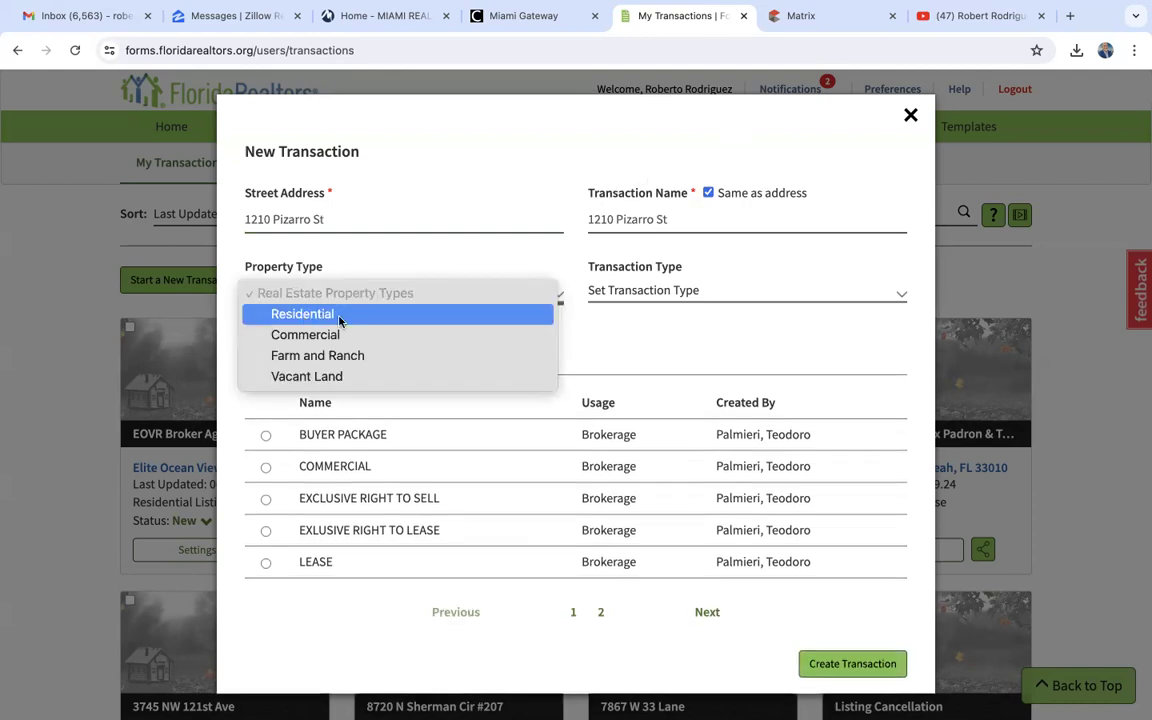
pyautogui.click(355, 313)
pyautogui.click(672, 291)
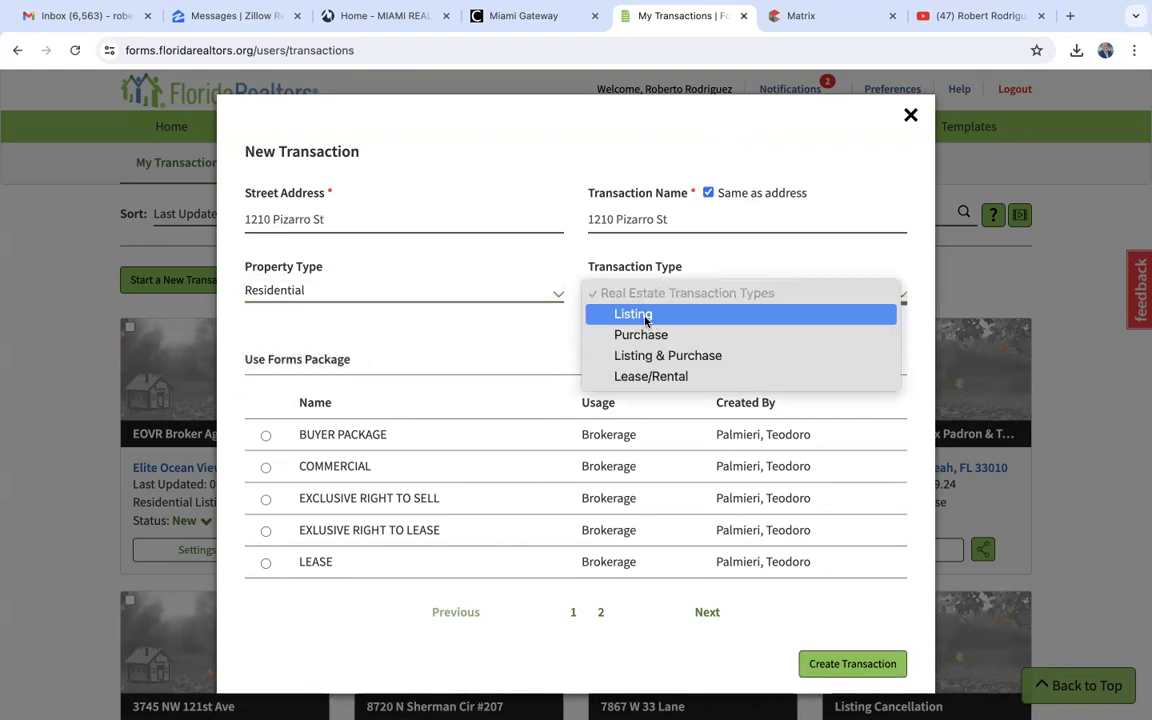
pyautogui.click(645, 318)
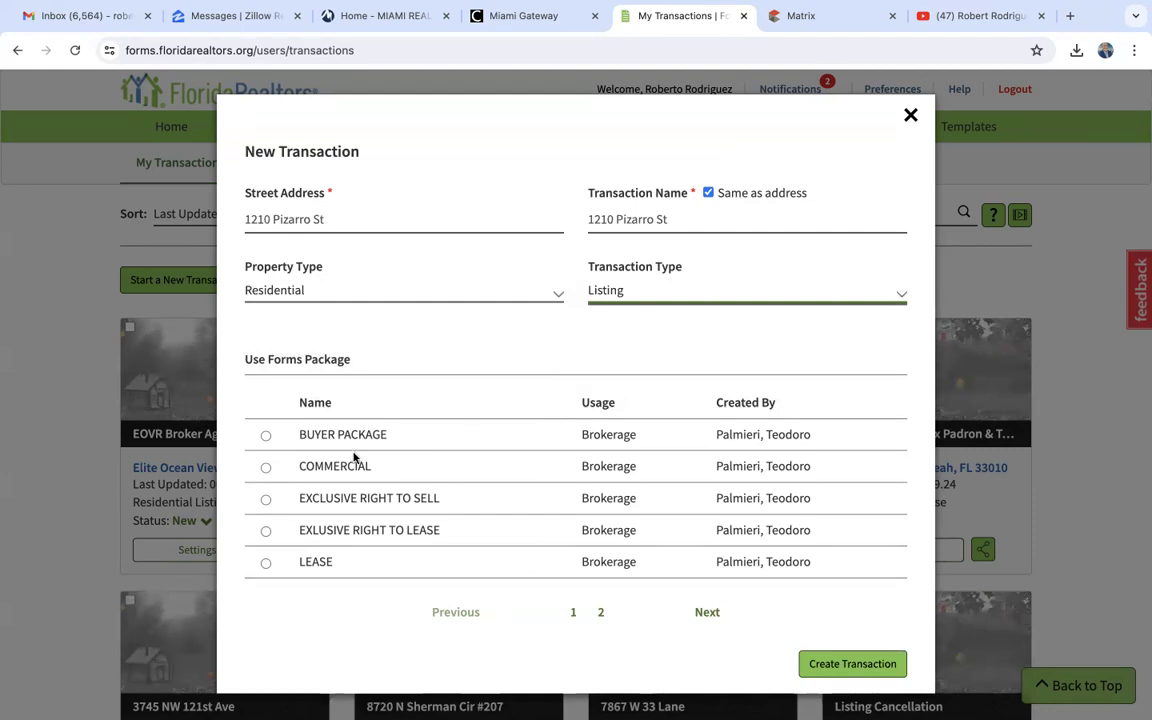
# - Choose the EXCLUSIVE RIGHT TO SELL forms package and create the transaction
pyautogui.click(266, 499)
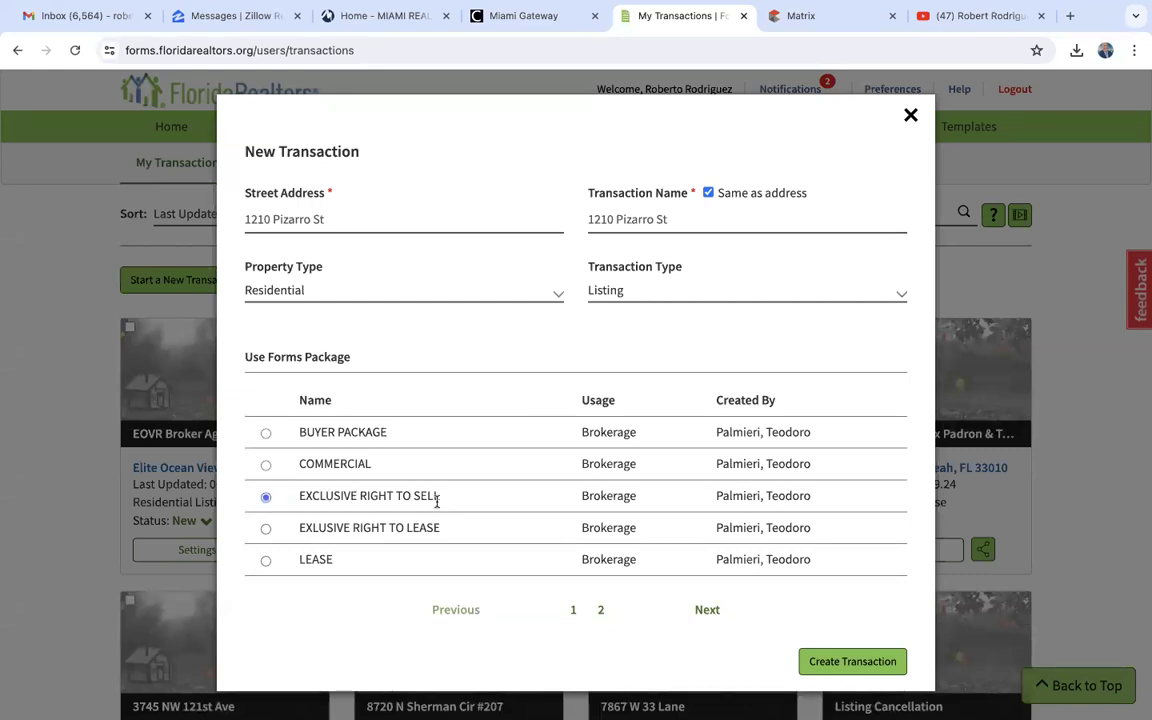
pyautogui.click(818, 663)
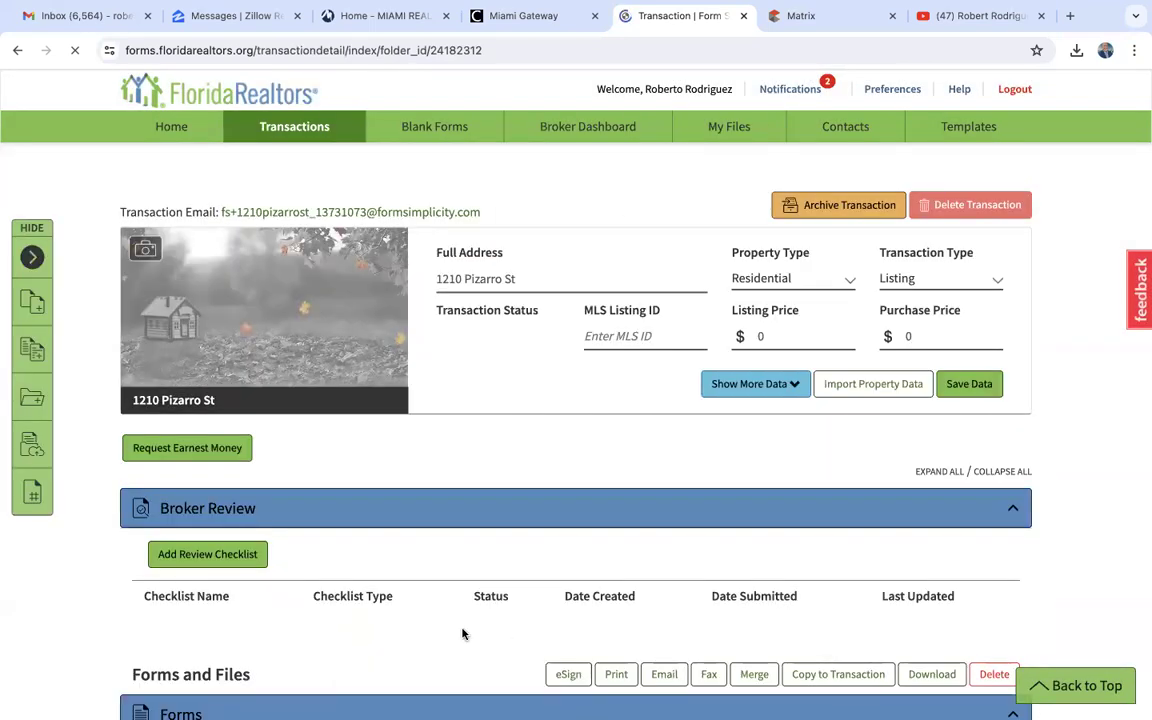
pyautogui.scroll(-2, 462, 634)
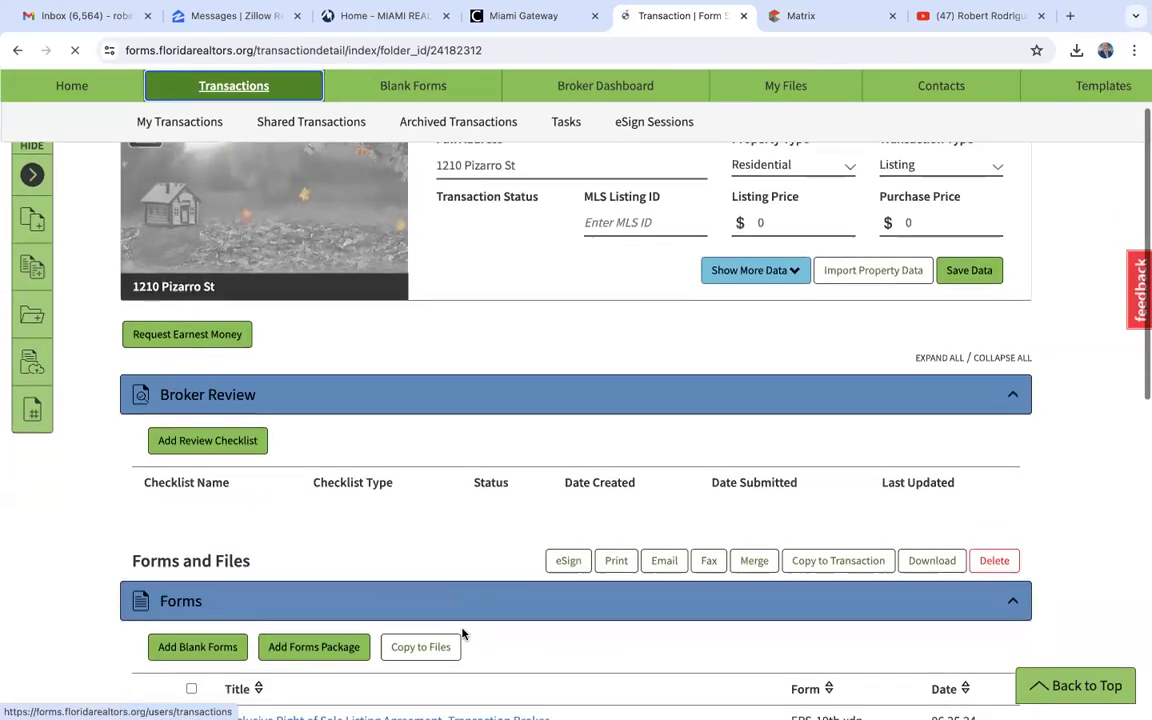
# - Delete the Short Sale Addendum, Commission Agreement and Referral Agreement from the transaction's forms
pyautogui.scroll(-3, 462, 634)
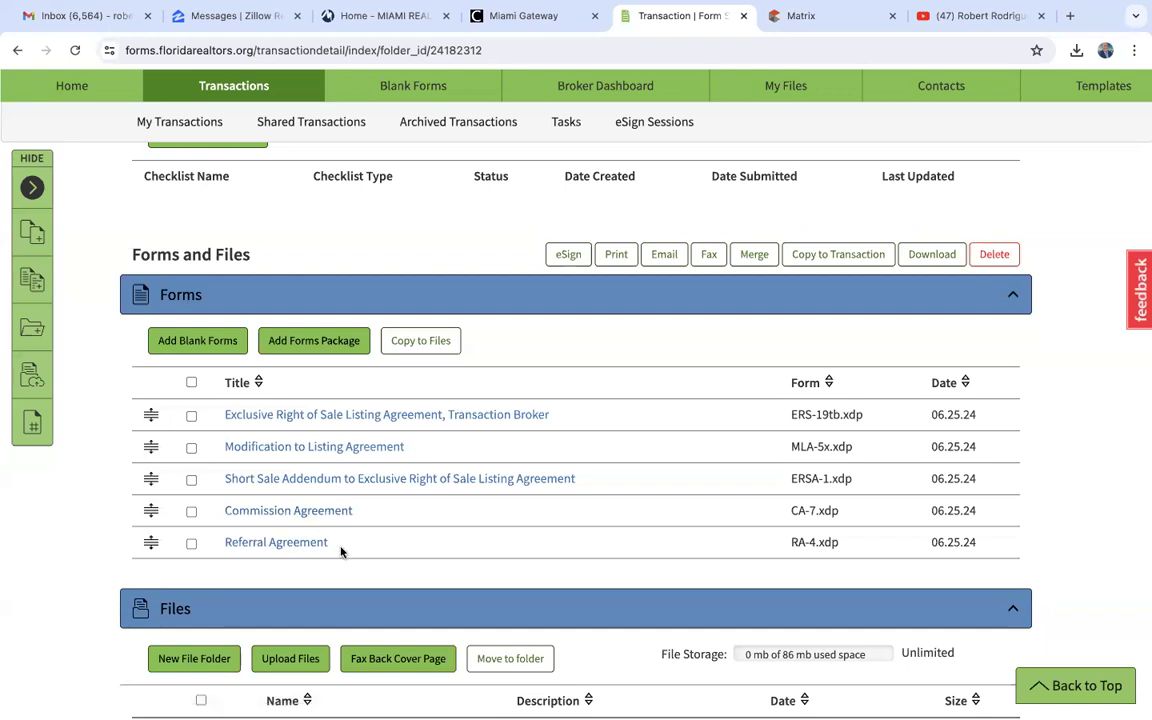
pyautogui.click(191, 479)
pyautogui.click(191, 512)
pyautogui.click(191, 543)
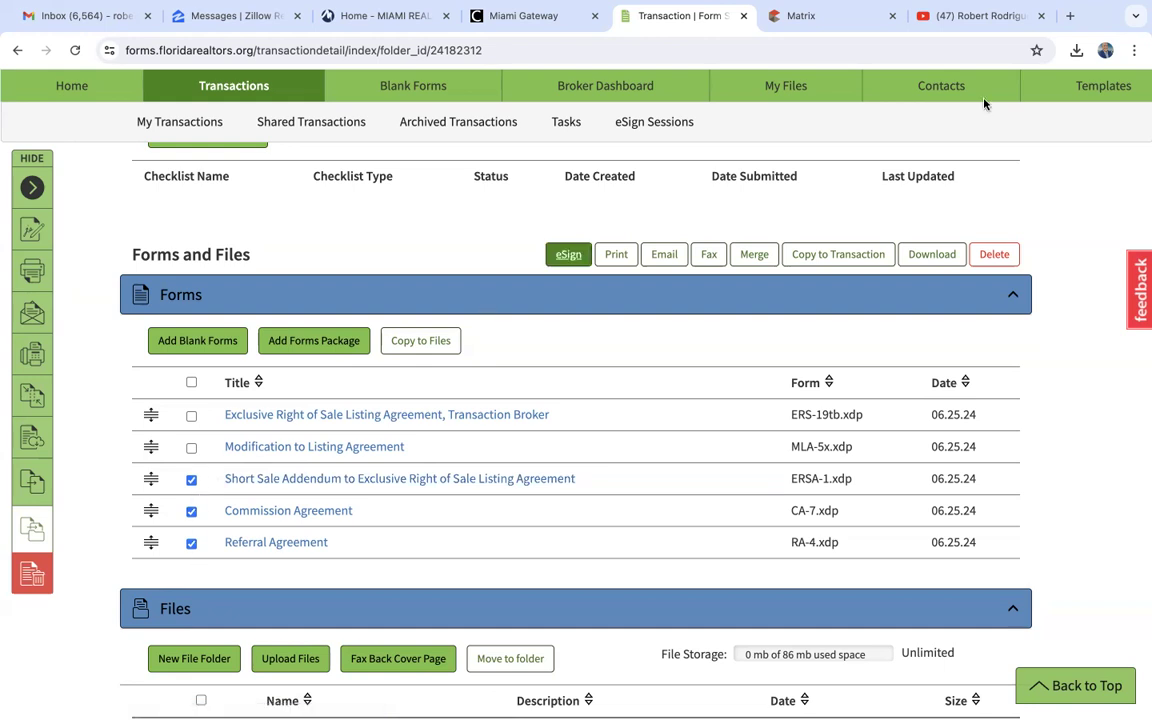
pyautogui.click(990, 253)
pyautogui.click(648, 220)
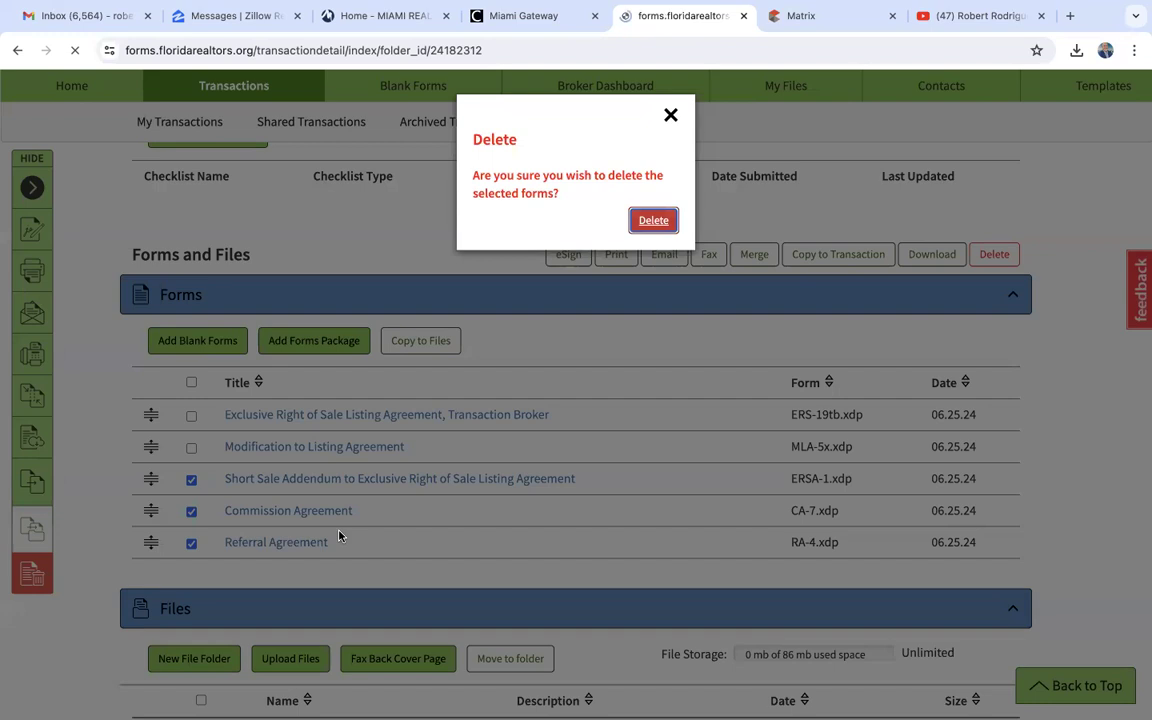
# - Search the Florida blank form library for "sellers" and add the Sellers Property Disclosure - Residential form to the transaction
pyautogui.scroll(-4, 339, 537)
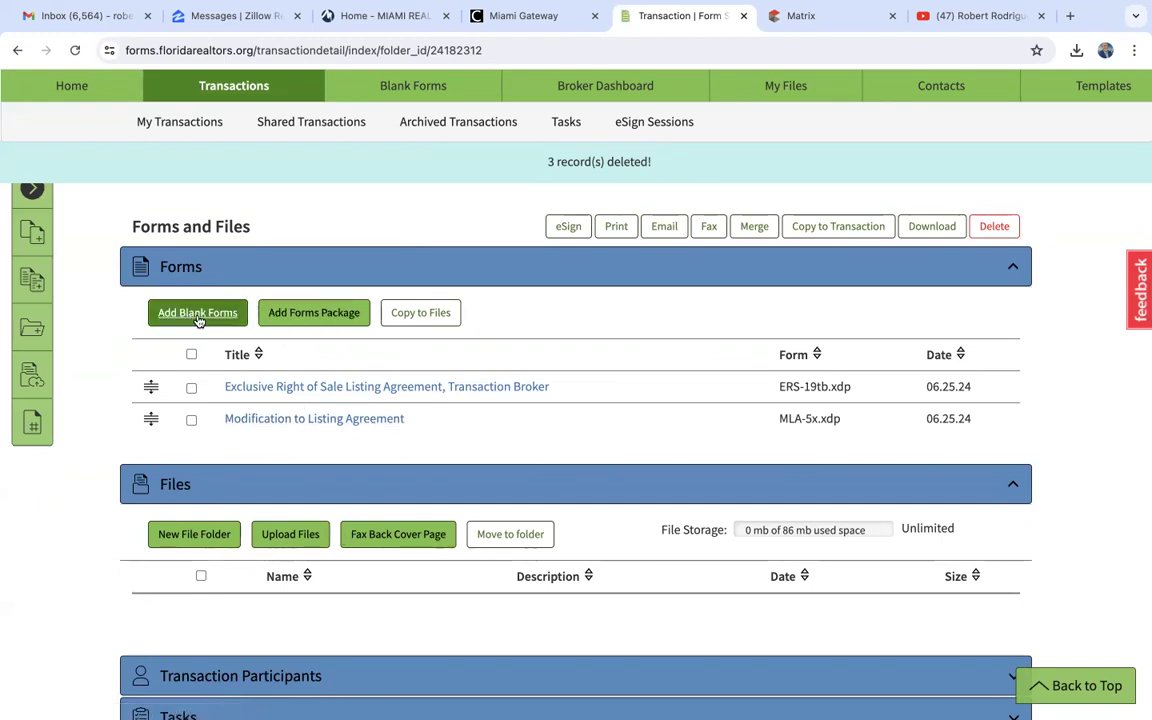
pyautogui.click(198, 314)
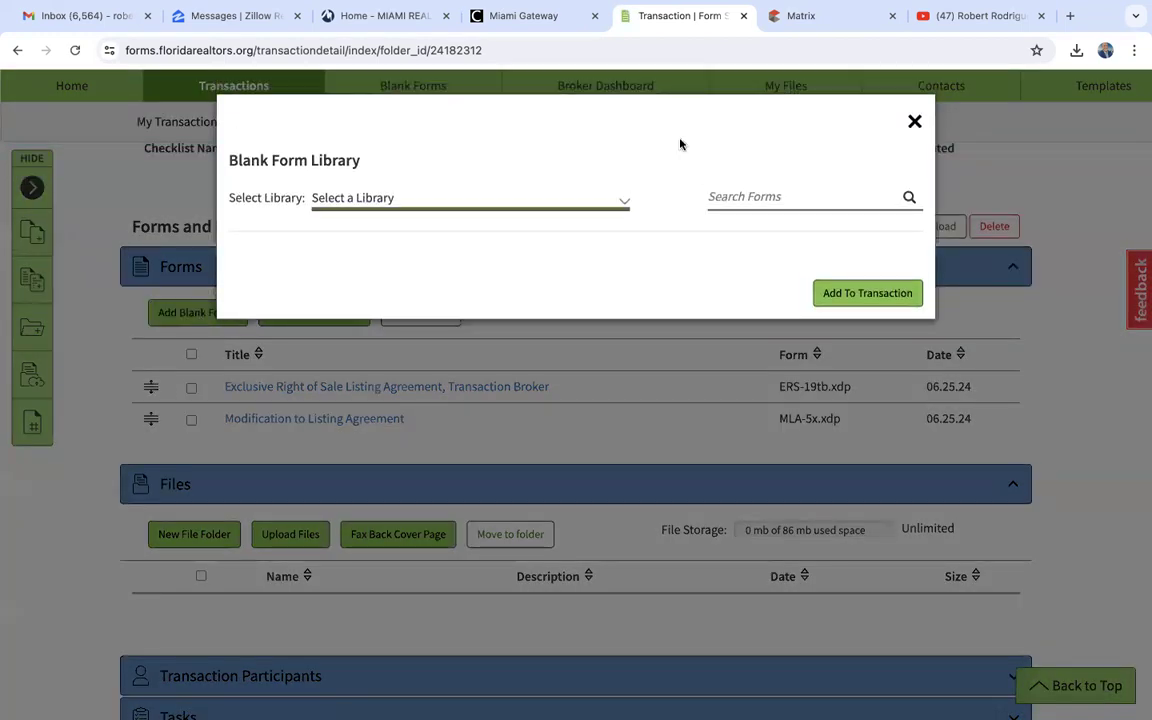
pyautogui.click(736, 202)
pyautogui.write('sellers')
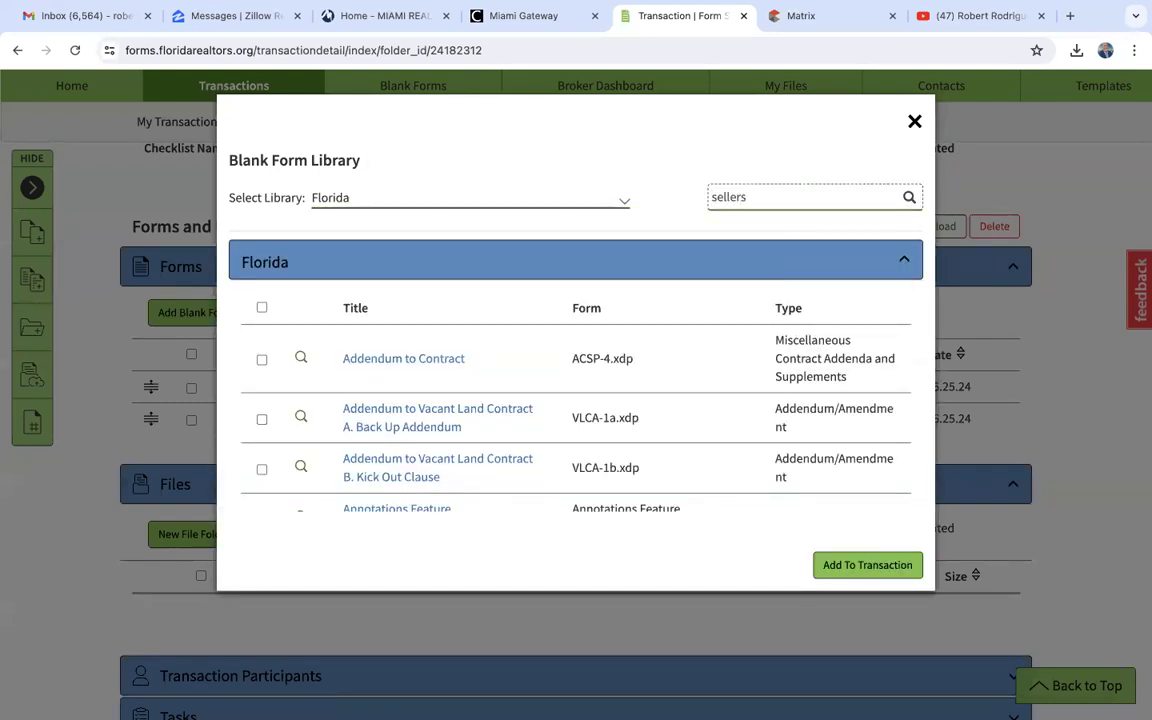
pyautogui.click(910, 197)
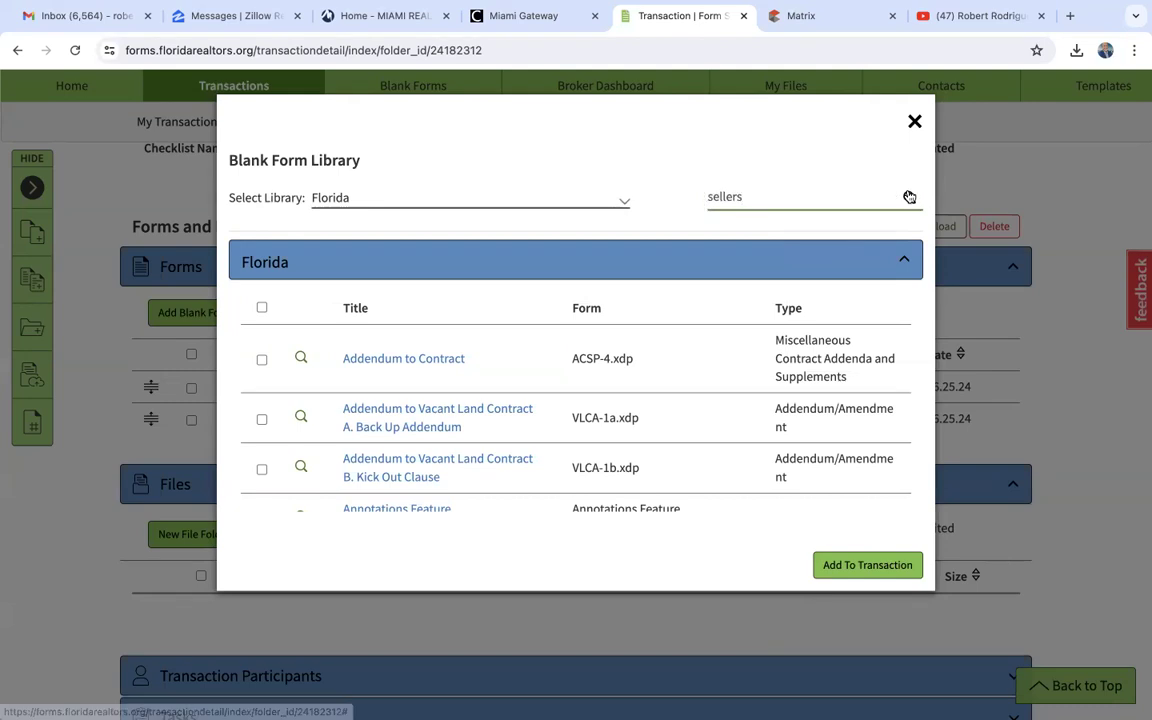
pyautogui.scroll(-3, 460, 446)
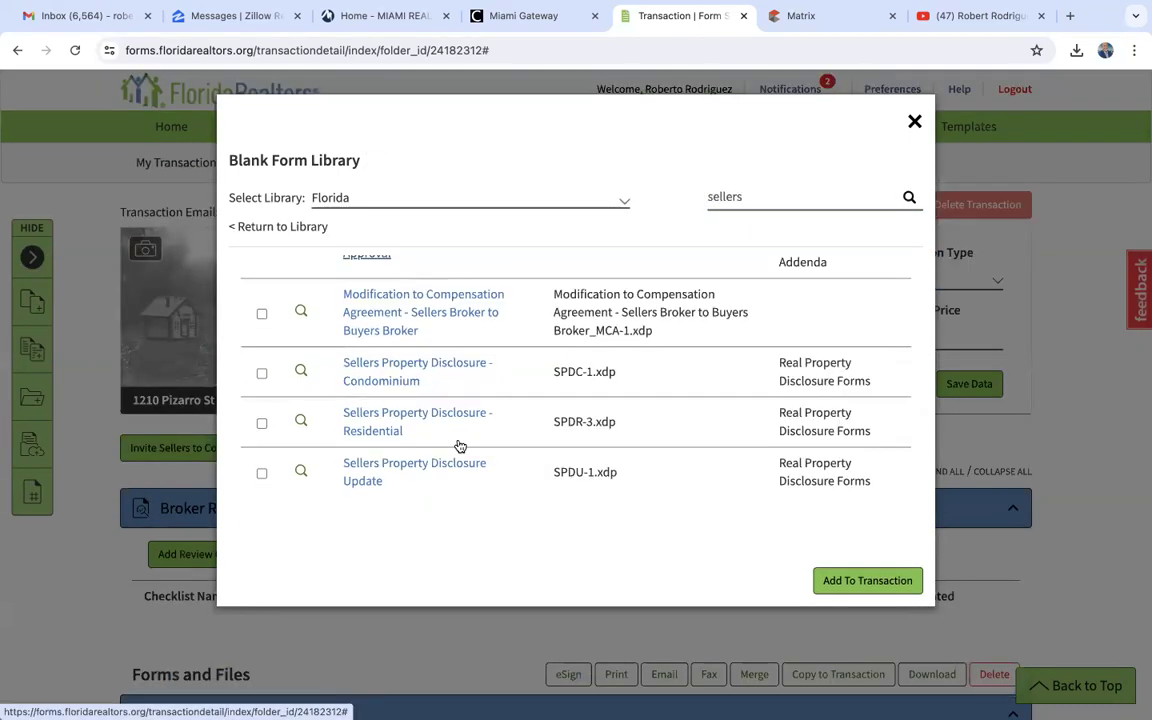
pyautogui.click(261, 422)
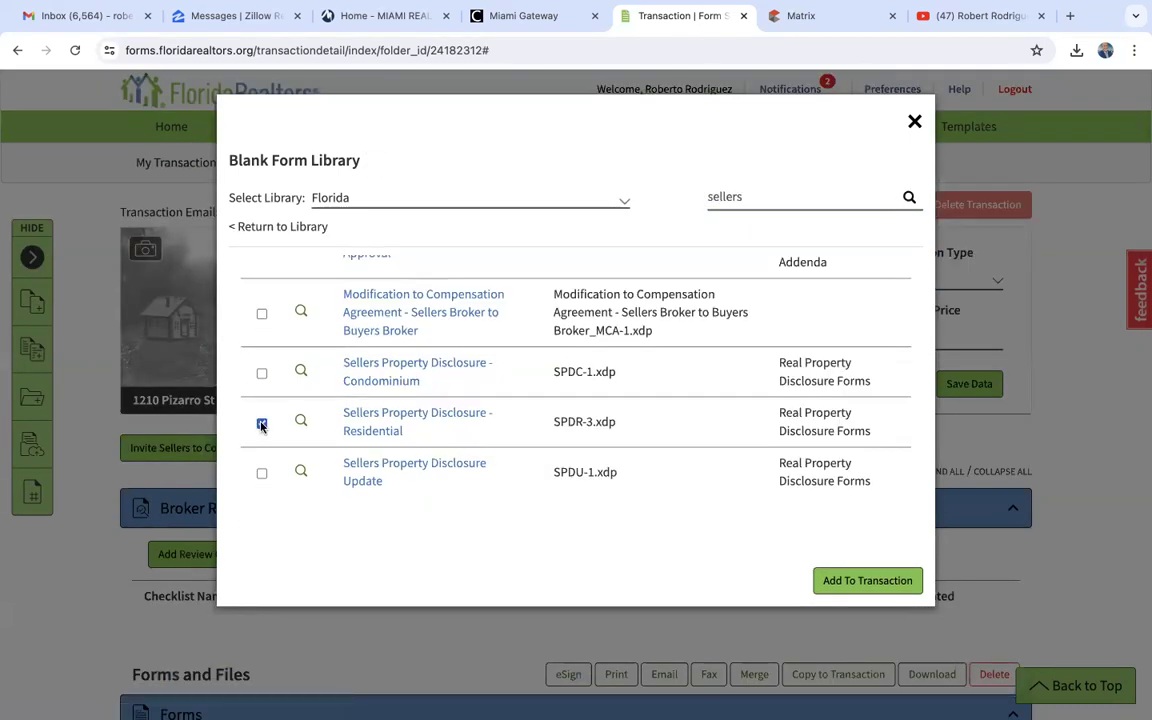
pyautogui.click(853, 582)
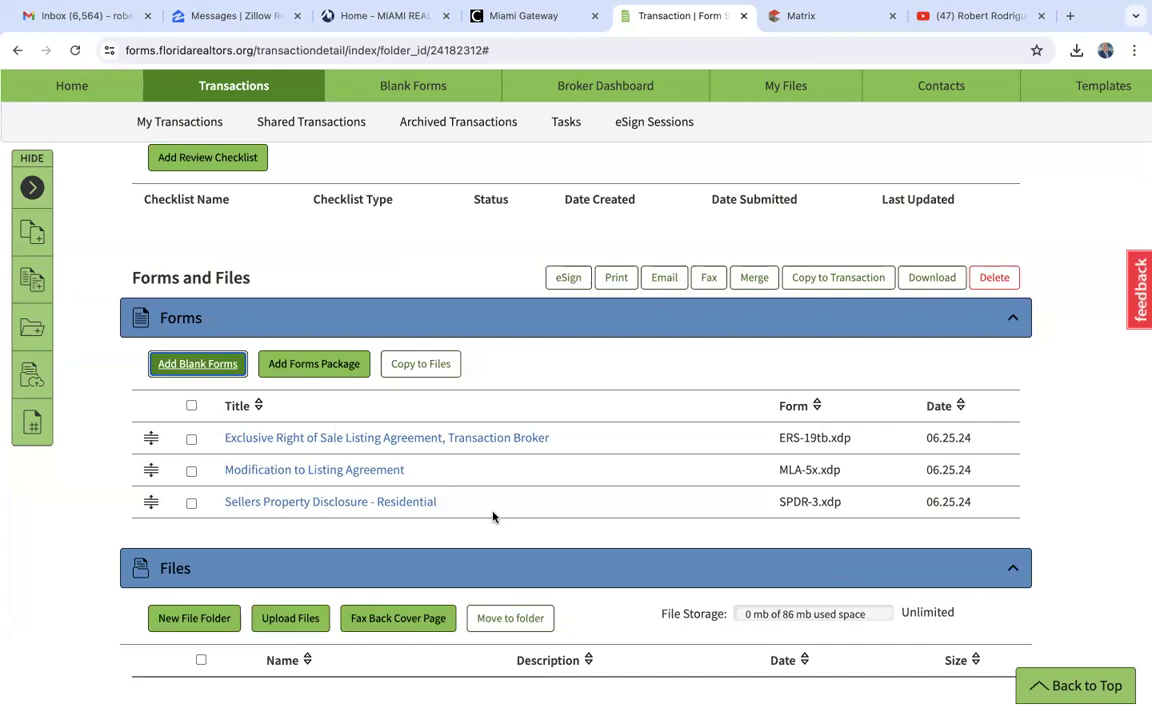
# - Search the blank form library for "lead" and add the Lead Info Pamphlet to the transaction
pyautogui.click(188, 366)
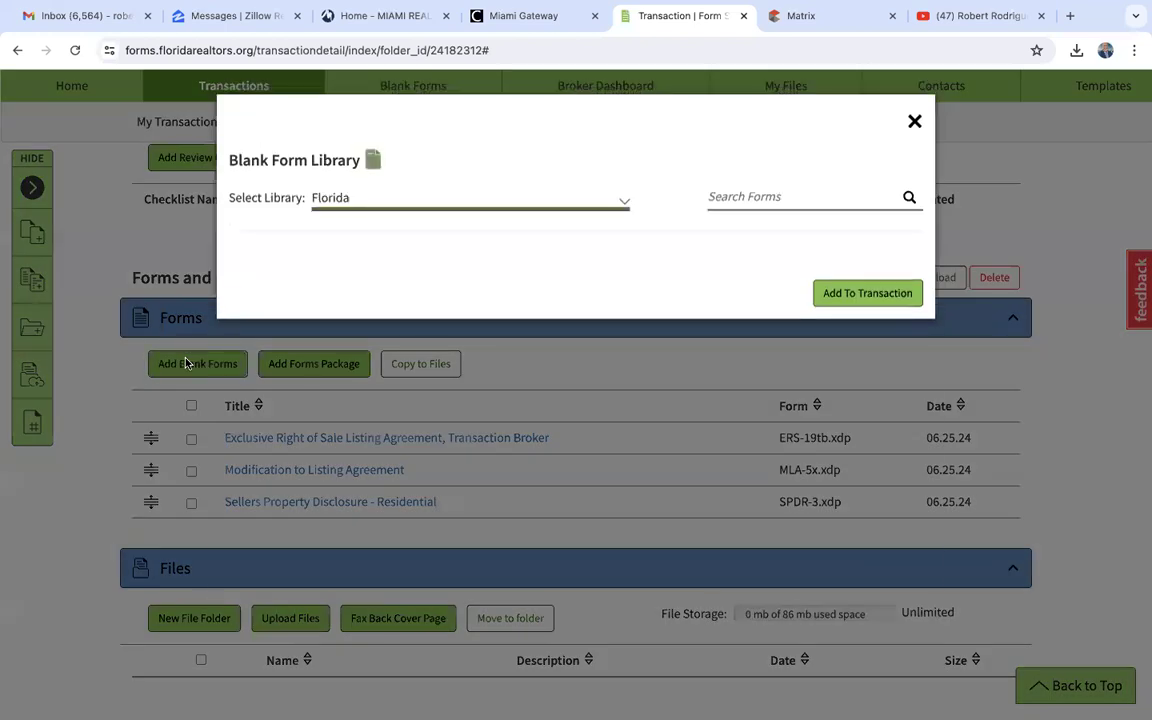
pyautogui.click(779, 196)
pyautogui.write('lead')
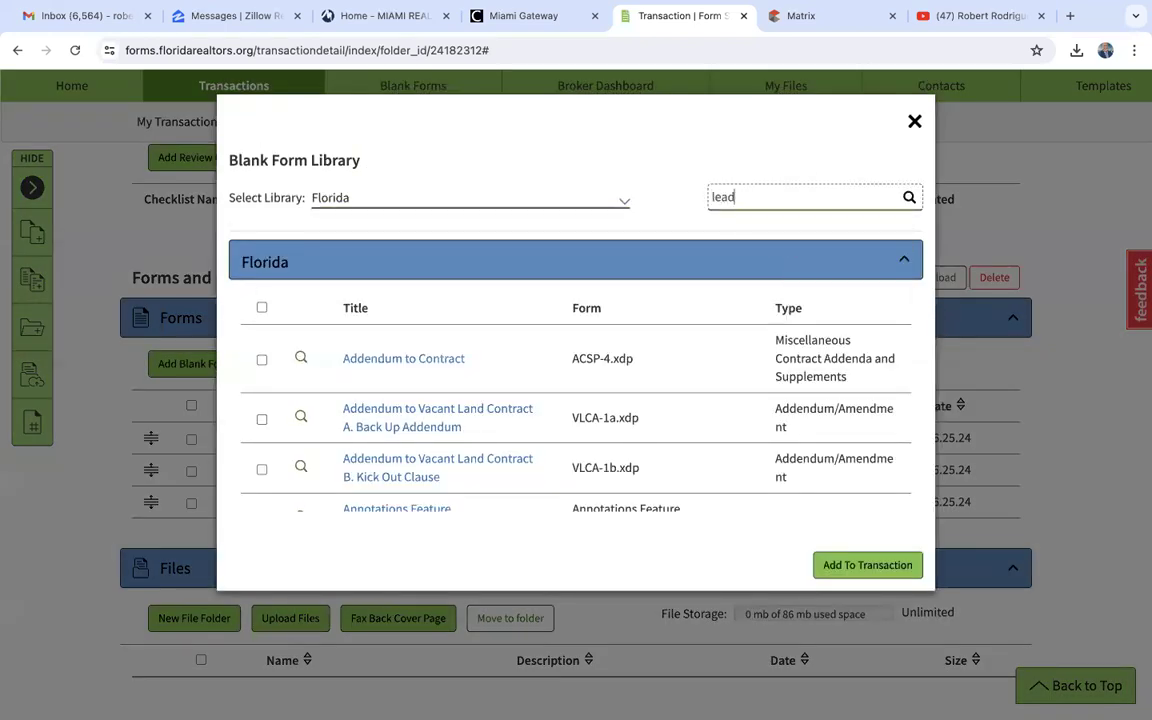
pyautogui.click(908, 197)
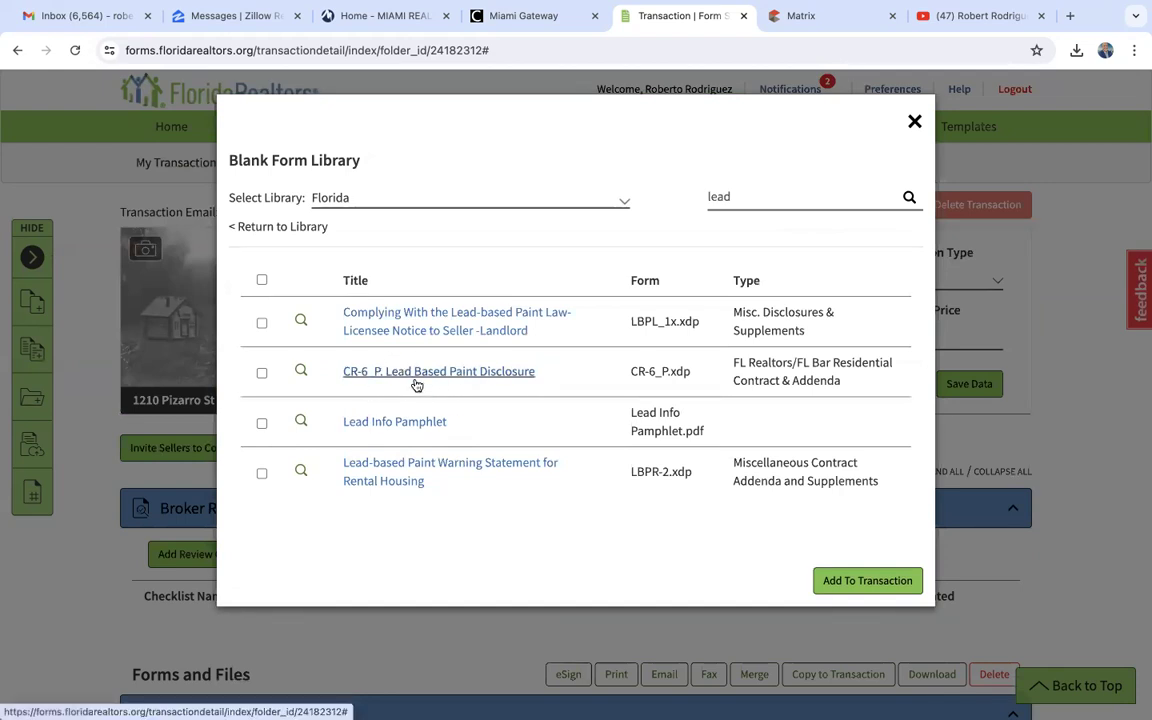
pyautogui.click(261, 423)
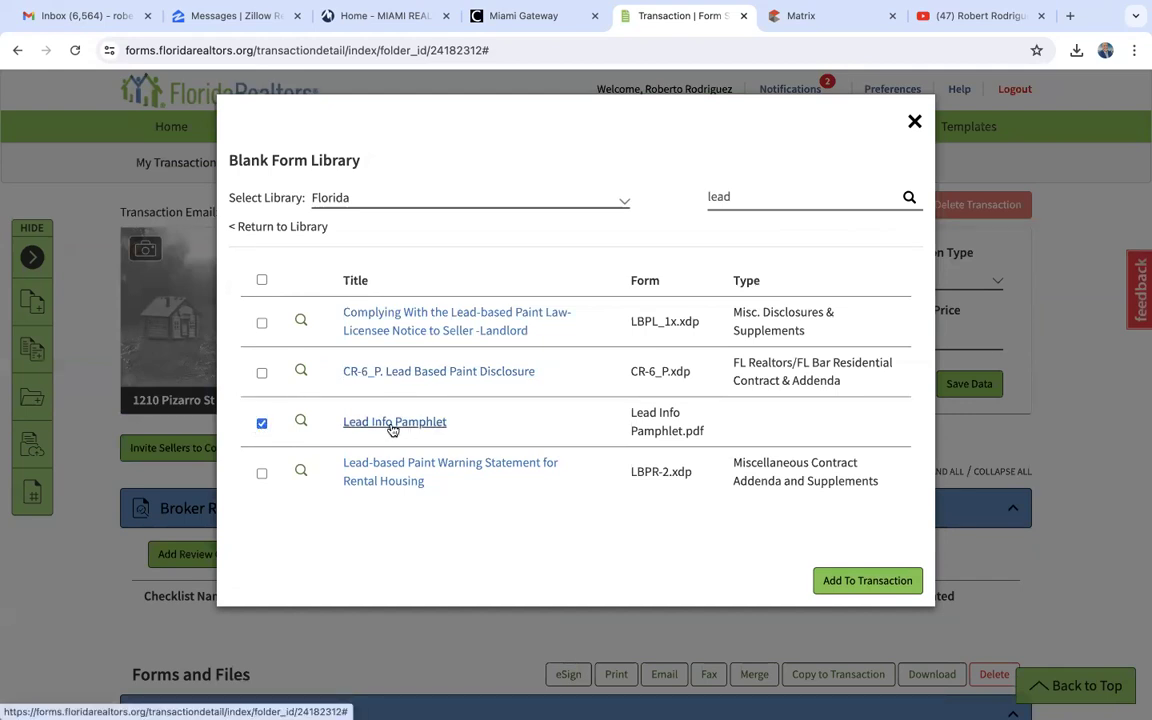
pyautogui.click(860, 580)
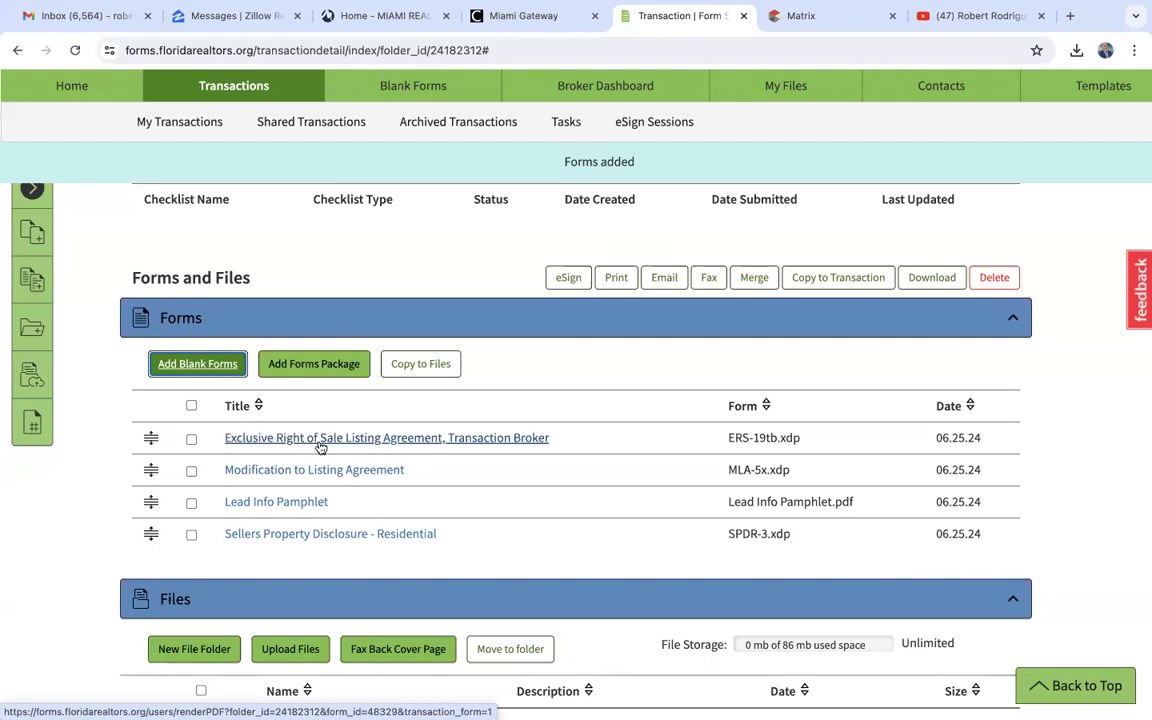
# - Open the Exclusive Right of Sale Listing Agreement, Transaction Broker form and look over its first page
pyautogui.click(366, 442)
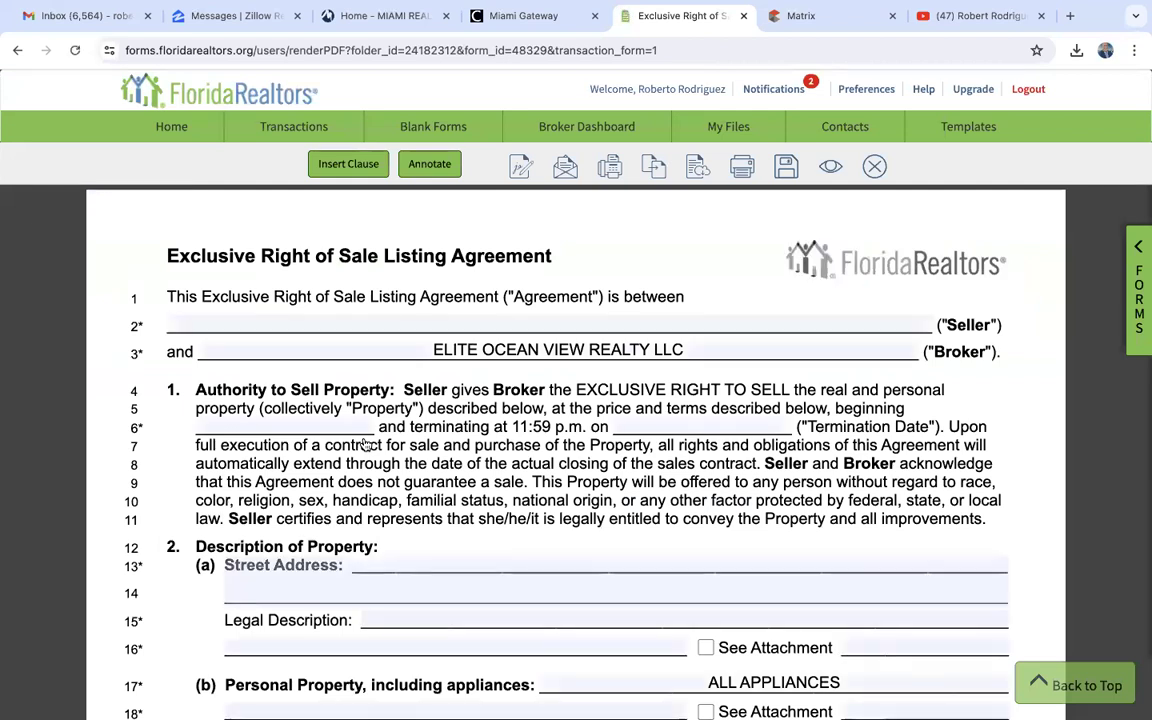
pyautogui.scroll(-5, 366, 444)
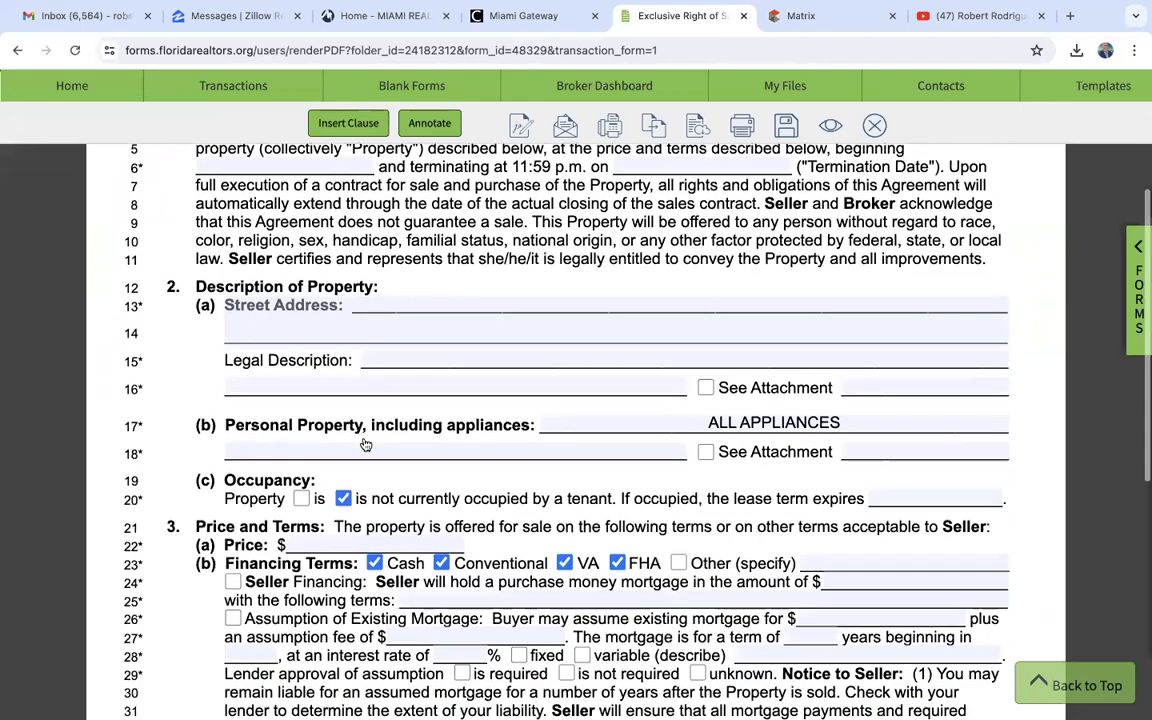
pyautogui.scroll(-5, 366, 444)
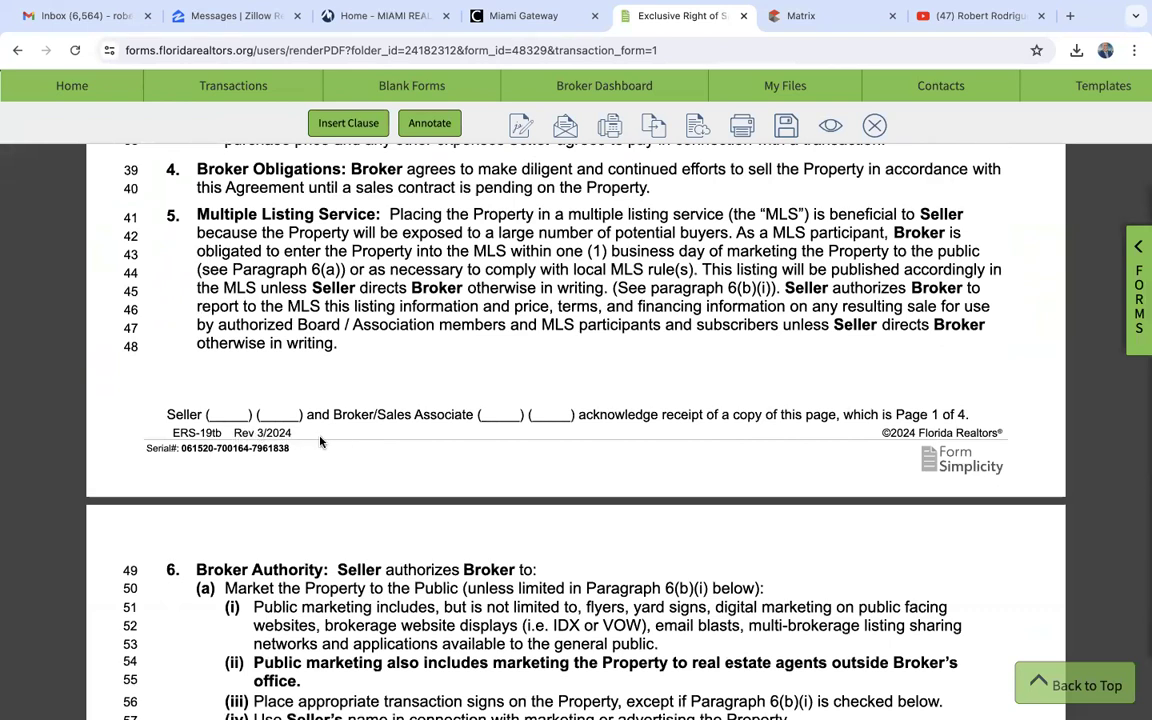
pyautogui.scroll(10, 320, 441)
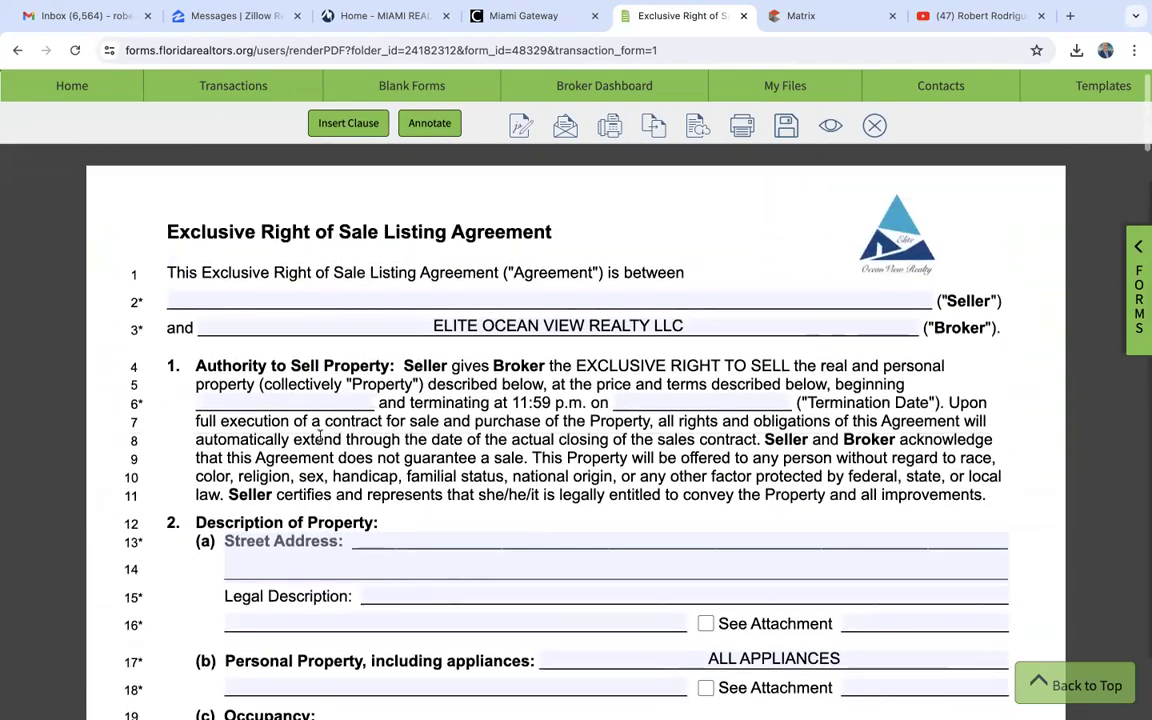
pyautogui.scroll(2, 320, 436)
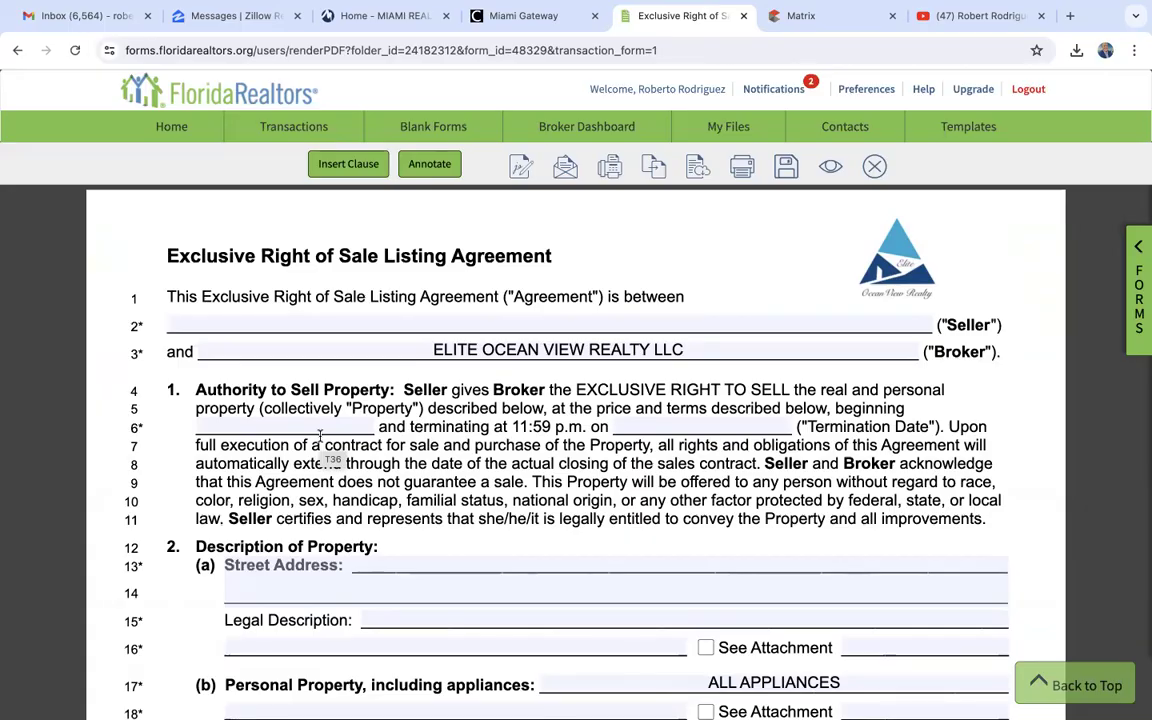
# - Review the listing agreement's broker authority, seller obligations, compensation and broker cooperation sections, and return to the Seller field on its first page
pyautogui.scroll(-15, 320, 434)
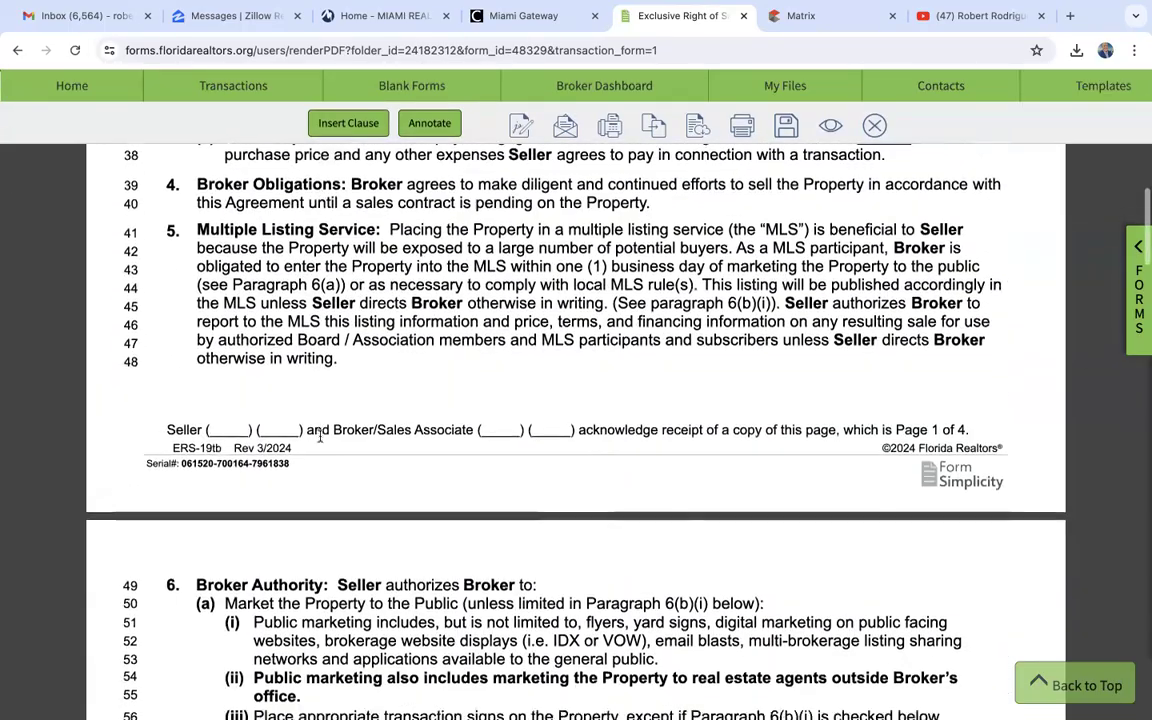
pyautogui.scroll(-7, 320, 441)
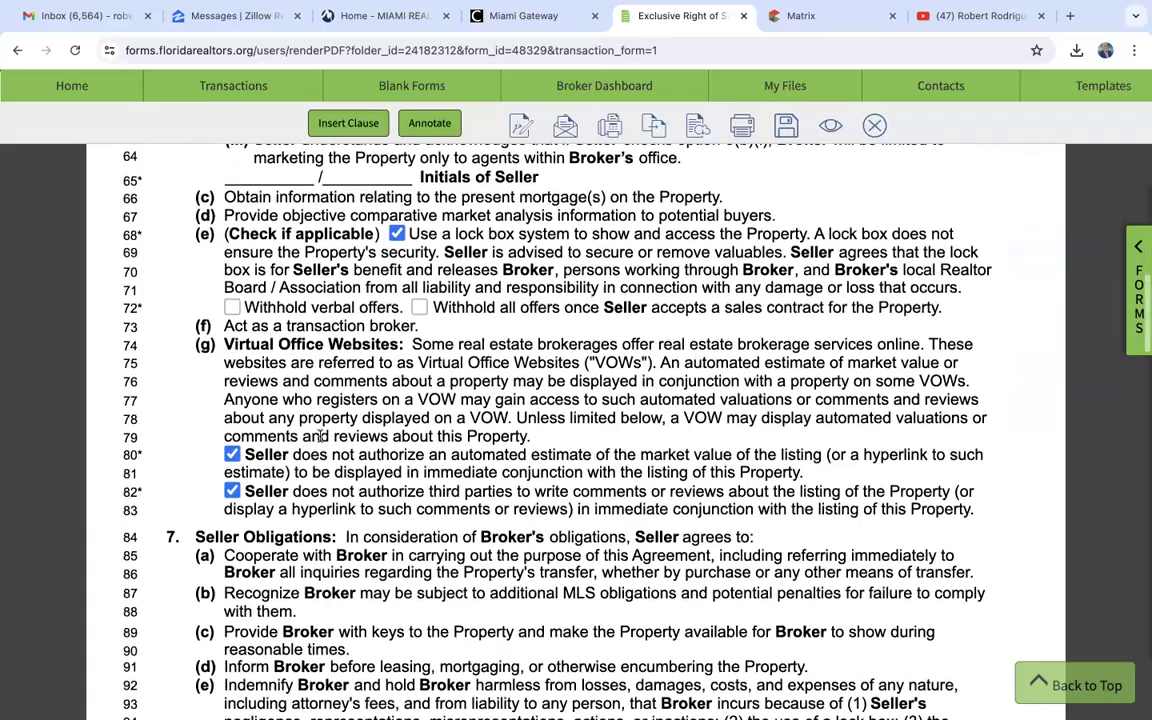
pyautogui.scroll(-10, 320, 434)
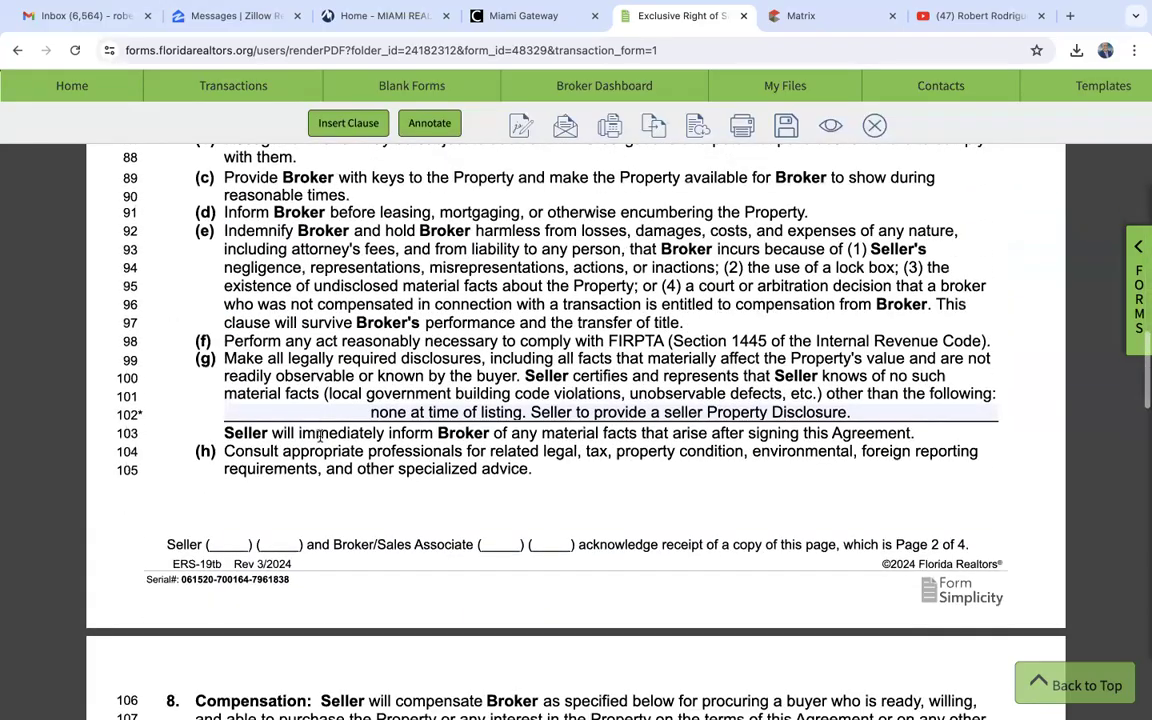
pyautogui.scroll(-5, 320, 435)
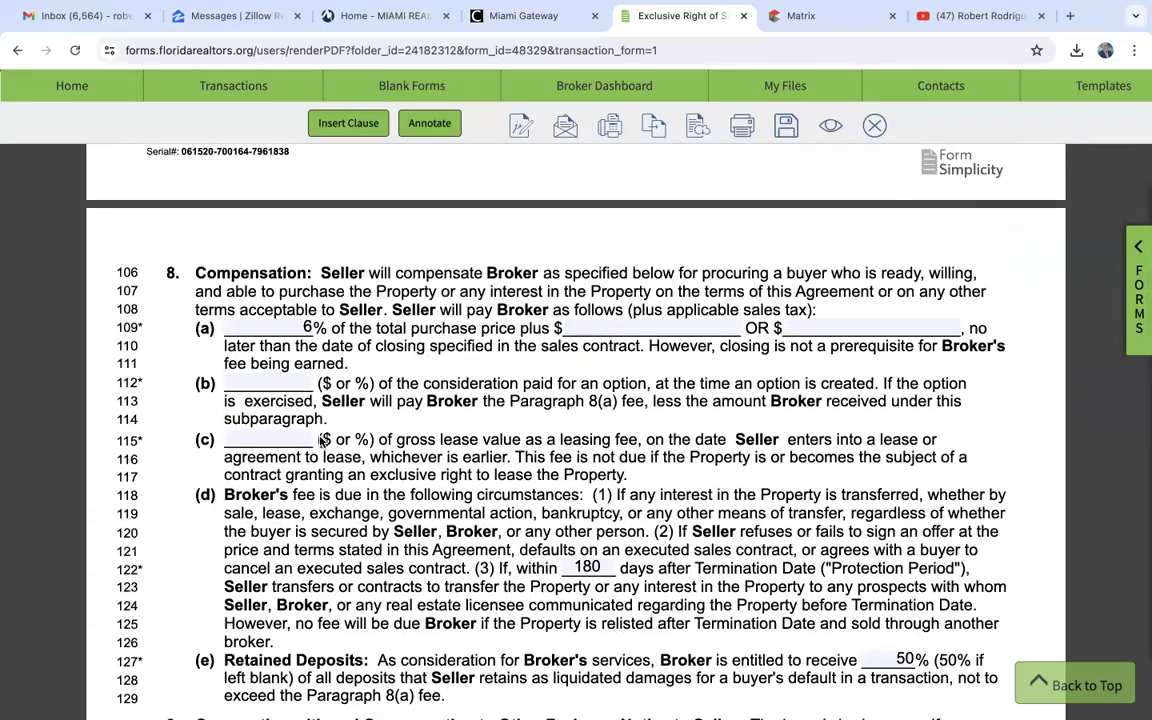
pyautogui.scroll(1, 320, 441)
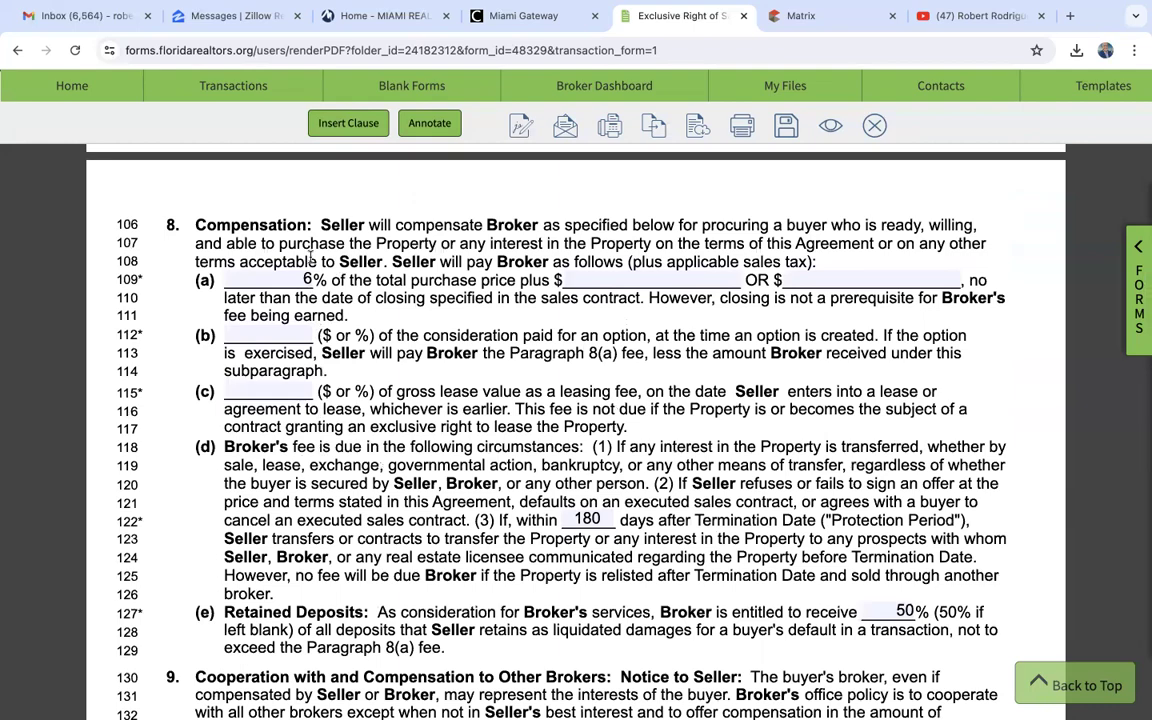
pyautogui.scroll(-6, 370, 420)
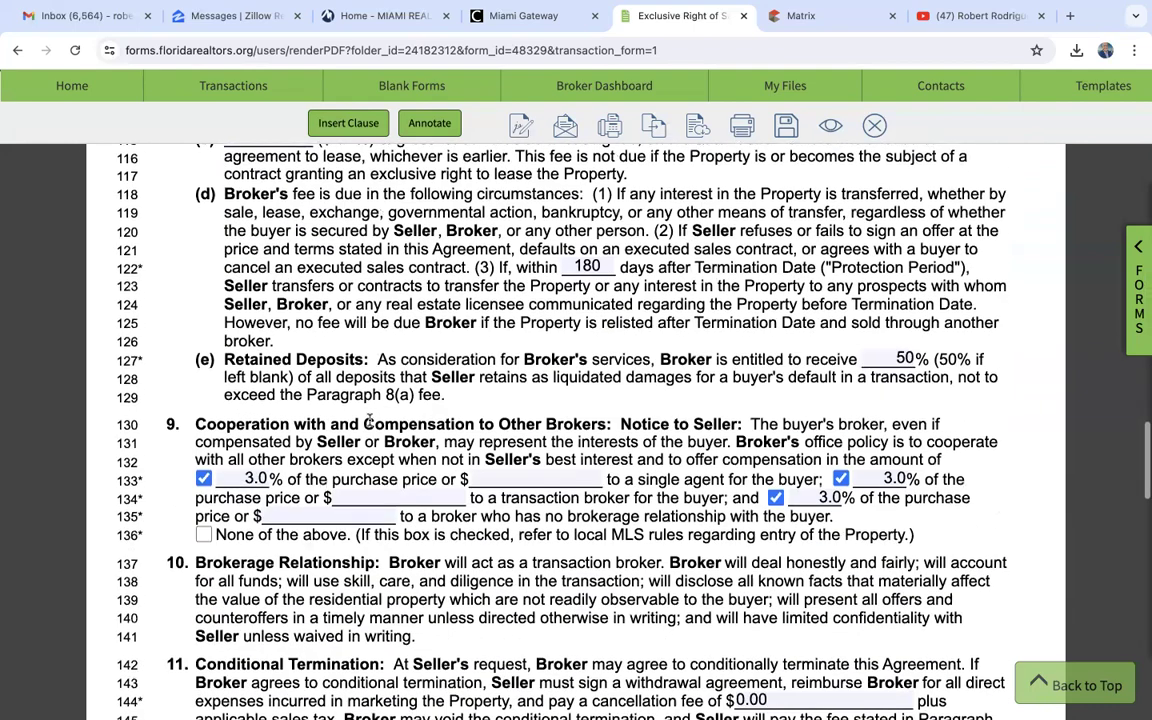
pyautogui.scroll(-3, 335, 375)
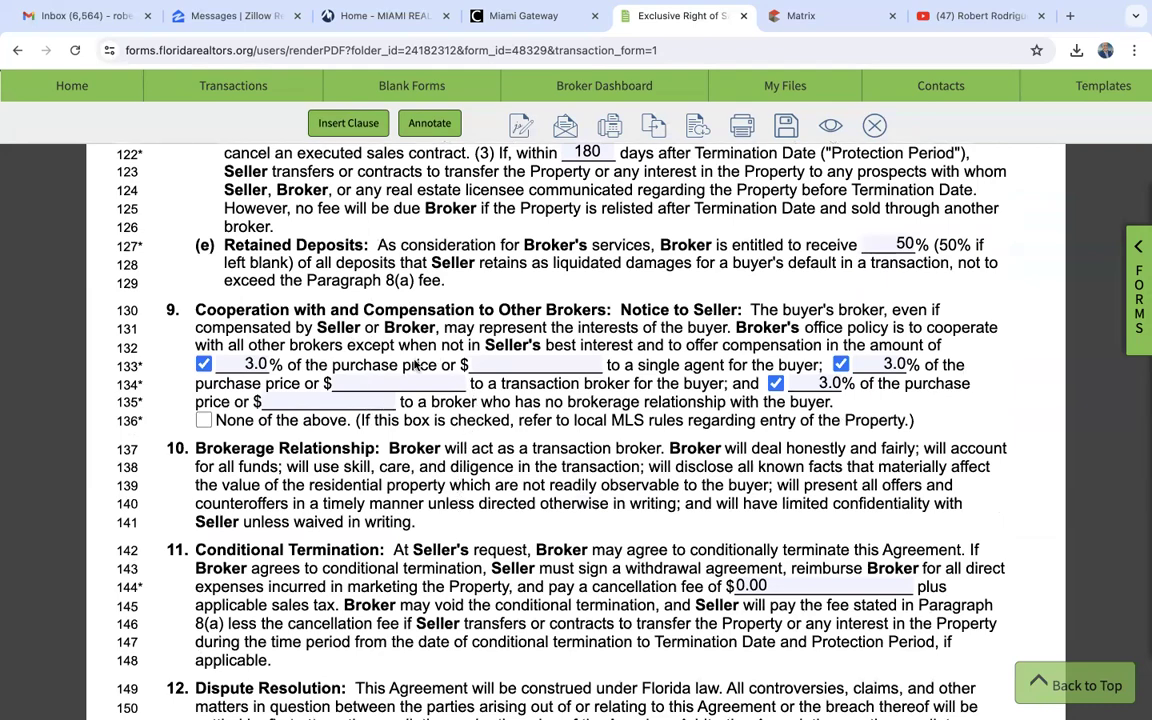
pyautogui.scroll(15, 424, 461)
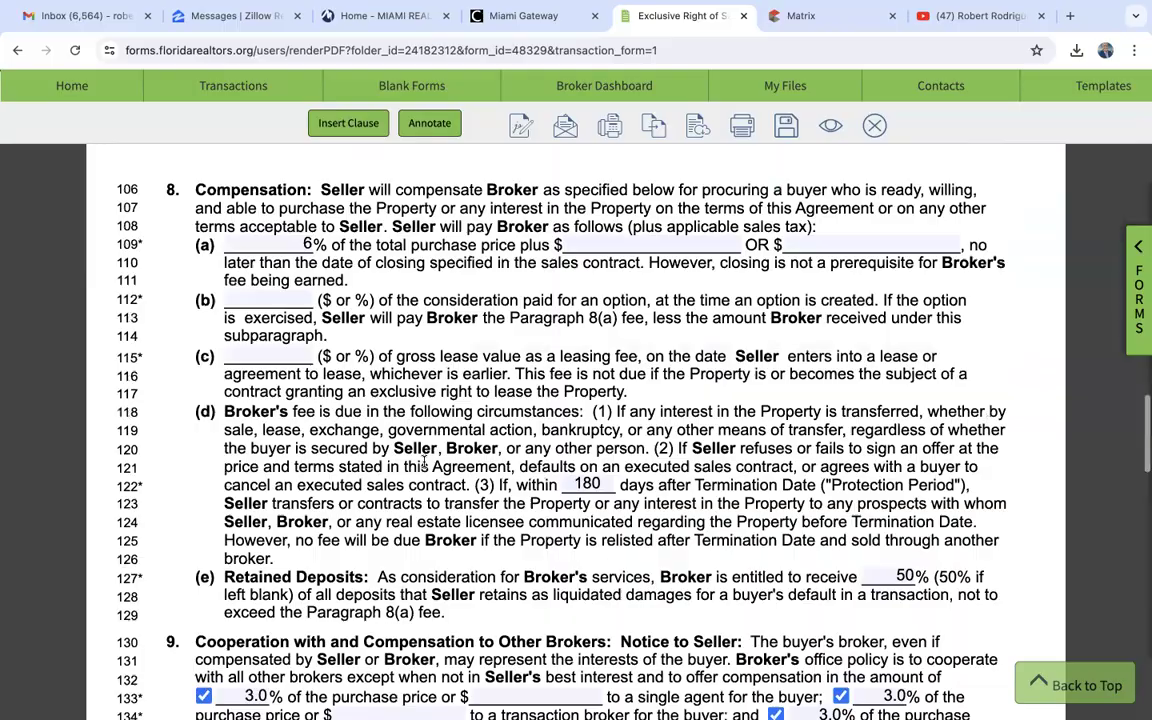
pyautogui.scroll(10, 424, 461)
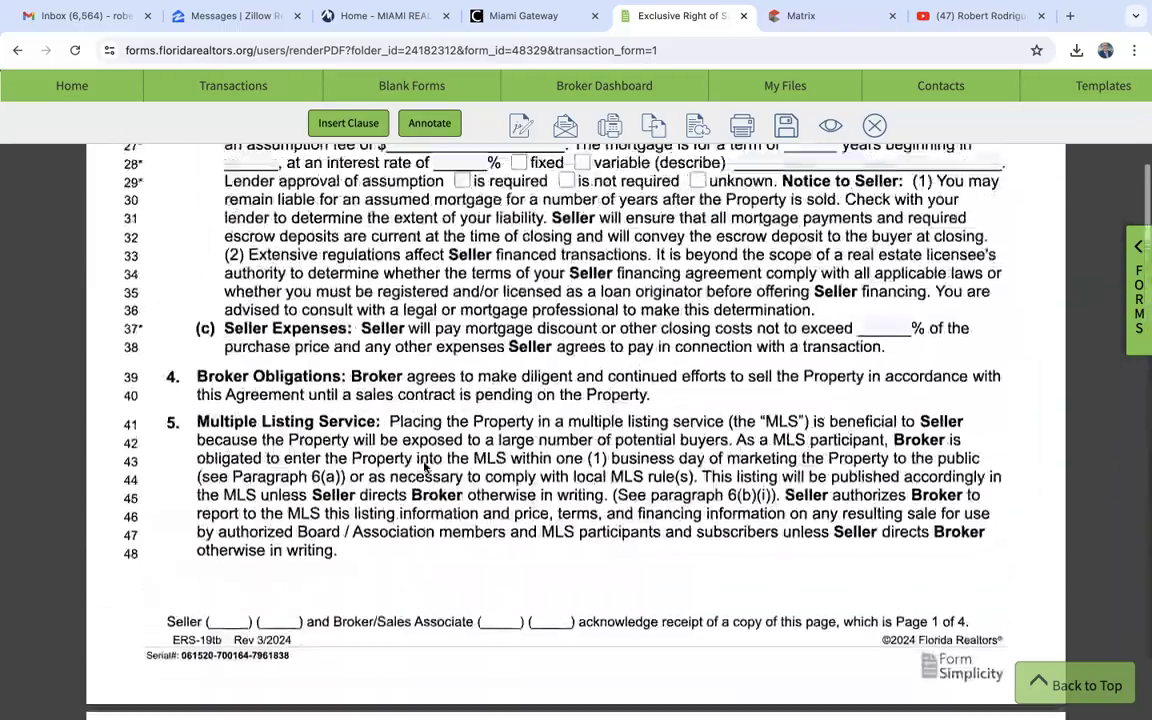
pyautogui.scroll(5, 424, 461)
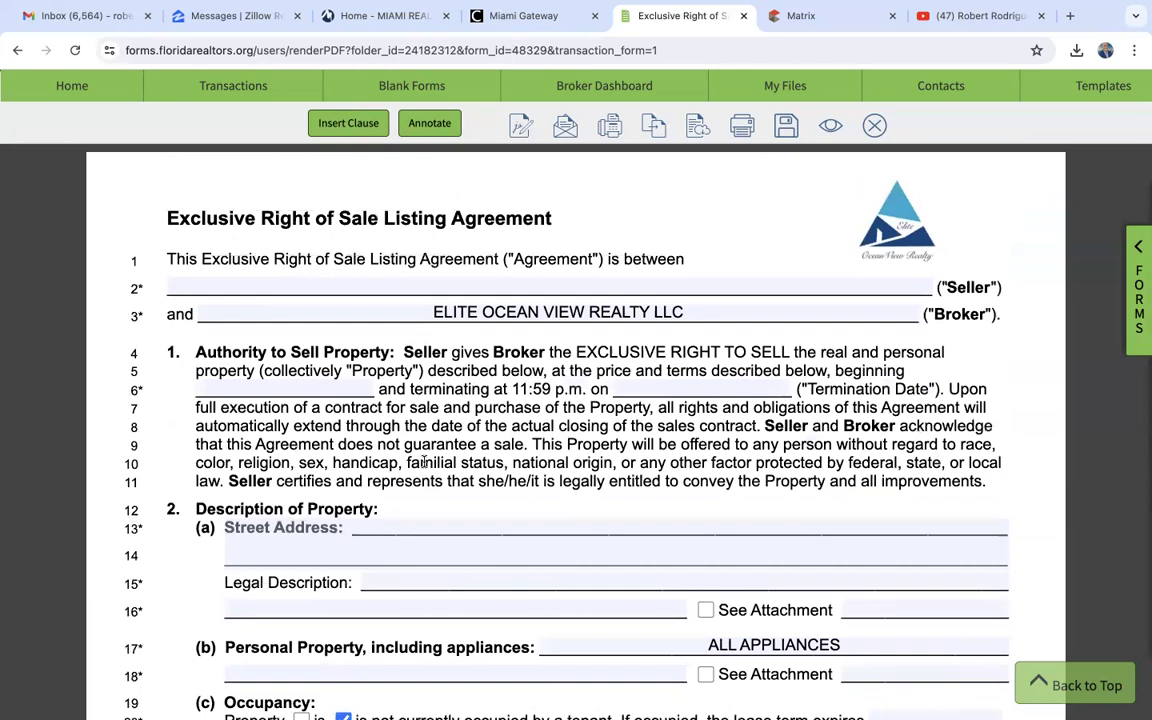
pyautogui.click(510, 284)
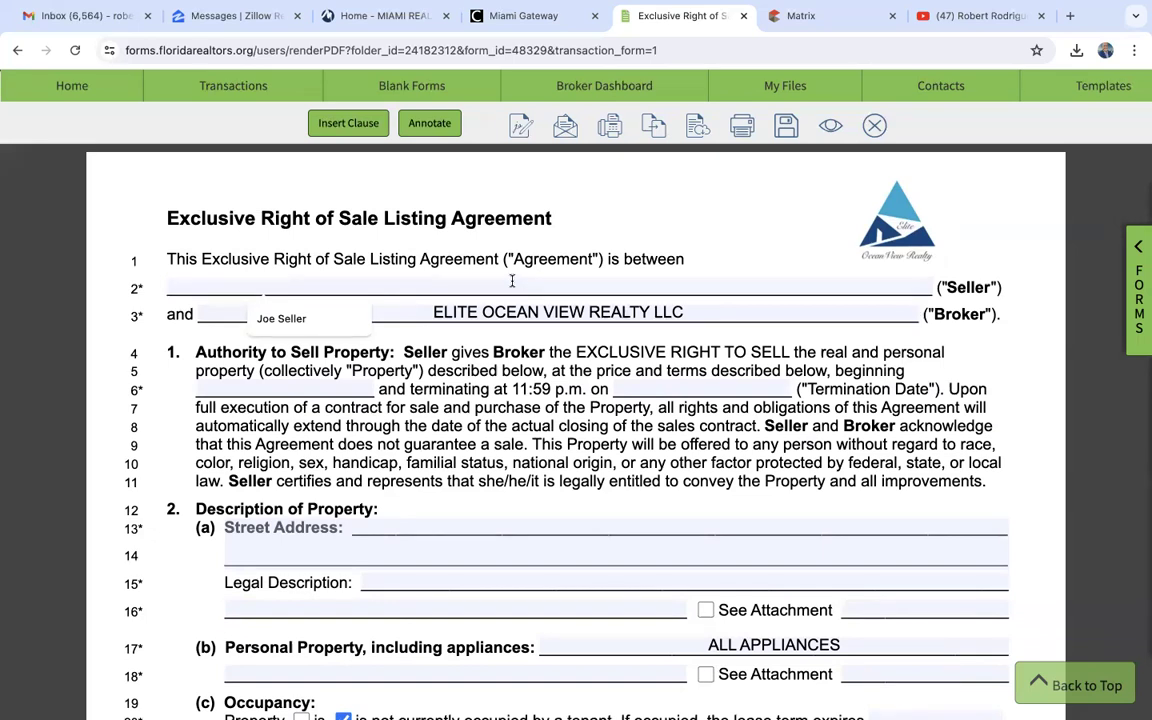
pyautogui.click(646, 218)
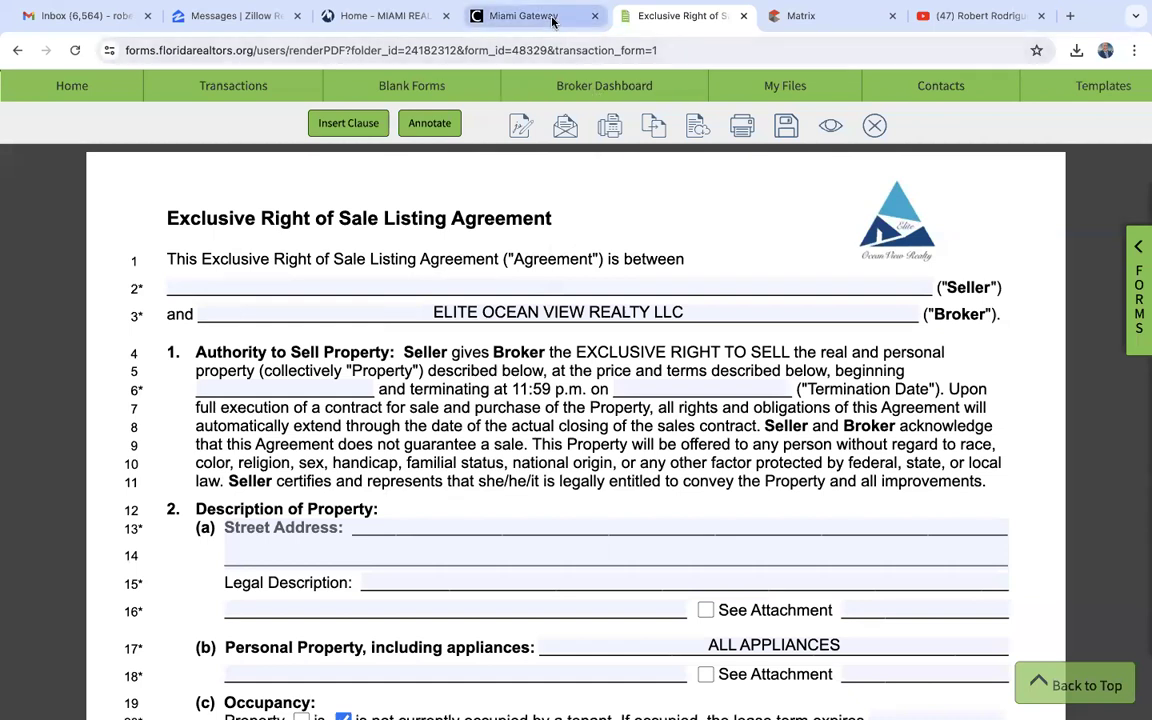
# - Switch to the Miami Gateway dashboard and open the iMAPP property records application
pyautogui.click(518, 27)
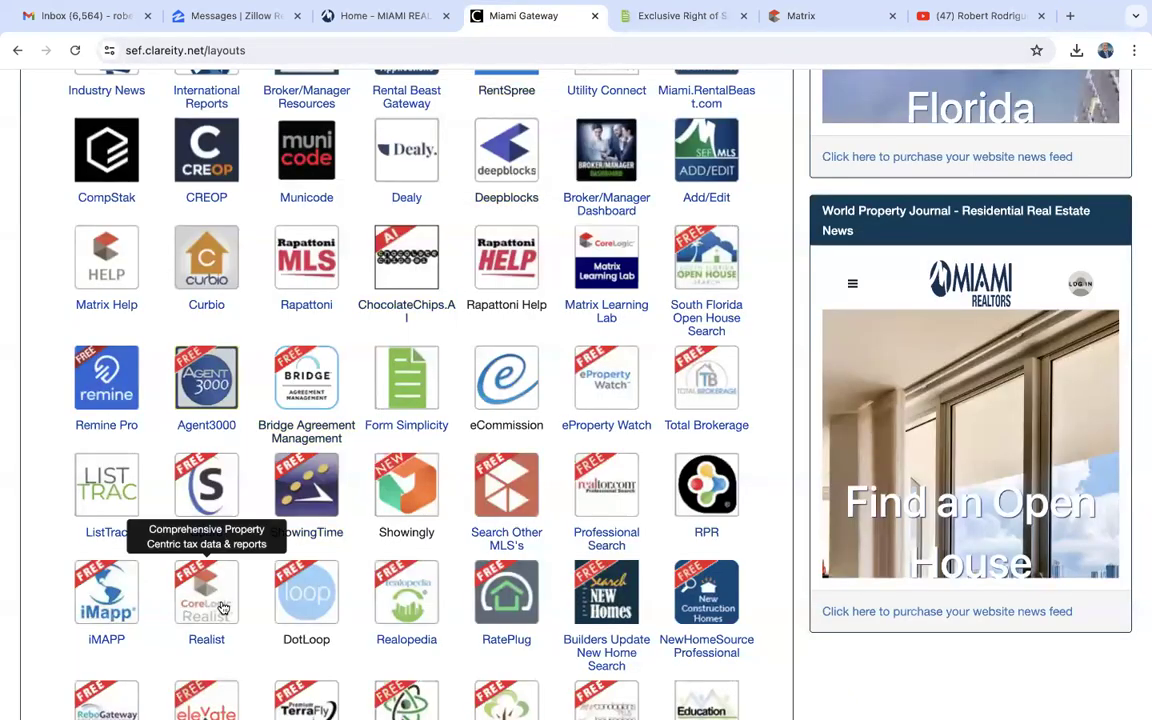
pyautogui.scroll(-2, 110, 590)
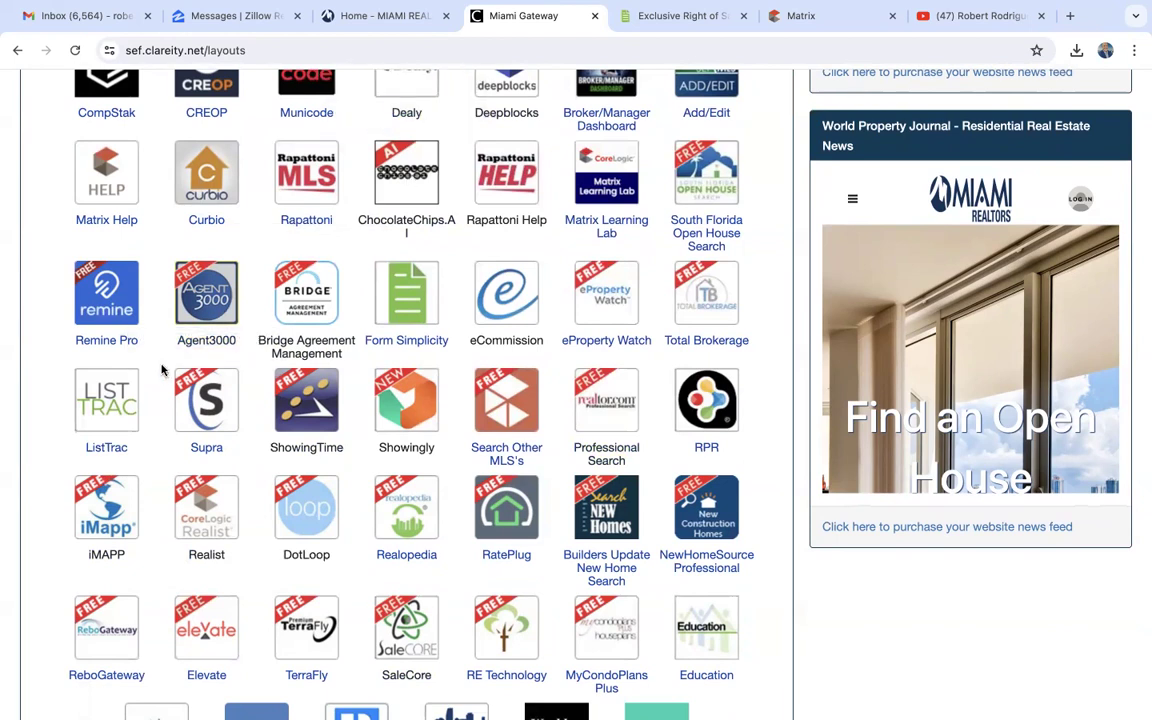
pyautogui.scroll(2, 162, 370)
pyautogui.scroll(-2, 162, 370)
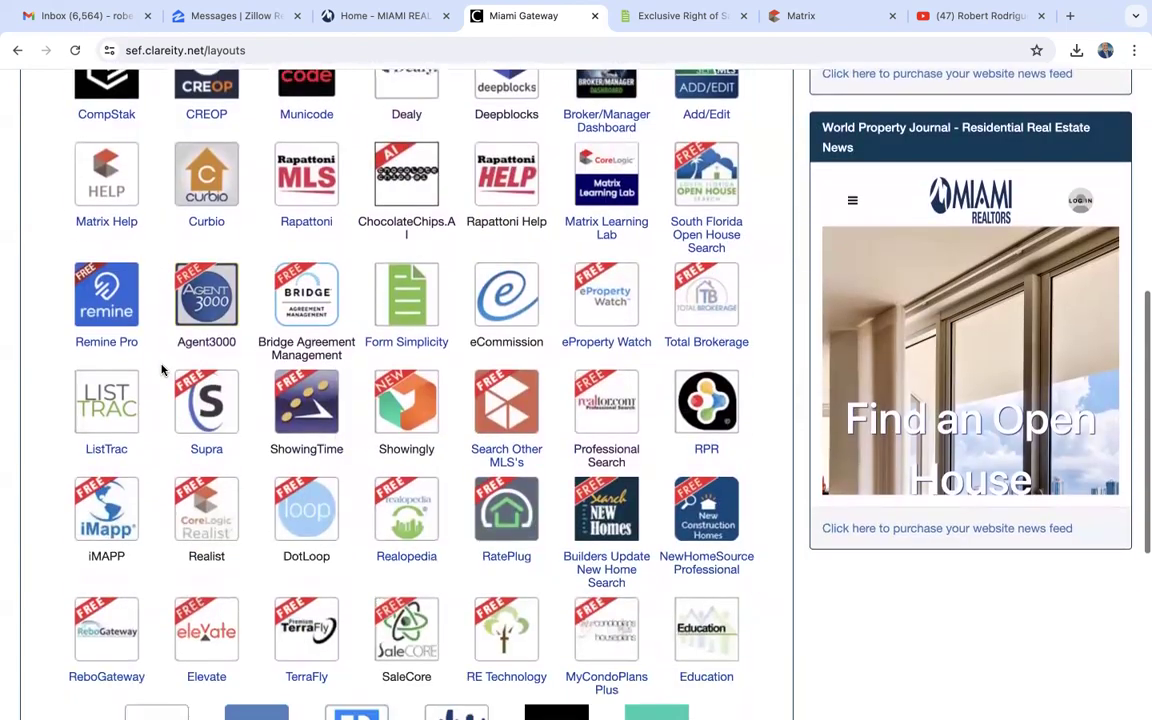
pyautogui.click(113, 503)
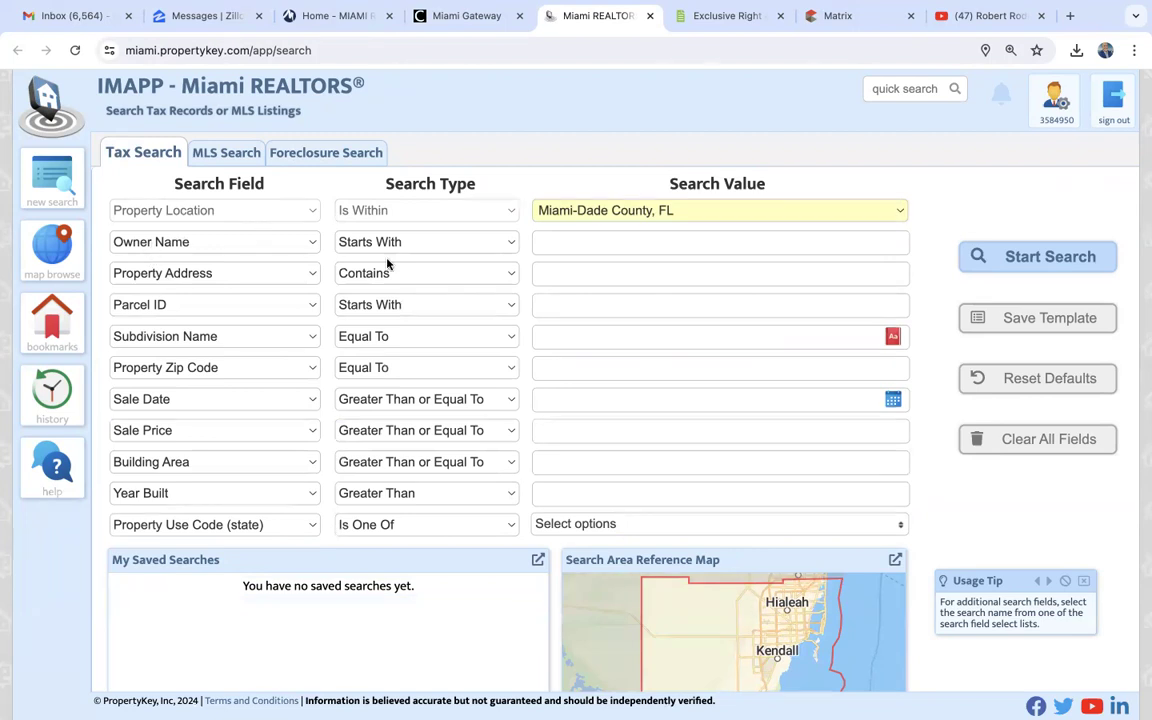
# - Search the Miami-Dade County tax records by the listing's property address and open its tax report
pyautogui.click(563, 240)
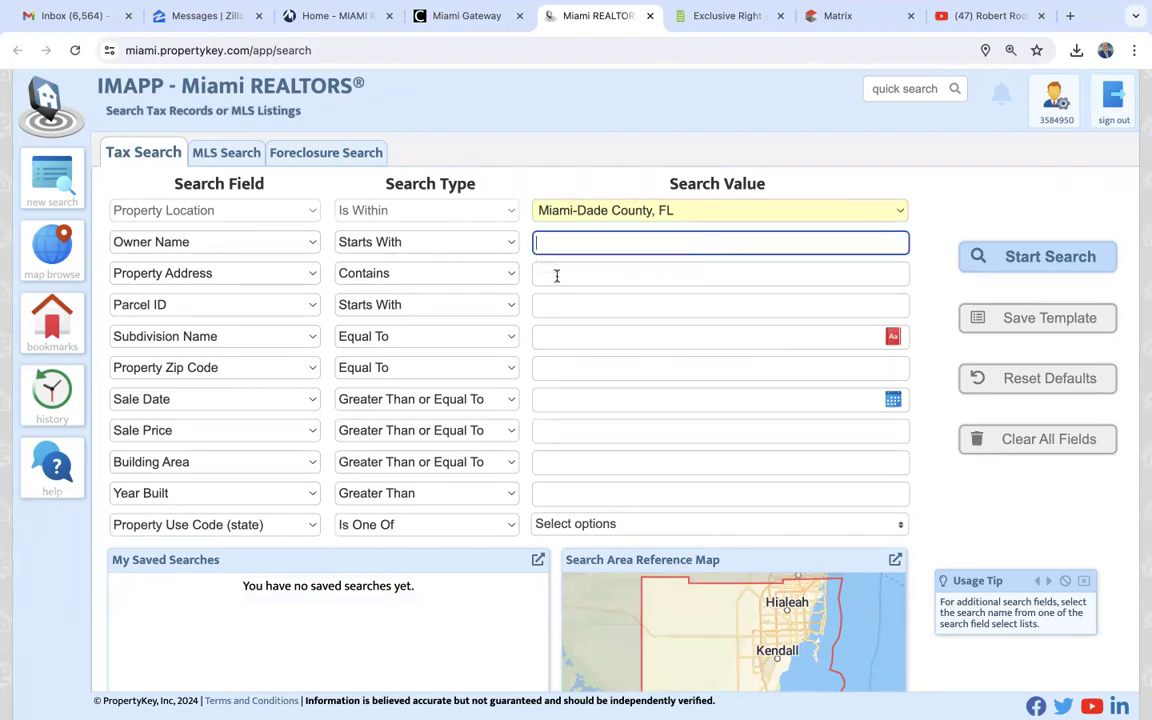
pyautogui.click(555, 273)
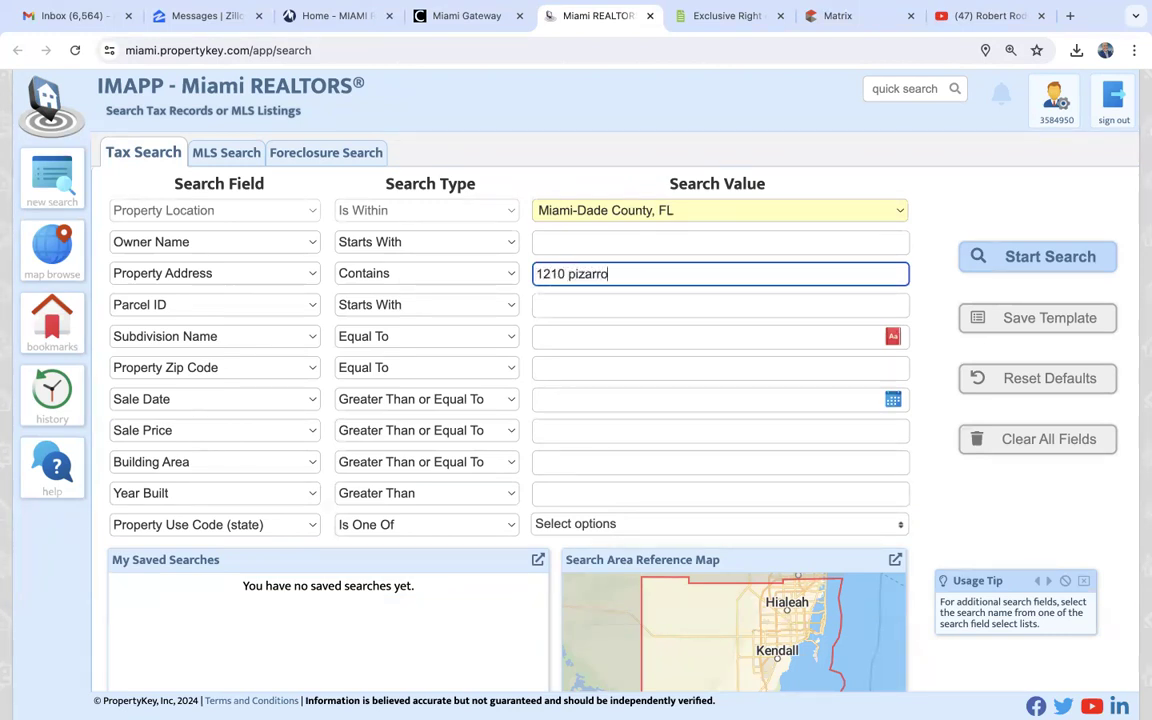
pyautogui.press('Return')
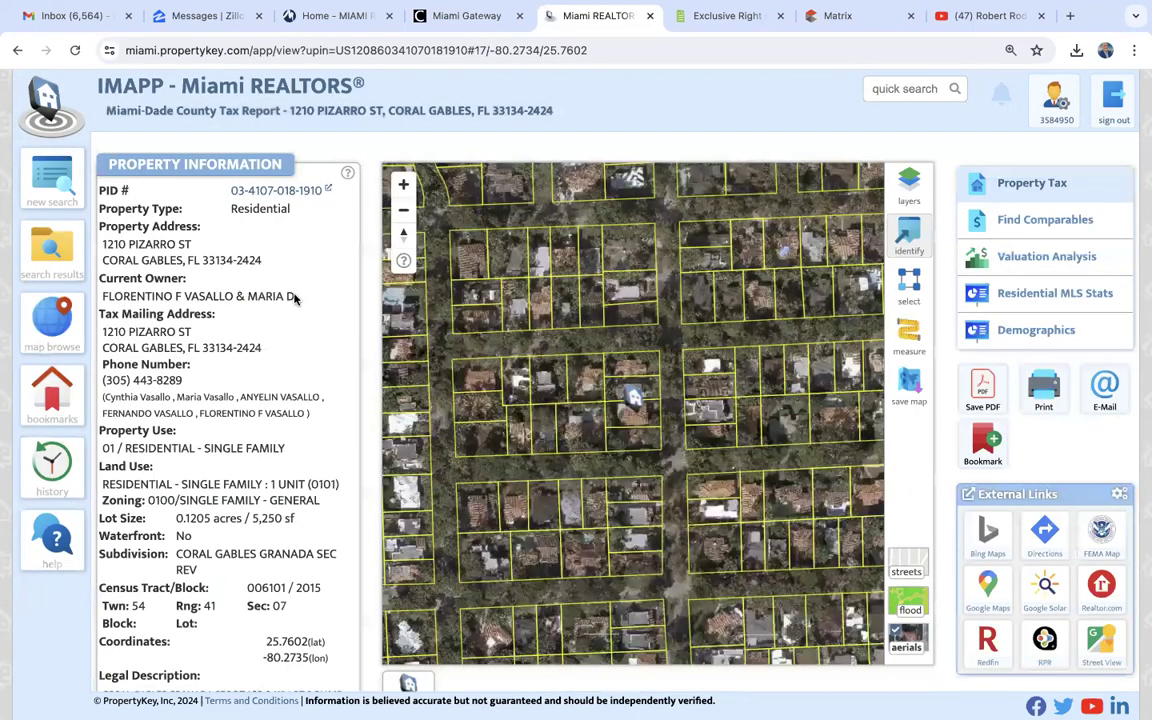
# - Copy the current owners' names from the iMAPP tax report into the listing agreement's Seller field
pyautogui.moveTo(222, 292); pyautogui.dragTo(101, 288)
pyautogui.hotkey('ctrl', 'c')
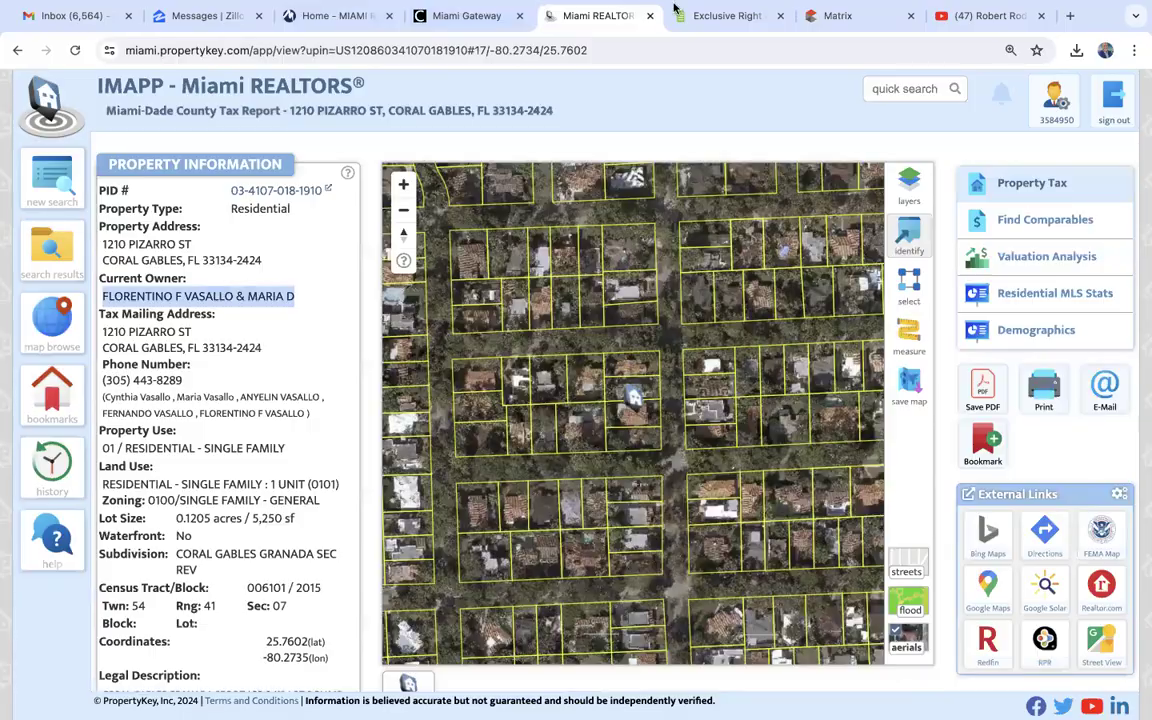
pyautogui.click(710, 16)
pyautogui.click(499, 279)
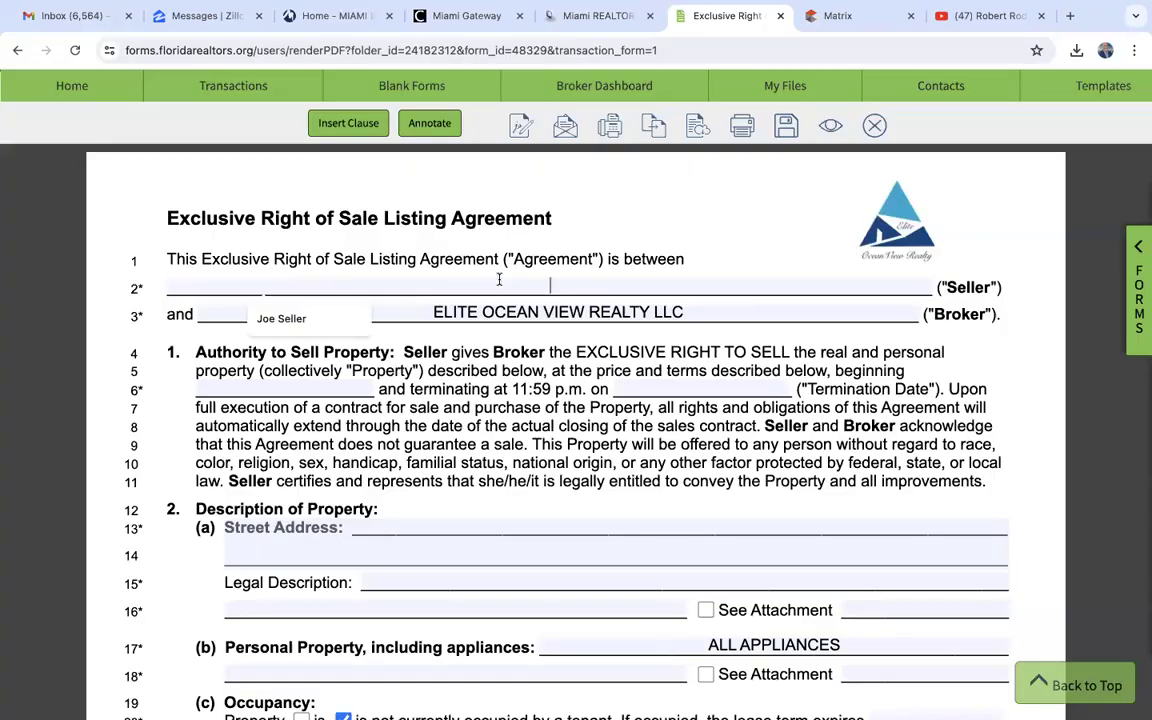
pyautogui.hotkey('ctrl', 'v')
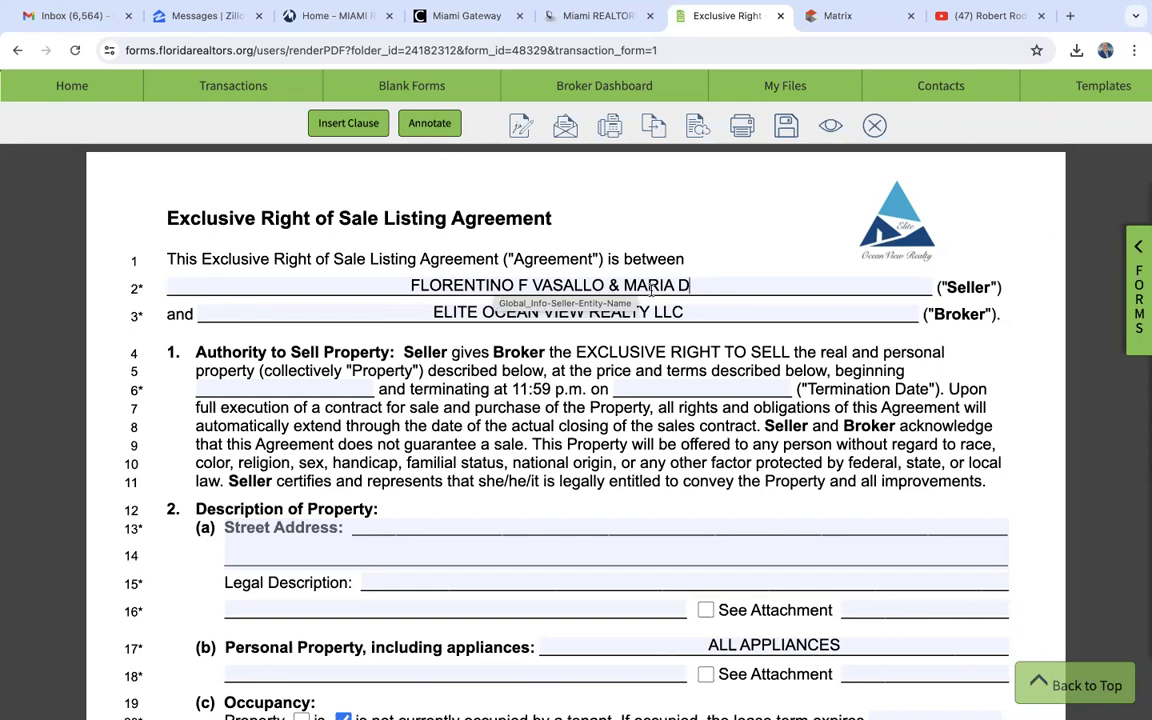
# - Rearrange the Seller entry so both owners' given names and initials, joined by an ampersand, precede their shared surname
pyautogui.moveTo(625, 285); pyautogui.dragTo(689, 284)
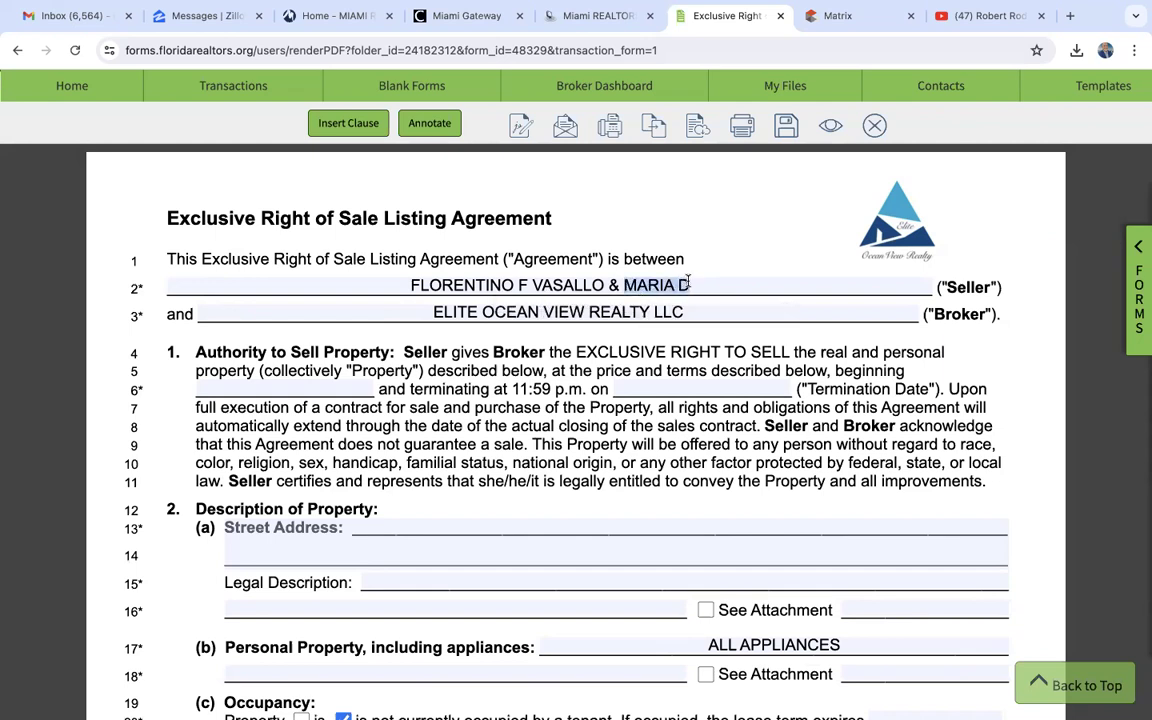
pyautogui.moveTo(613, 285); pyautogui.dragTo(699, 285)
pyautogui.press('BackSpace')
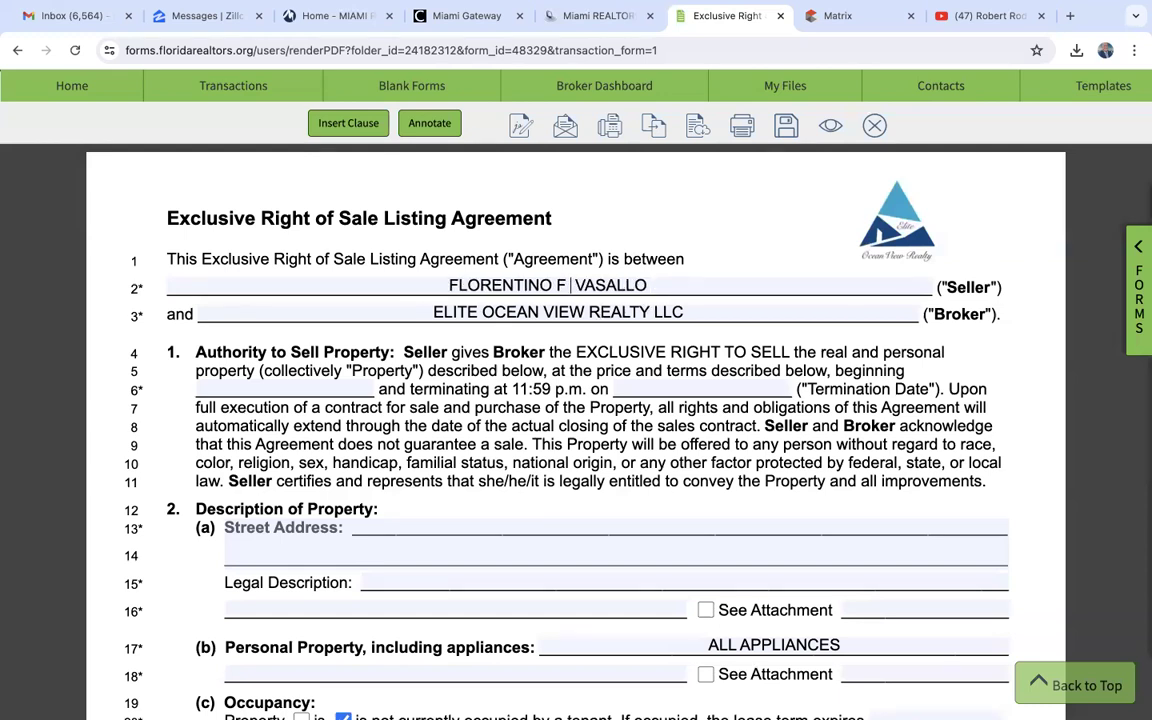
pyautogui.press('super+z')
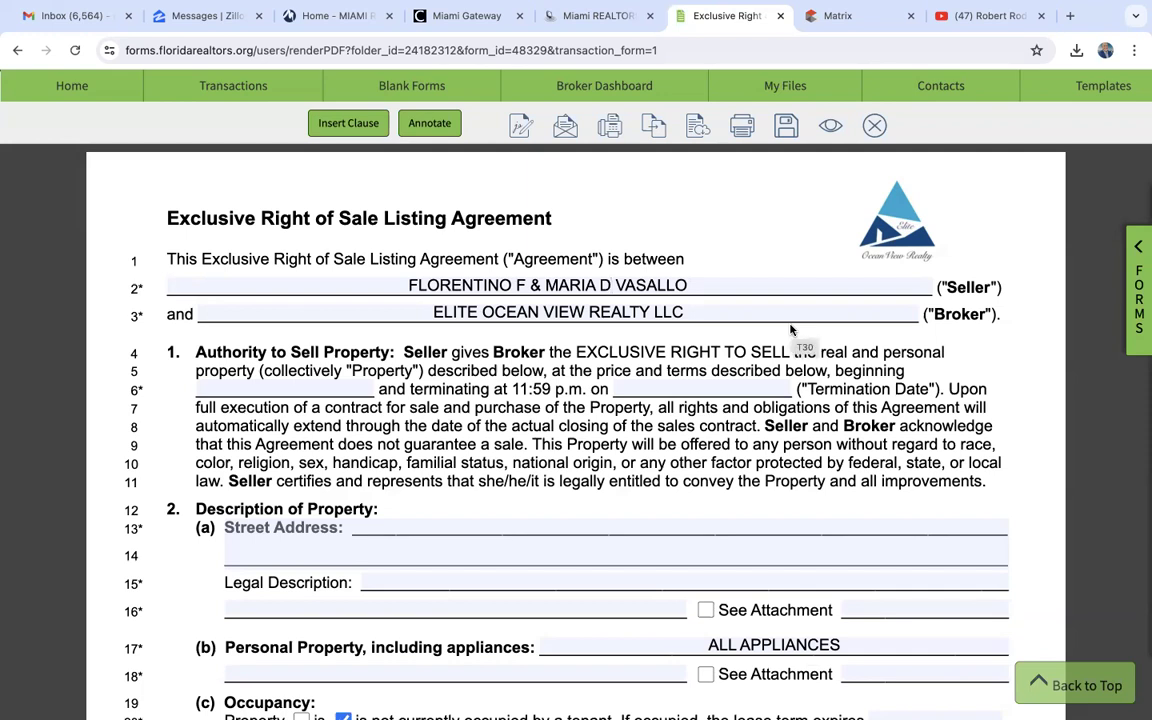
# - Set the listing agreement's beginning date to June 25, 2024
pyautogui.scroll(-2, 463, 435)
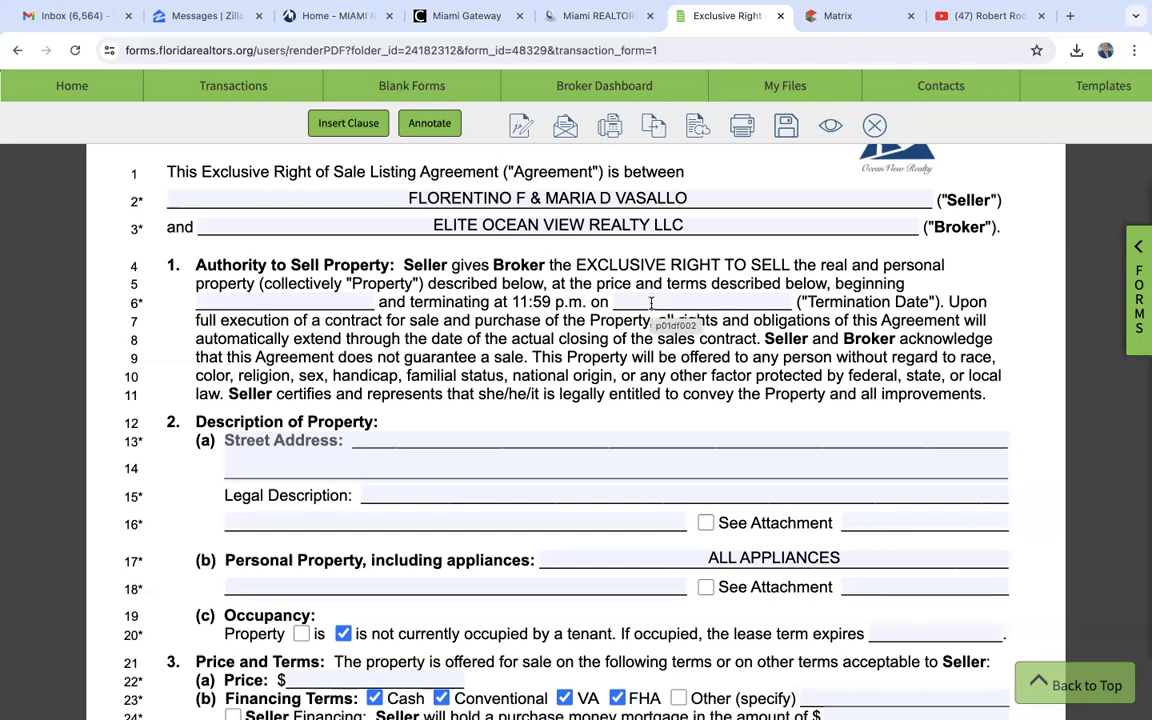
pyautogui.click(258, 301)
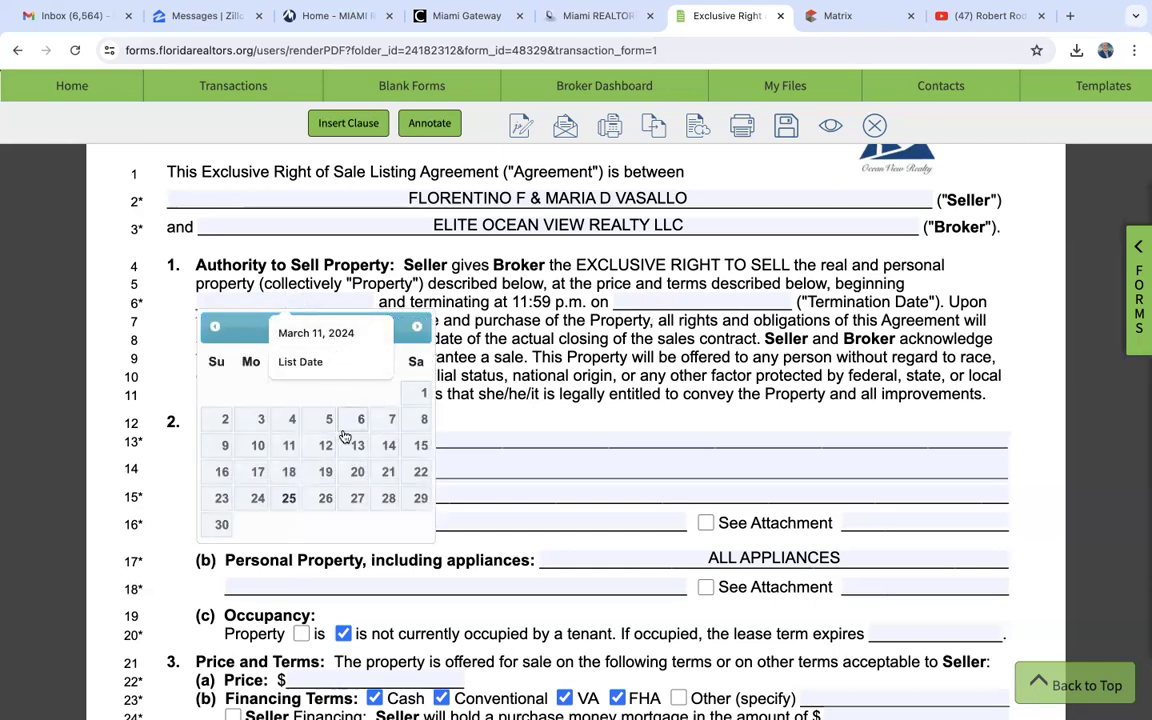
pyautogui.click(288, 498)
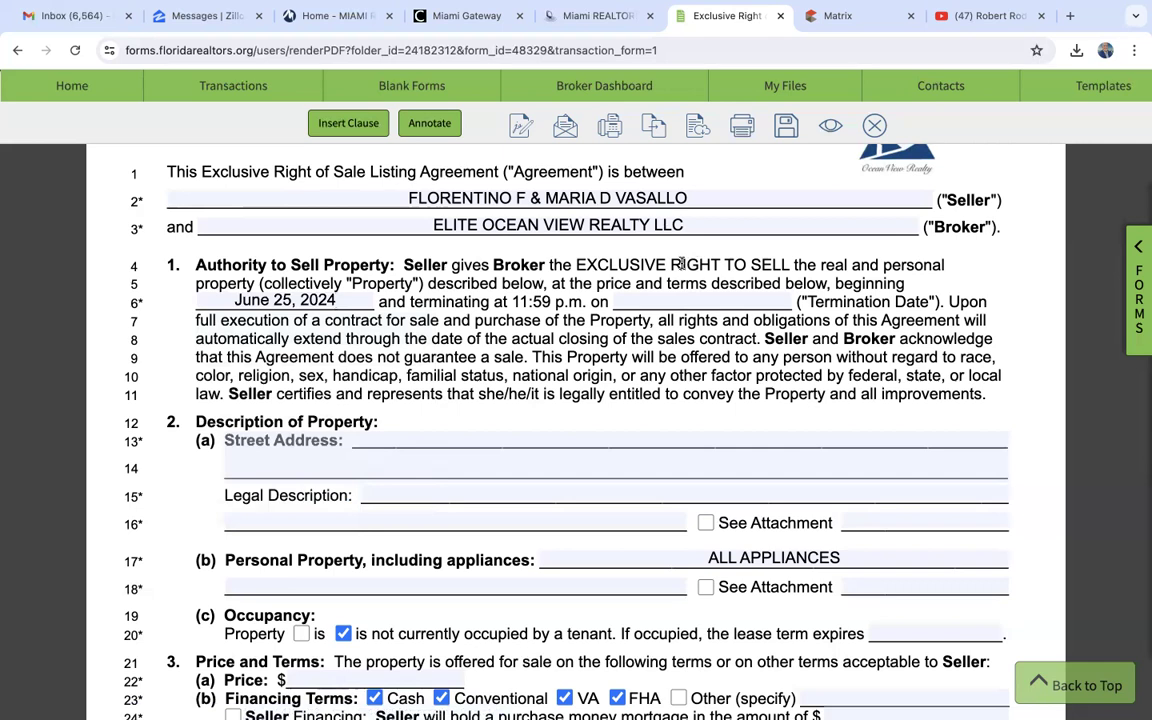
# - Set the listing agreement's termination date to December 24, 2024
pyautogui.click(670, 302)
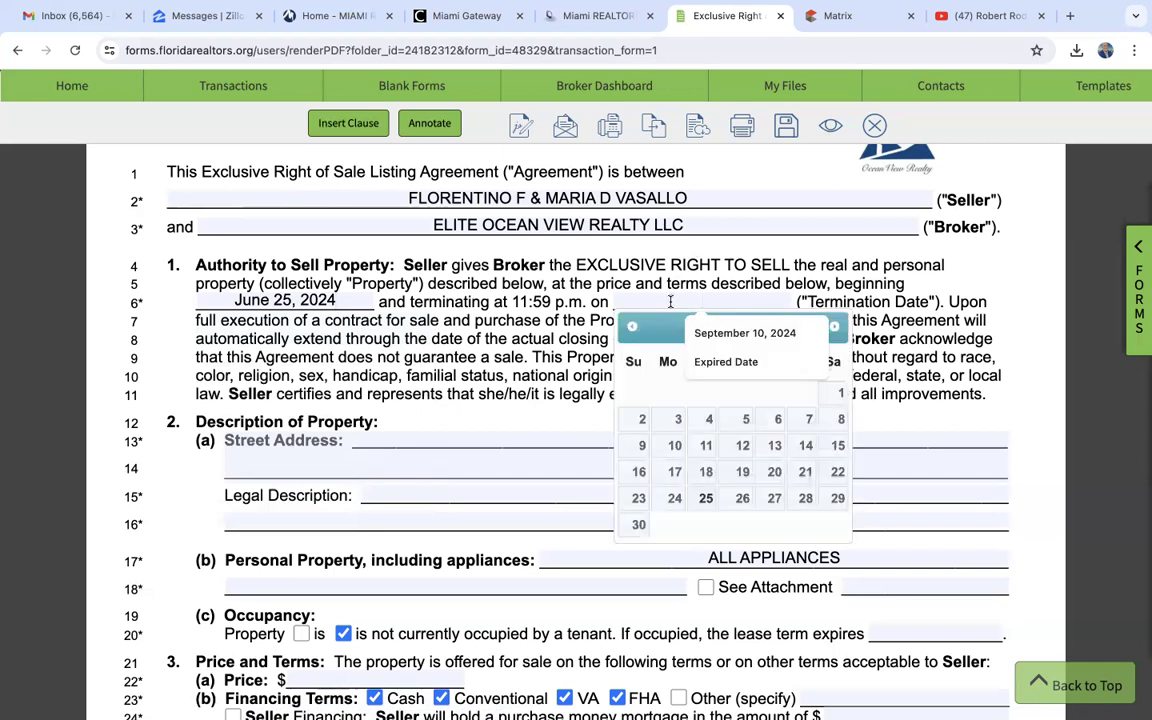
pyautogui.click(836, 328)
pyautogui.click(836, 328)
pyautogui.click(836, 328)
pyautogui.click(836, 328)
pyautogui.click(836, 328)
pyautogui.click(836, 328)
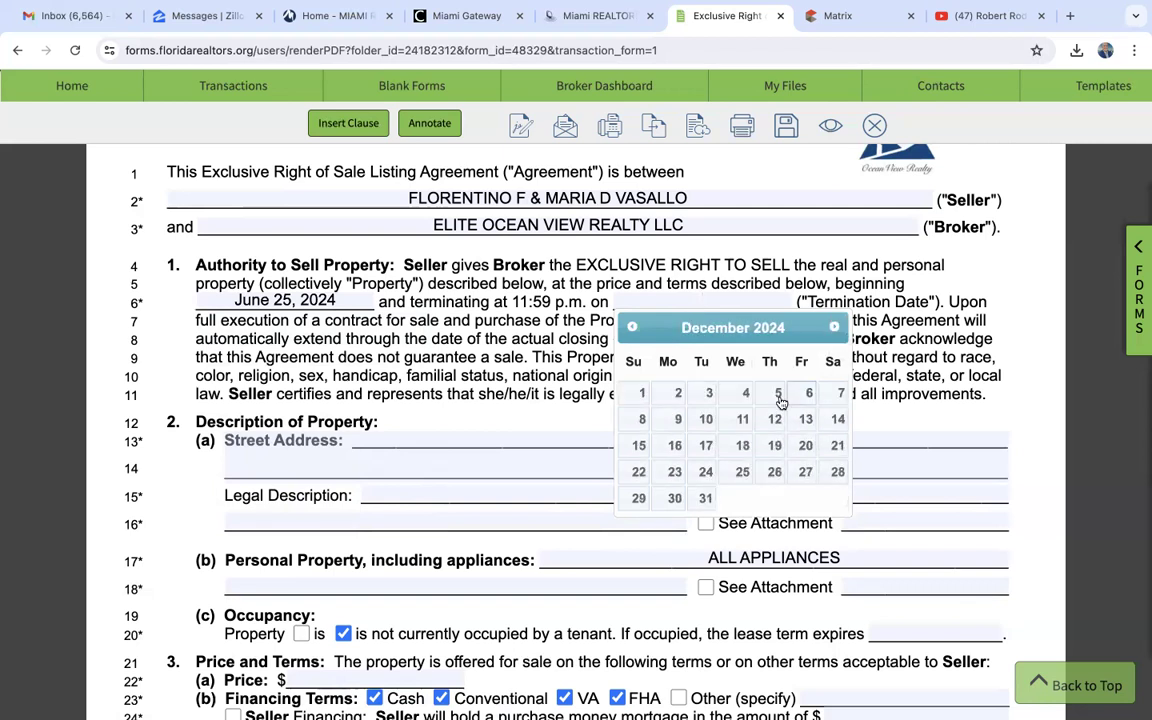
pyautogui.click(706, 473)
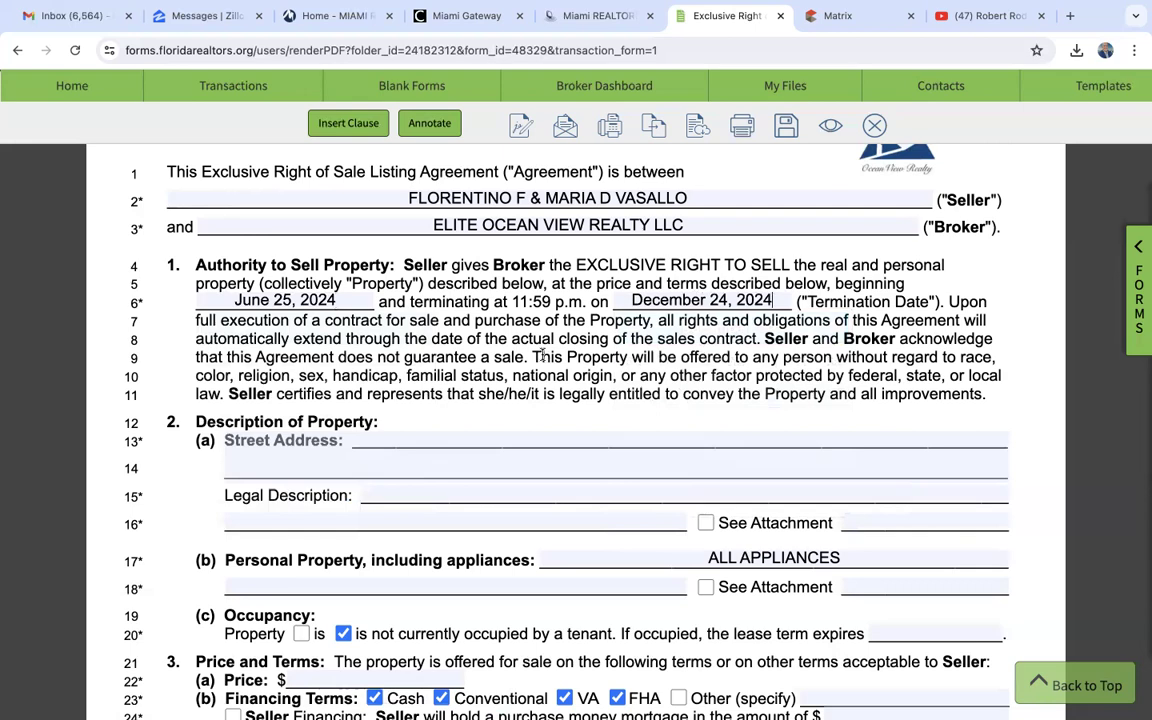
# - Enter the property's full street address, with city, state and ZIP code, in the Description of Property section
pyautogui.scroll(-2, 543, 356)
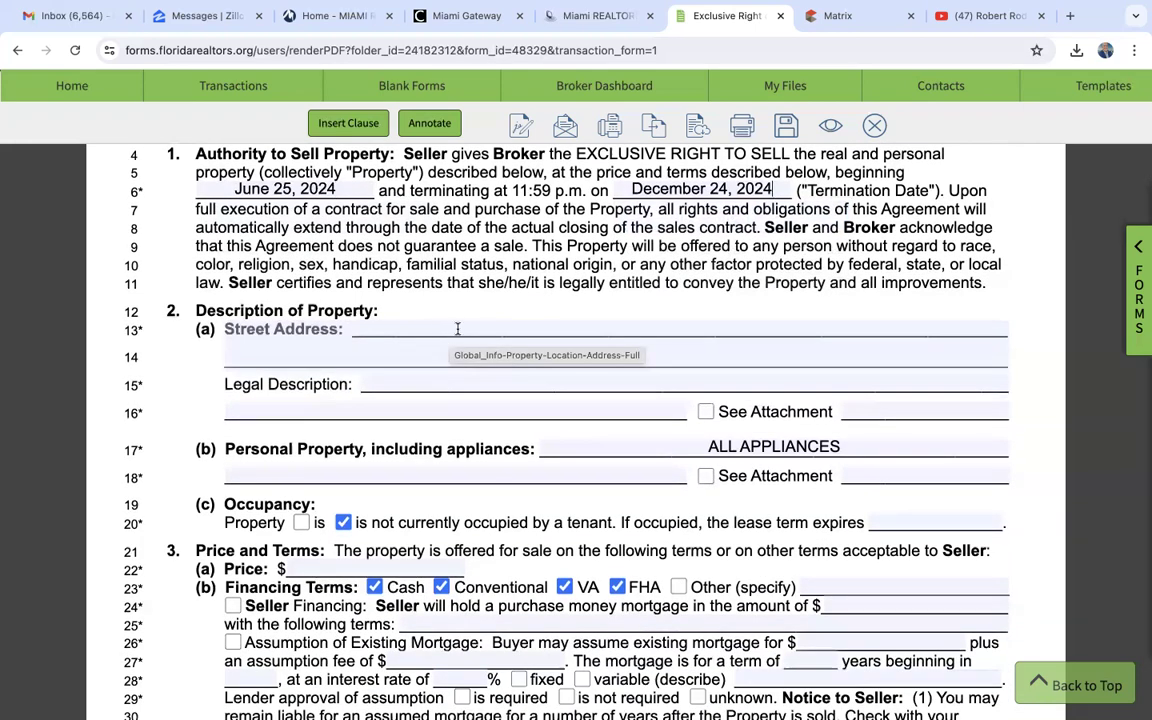
pyautogui.click(457, 329)
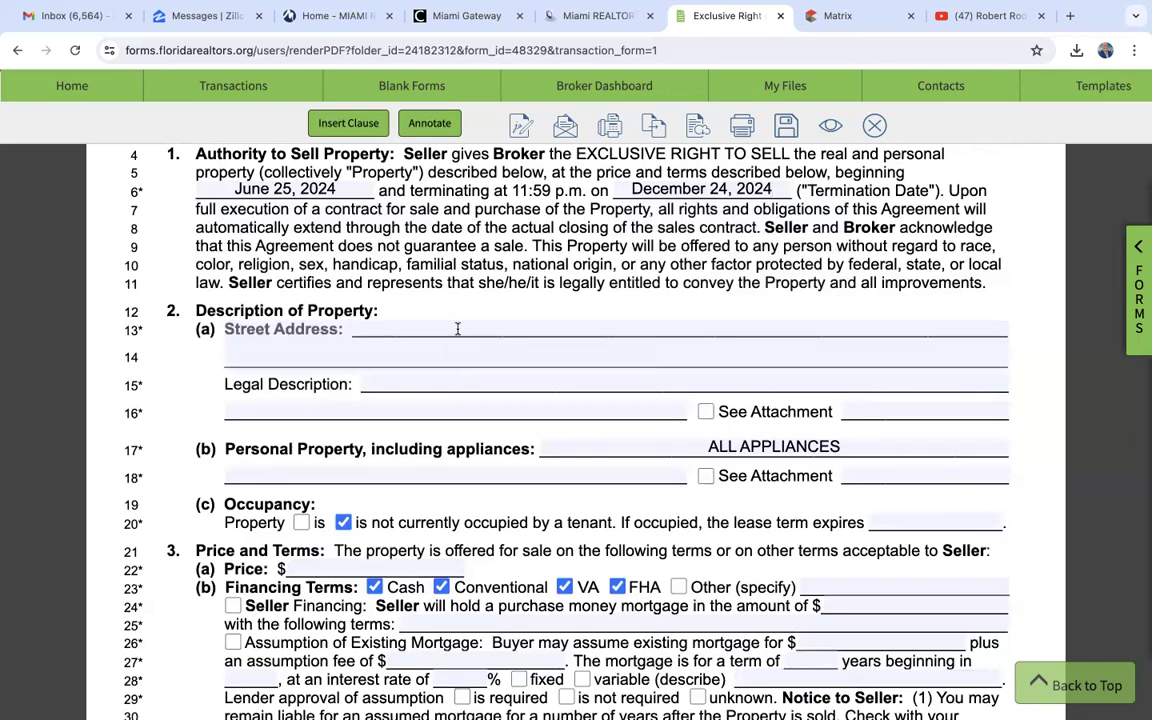
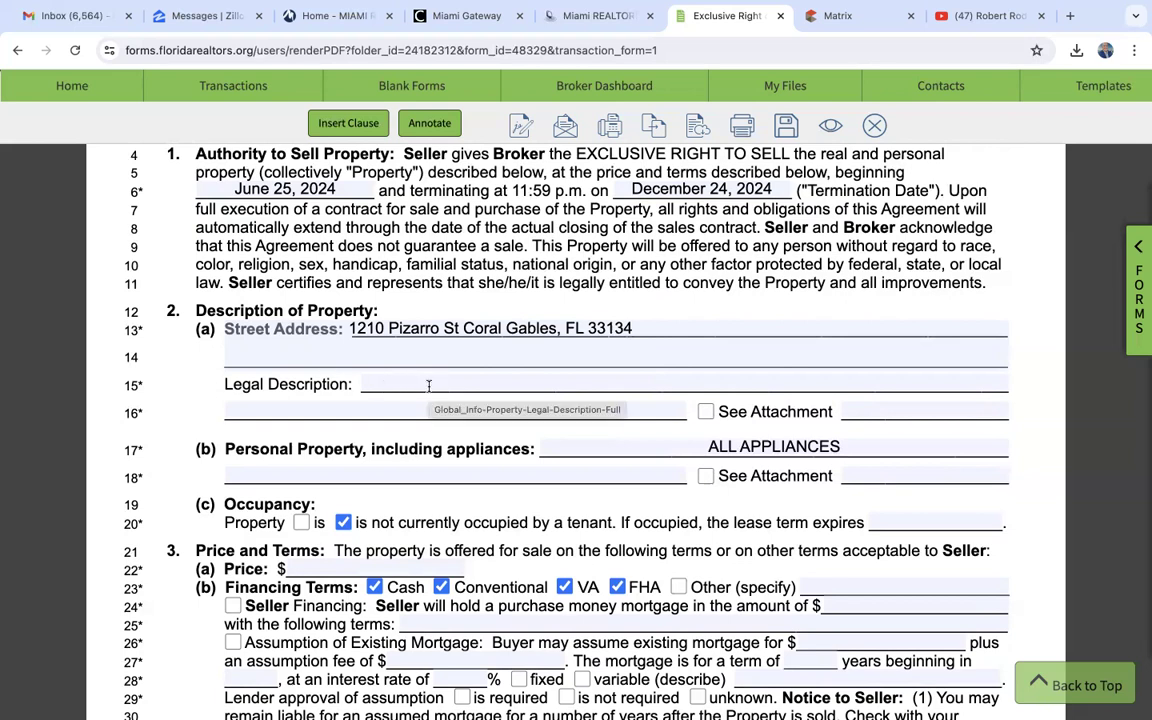
# - Select the property's legal description in the iMAPP tax report and return to the agreement's Legal Description field
pyautogui.click(606, 17)
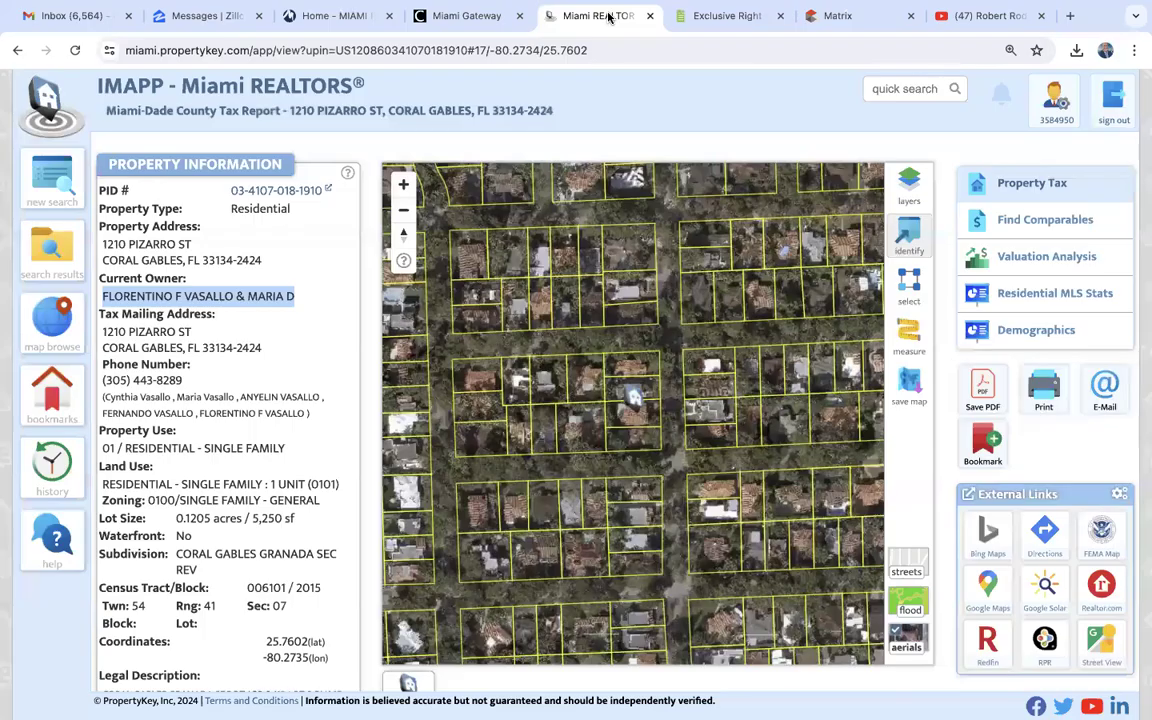
pyautogui.scroll(-3, 280, 477)
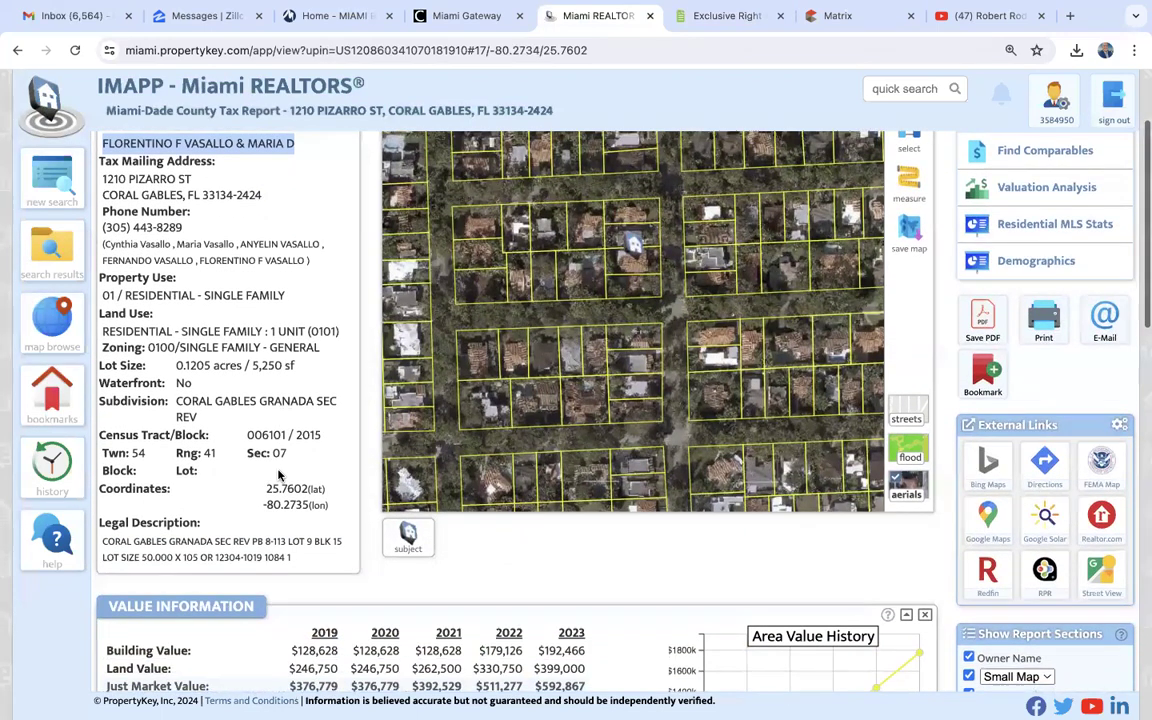
pyautogui.scroll(-2, 253, 426)
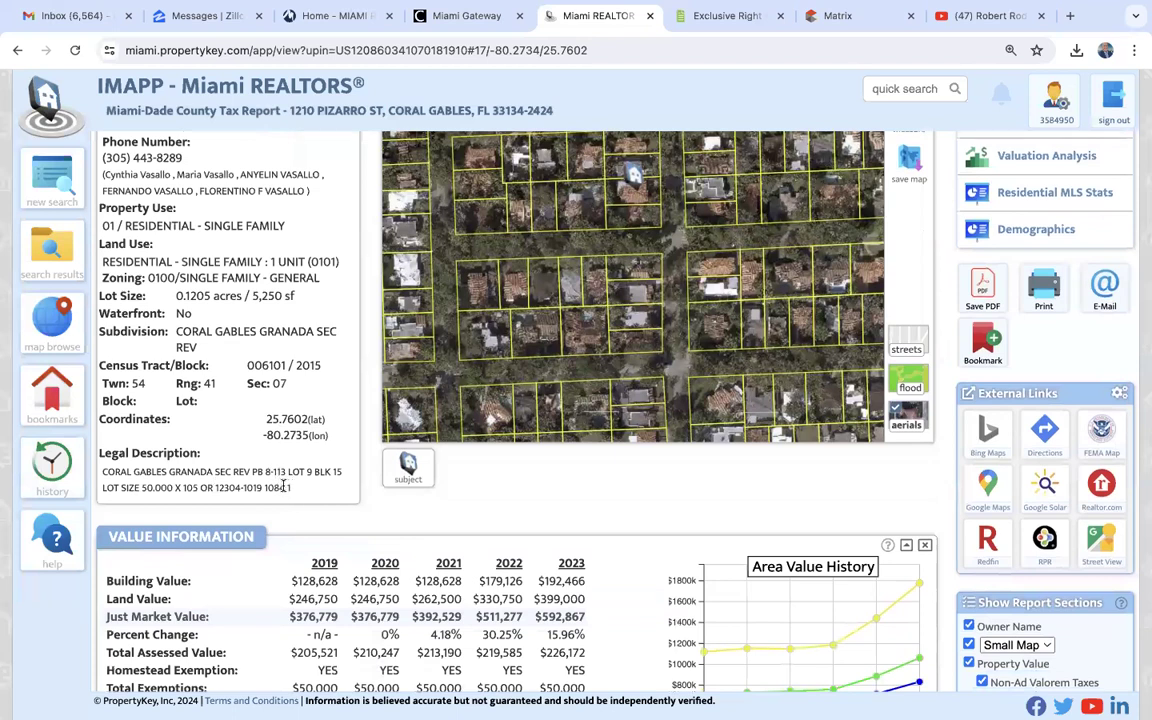
pyautogui.moveTo(289, 487); pyautogui.dragTo(99, 481)
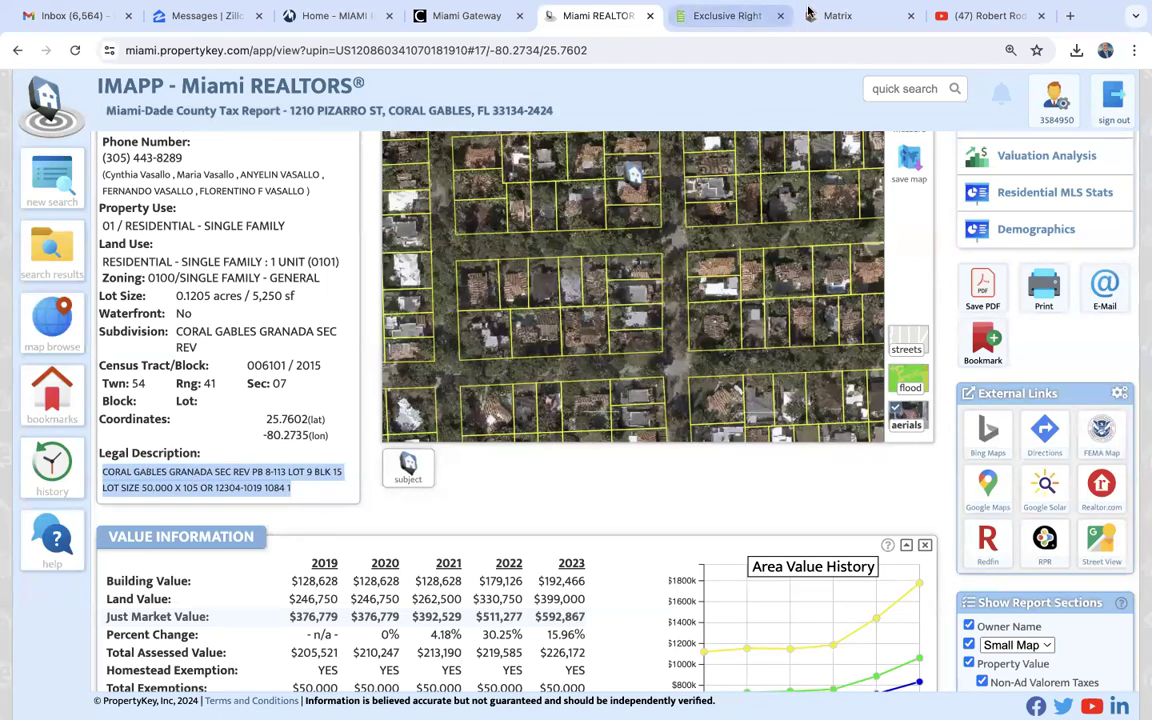
pyautogui.click(728, 15)
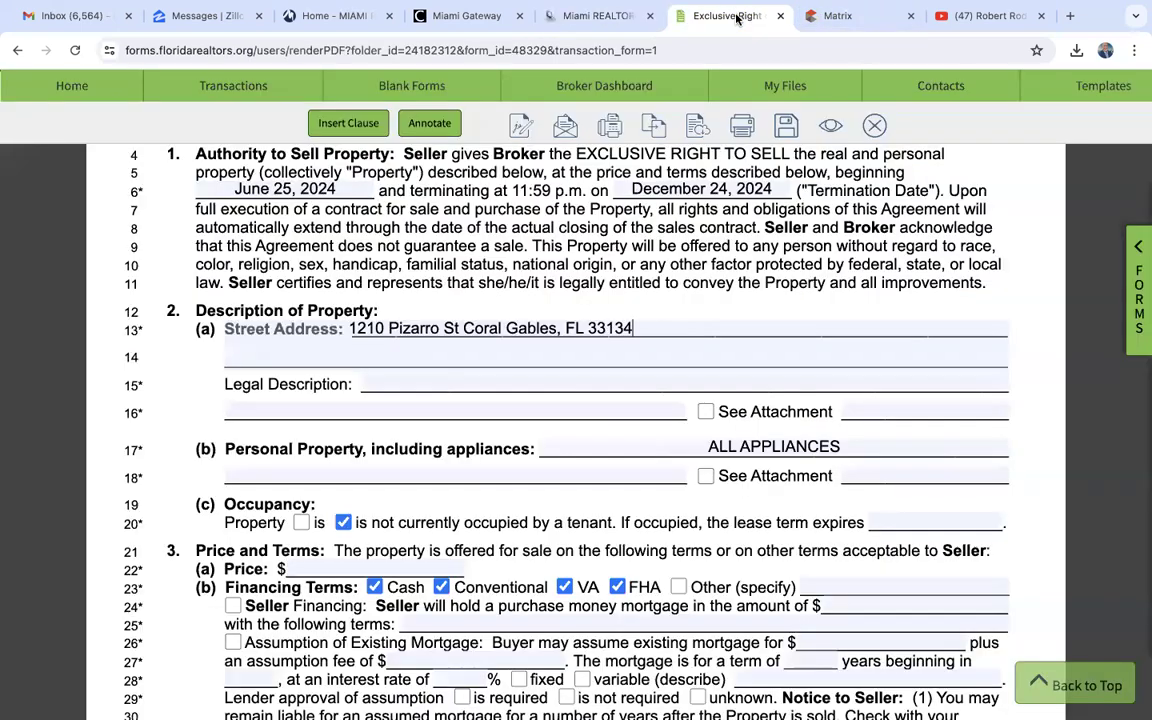
pyautogui.click(419, 382)
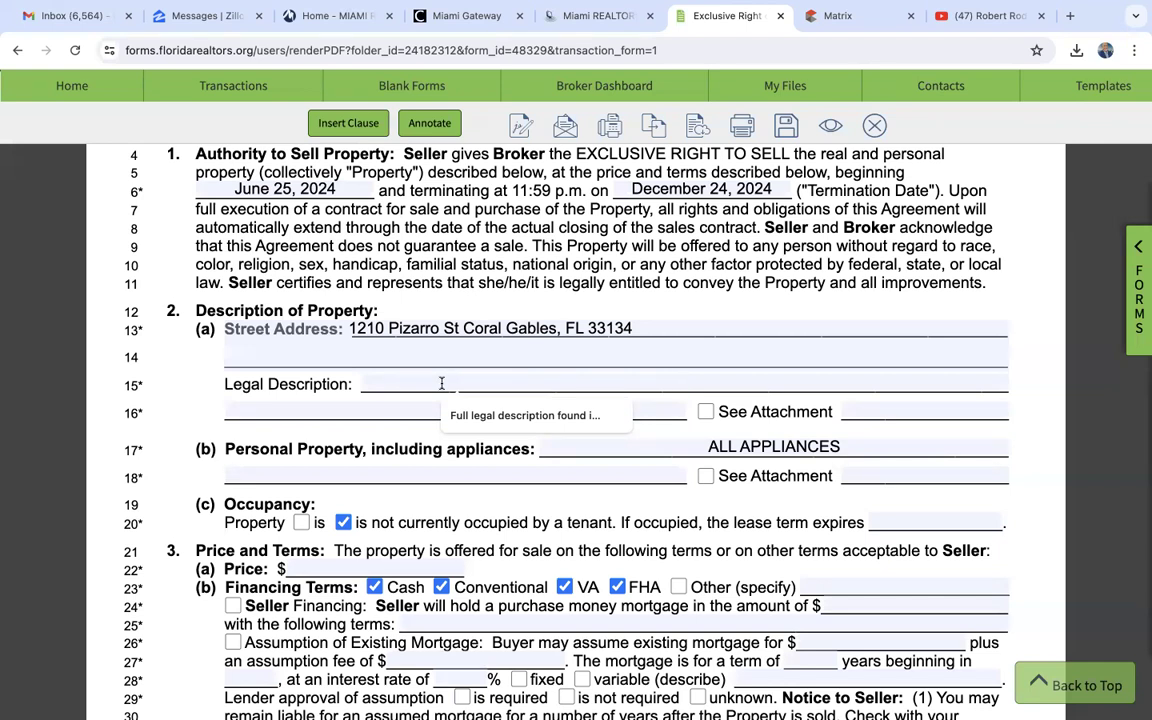
# - Save the listing agreement and close it to return to the transaction's detail page
pyautogui.click(788, 126)
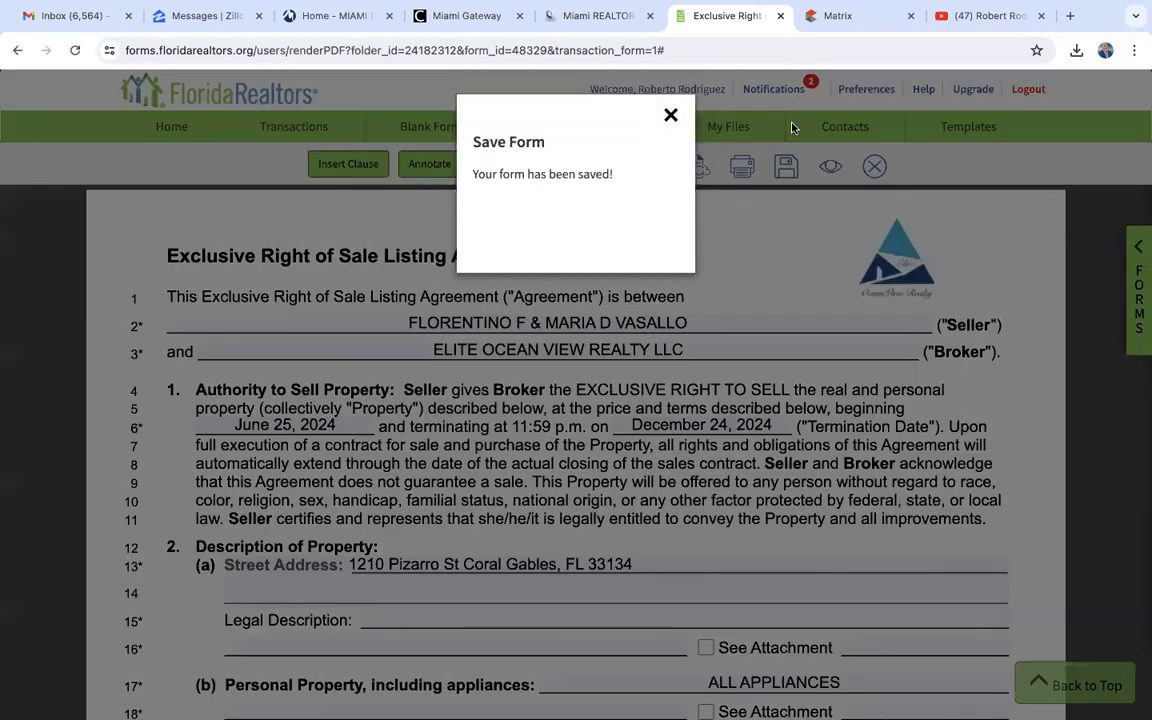
pyautogui.click(671, 116)
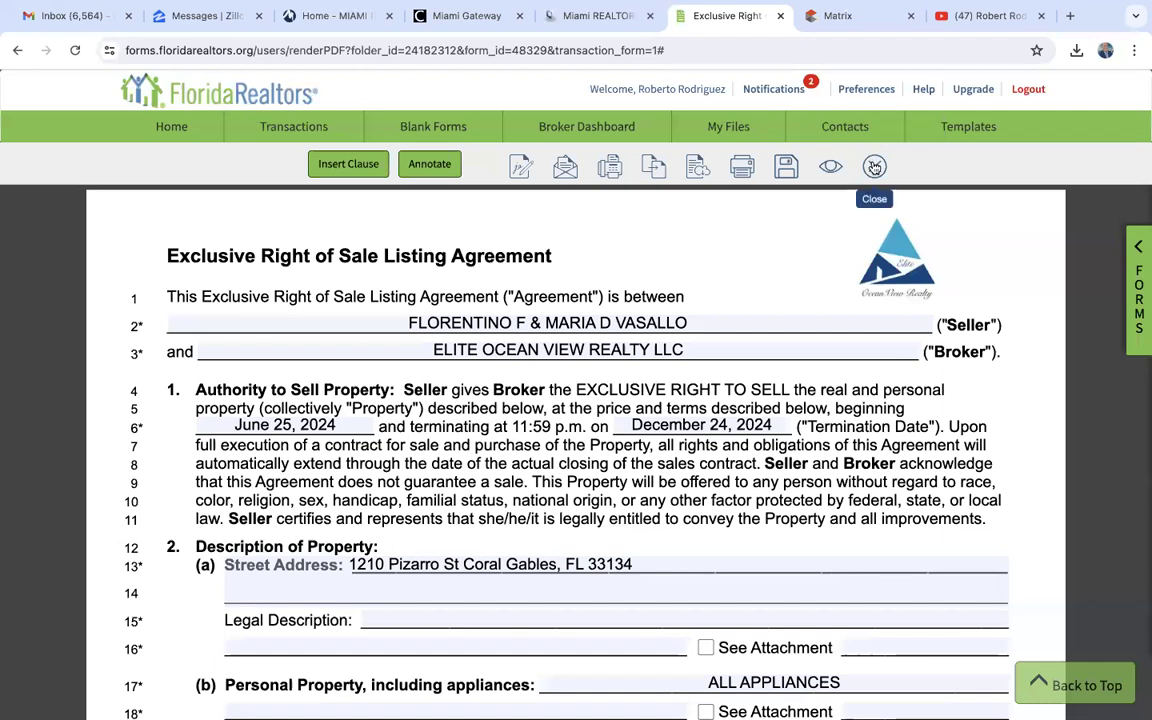
pyautogui.click(874, 166)
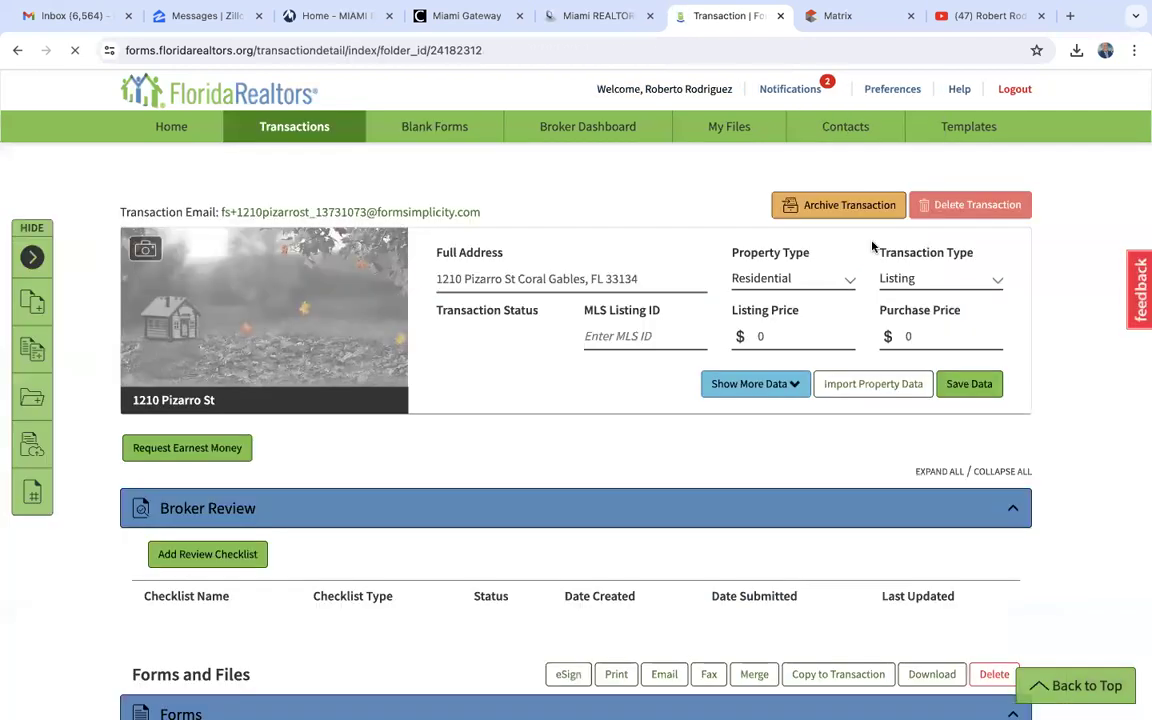
# - Start a property data import with Tax Search and enter the property's house number, street name and ZIP code
pyautogui.click(871, 385)
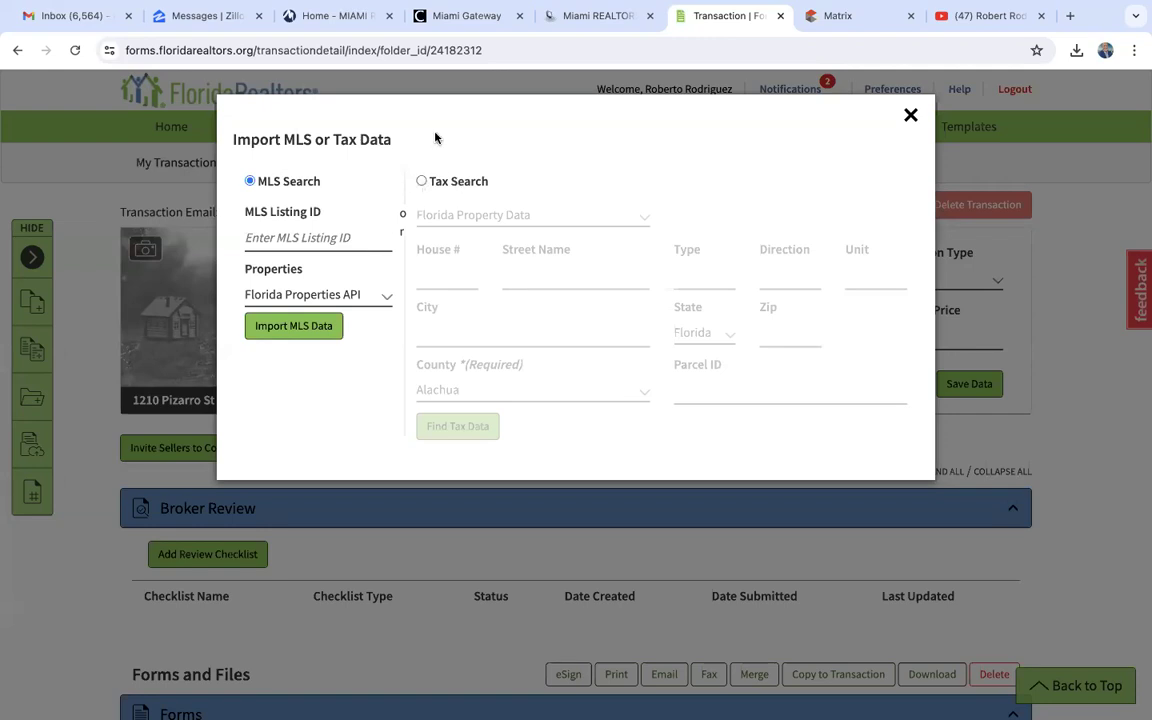
pyautogui.click(421, 182)
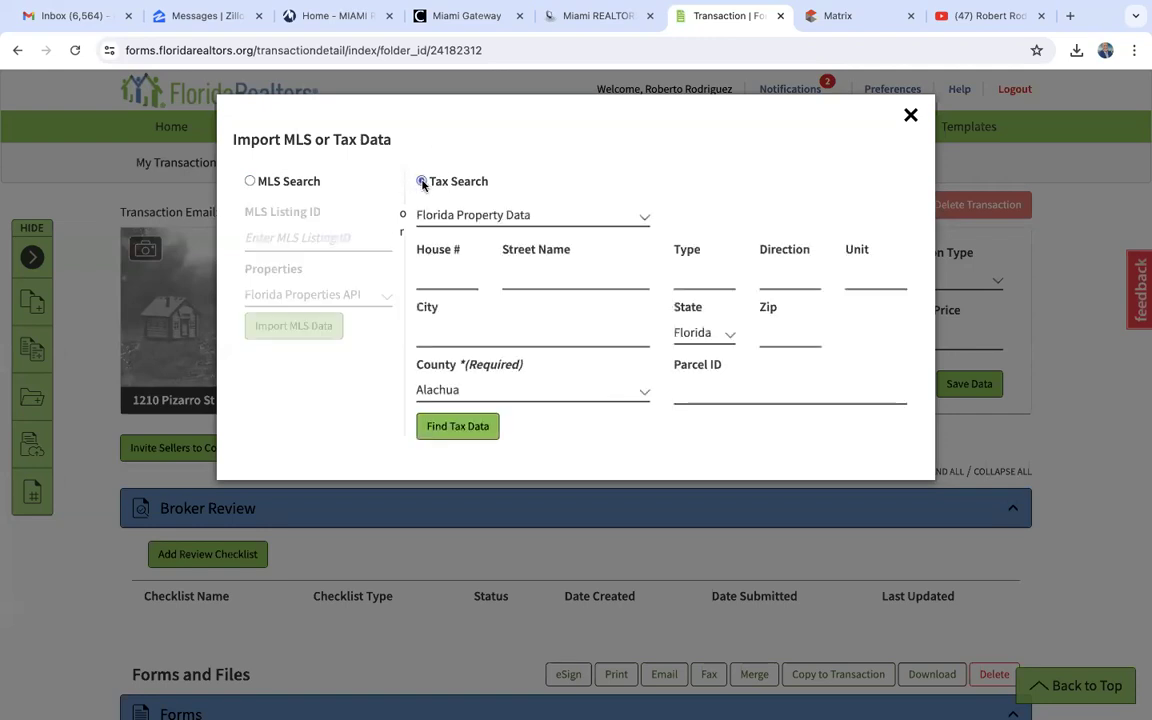
pyautogui.click(440, 276)
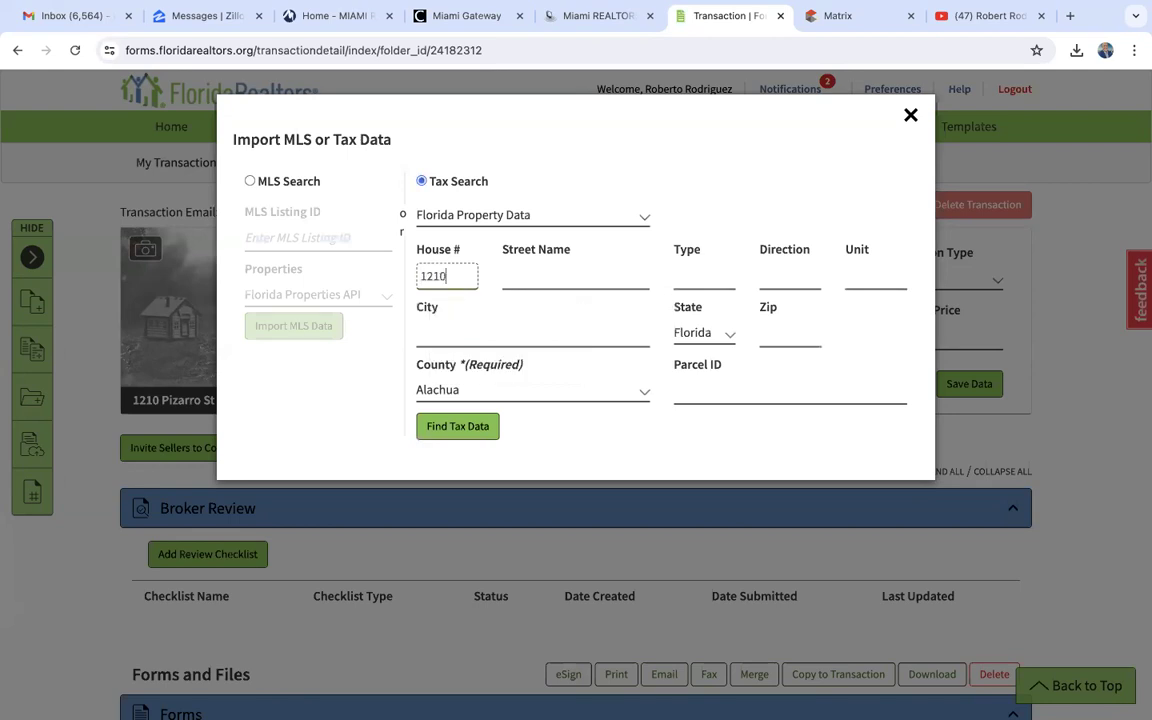
pyautogui.click(545, 278)
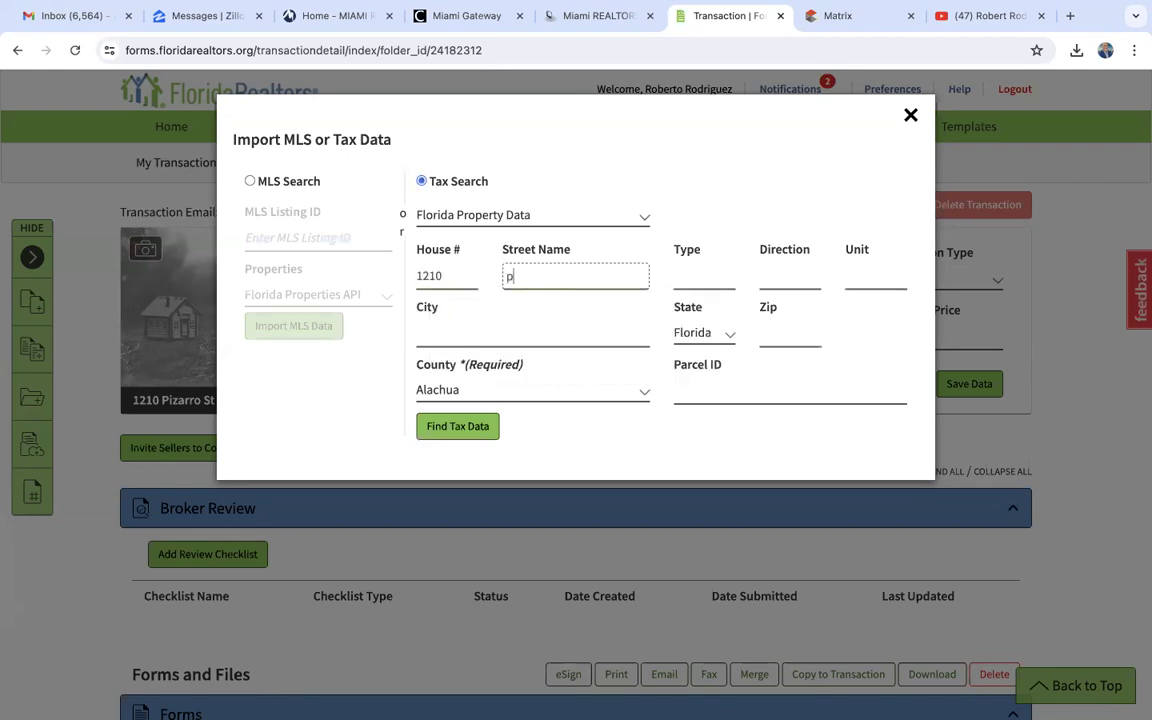
pyautogui.click(786, 335)
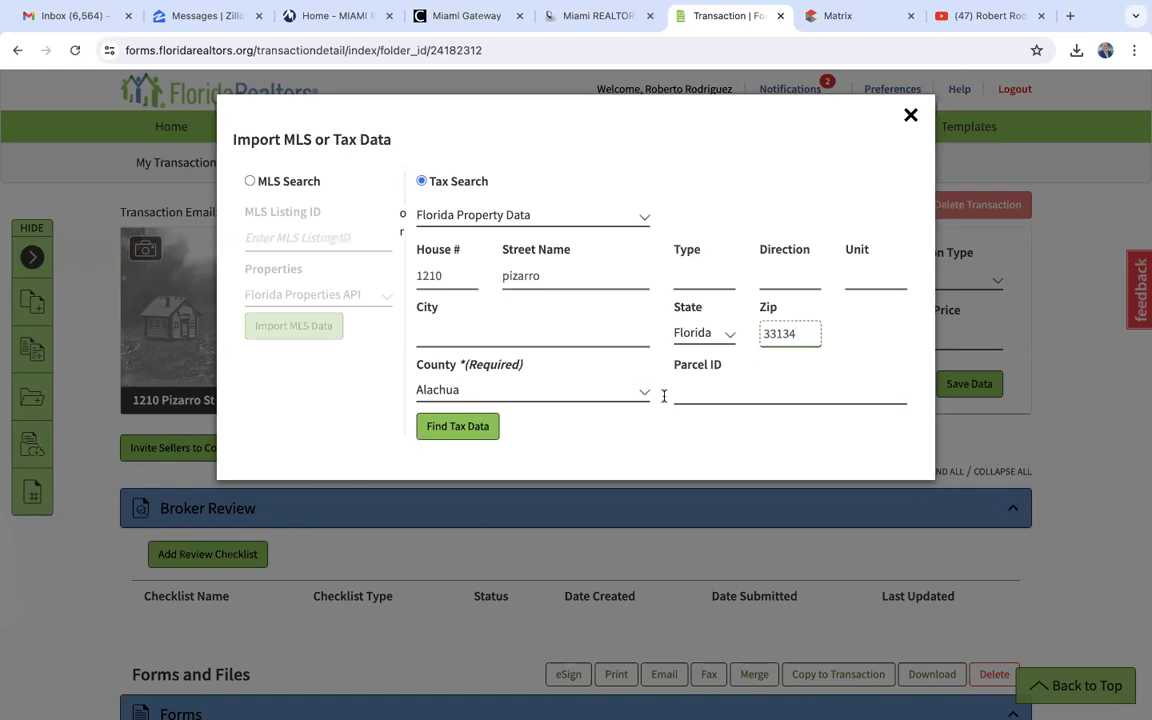
# - Set the tax search county to Miami-Dade and find the property's tax data
pyautogui.click(478, 390)
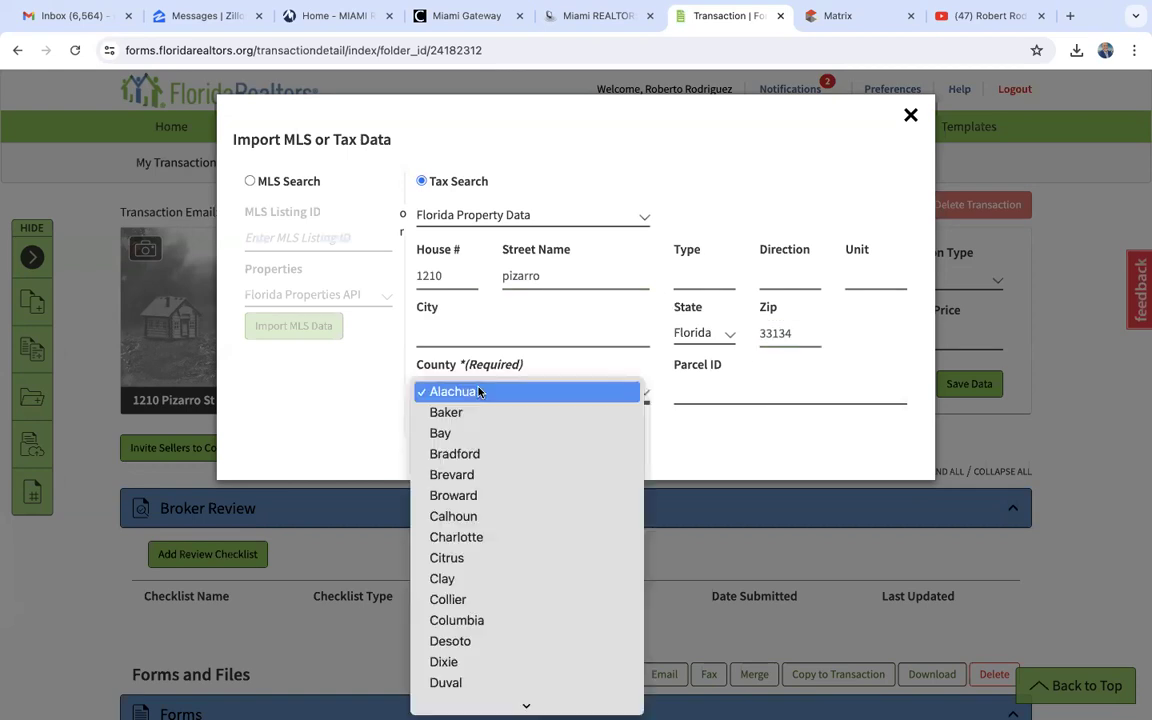
pyautogui.scroll(-3, 496, 565)
pyautogui.scroll(-3, 496, 566)
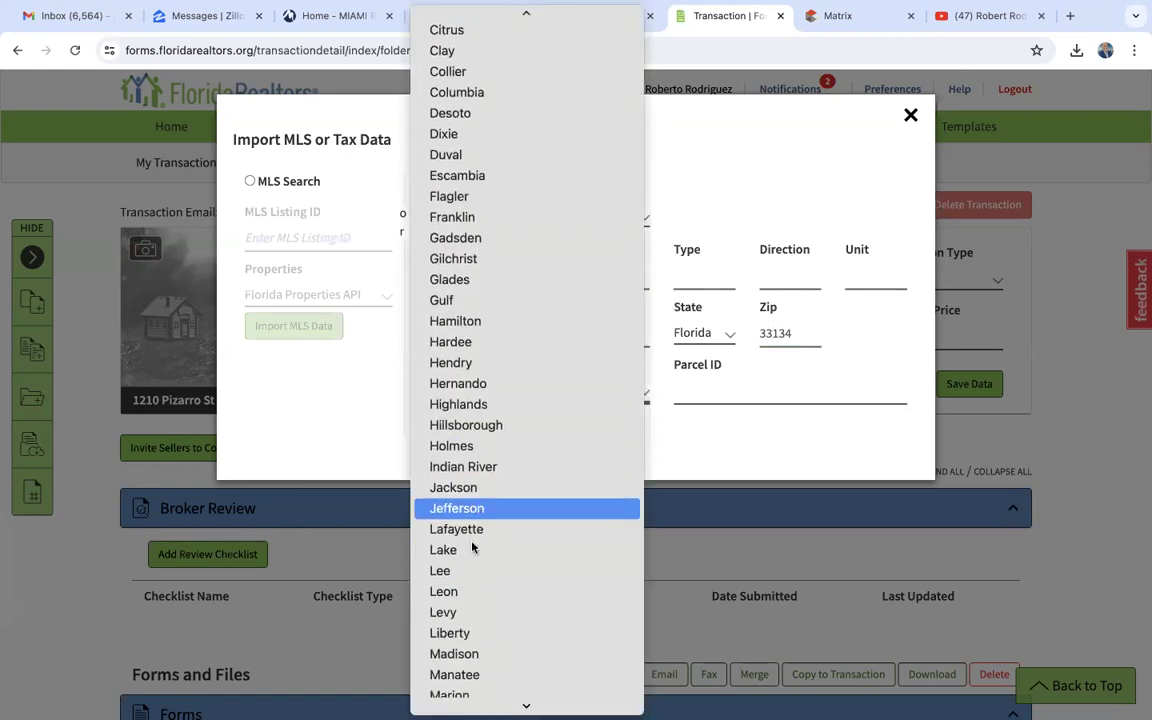
pyautogui.scroll(-4, 473, 545)
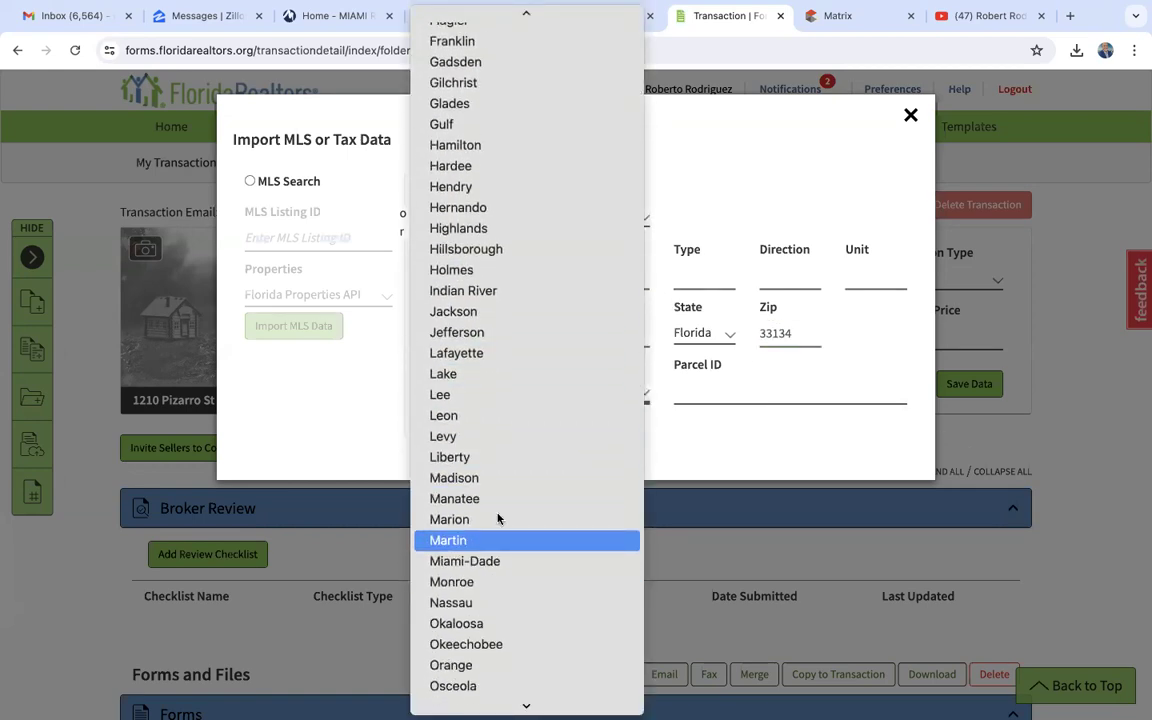
pyautogui.click(470, 561)
pyautogui.click(447, 426)
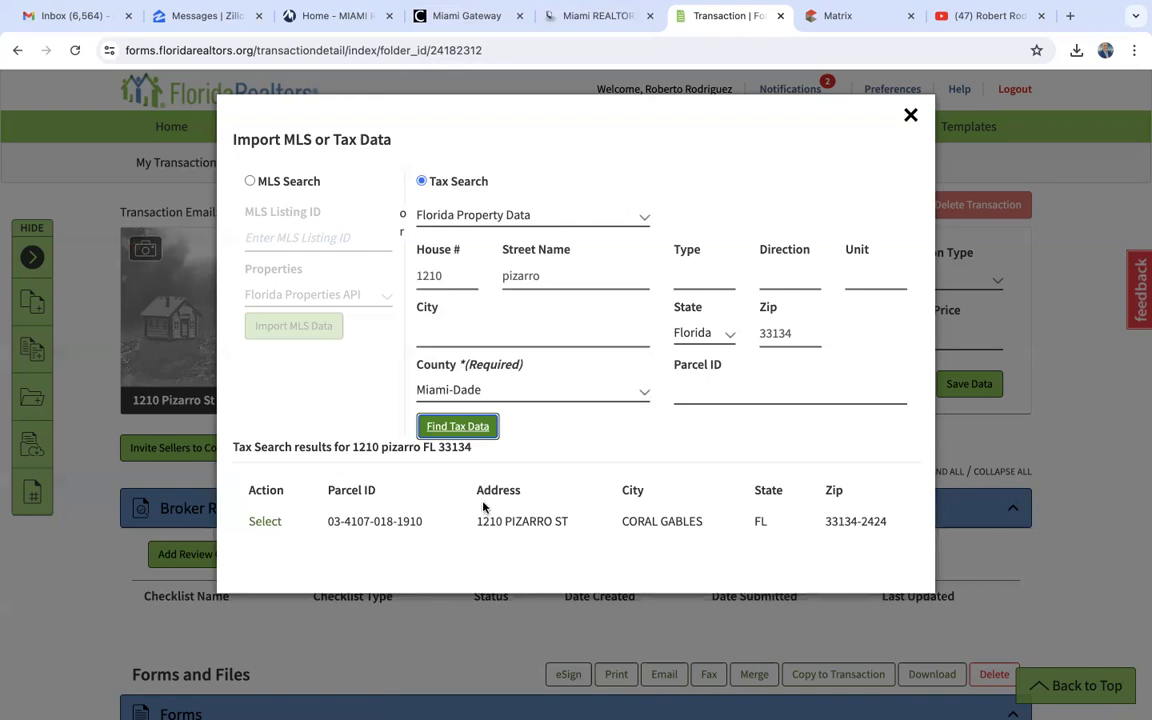
# - Select the matching tax record, import it into the transaction keeping the tax values for address and seller name, and save the transaction data
pyautogui.click(264, 522)
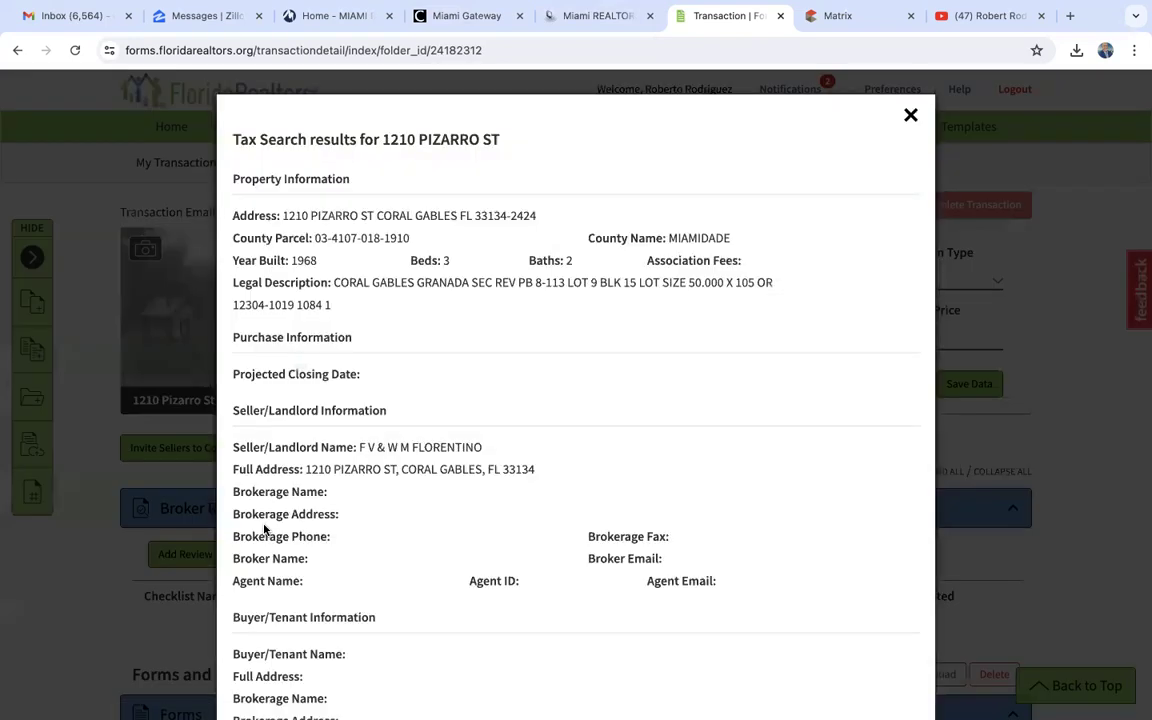
pyautogui.scroll(-3, 265, 530)
pyautogui.click(801, 668)
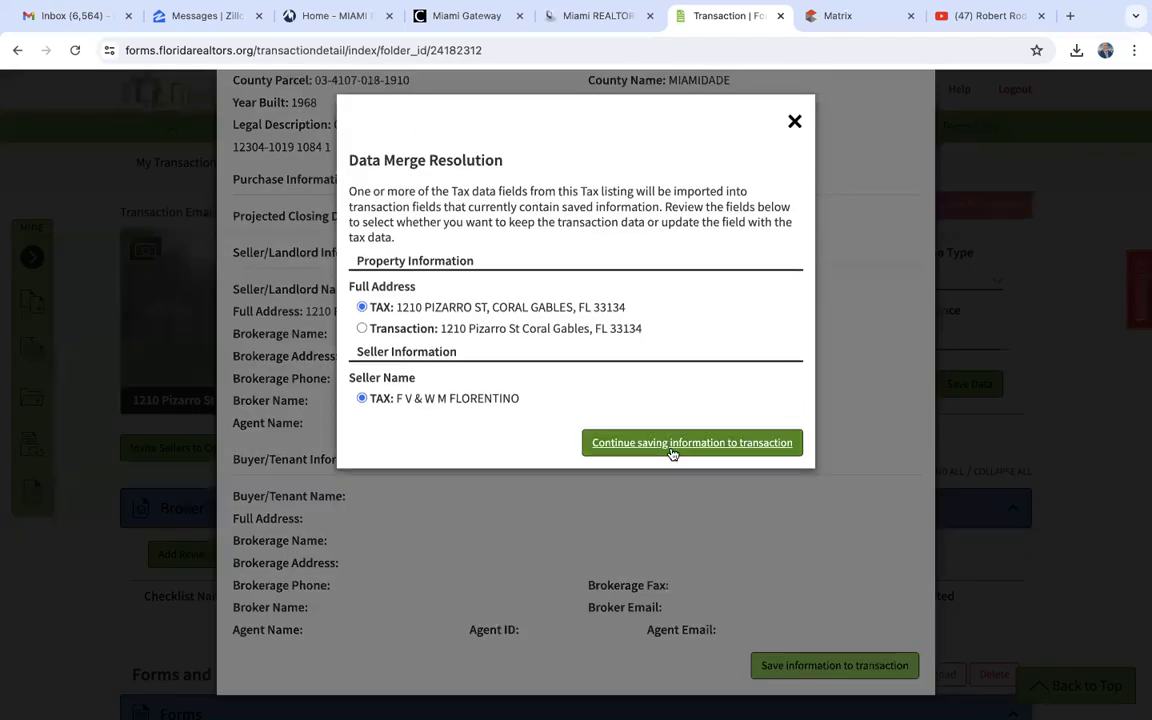
pyautogui.click(672, 446)
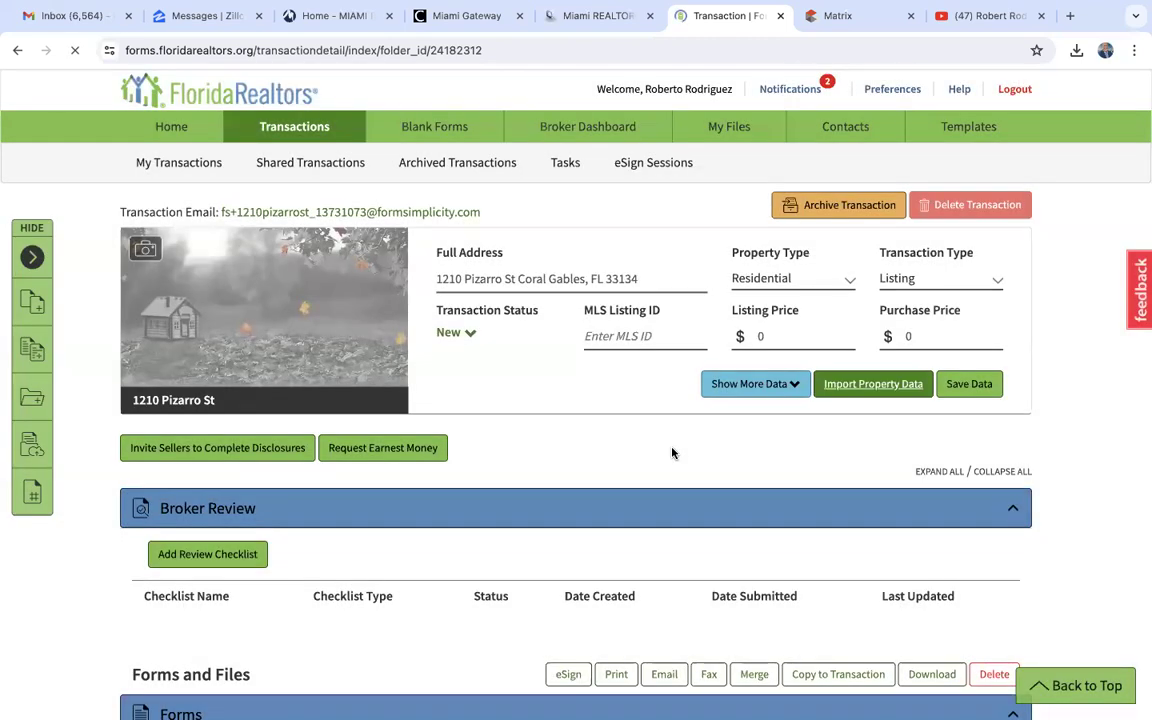
pyautogui.click(973, 385)
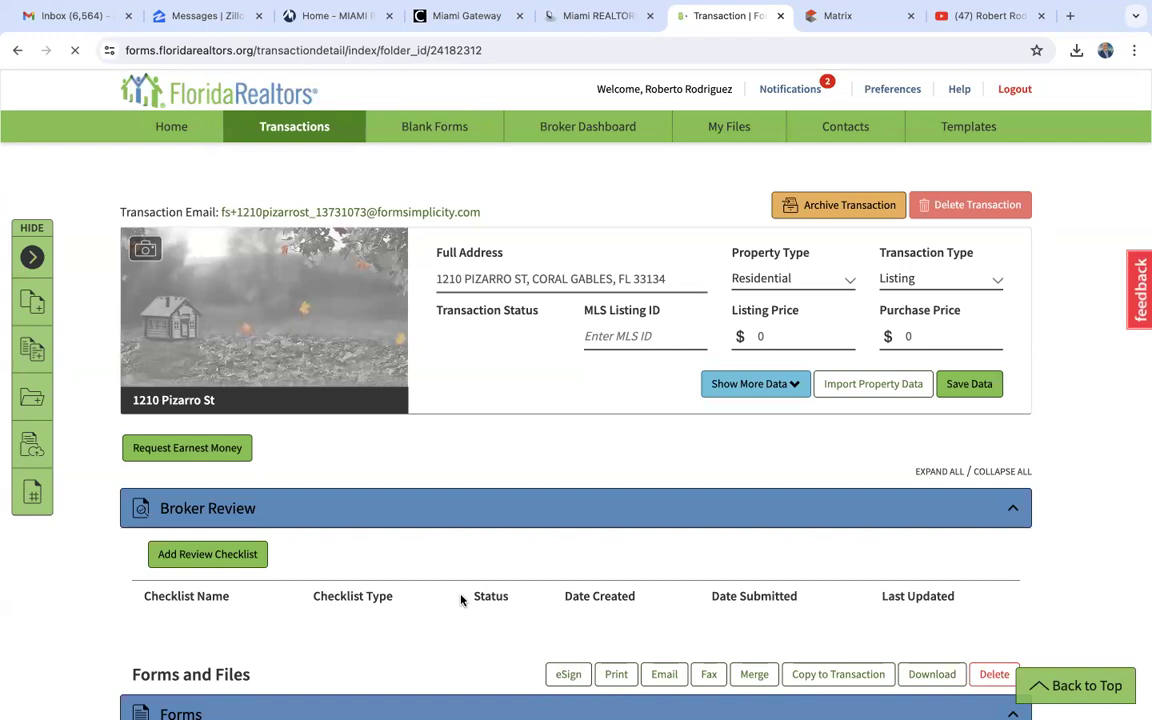
# - Reopen the Exclusive Right of Sale Listing Agreement, Transaction Broker form and check the imported seller and property details
pyautogui.scroll(-3, 460, 602)
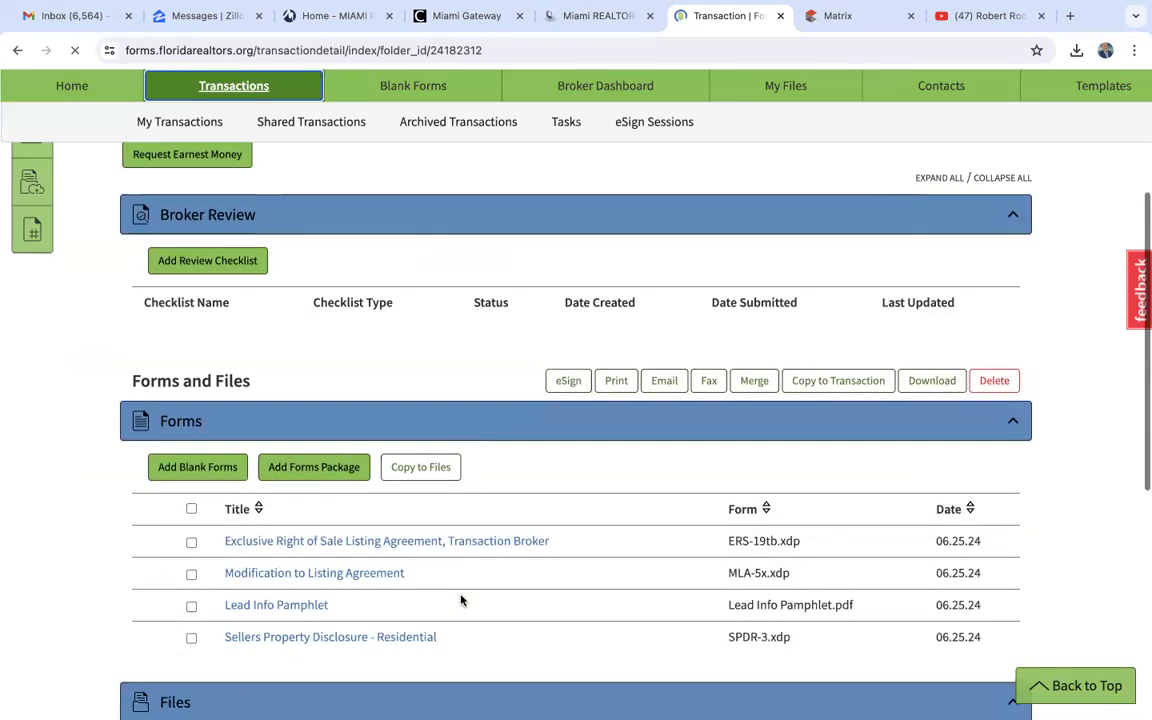
pyautogui.click(376, 545)
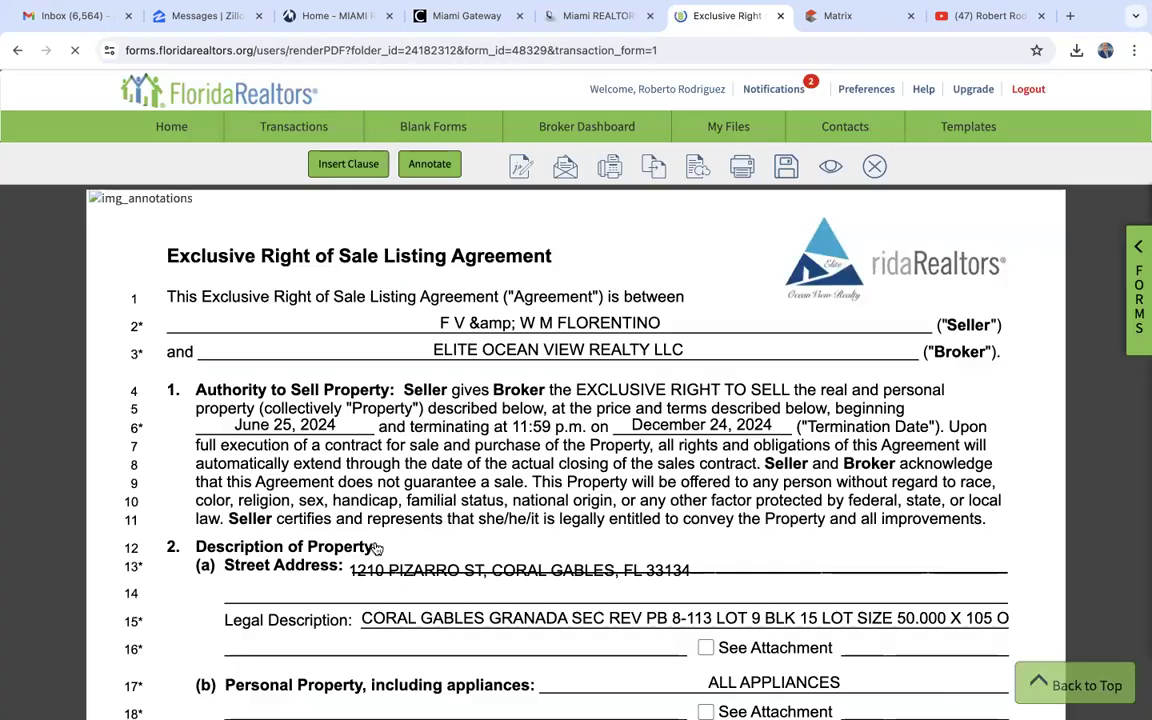
pyautogui.scroll(-5, 376, 548)
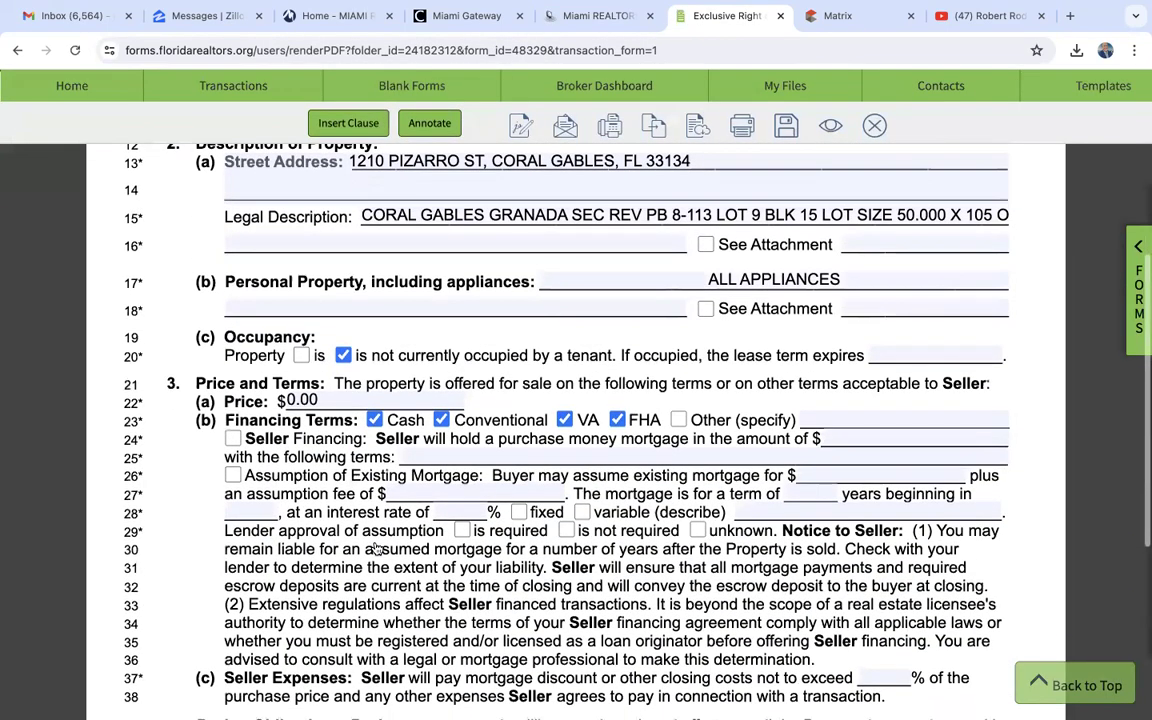
pyautogui.scroll(1, 376, 548)
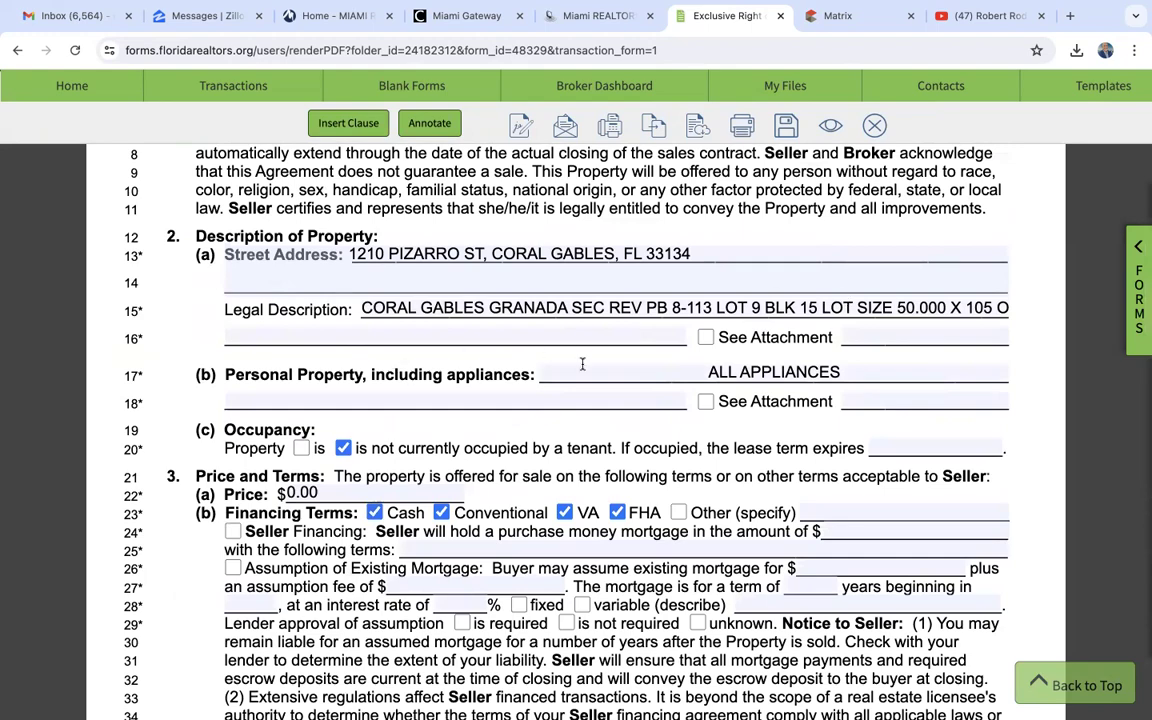
pyautogui.scroll(5, 582, 364)
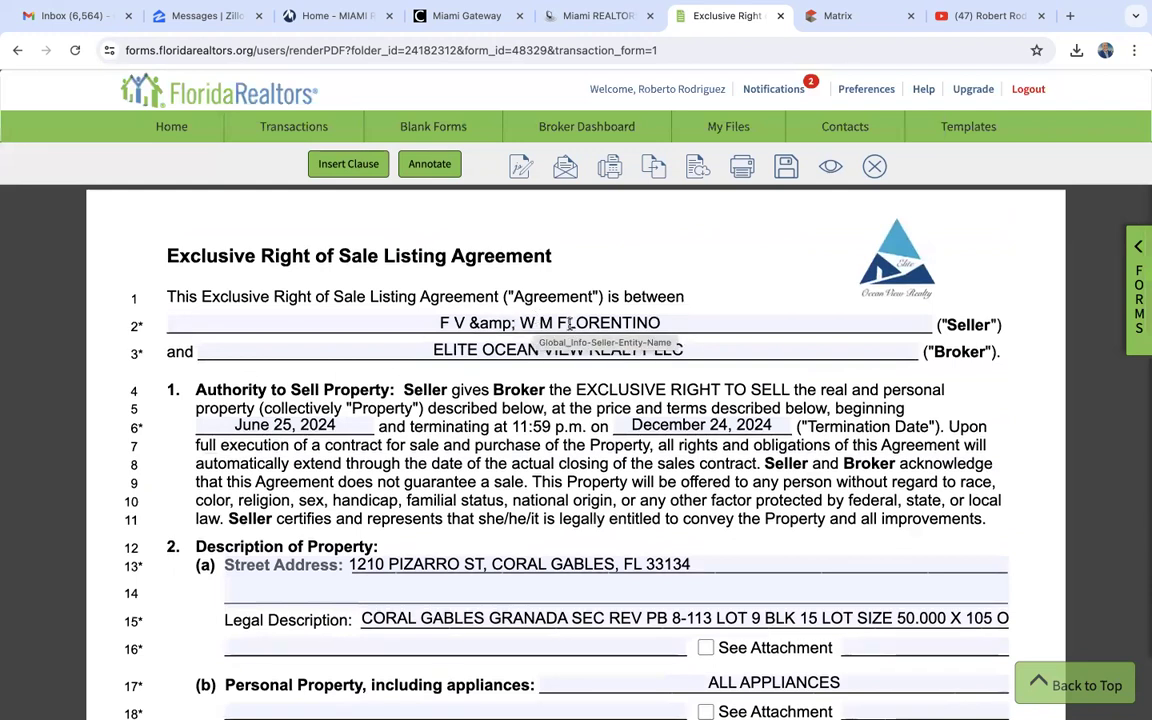
# - Replace the agreement's Seller name with the current owner's name copied from the iMAPP tax report
pyautogui.click(568, 325)
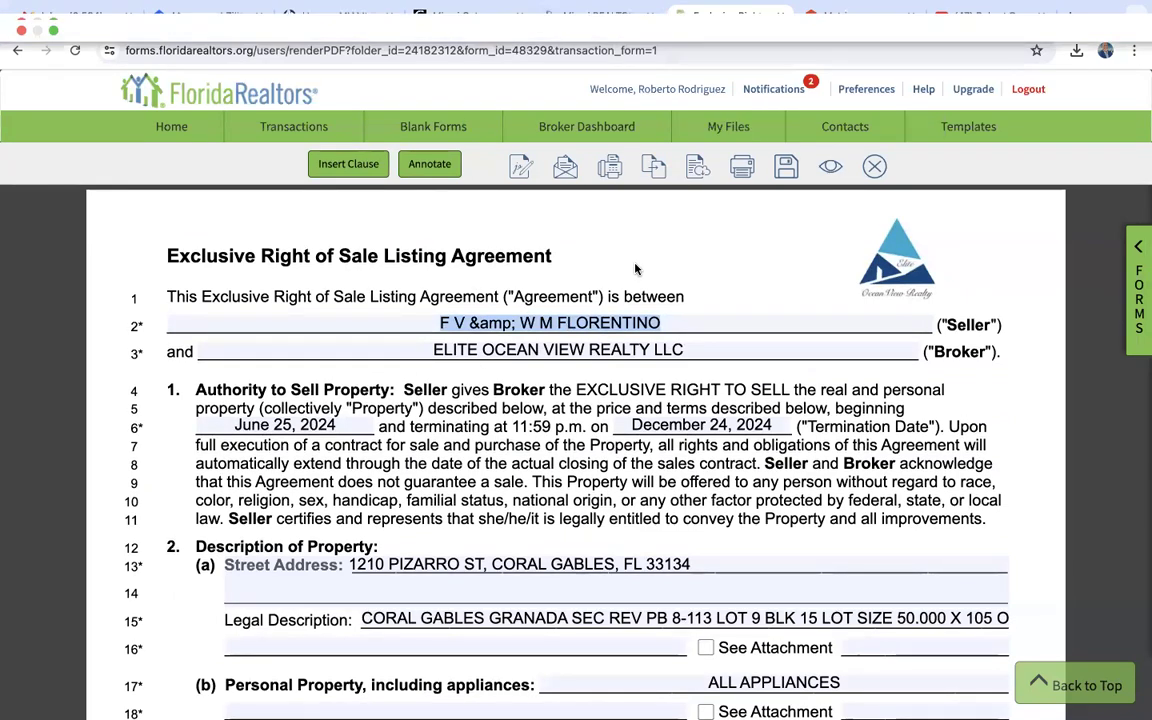
pyautogui.click(575, 24)
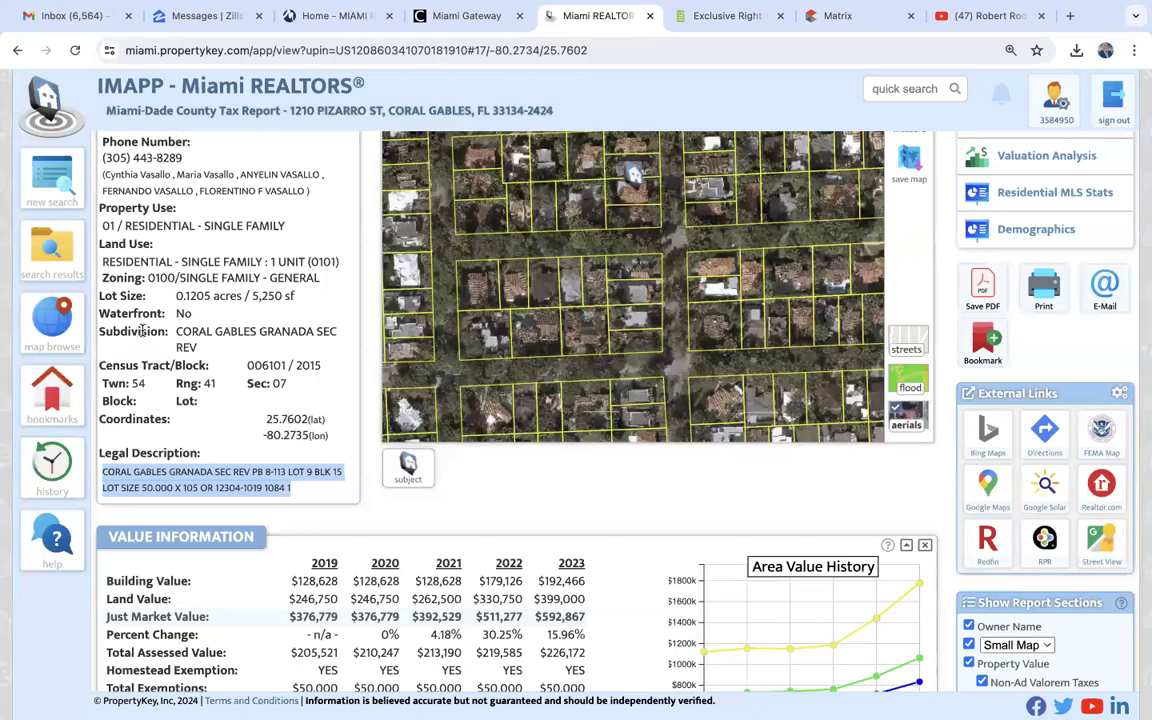
pyautogui.scroll(3, 128, 297)
pyautogui.moveTo(300, 297); pyautogui.dragTo(101, 293)
pyautogui.hotkey('ctrl', 'c')
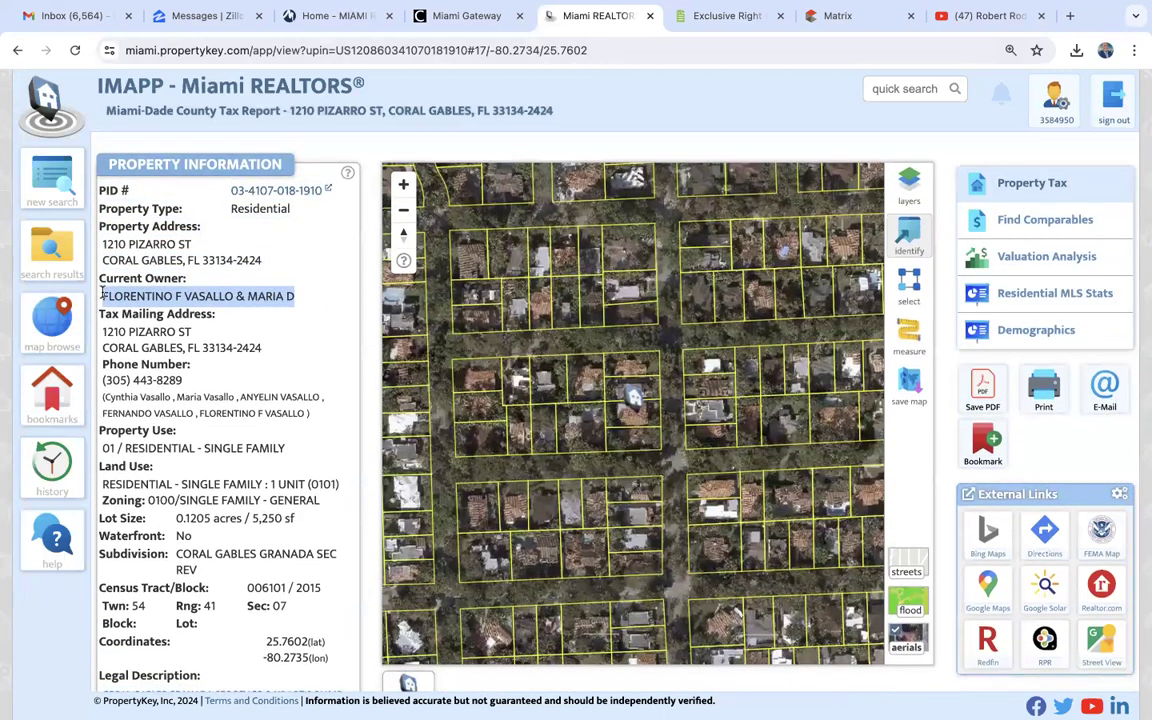
pyautogui.click(728, 15)
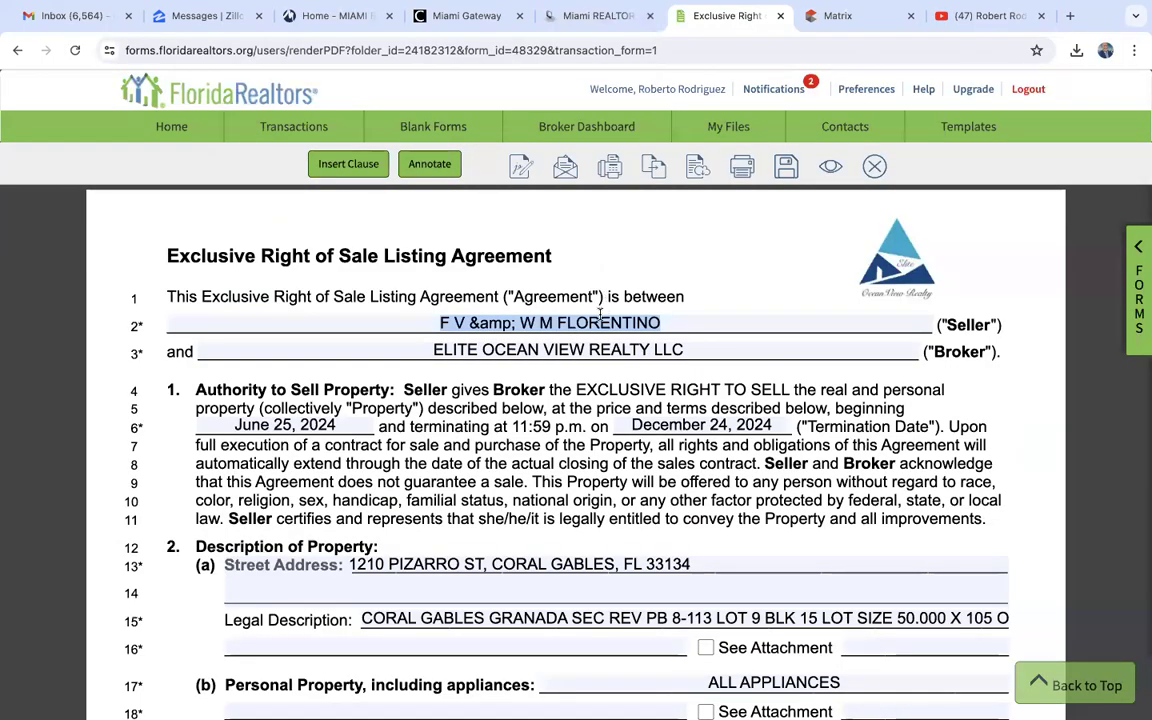
pyautogui.press('BackSpace')
pyautogui.hotkey('ctrl', 'v')
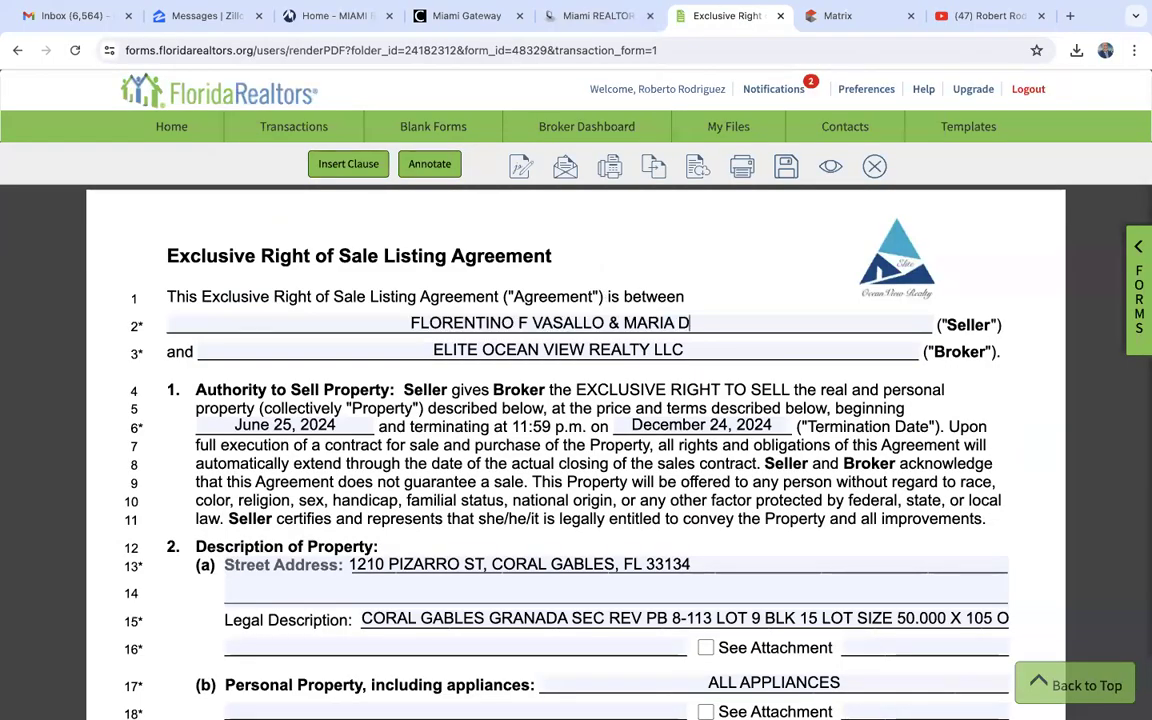
# - Set the listing price to $949,900 and clear VA and FHA in the agreement's Financing Terms
pyautogui.scroll(-3, 586, 496)
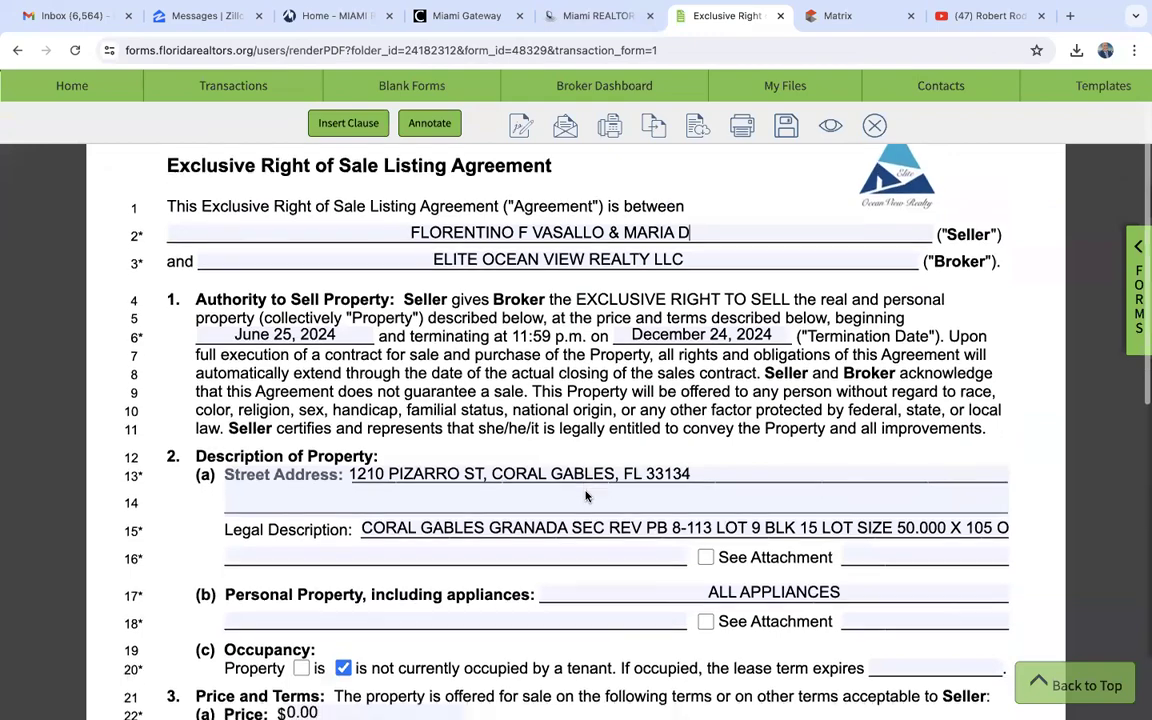
pyautogui.scroll(-3, 586, 496)
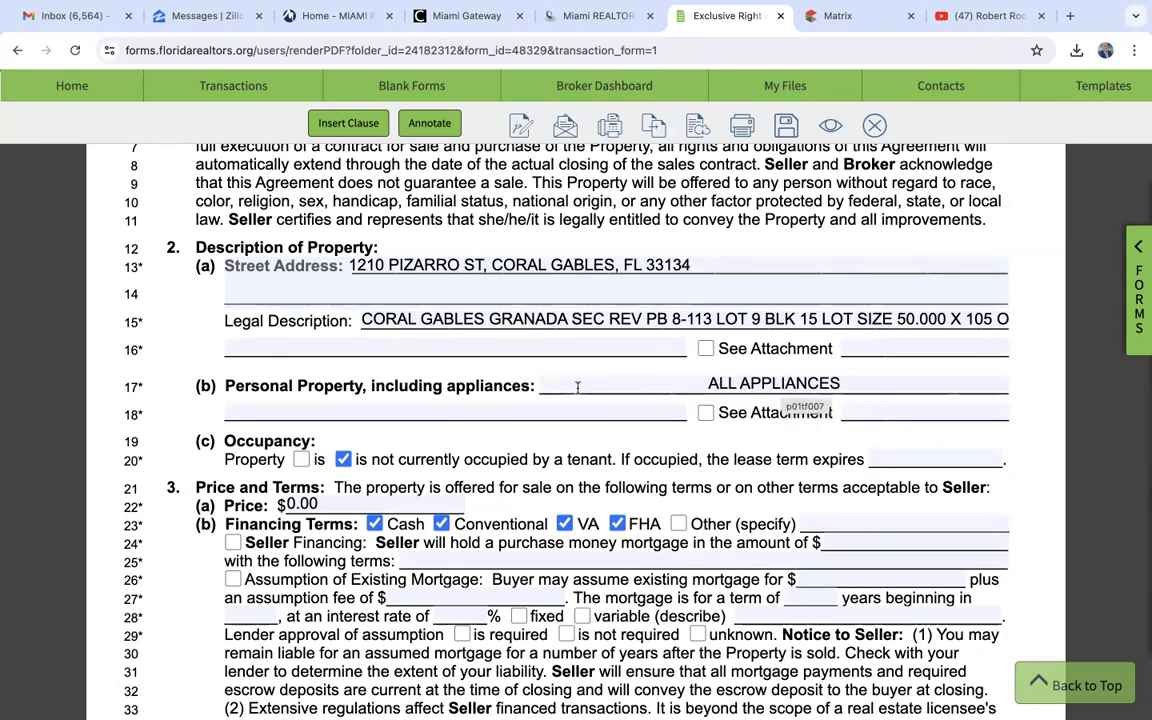
pyautogui.scroll(-3, 552, 468)
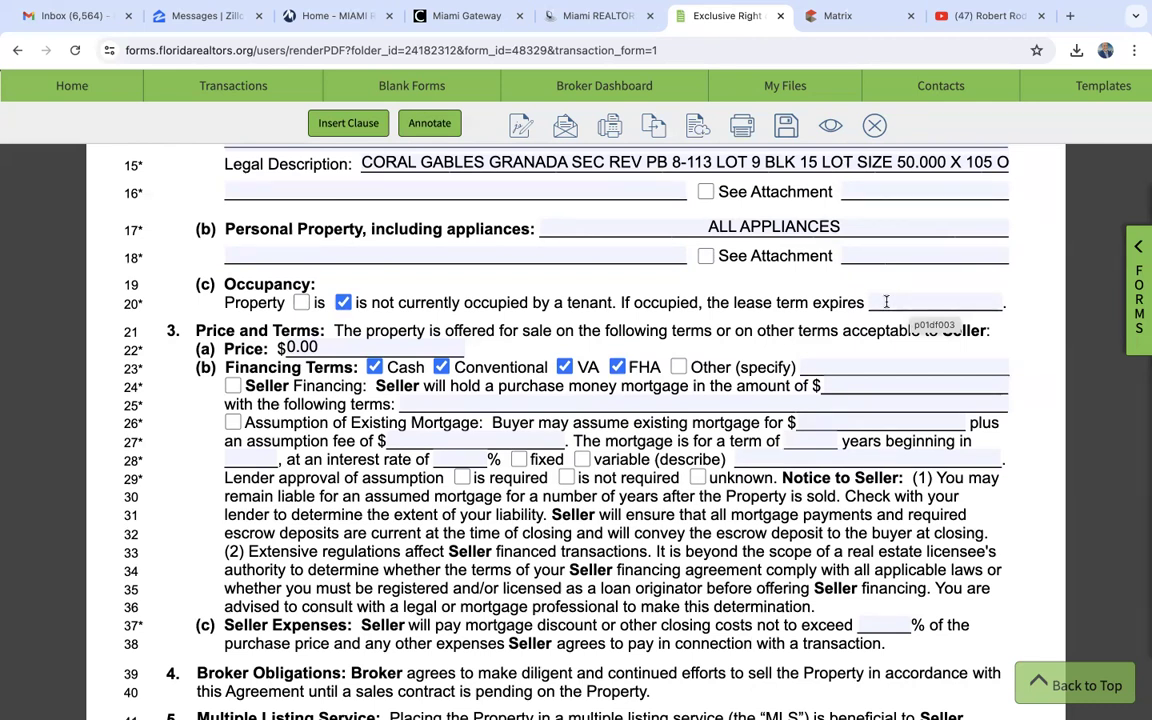
pyautogui.click(328, 349)
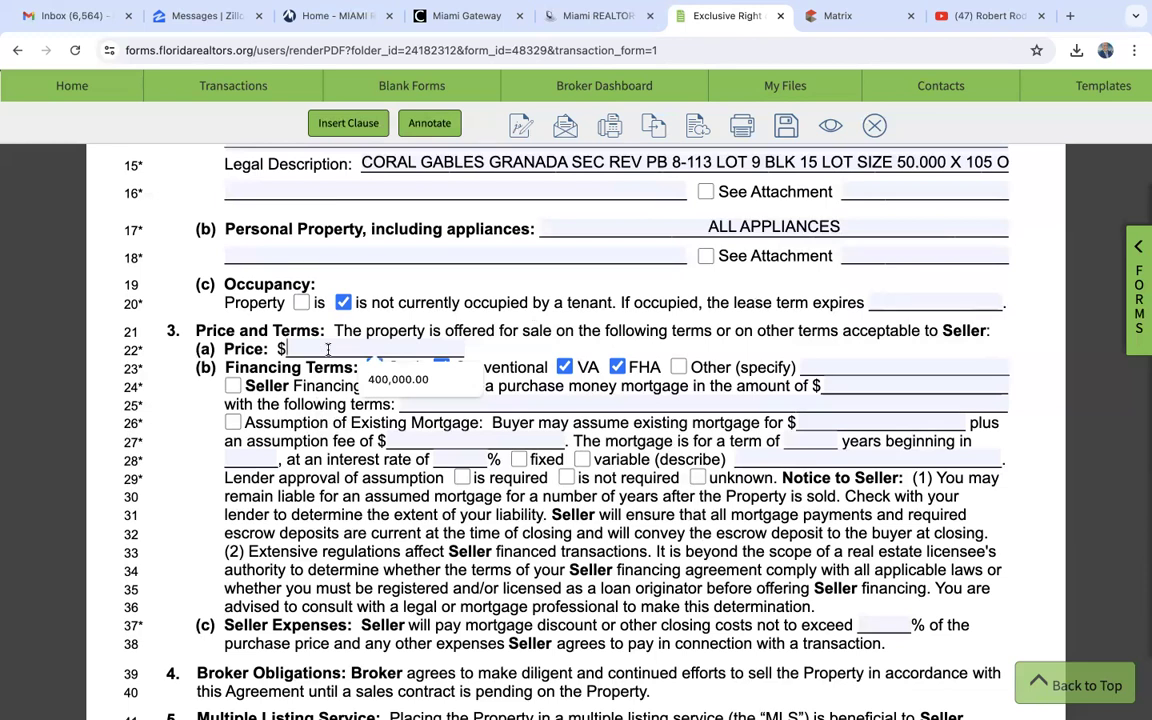
pyautogui.write('9')
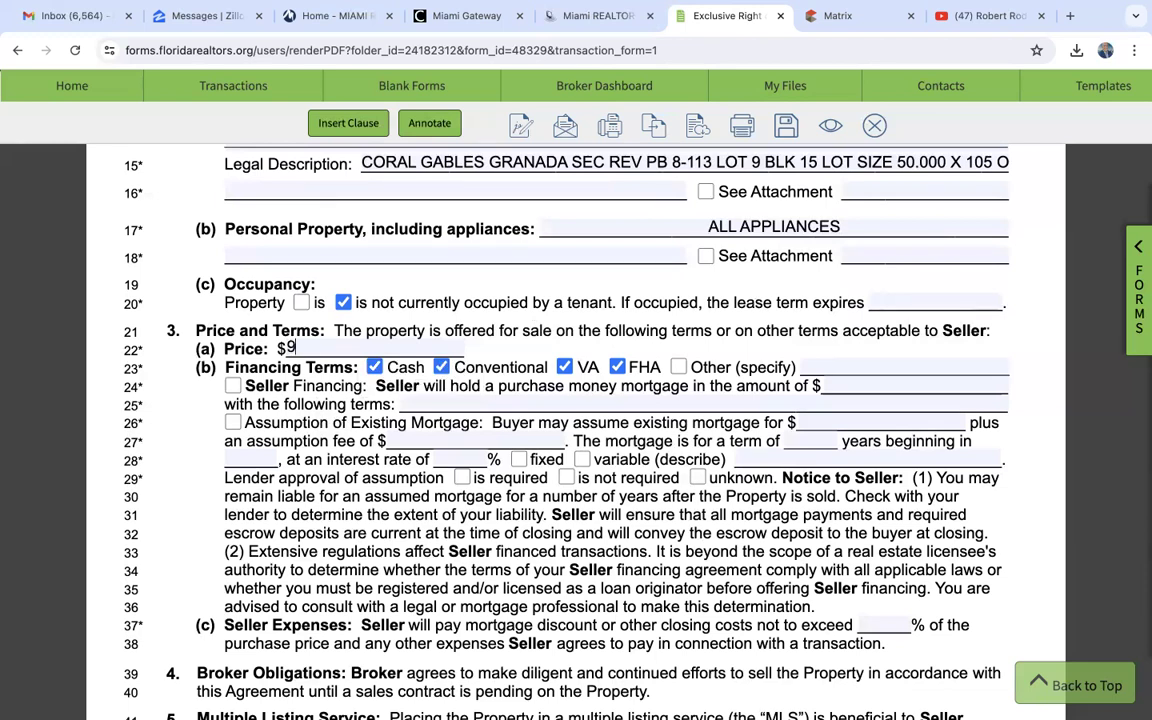
pyautogui.write('49,')
pyautogui.write('900')
pyautogui.click(490, 348)
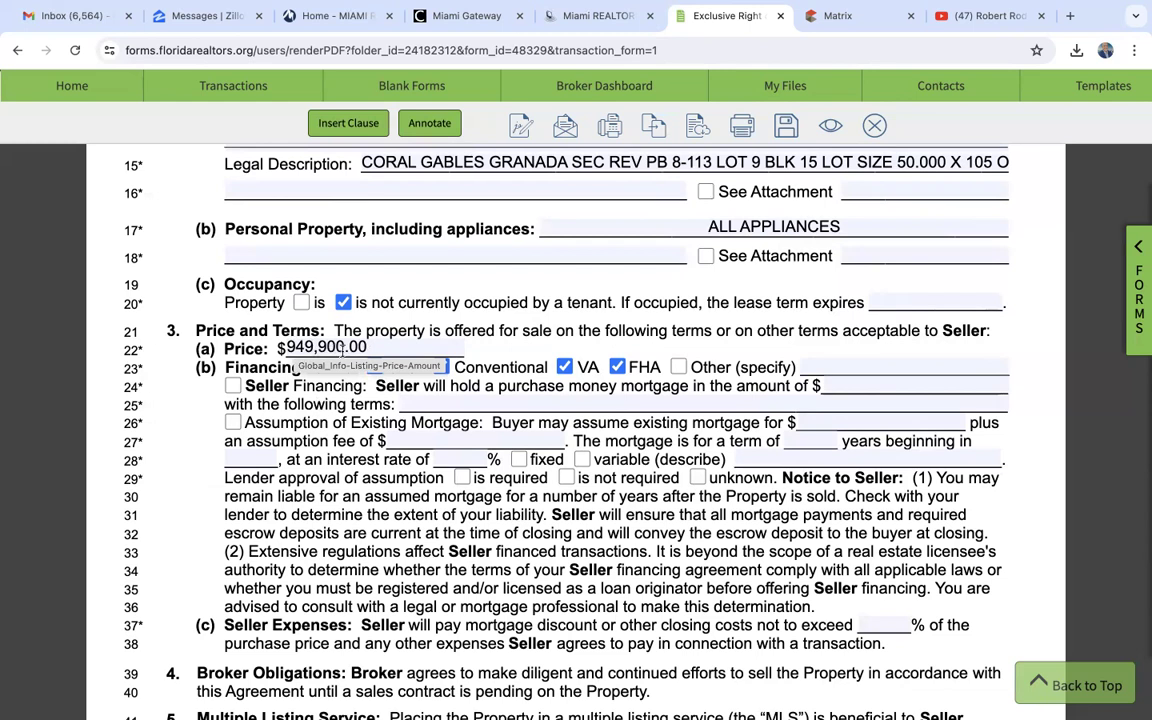
pyautogui.click(565, 367)
pyautogui.click(617, 367)
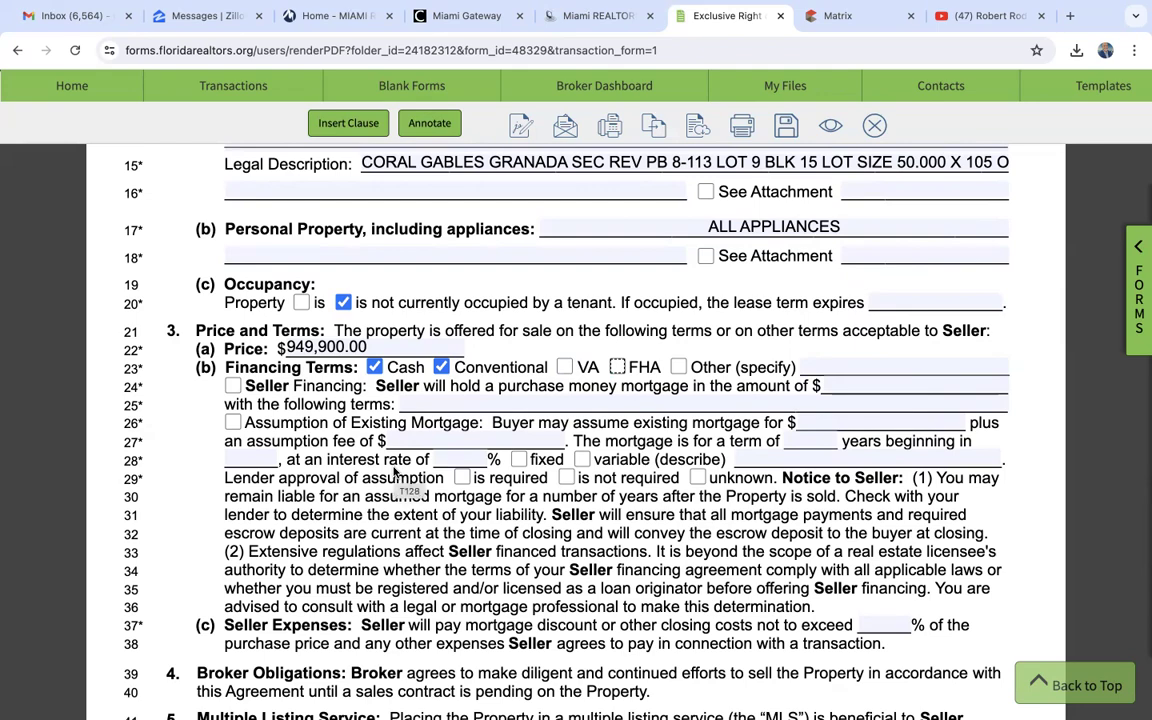
# - Set the Seller Expenses limit for mortgage discount or other closing costs to 0% of the purchase price
pyautogui.scroll(-1, 191, 453)
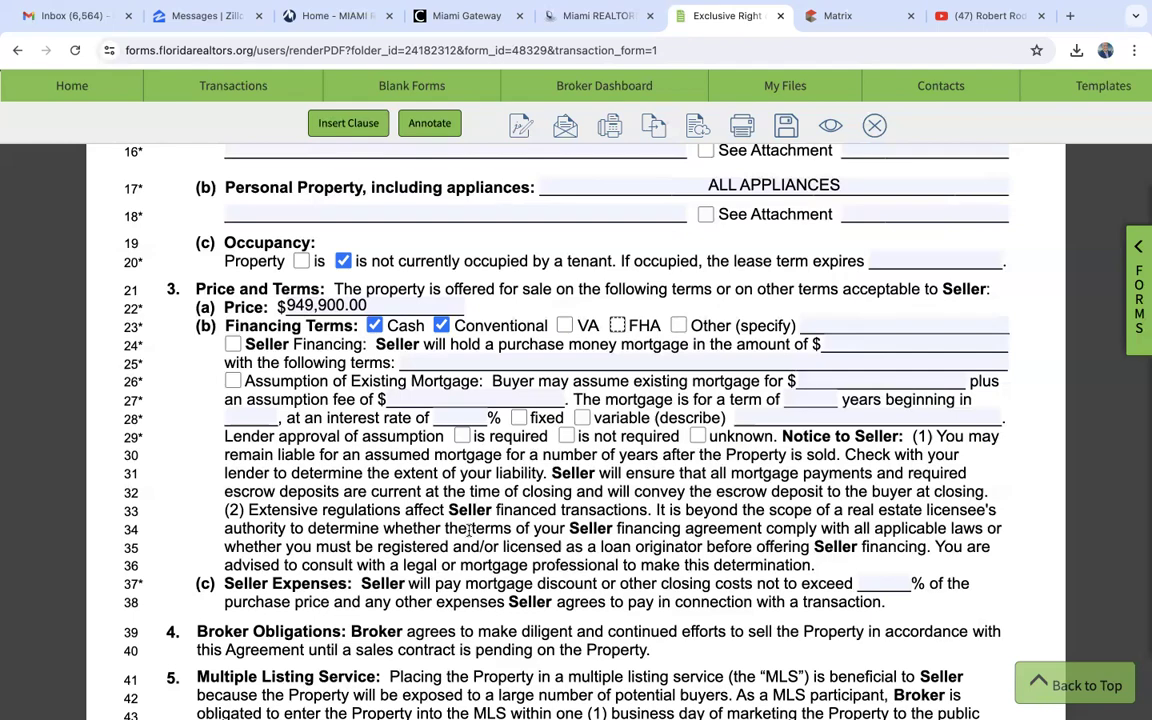
pyautogui.scroll(-2, 440, 475)
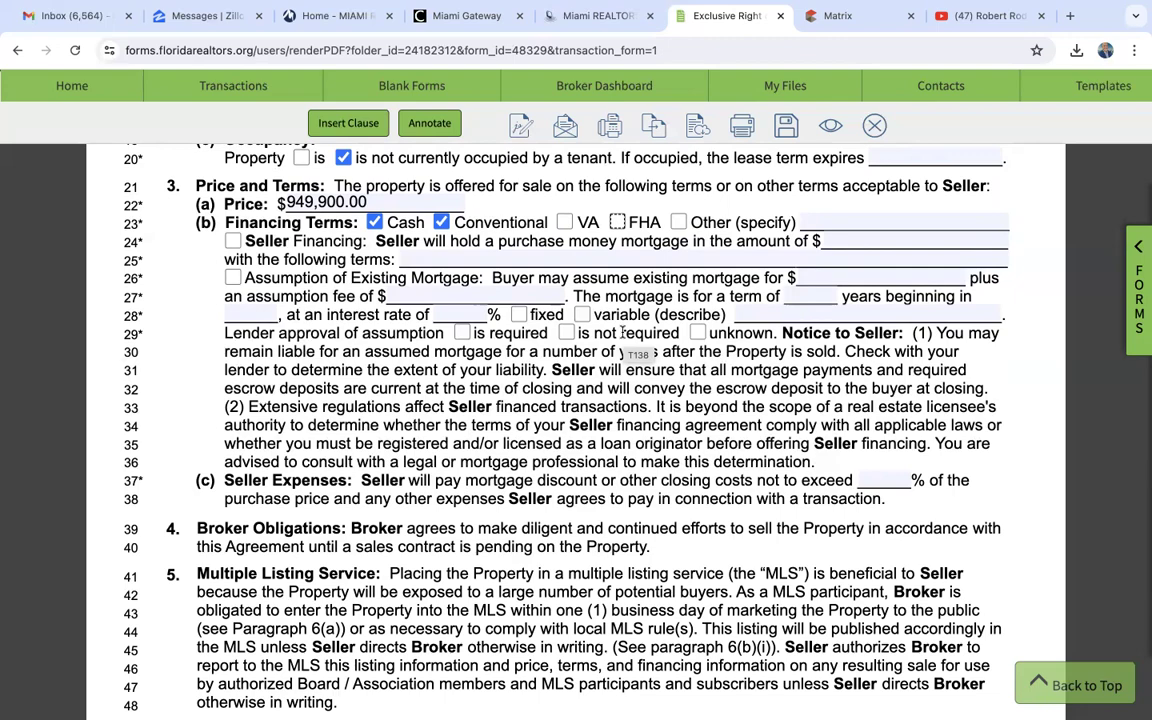
pyautogui.scroll(-3, 622, 332)
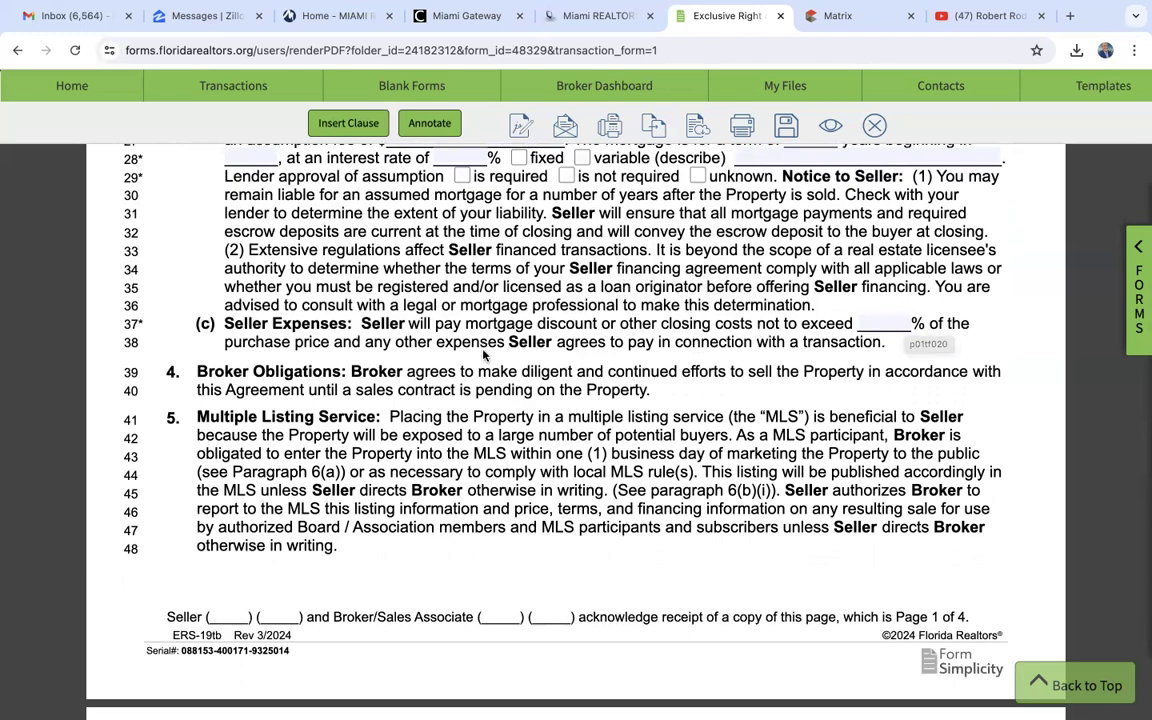
pyautogui.click(887, 319)
pyautogui.write('0')
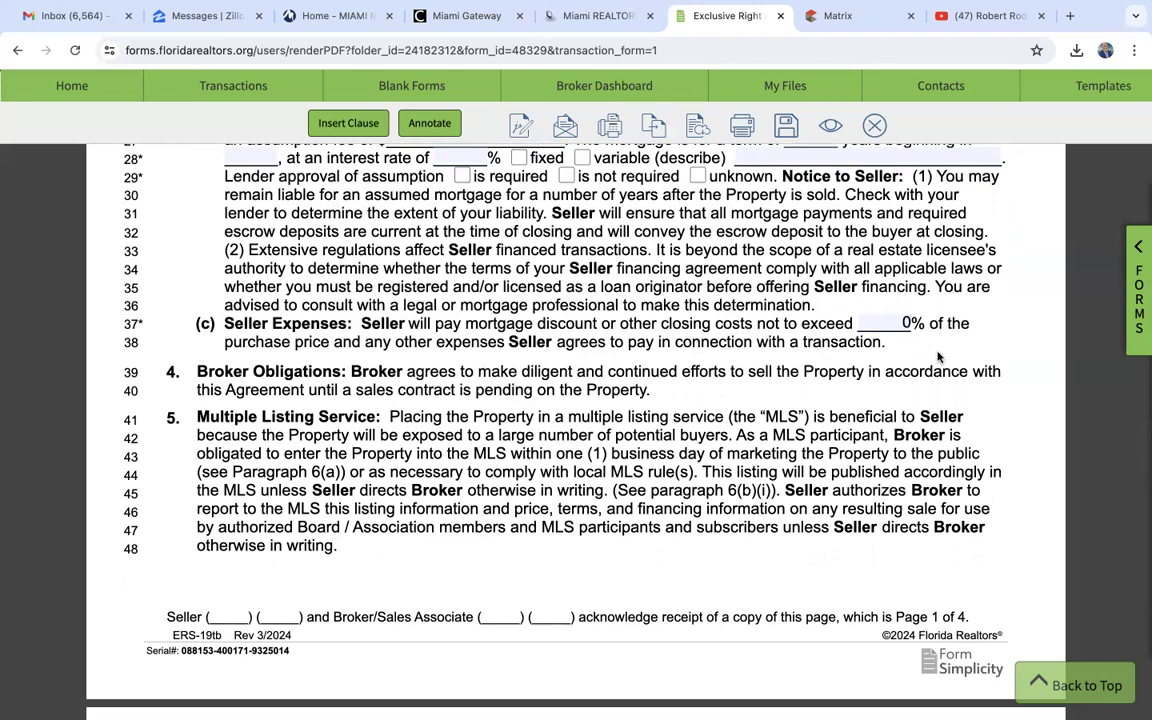
pyautogui.scroll(-1, 632, 391)
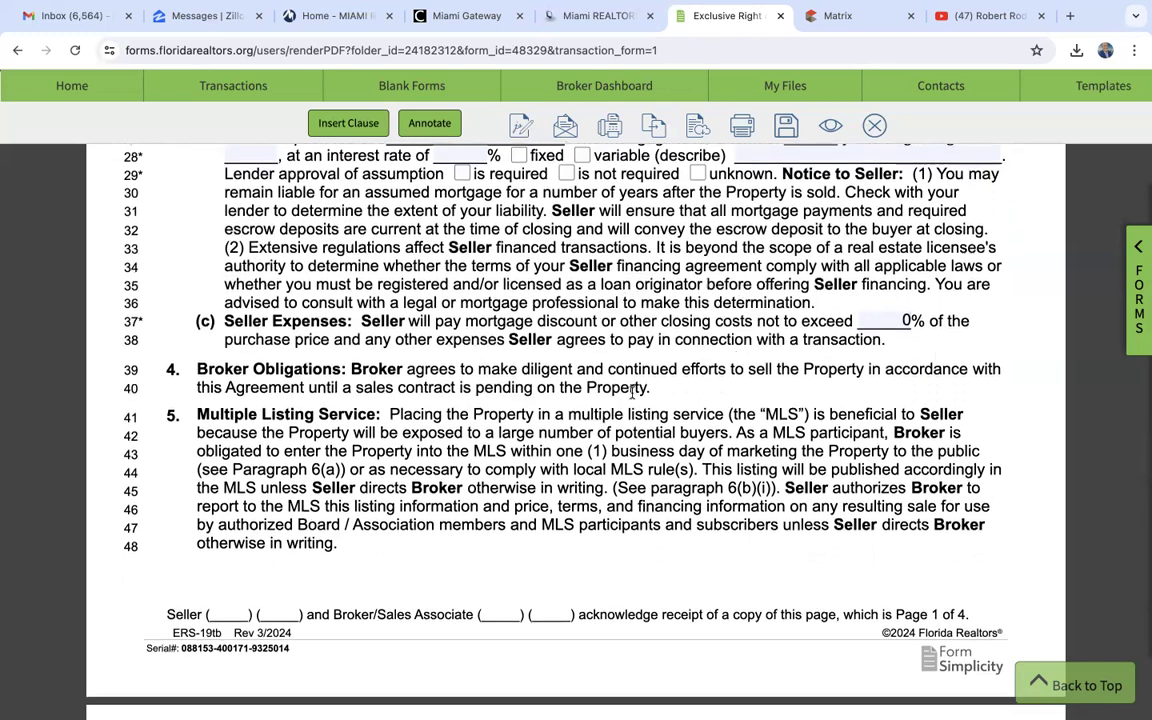
# - Review the agreement's Broker Obligations, Multiple Listing Service and Broker Authority sections, including the marketing opt-out, lock box and Virtual Office Website choices
pyautogui.scroll(-2, 632, 391)
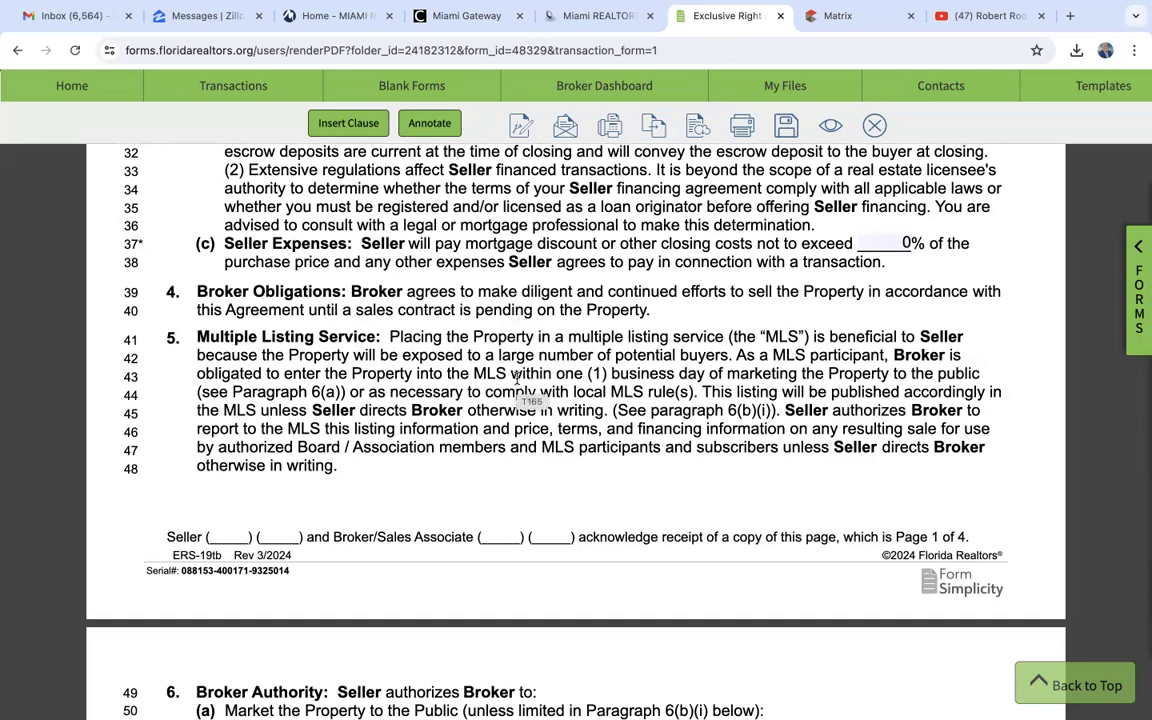
pyautogui.scroll(-1, 516, 378)
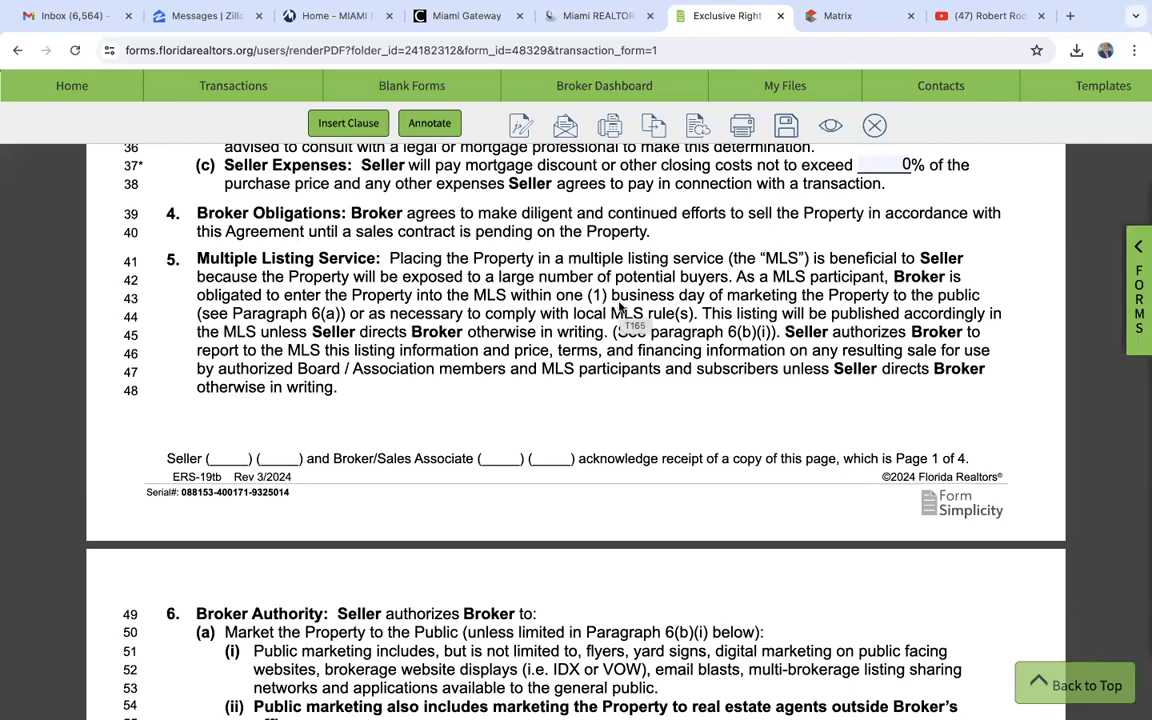
pyautogui.scroll(-1, 620, 307)
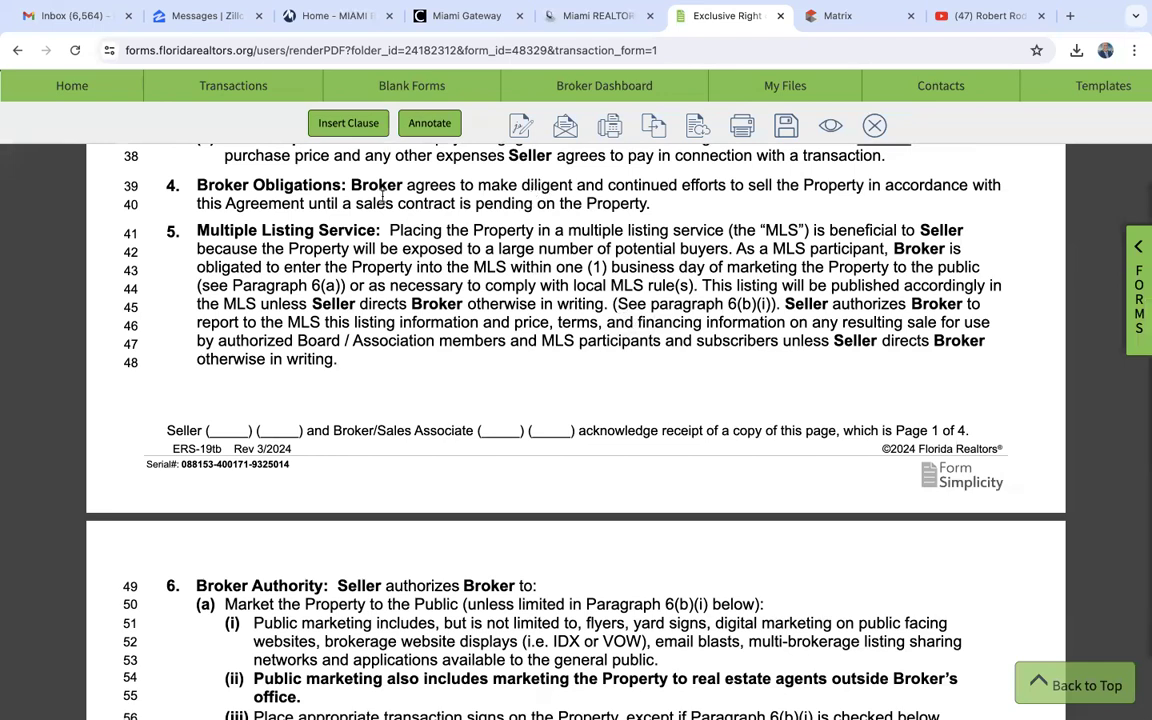
pyautogui.scroll(-5, 471, 397)
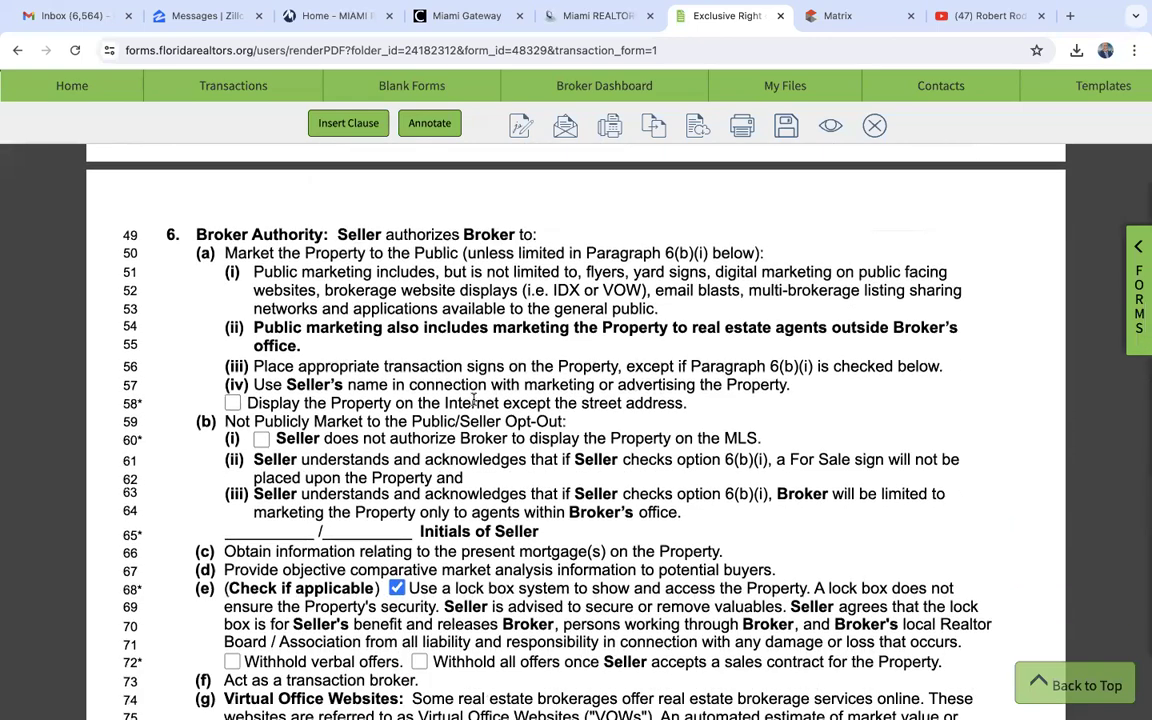
pyautogui.scroll(-1, 470, 395)
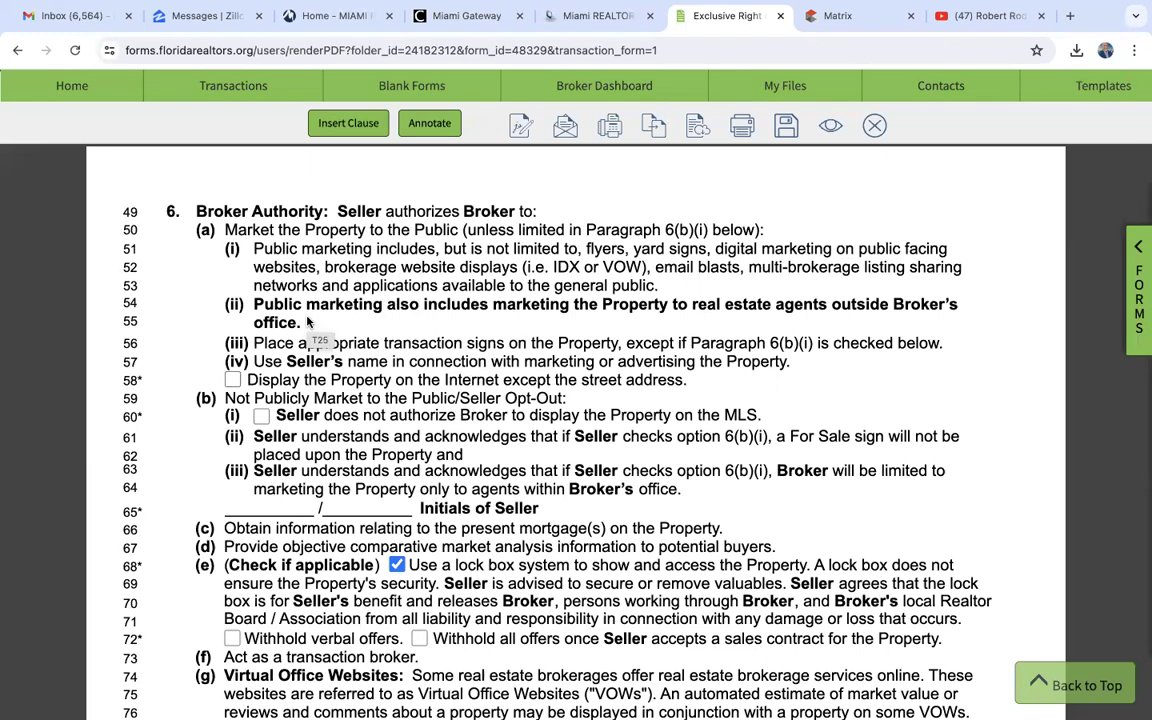
pyautogui.scroll(-2, 307, 321)
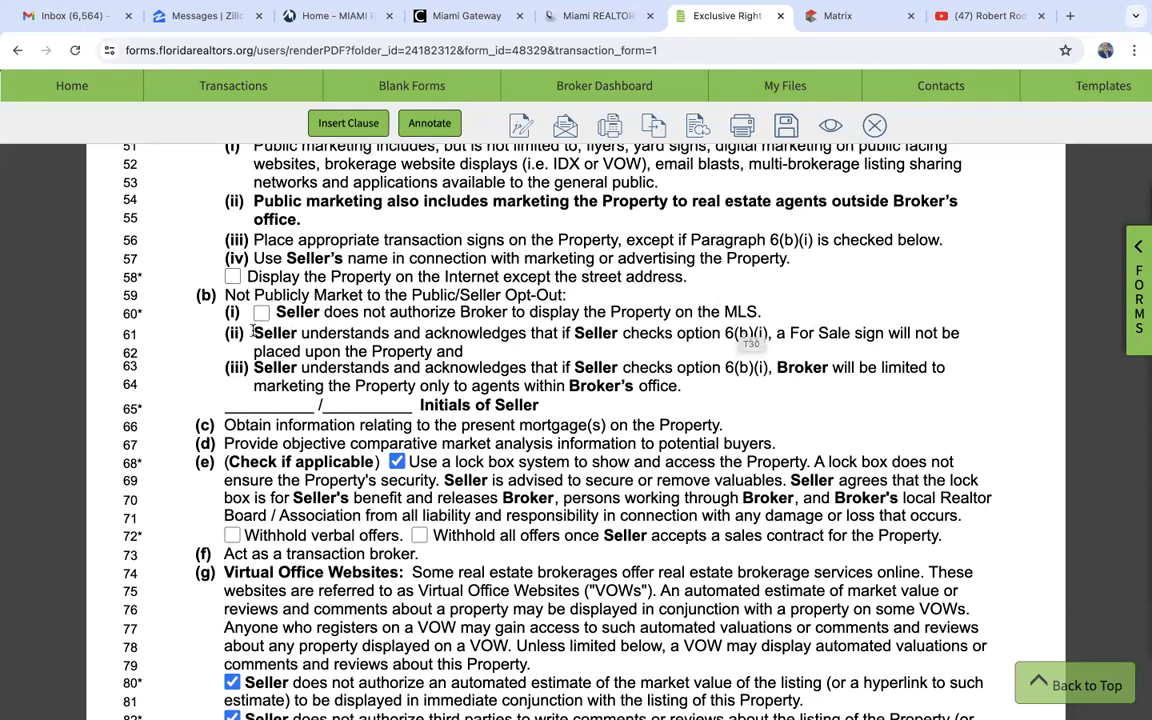
pyautogui.scroll(-2, 308, 375)
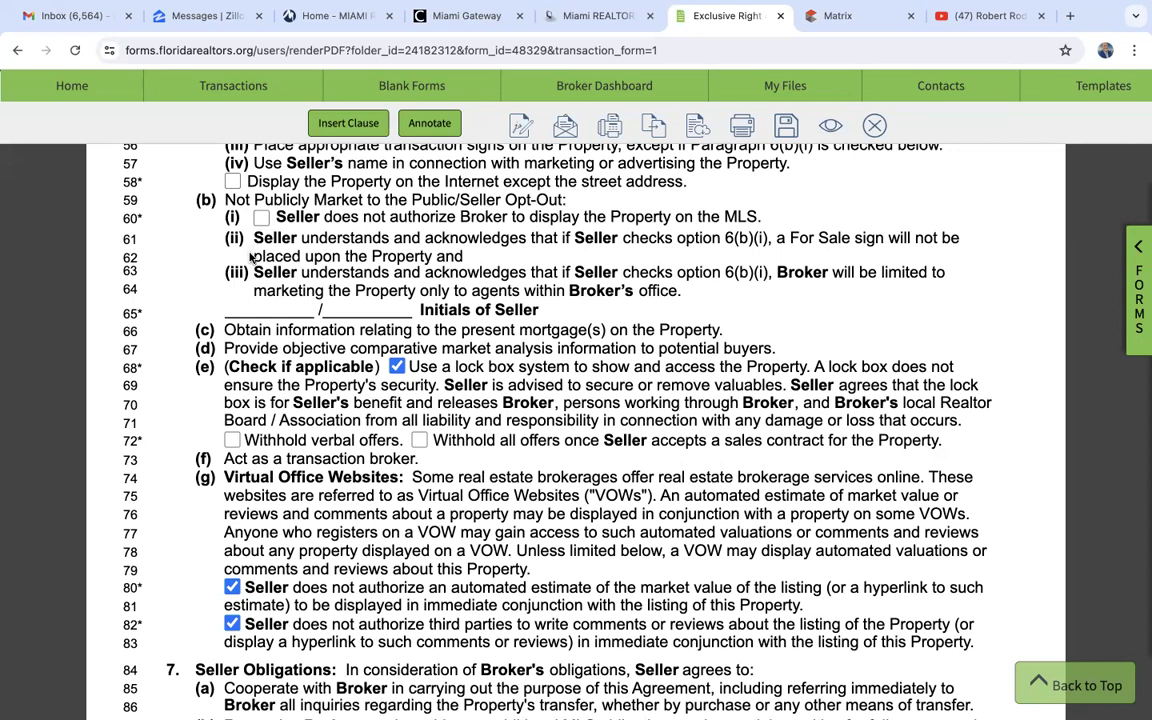
pyautogui.scroll(-1, 226, 272)
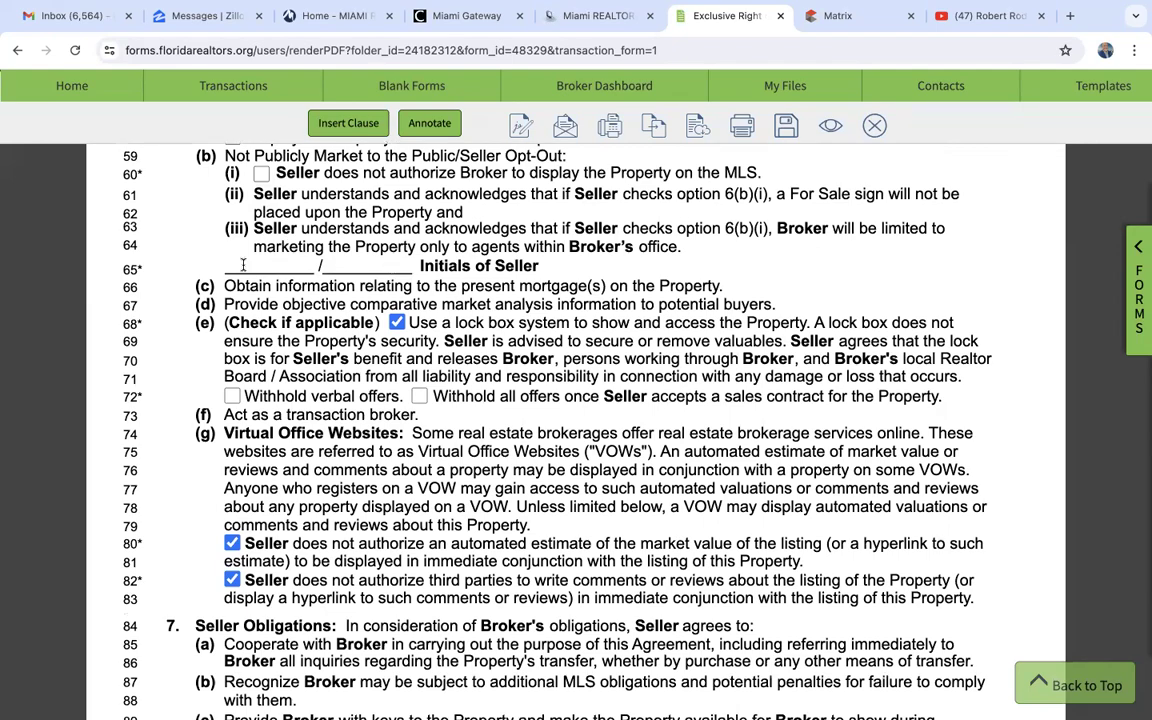
pyautogui.scroll(-6, 392, 270)
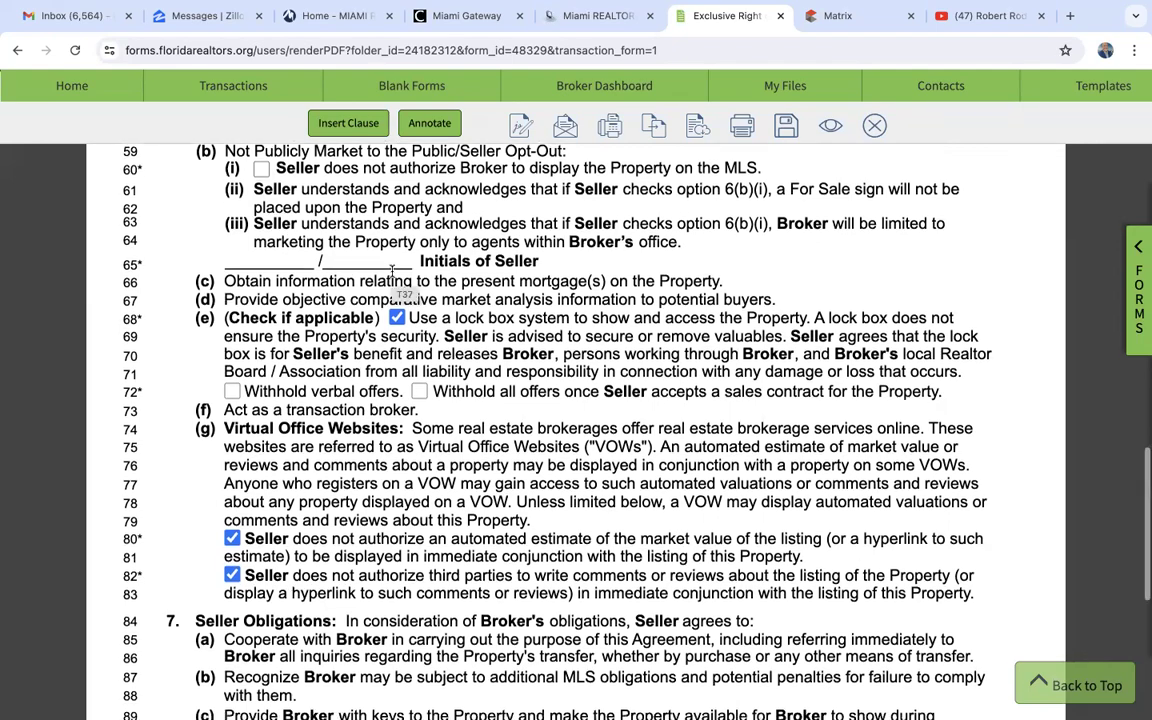
# - Remove "none at time of listing." from the material facts line in Seller Obligations, keeping "Seller to provide a seller Property Disclosure."
pyautogui.scroll(-3, 392, 275)
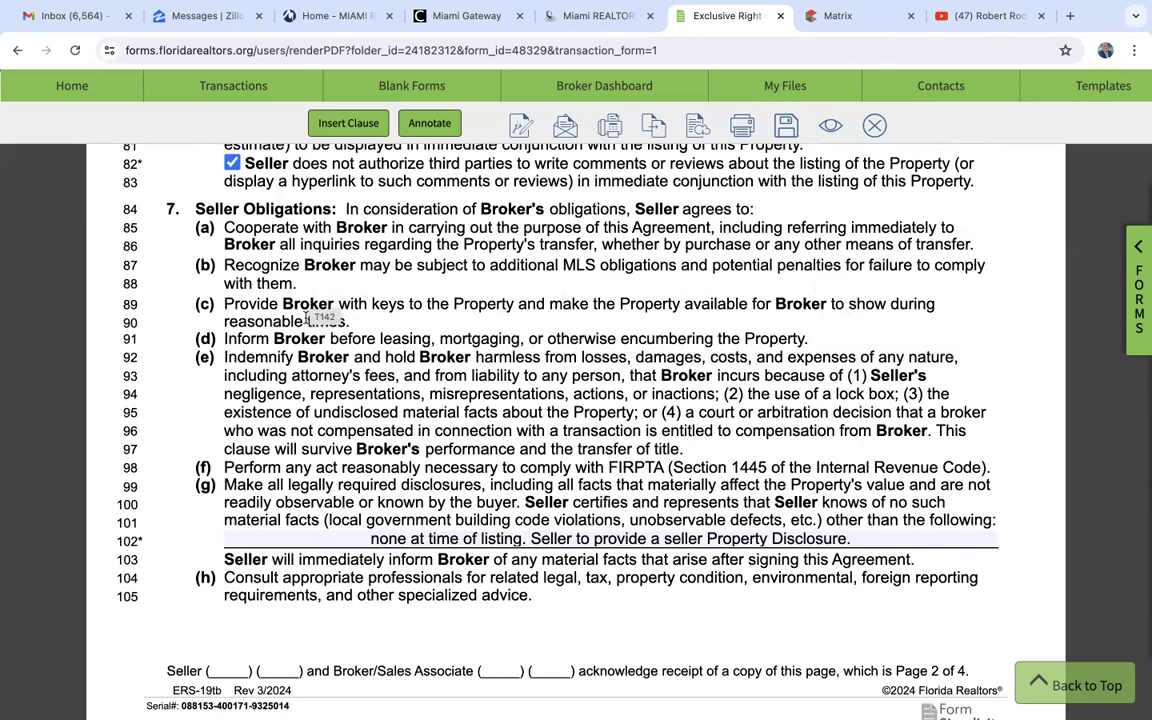
pyautogui.scroll(-1, 350, 367)
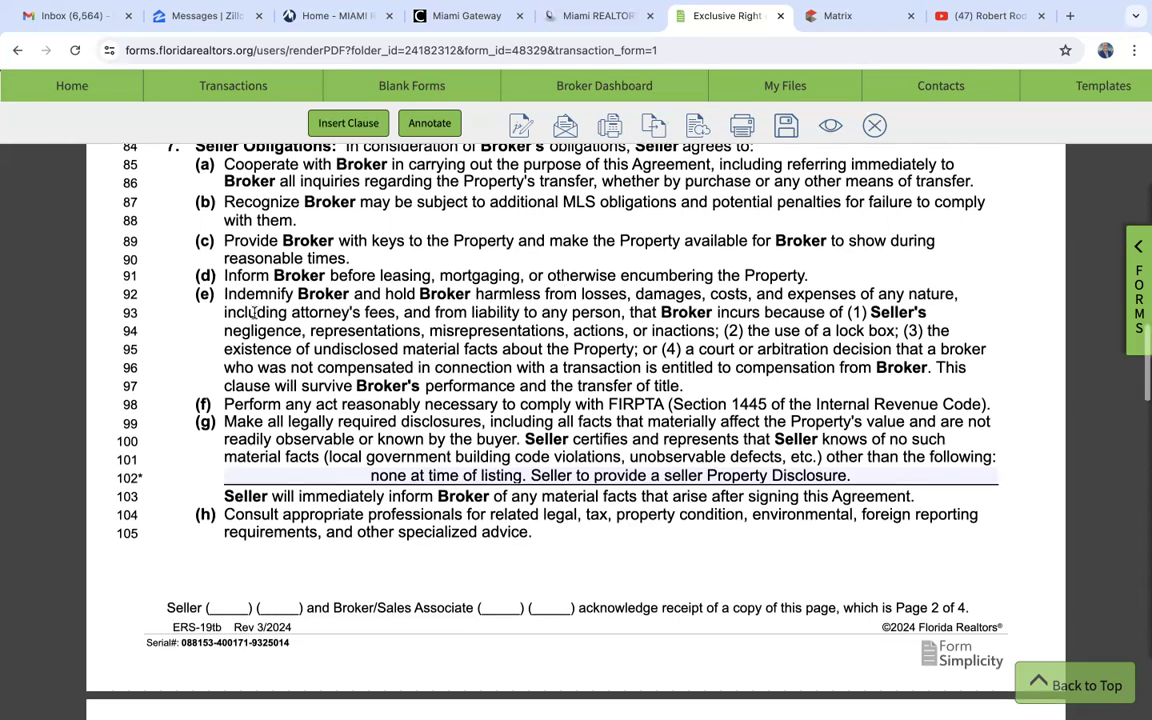
pyautogui.scroll(-1, 370, 248)
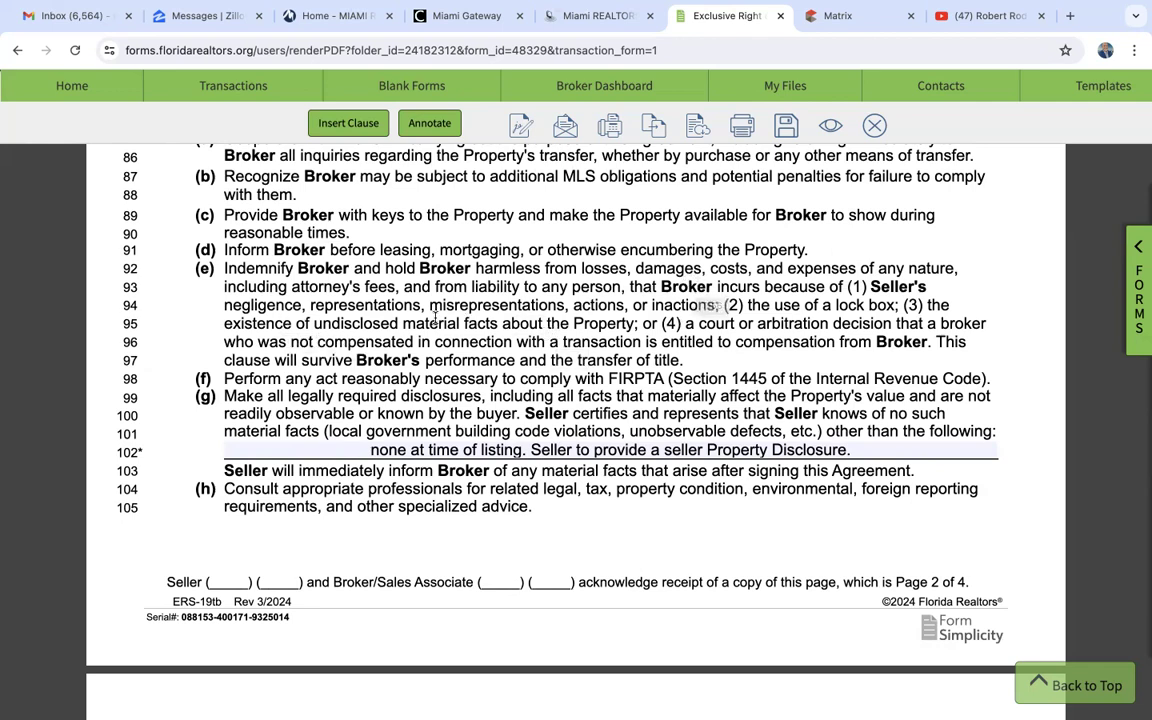
pyautogui.scroll(-2, 546, 372)
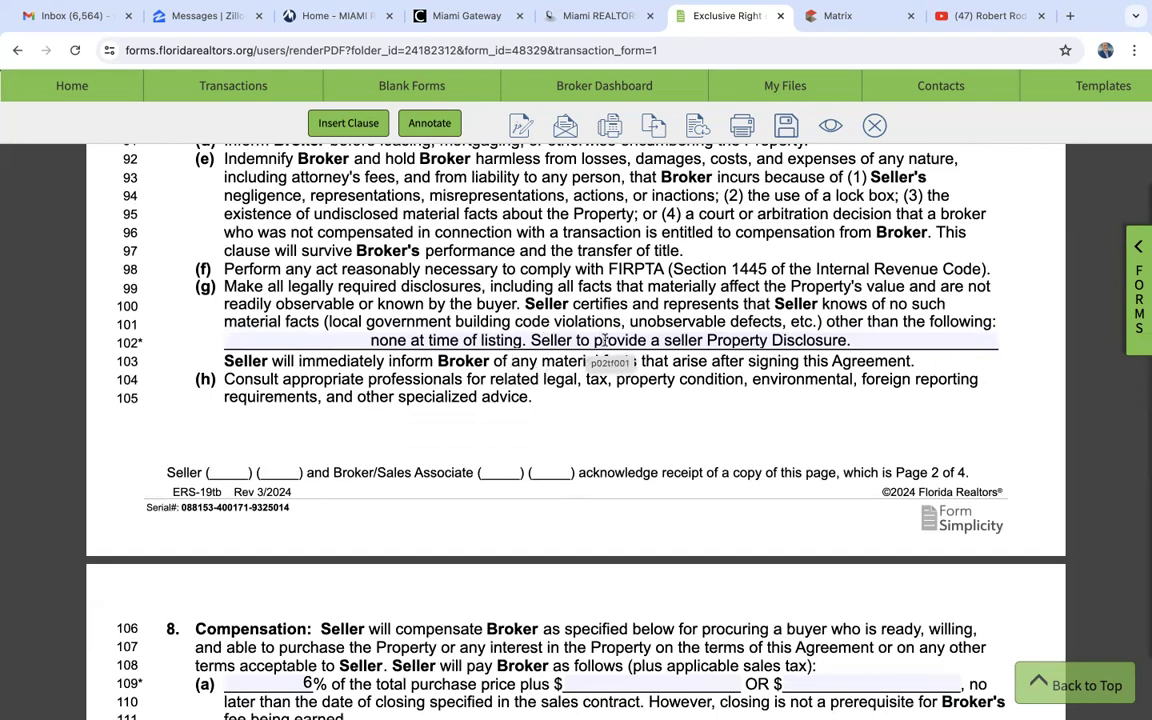
pyautogui.write('.')
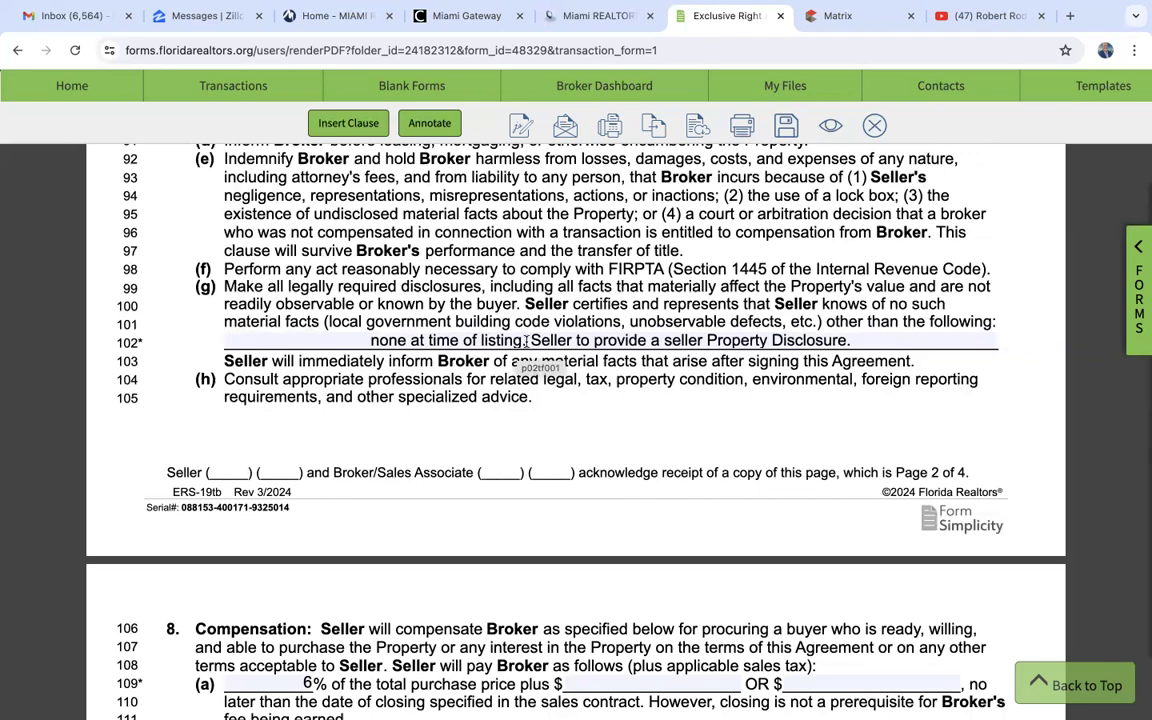
pyautogui.moveTo(525, 341); pyautogui.dragTo(353, 339)
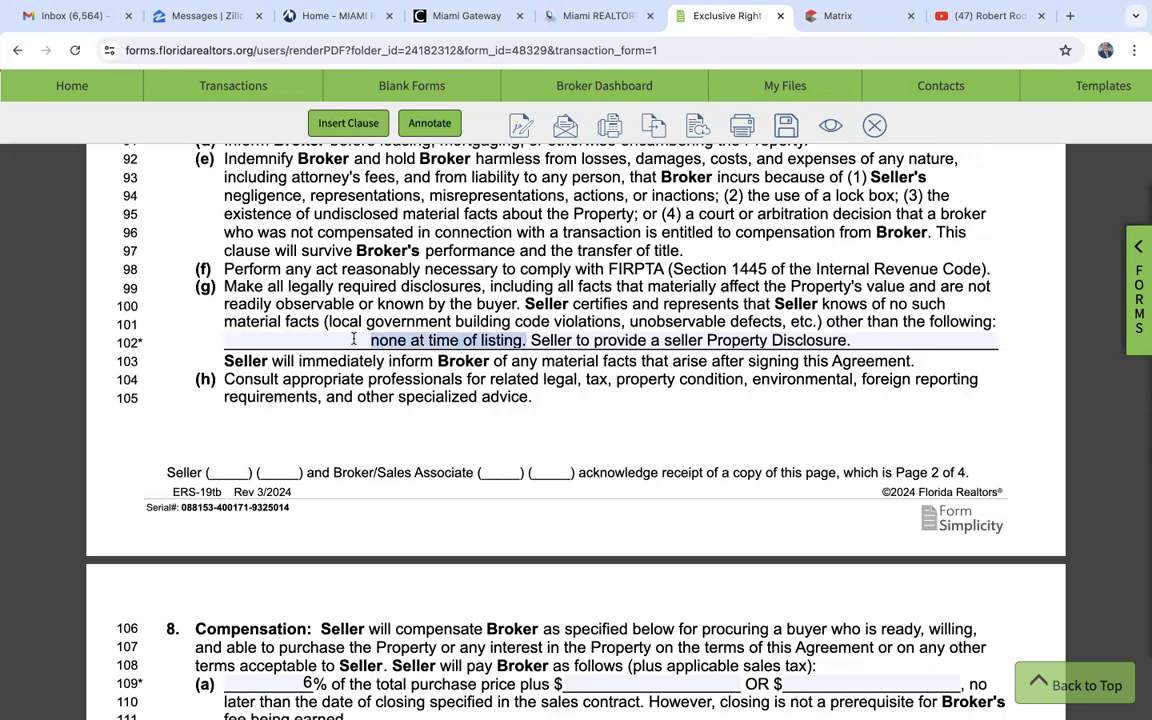
pyautogui.press('BackSpace')
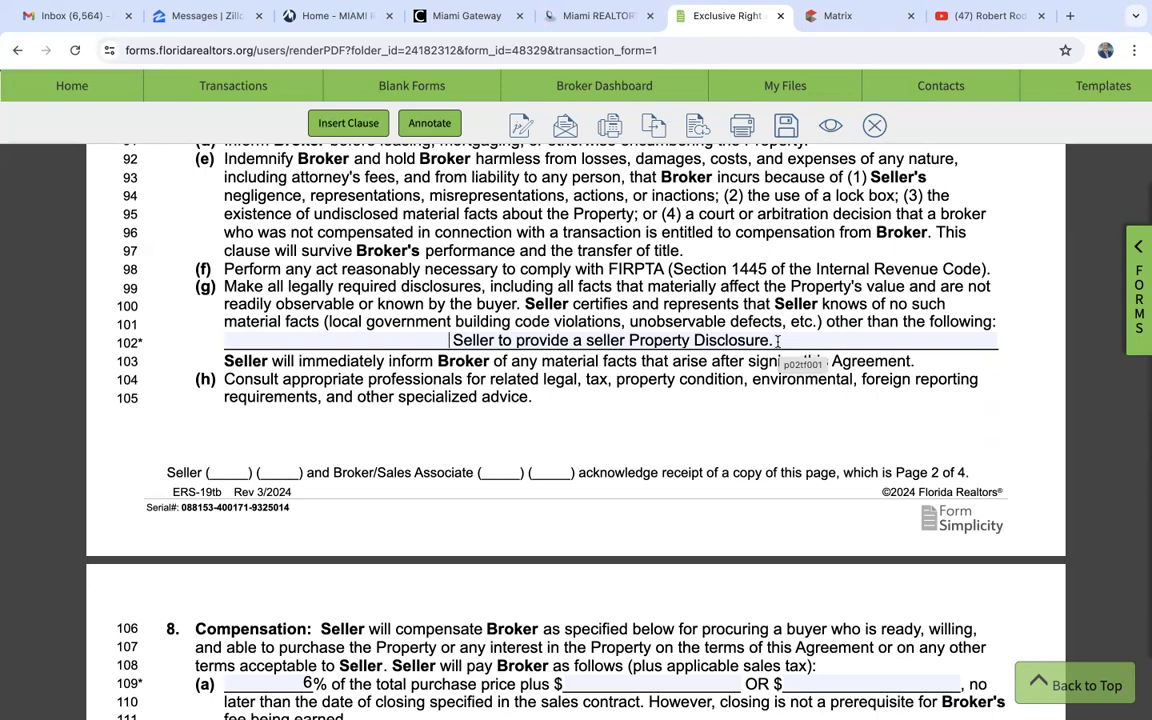
# - Examine the broker fee terms in the agreement's Compensation section
pyautogui.scroll(-2, 778, 341)
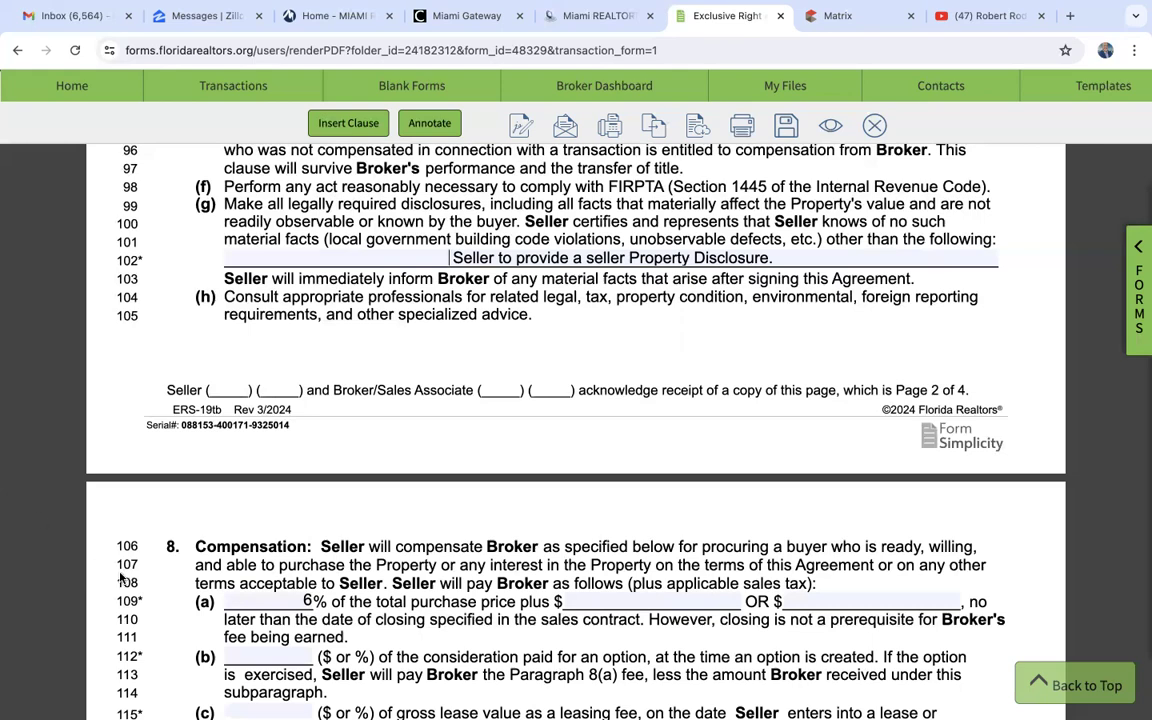
pyautogui.scroll(-3, 267, 509)
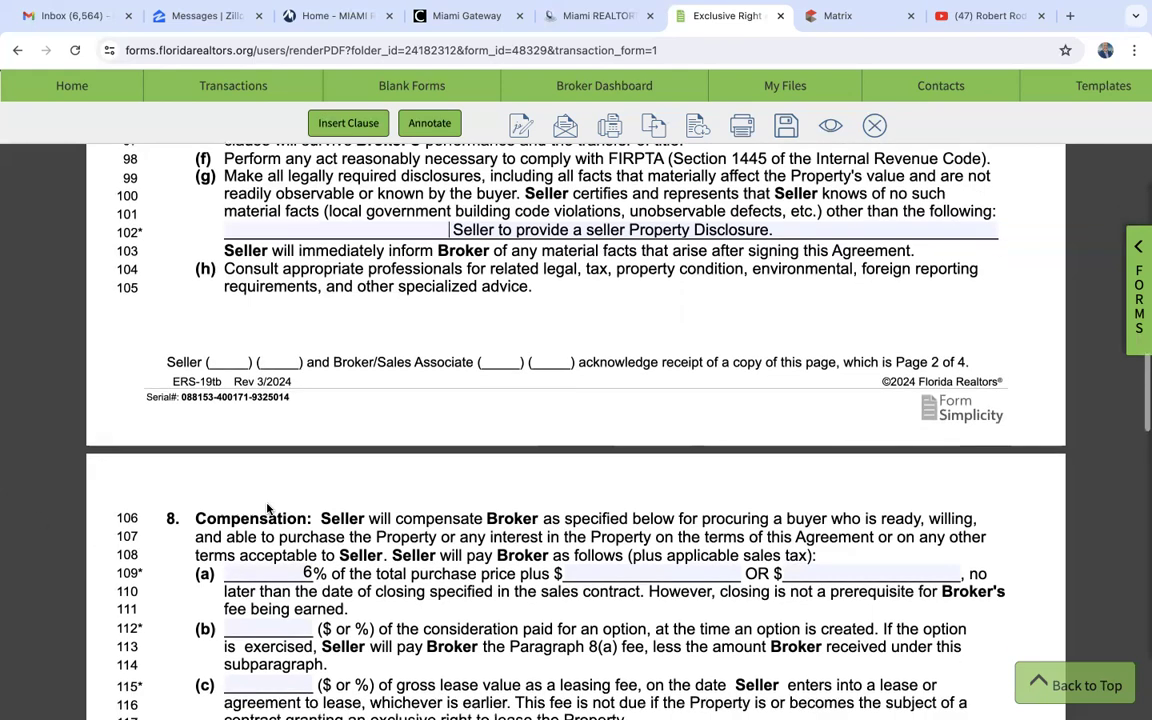
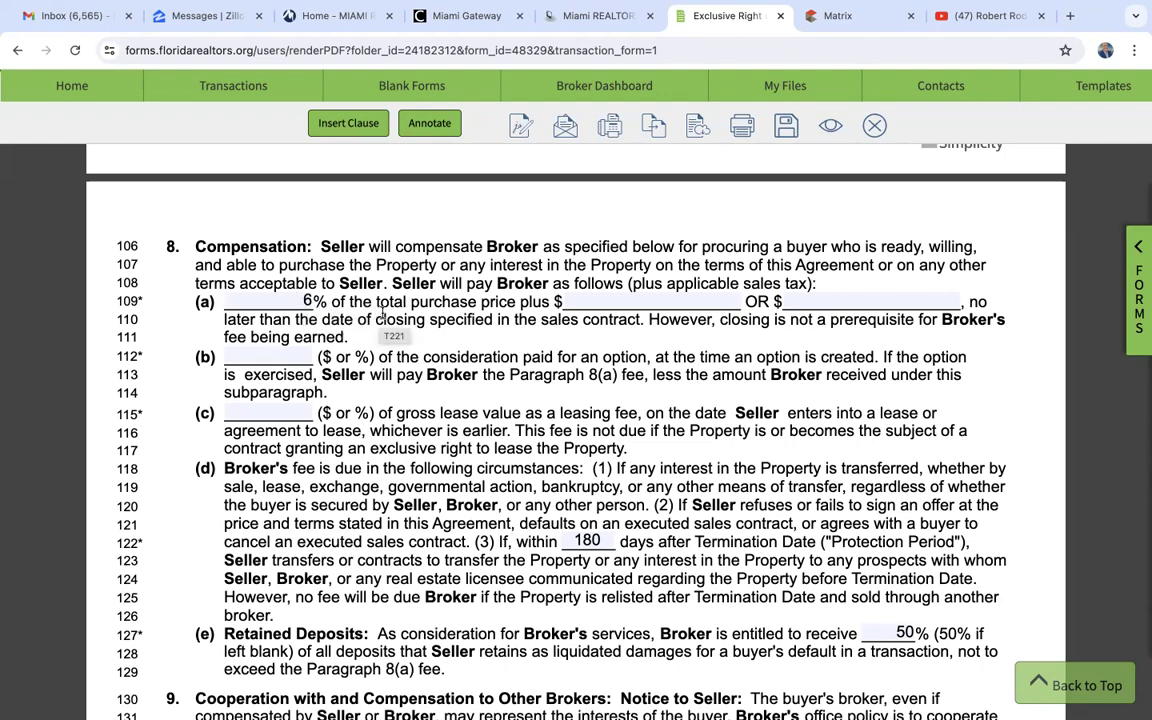
# - Set the Broker's compensation in paragraph 8(a) to 6% of the total purchase price
pyautogui.scroll(-1, 350, 290)
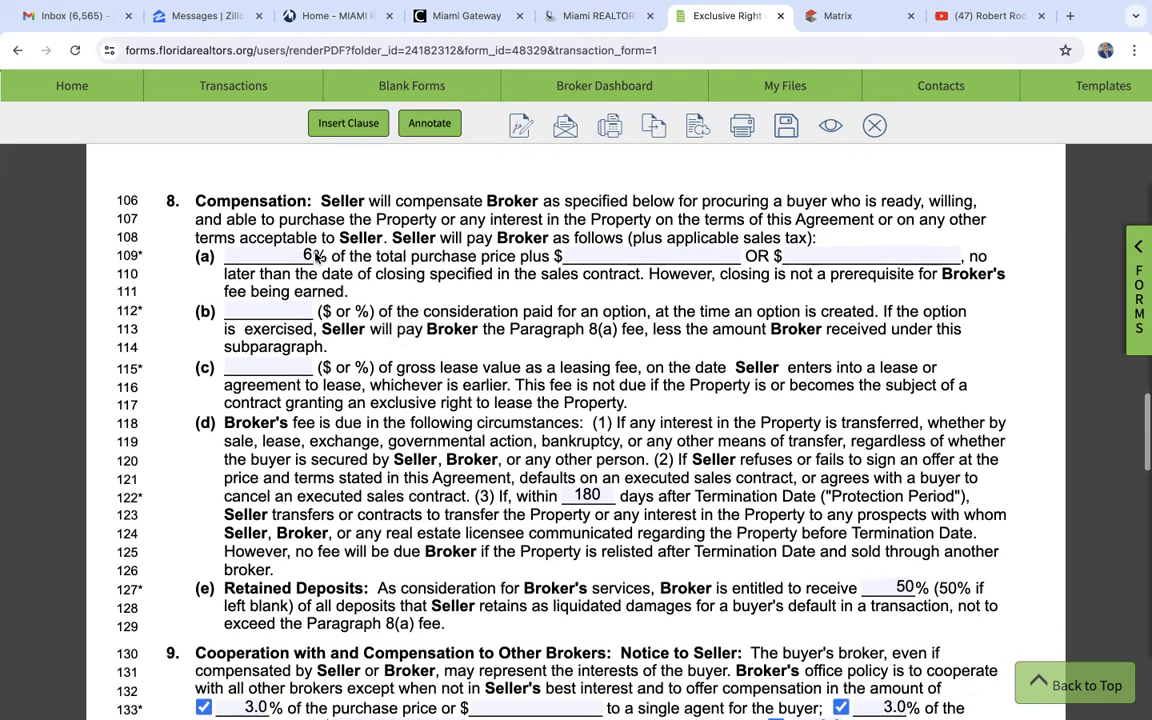
pyautogui.click(307, 254)
pyautogui.write('6')
pyautogui.scroll(-6, 411, 258)
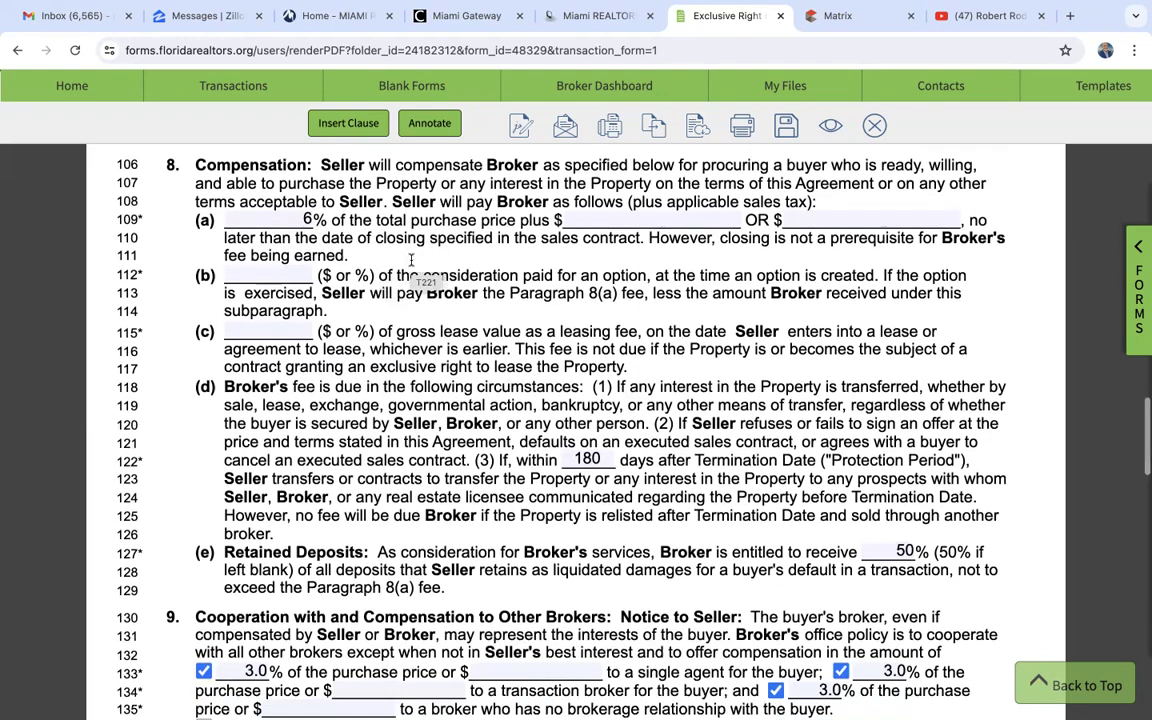
# - Examine the agreement's Protection Period, Retained Deposits and Cooperation with and Compensation to Other Brokers terms
pyautogui.scroll(-1, 411, 258)
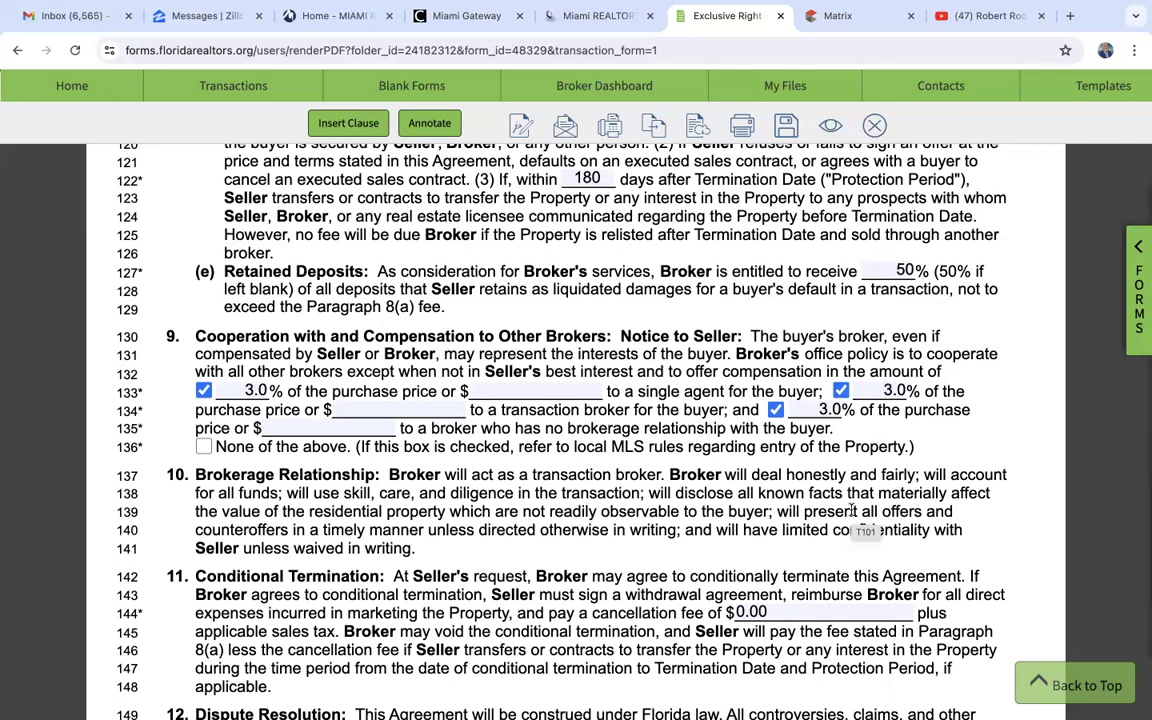
pyautogui.scroll(4, 411, 300)
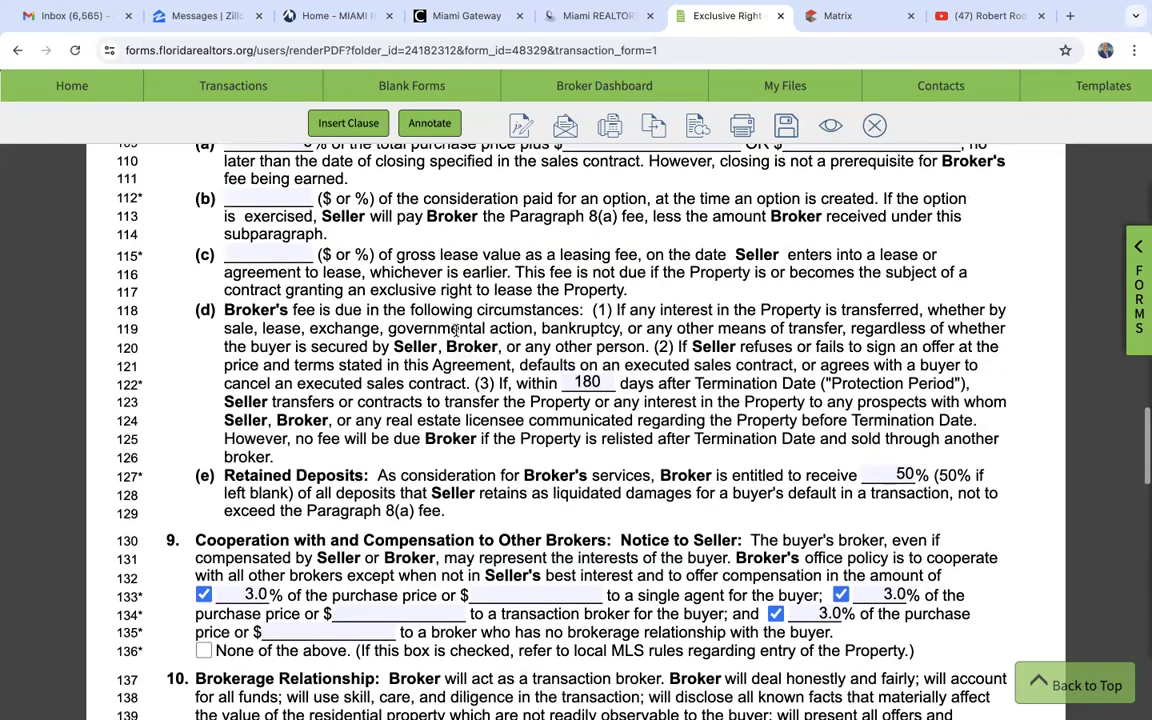
pyautogui.scroll(2, 311, 272)
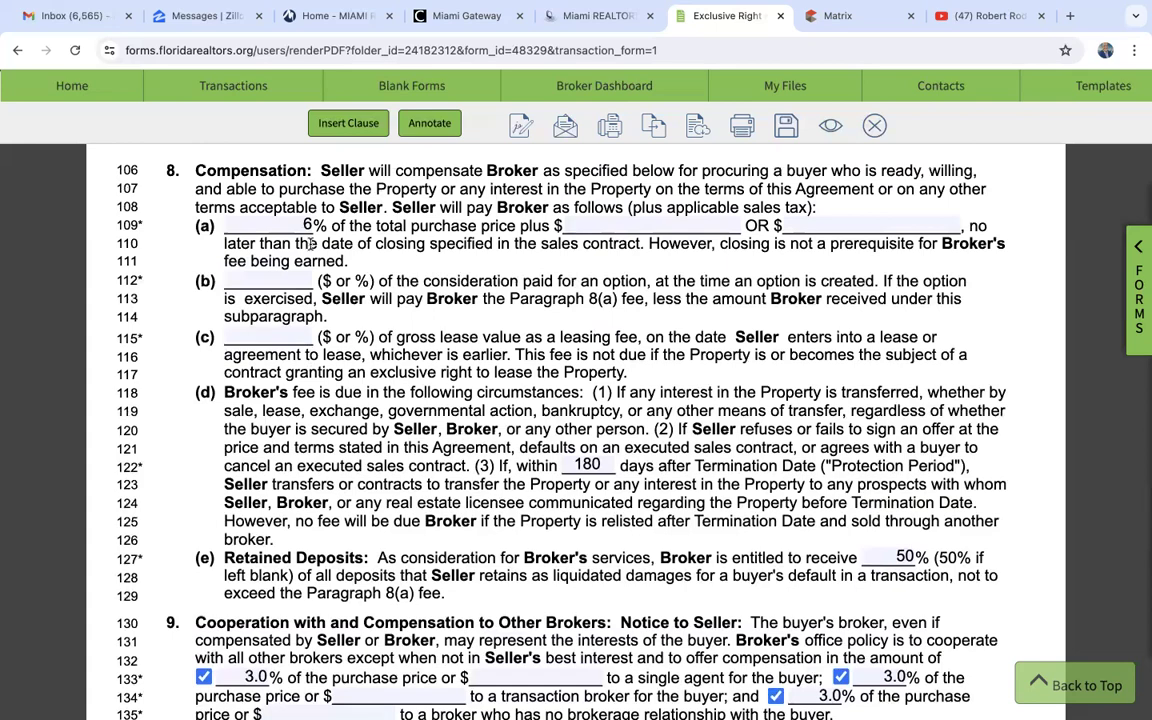
pyautogui.scroll(-5, 377, 405)
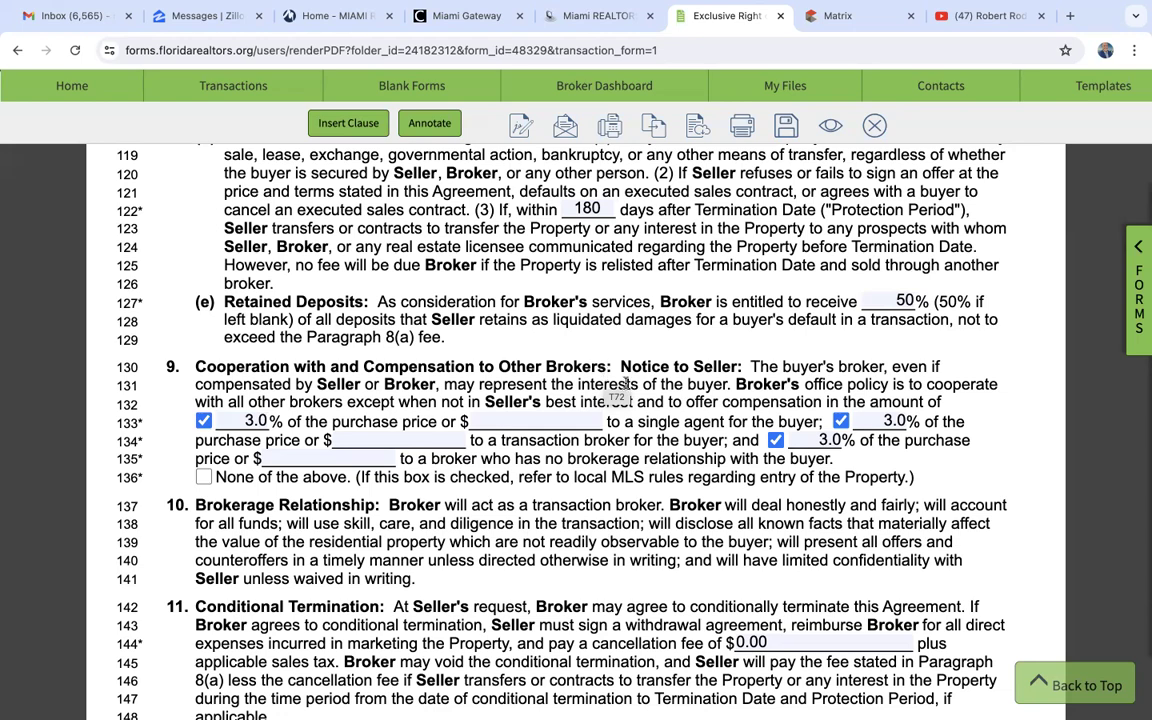
pyautogui.scroll(-1, 690, 445)
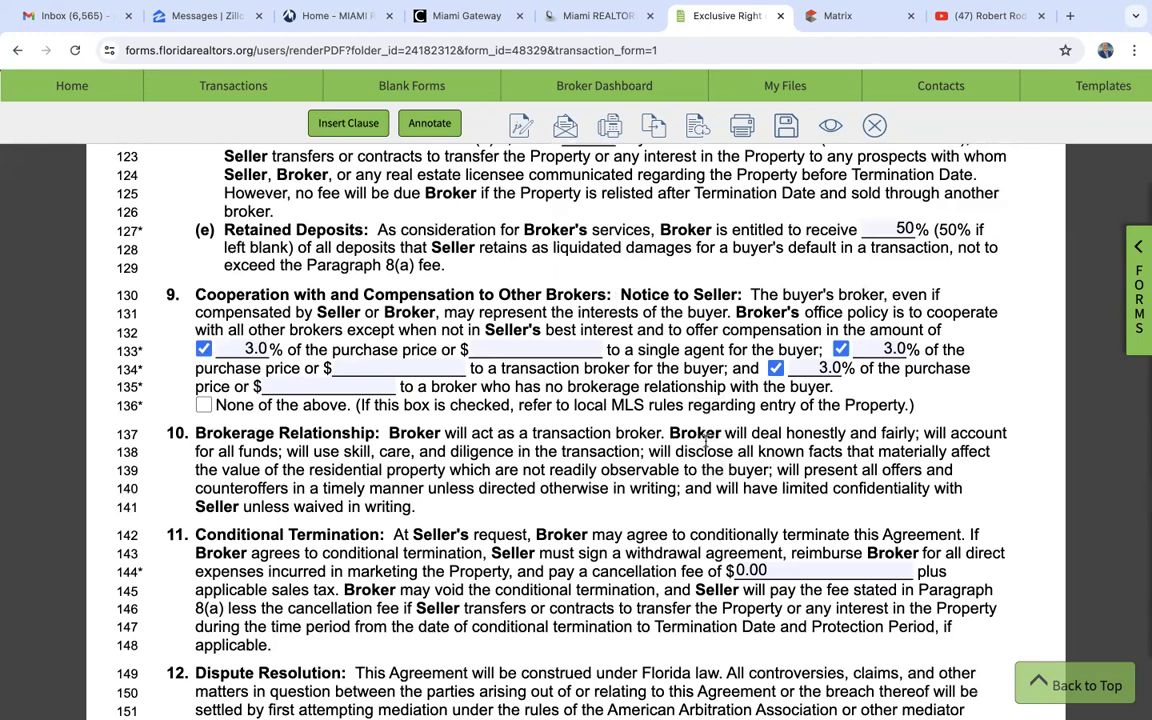
pyautogui.scroll(-1, 706, 440)
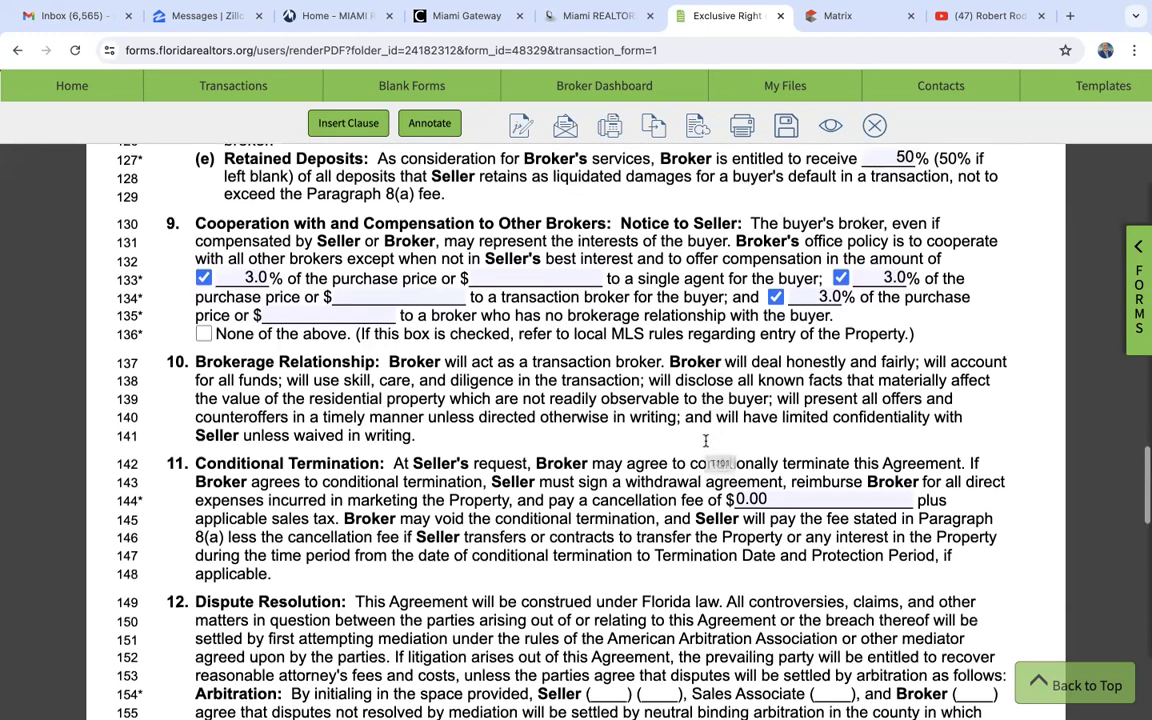
pyautogui.scroll(-1, 575, 378)
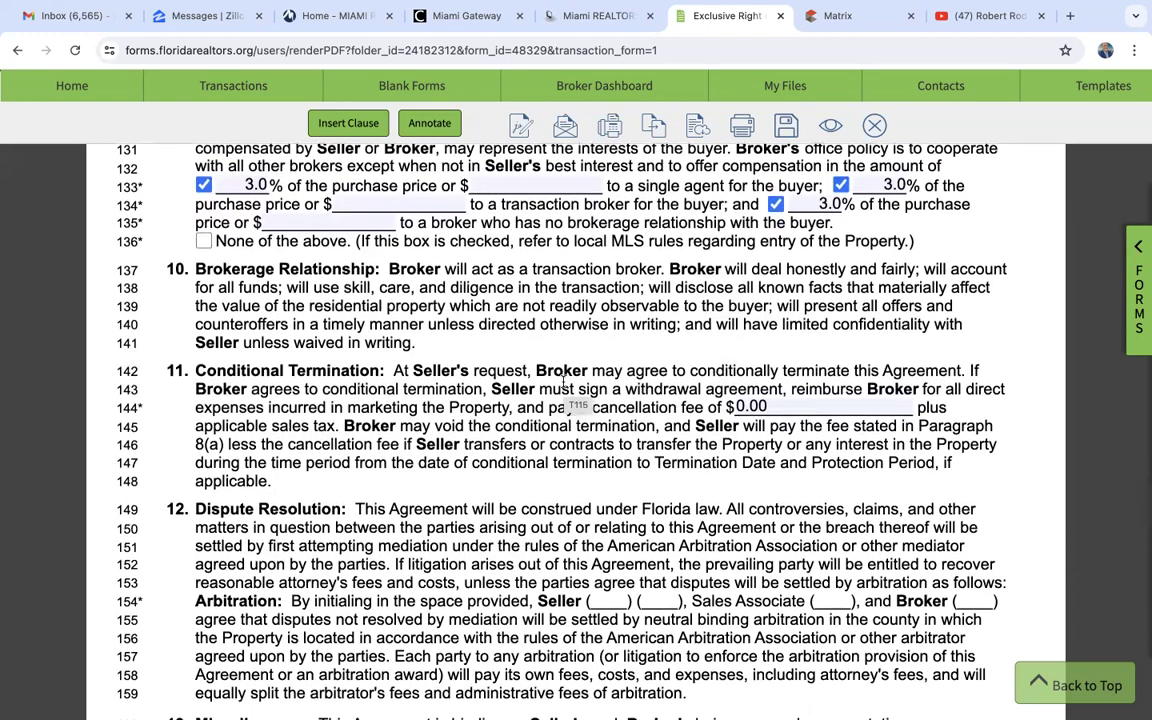
pyautogui.scroll(2, 481, 322)
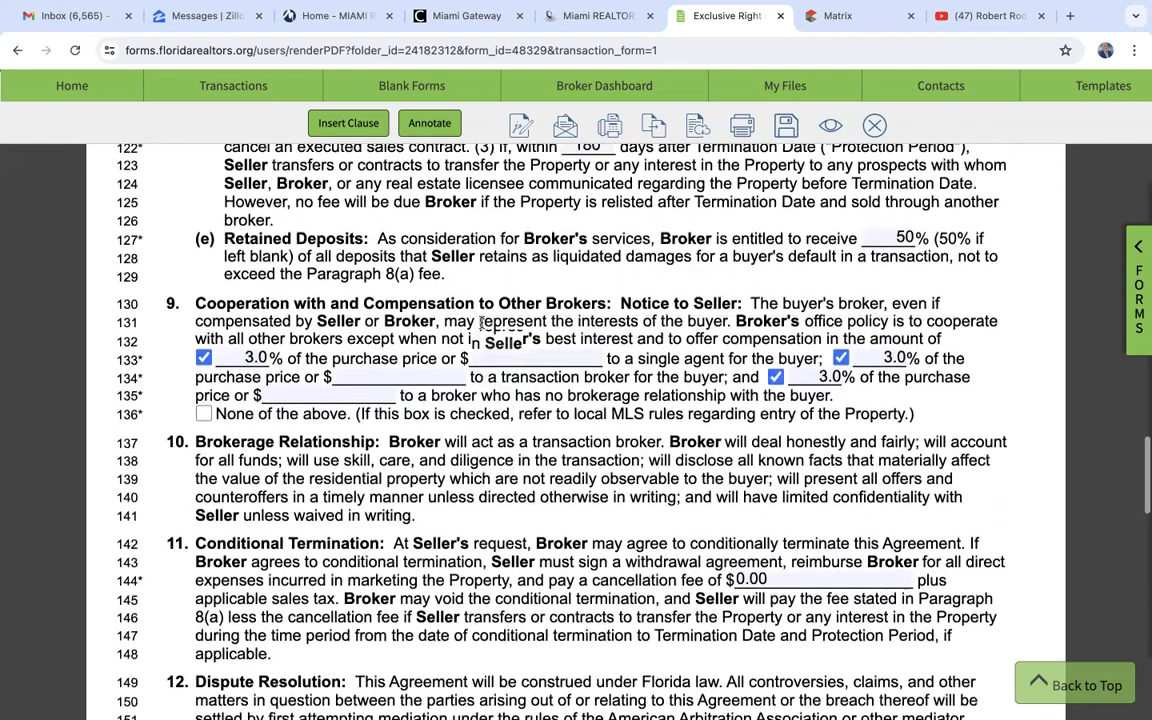
pyautogui.scroll(1, 481, 322)
pyautogui.scroll(1, 335, 298)
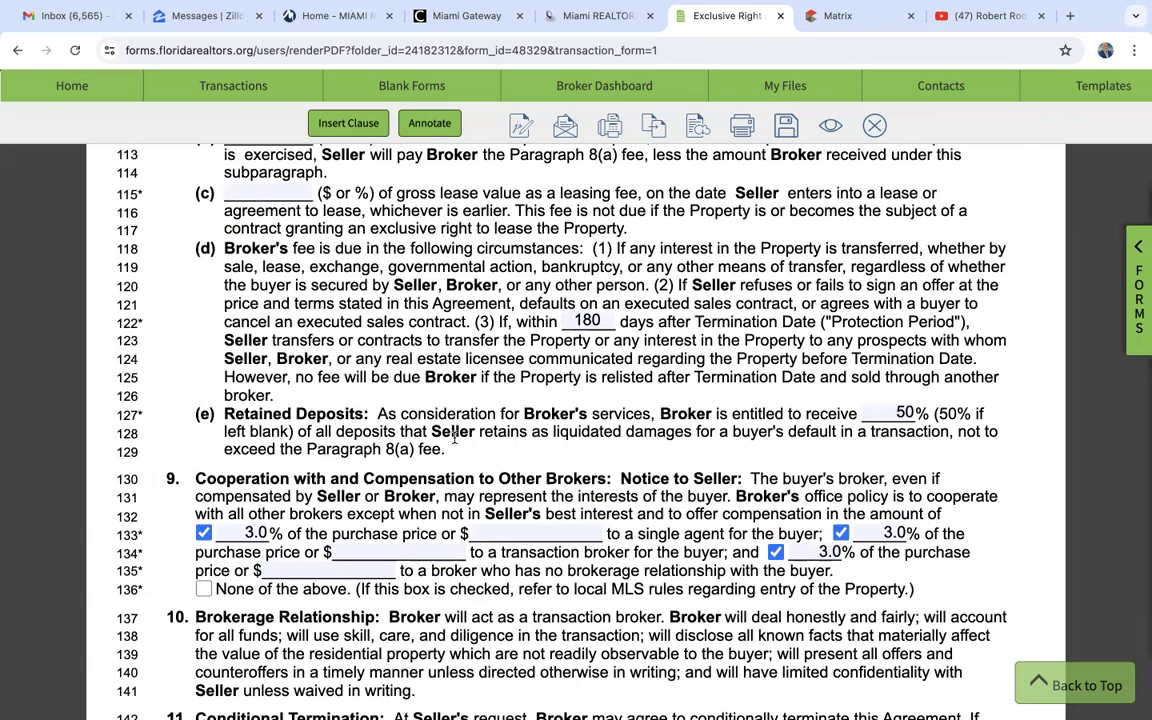
pyautogui.scroll(-1, 455, 432)
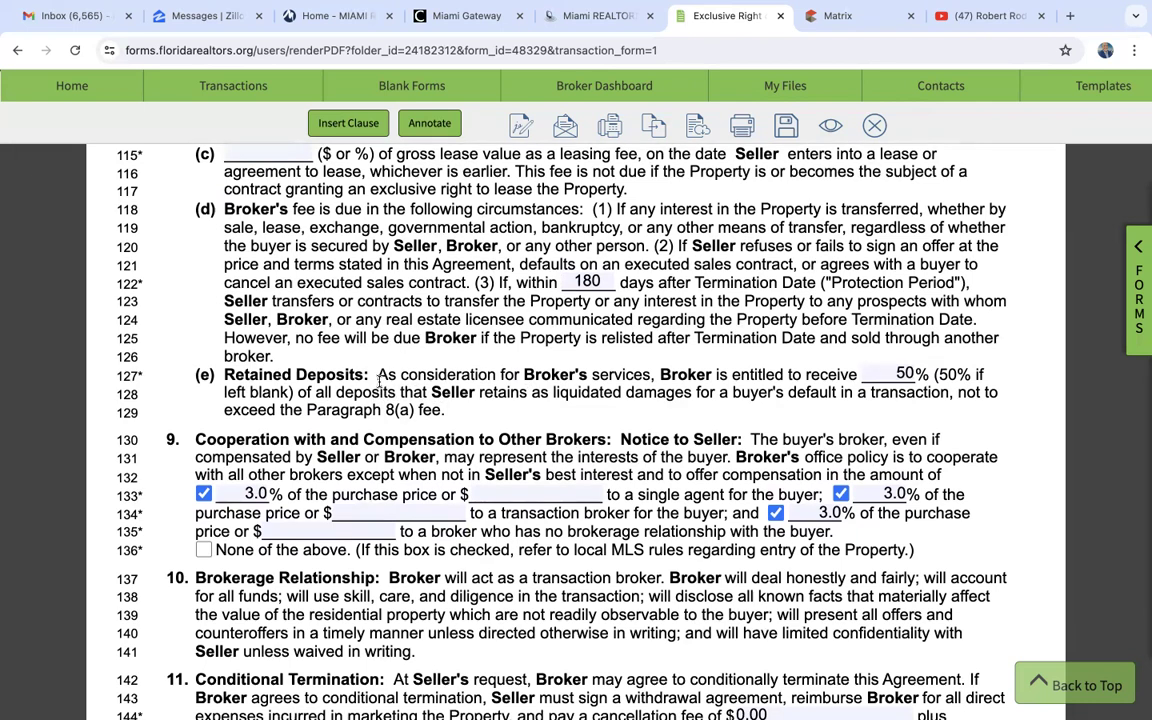
pyautogui.scroll(-1, 383, 394)
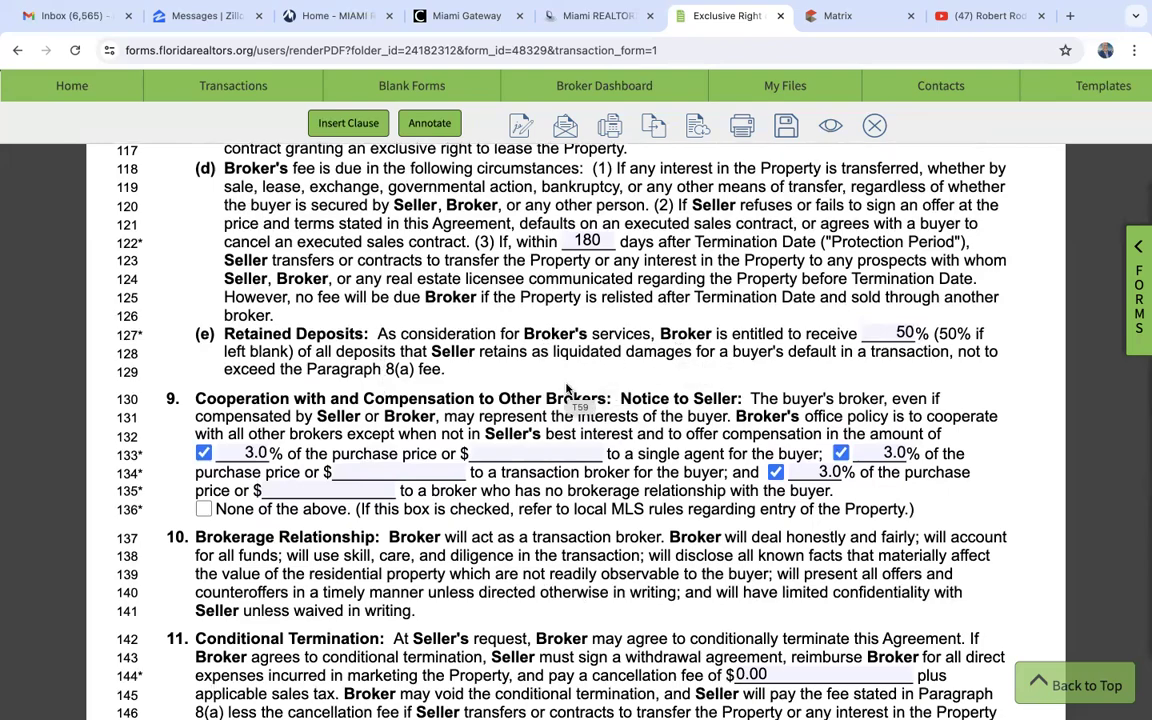
# - Review the agreement's Conditional Termination, Dispute Resolution and Additional Terms sections, plus the seller signature, contact and brokerage details on the last page
pyautogui.scroll(-10, 566, 388)
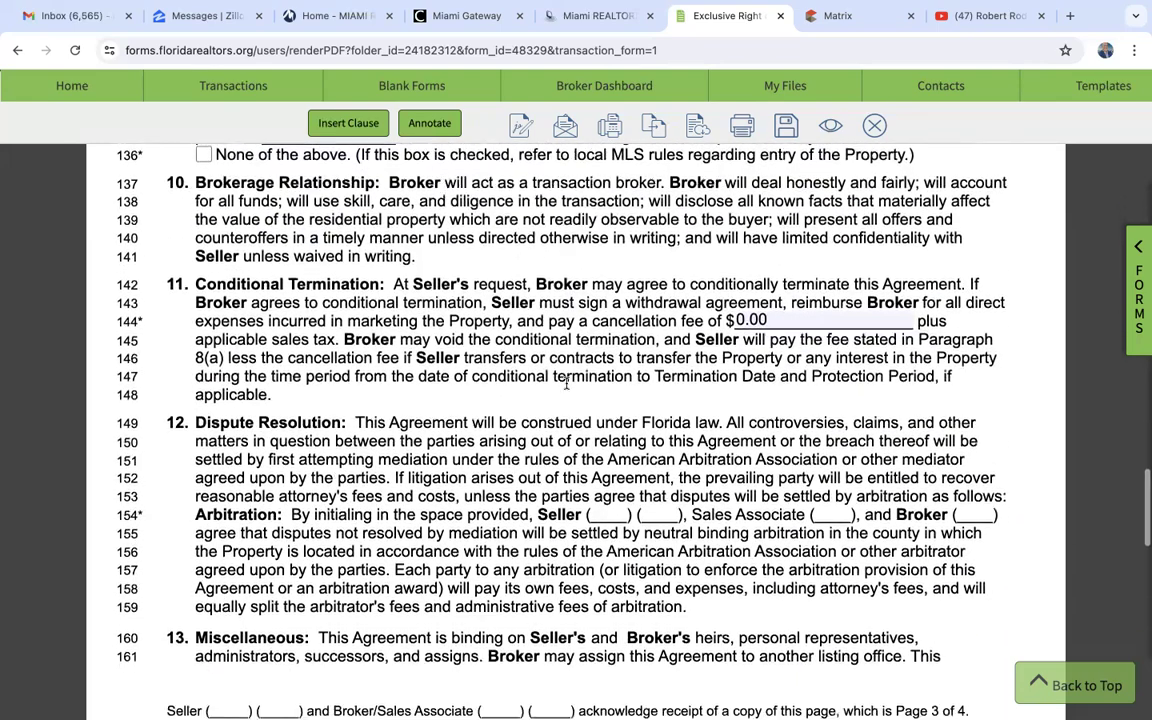
pyautogui.scroll(-2, 566, 384)
pyautogui.scroll(3, 566, 384)
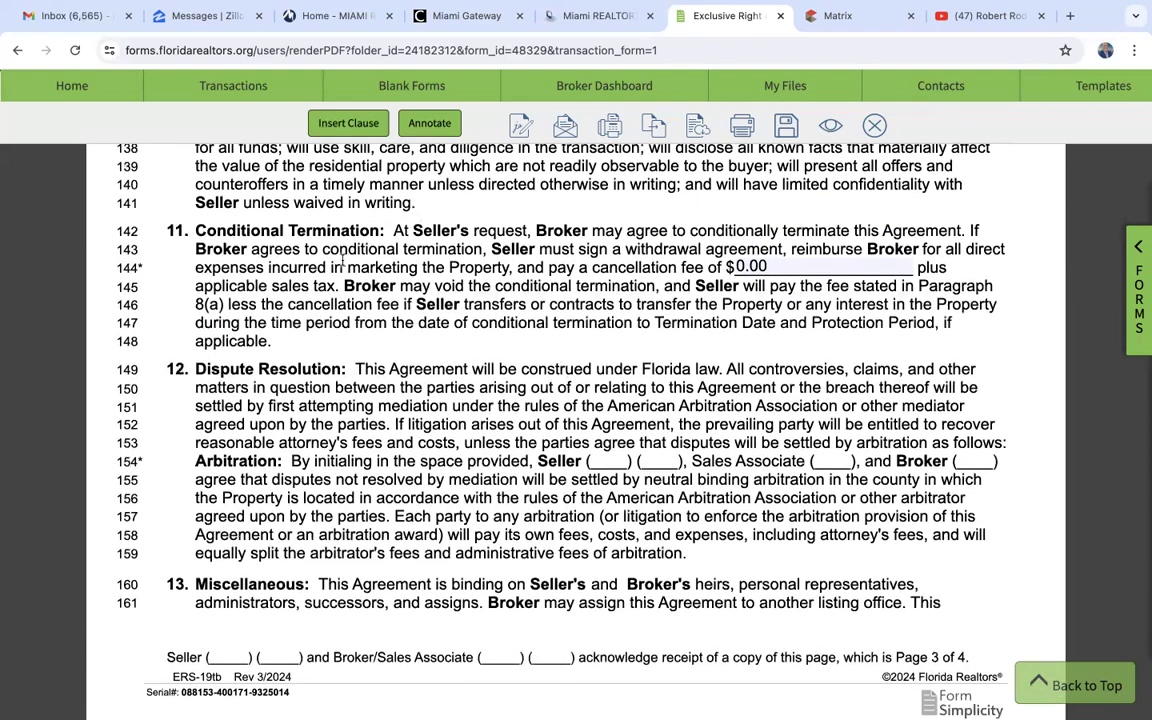
pyautogui.scroll(-2, 455, 247)
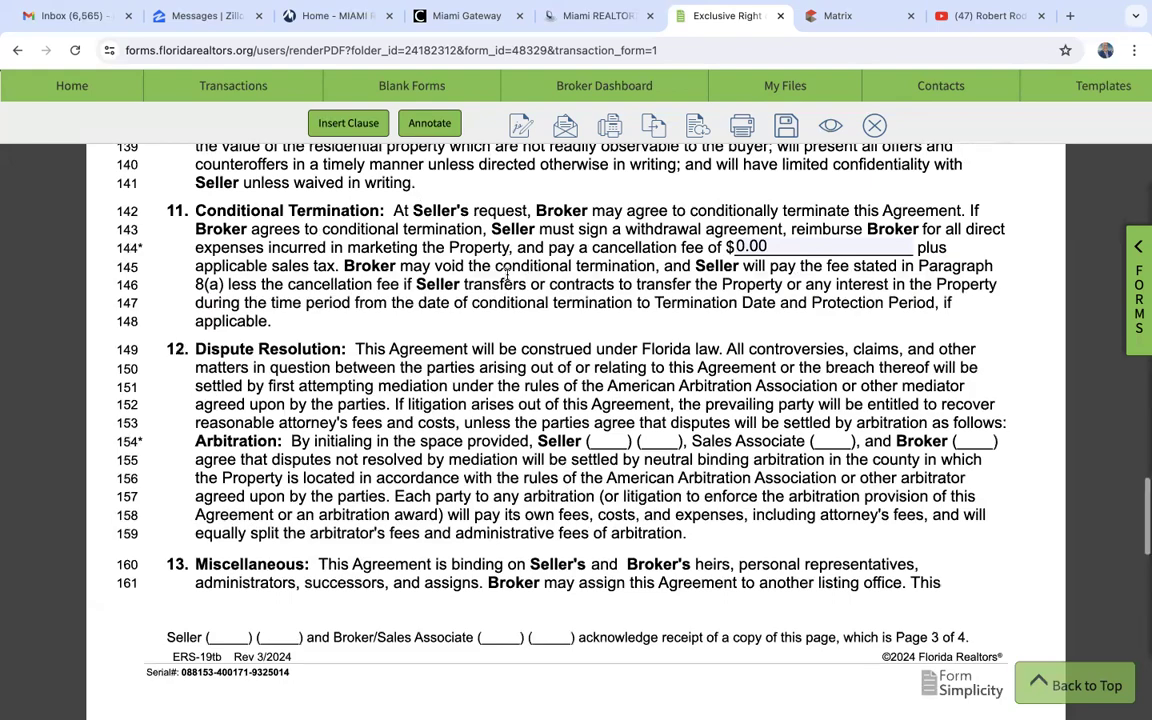
pyautogui.scroll(-1, 302, 266)
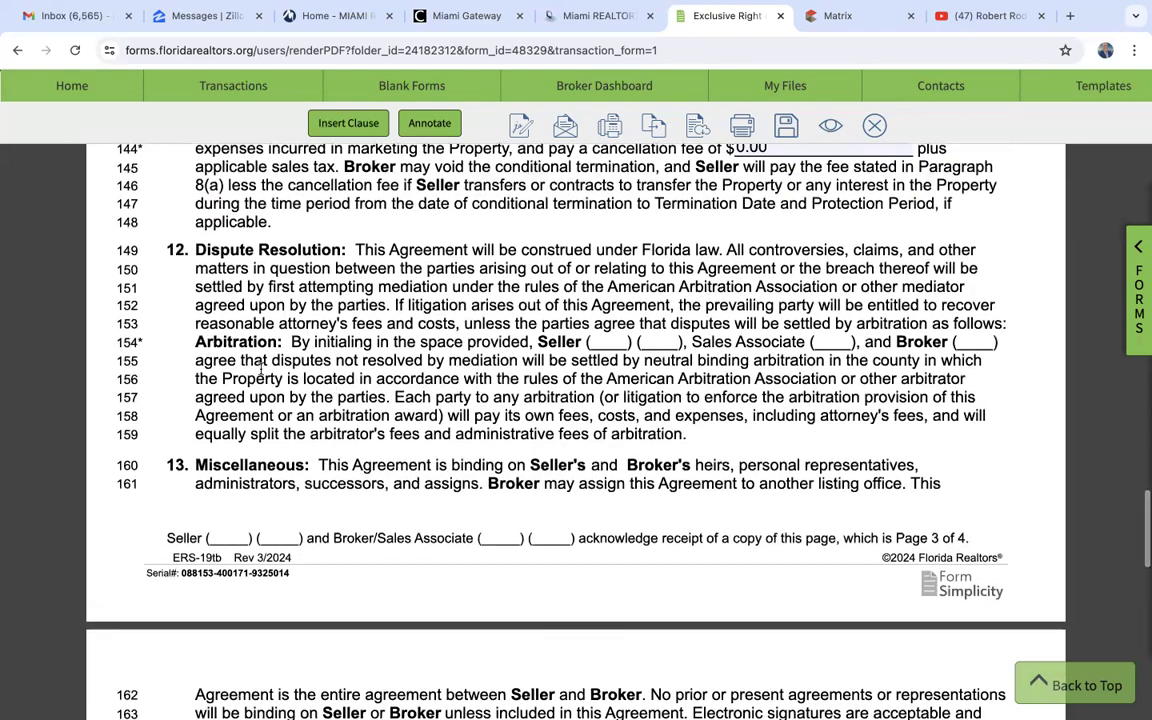
pyautogui.scroll(-5, 310, 392)
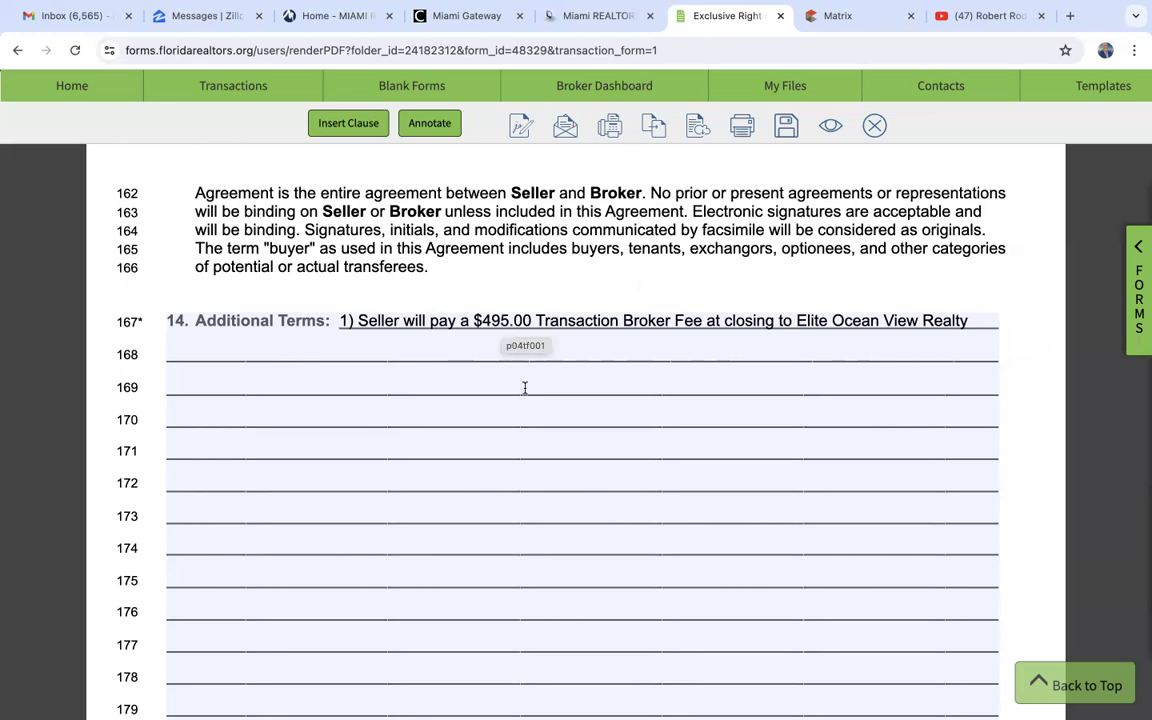
pyautogui.scroll(-2, 524, 387)
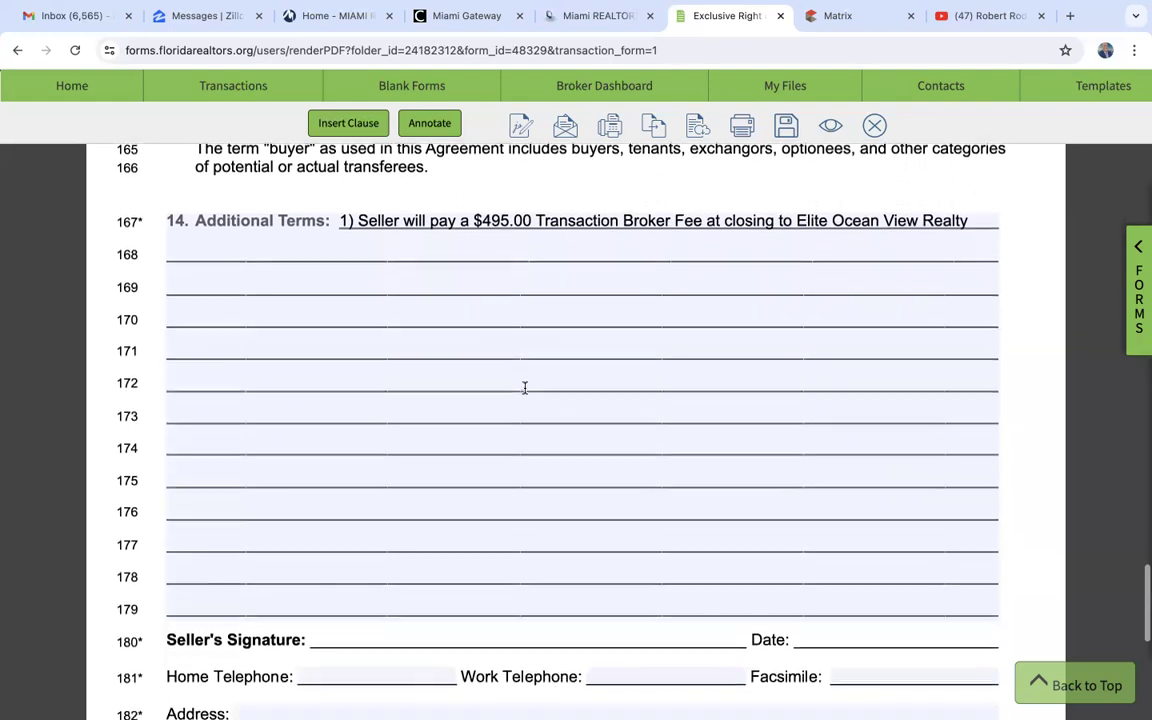
pyautogui.scroll(-10, 524, 387)
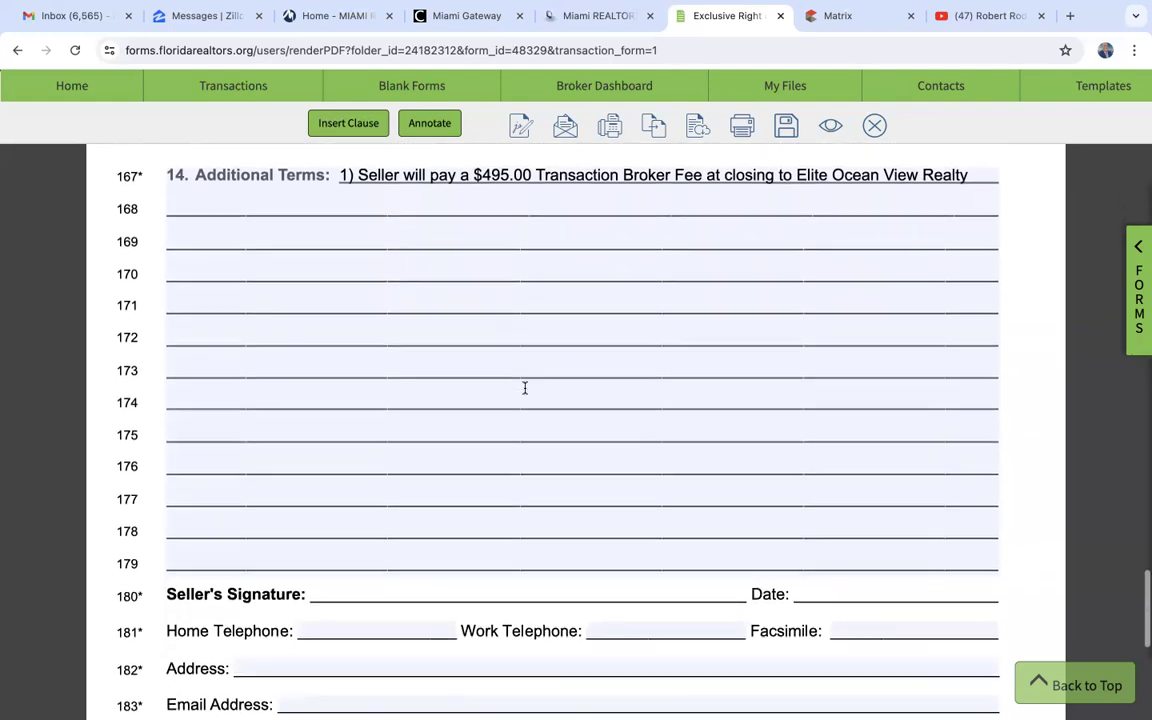
pyautogui.scroll(2, 524, 393)
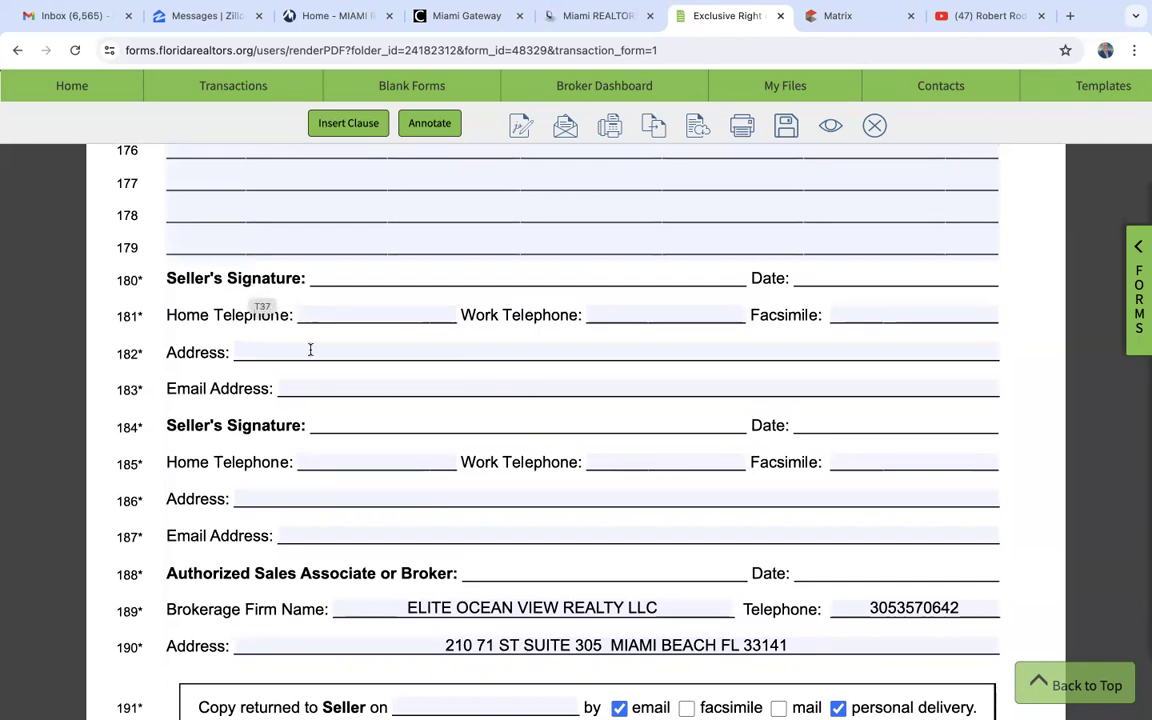
pyautogui.scroll(-4, 267, 413)
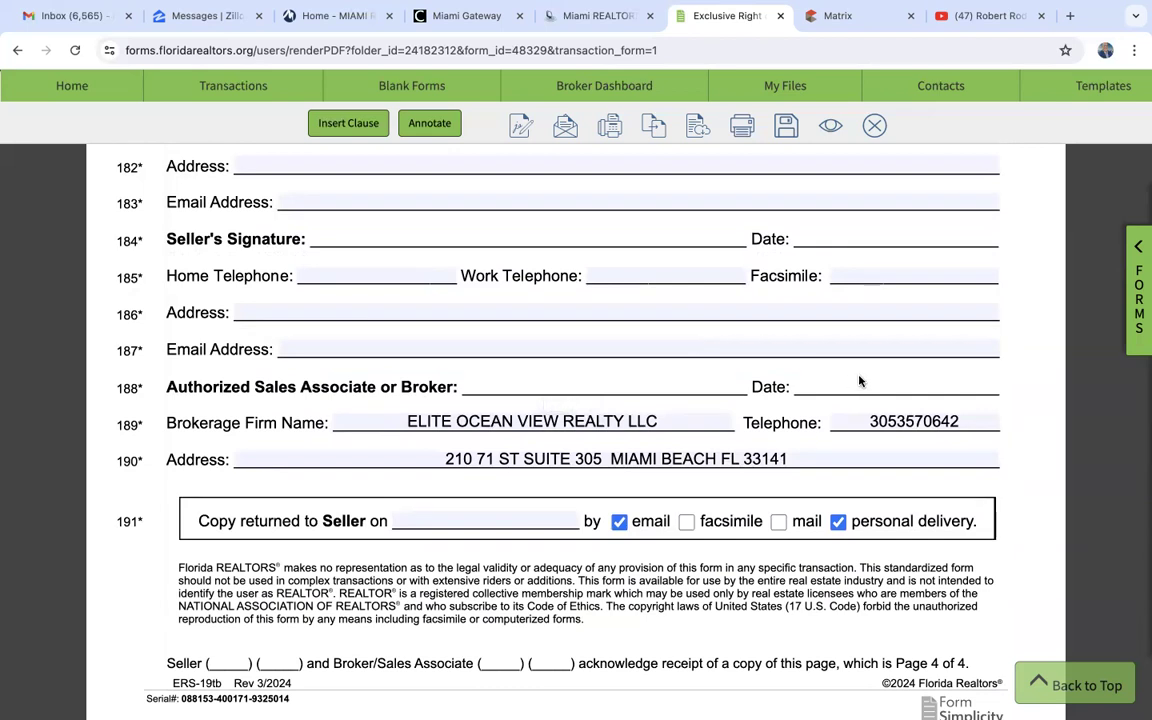
pyautogui.scroll(-2, 527, 537)
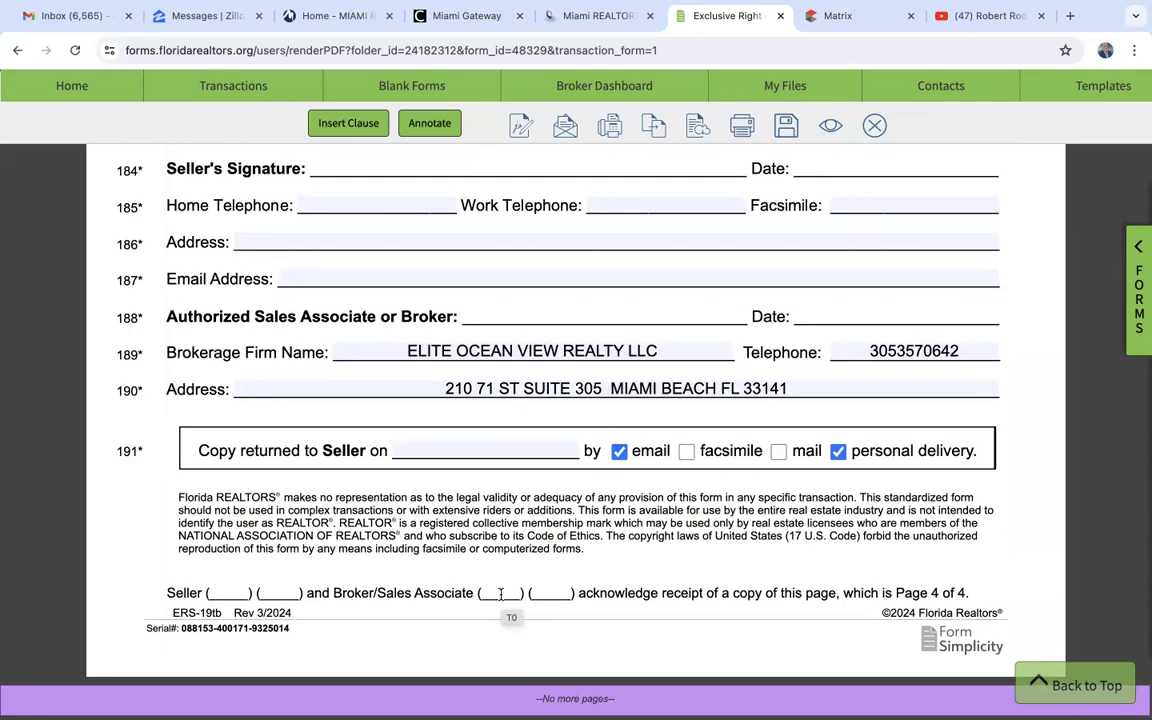
pyautogui.scroll(10, 501, 594)
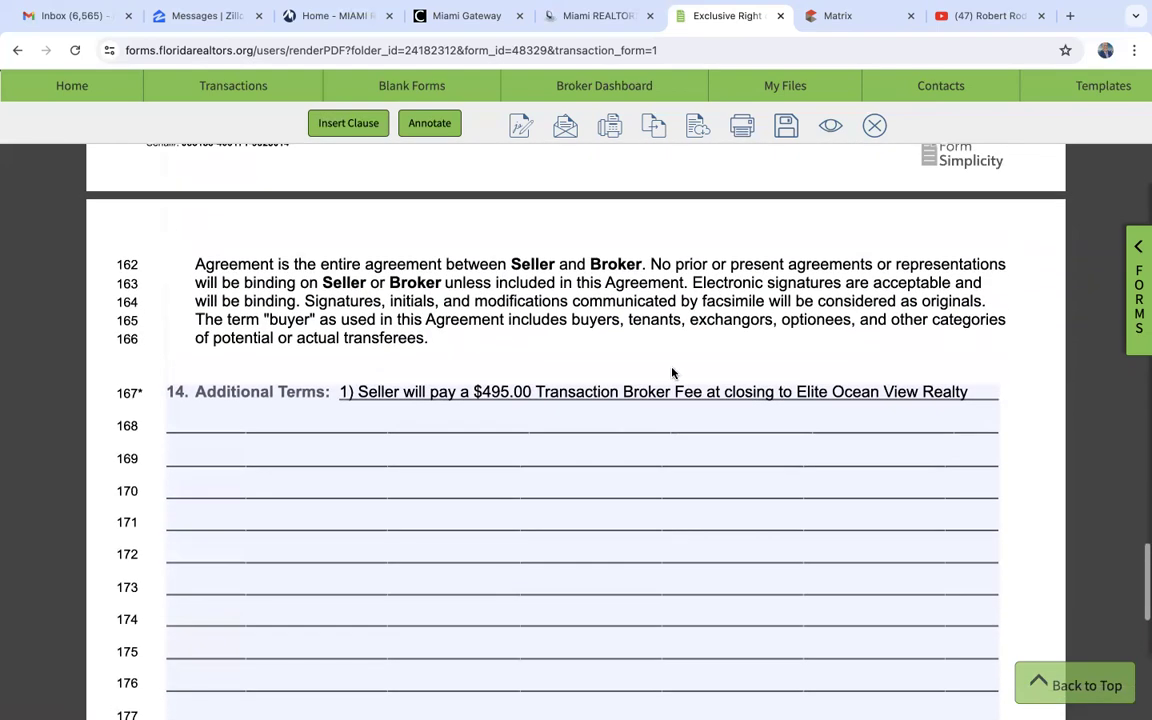
# - Close the listing agreement and open the transaction's Sellers Property Disclosure - Residential form
pyautogui.click(874, 125)
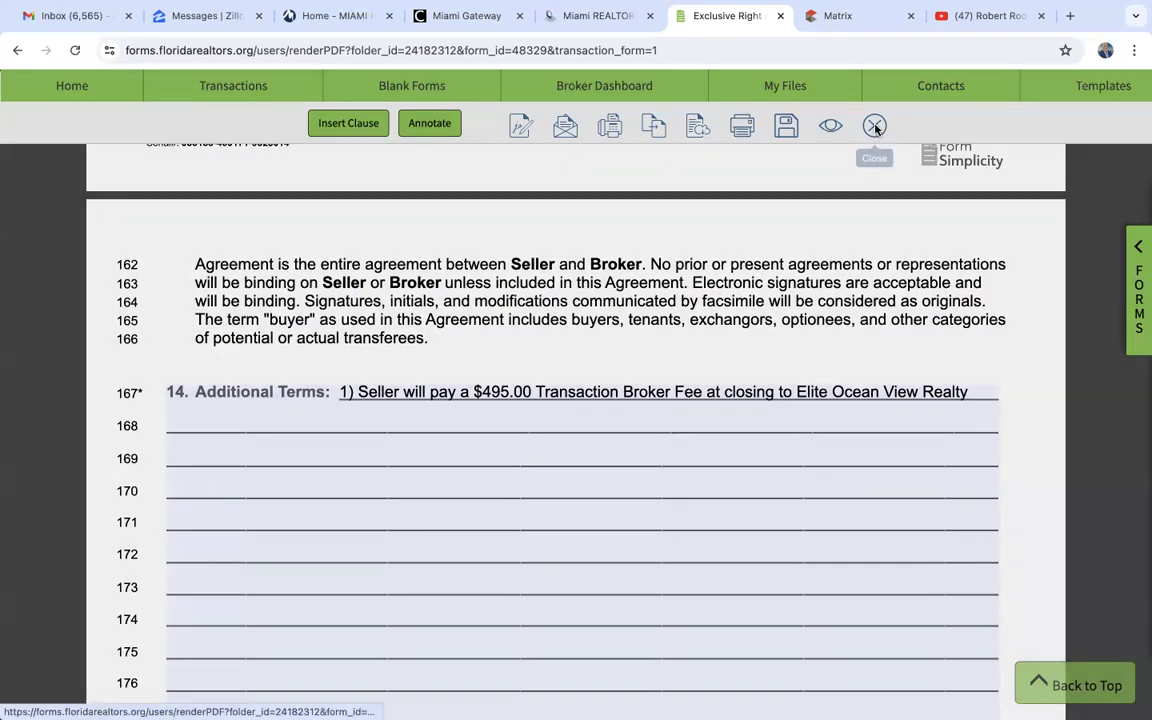
pyautogui.click(507, 256)
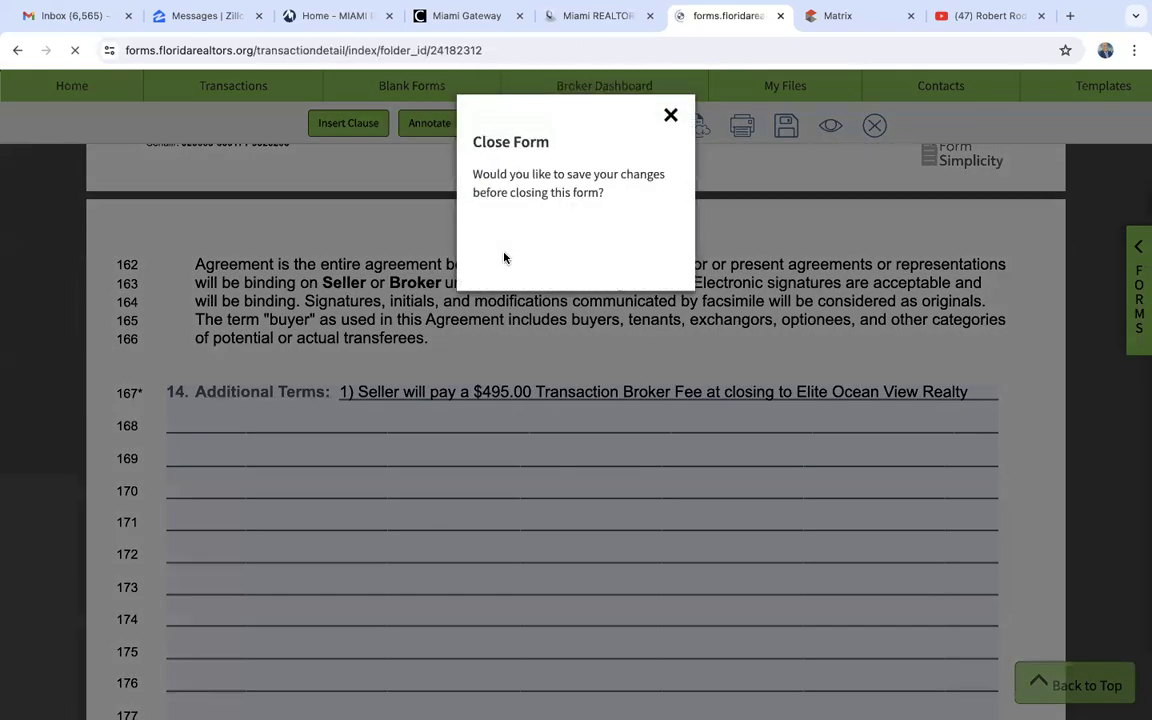
pyautogui.scroll(-3, 558, 351)
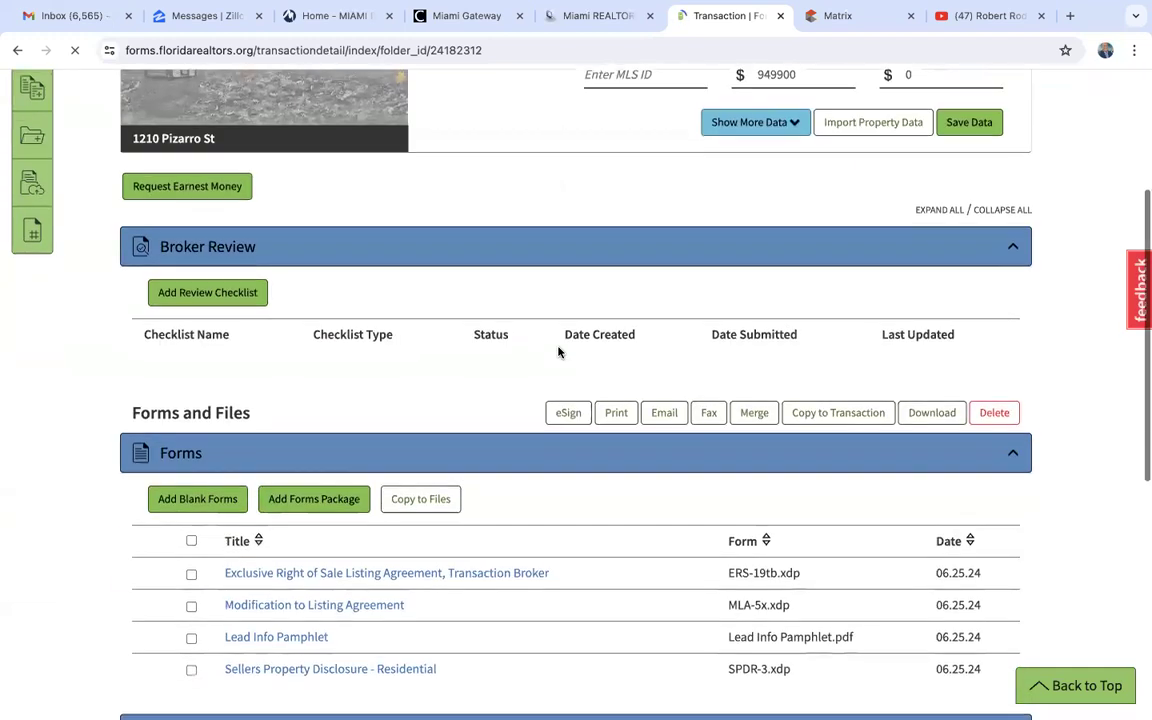
pyautogui.scroll(-3, 558, 351)
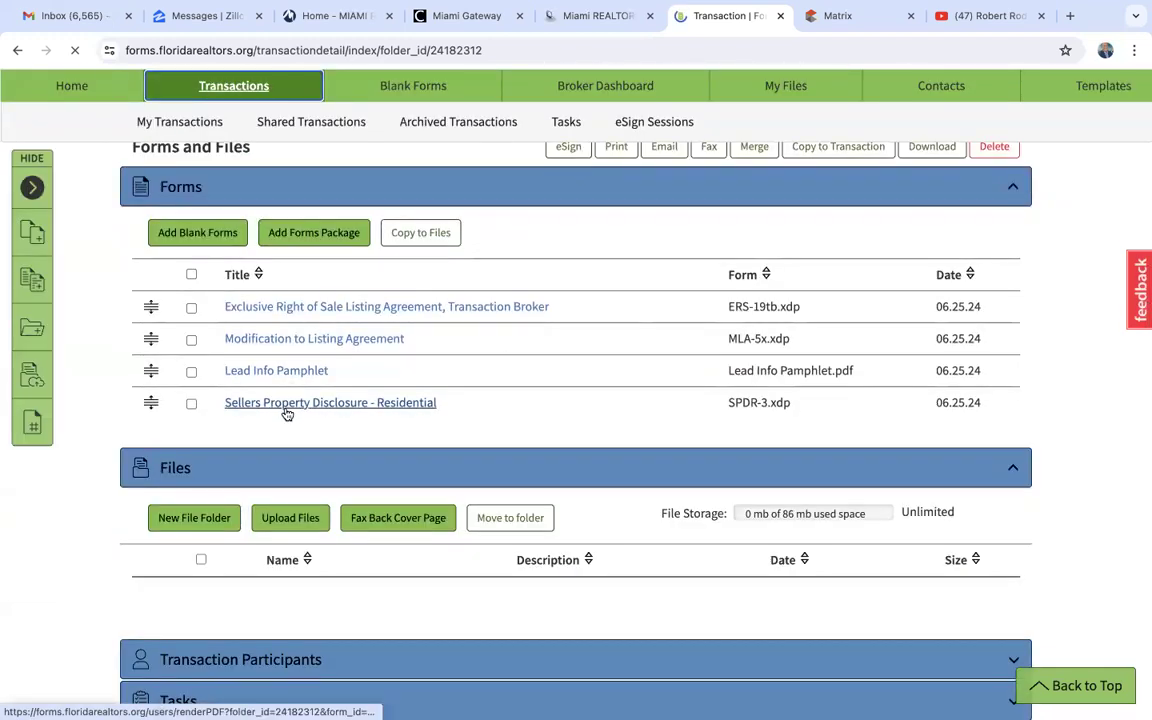
pyautogui.click(325, 404)
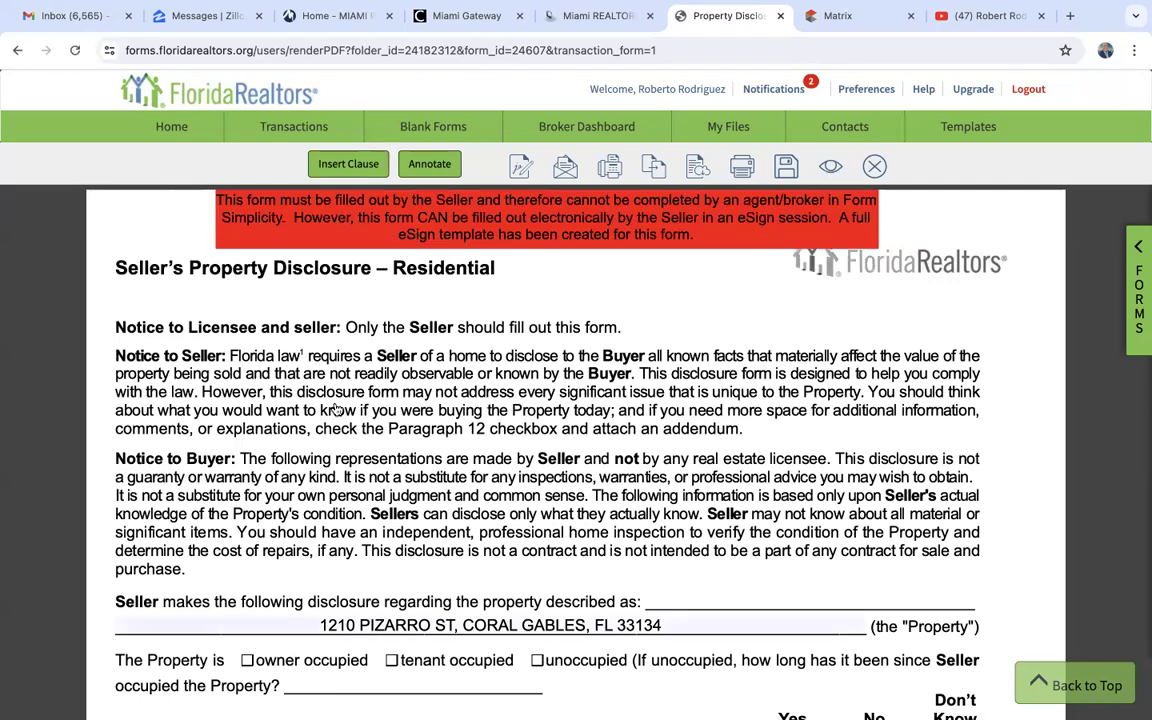
# - Review the Seller's Property Disclosure from the occupancy and structures questions through the seller and buyer signature lines
pyautogui.scroll(-3, 484, 498)
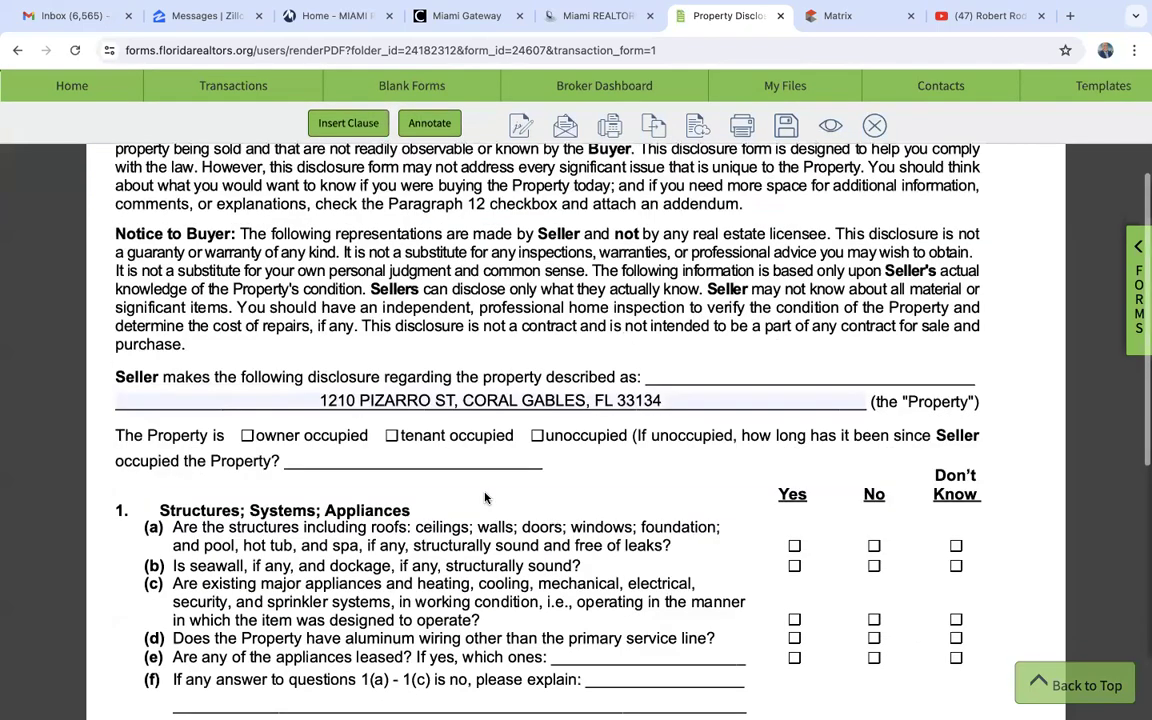
pyautogui.scroll(-3, 484, 495)
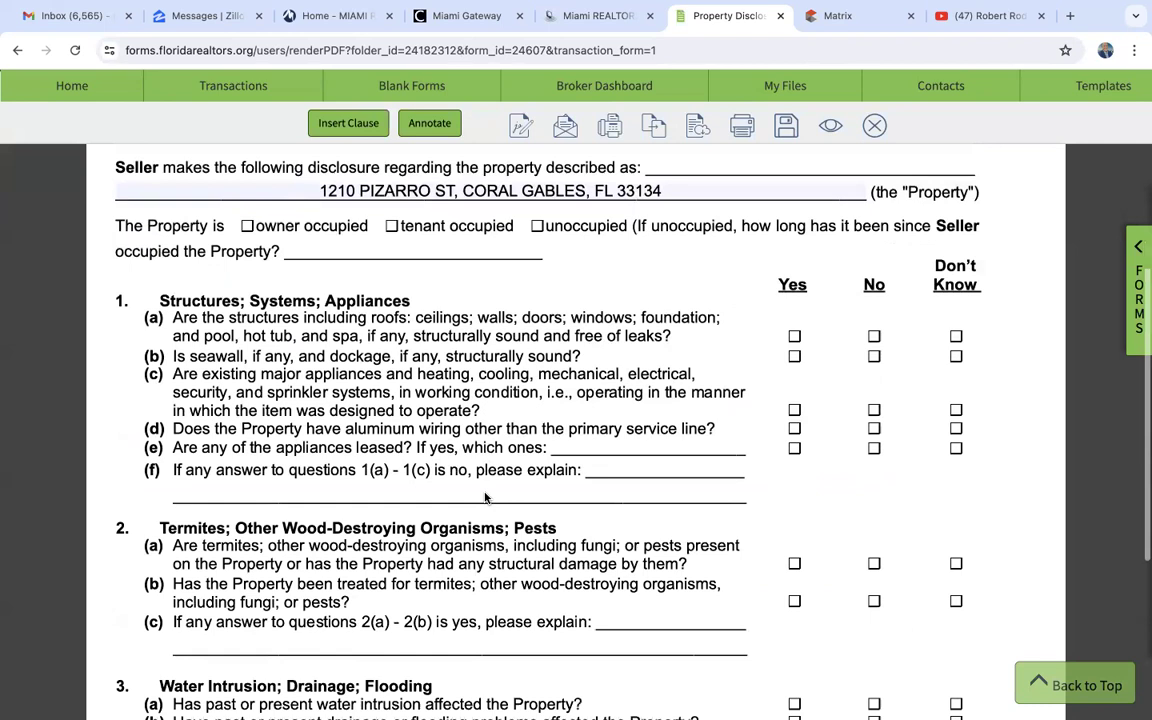
pyautogui.scroll(-1, 484, 492)
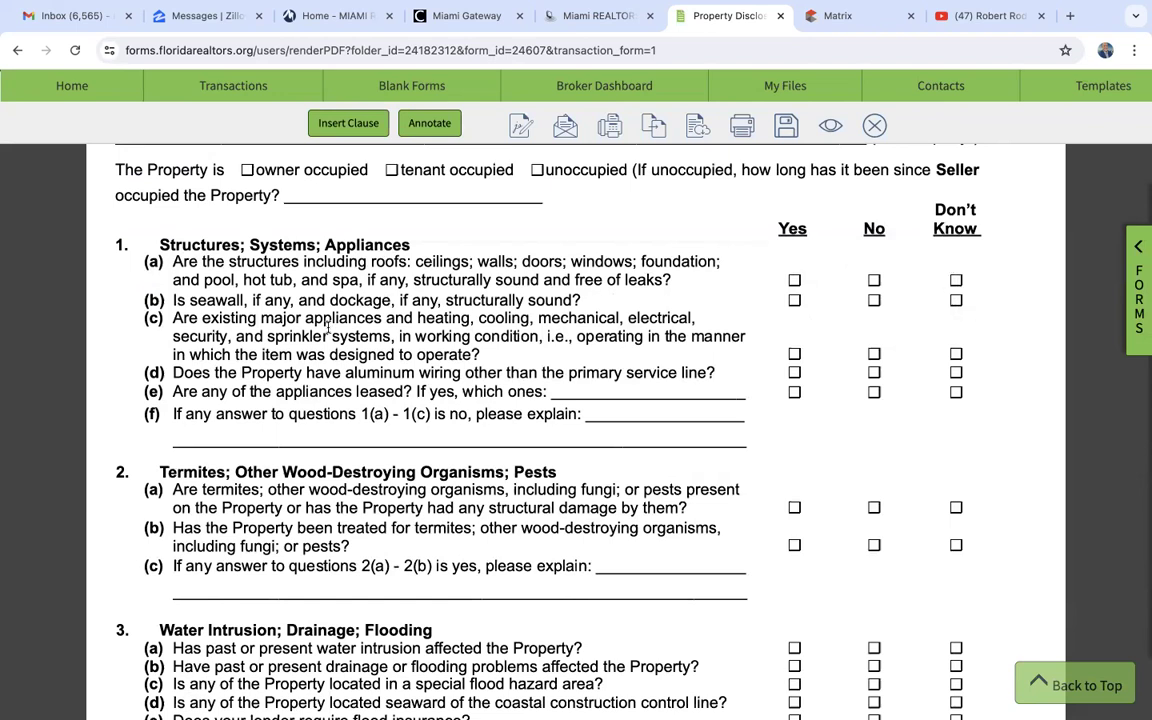
pyautogui.scroll(-2, 328, 330)
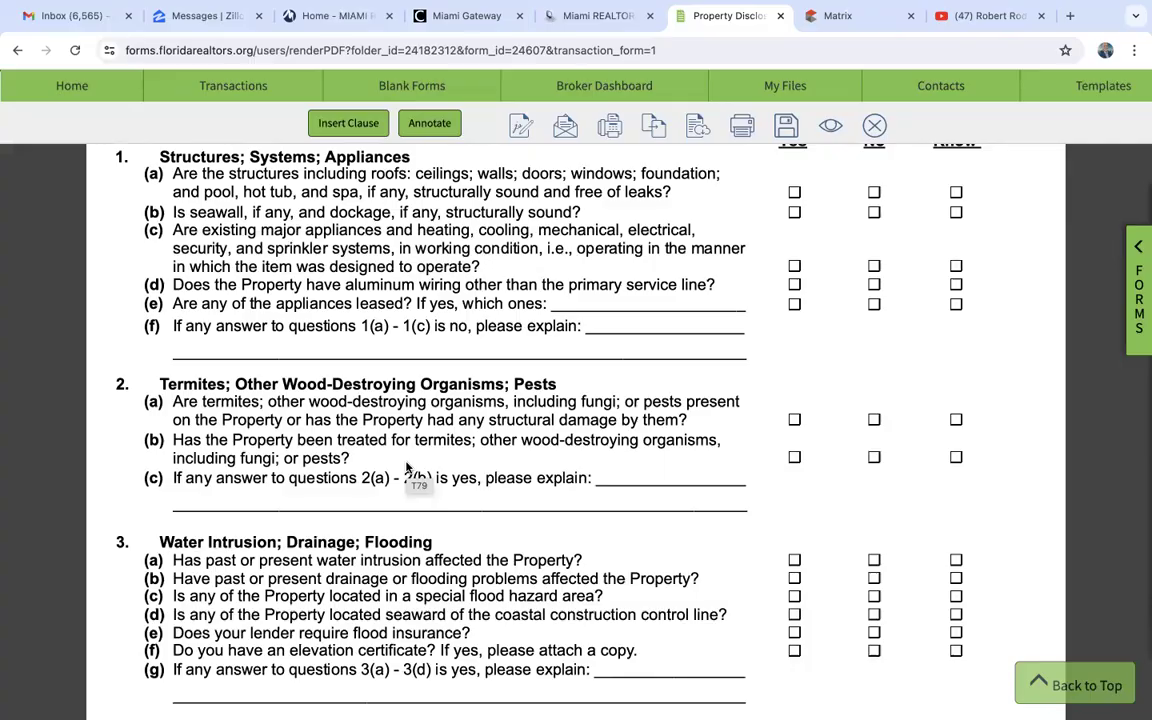
pyautogui.scroll(-15, 407, 467)
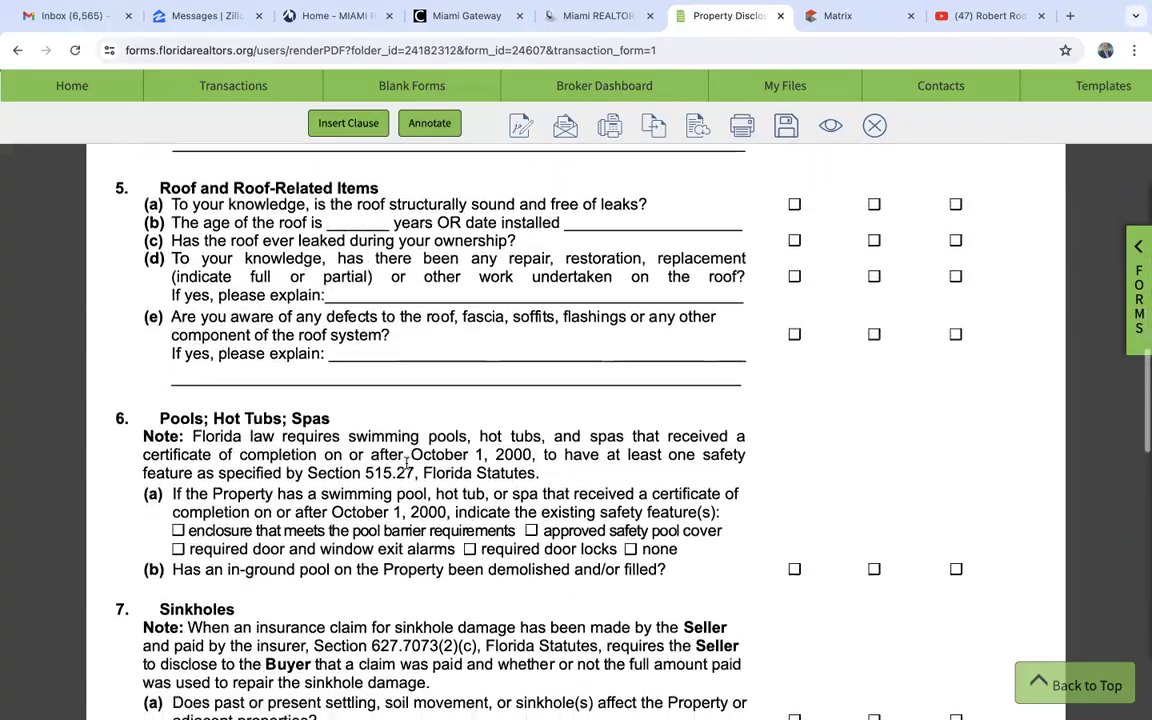
pyautogui.scroll(-15, 407, 467)
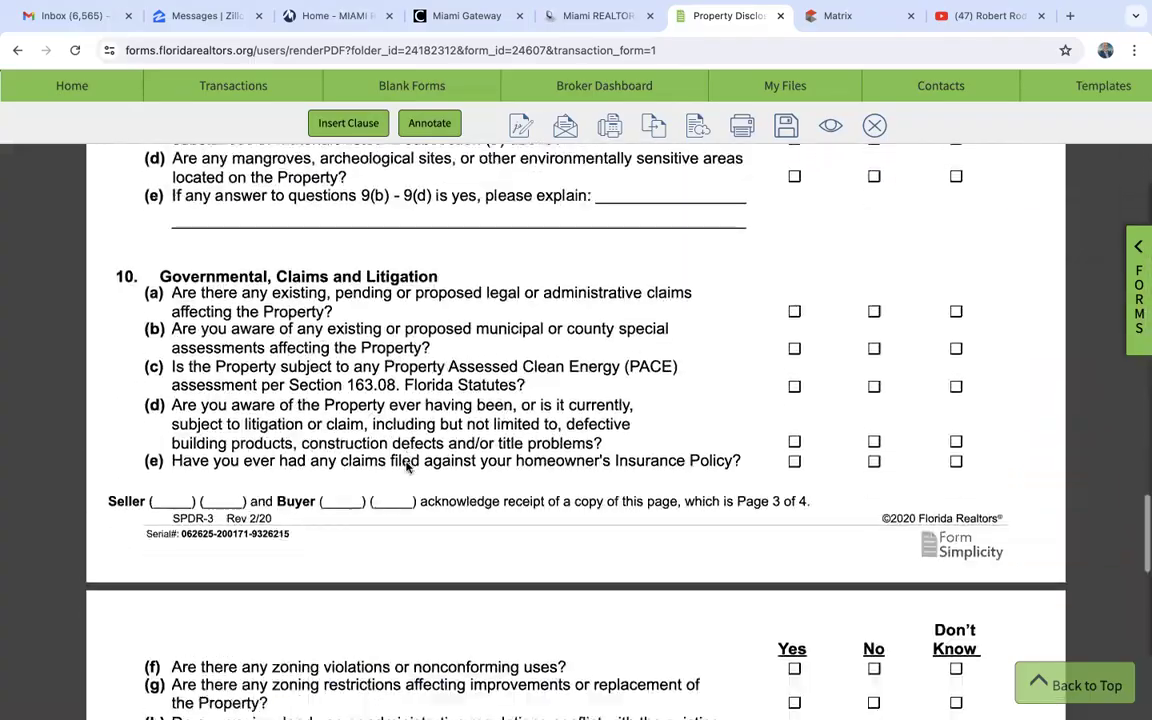
pyautogui.scroll(-10, 407, 467)
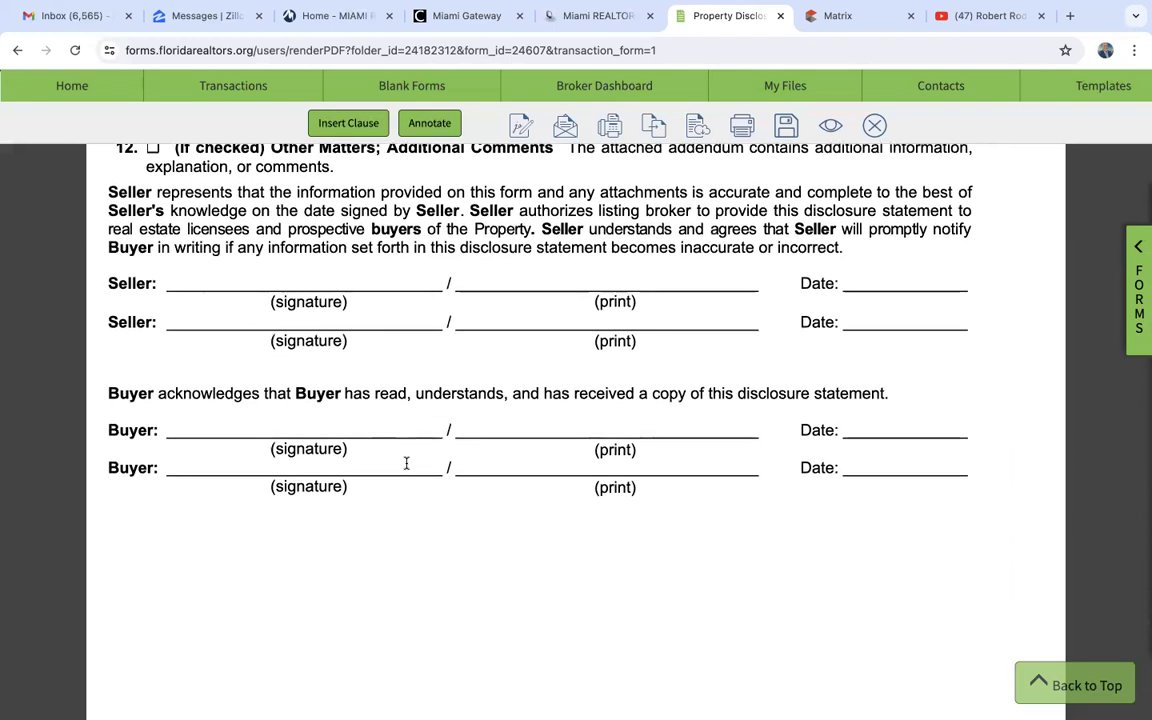
# - Look back over the disclosure's FIRPTA, governmental claims, environmental, sinkhole, pool, roof and plumbing questions
pyautogui.scroll(8, 406, 463)
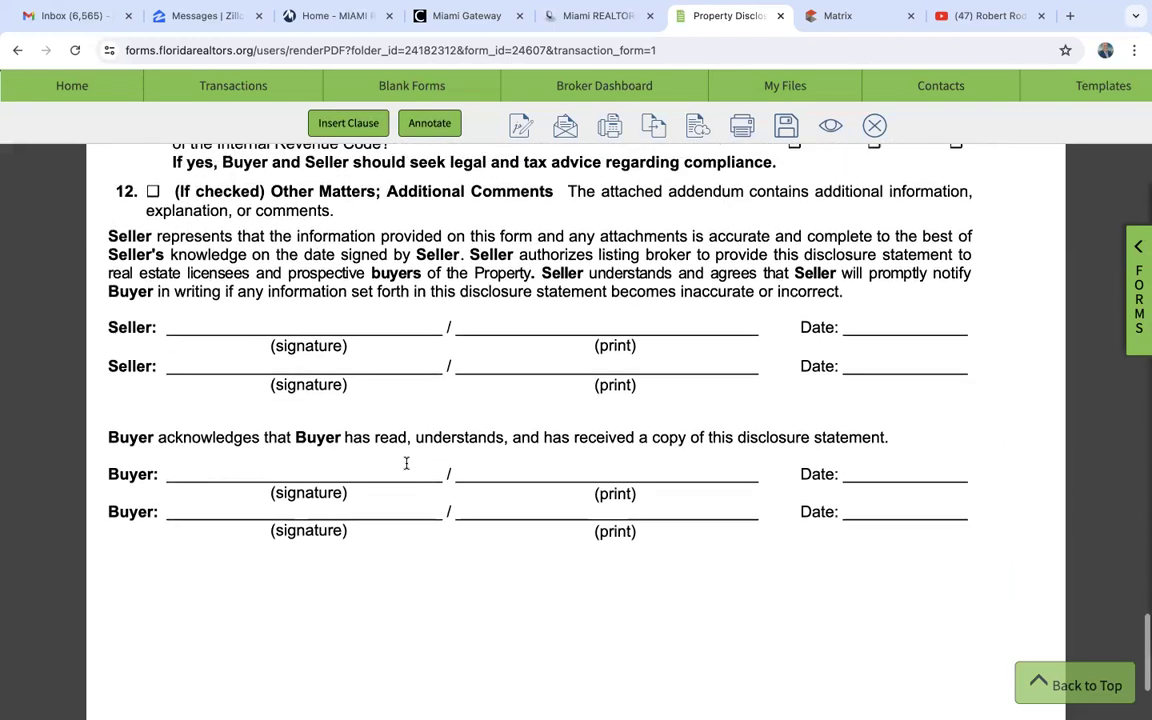
pyautogui.scroll(5, 406, 463)
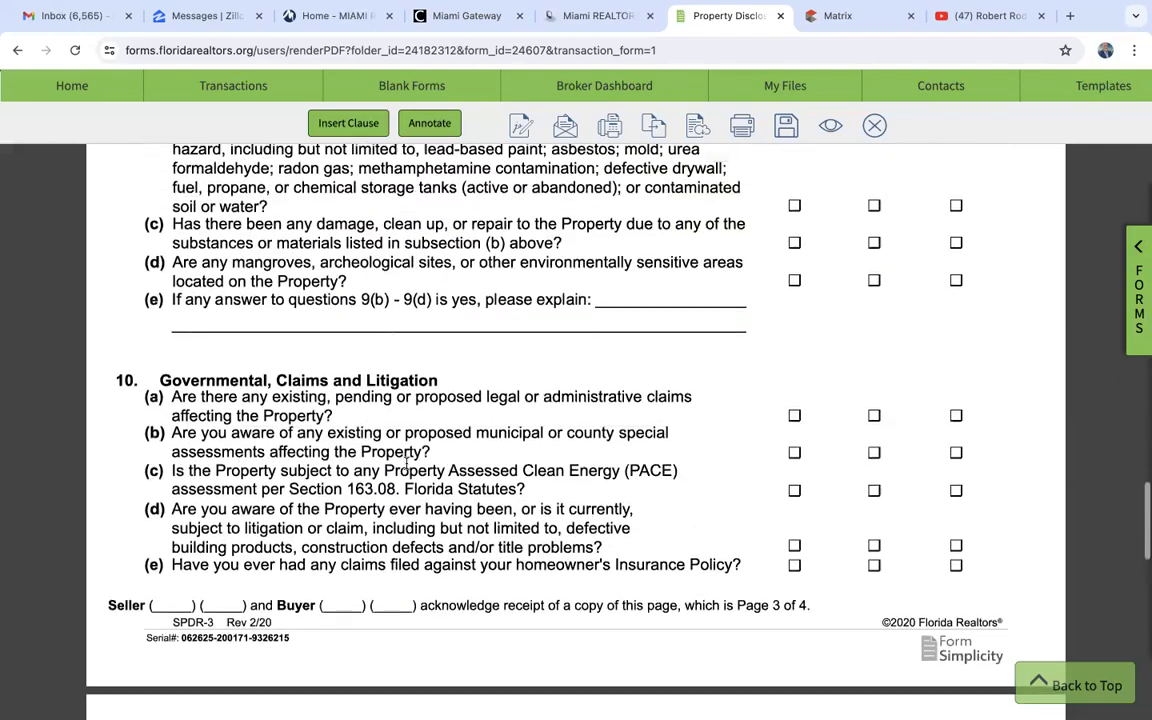
pyautogui.scroll(-15, 406, 463)
pyautogui.scroll(2, 406, 465)
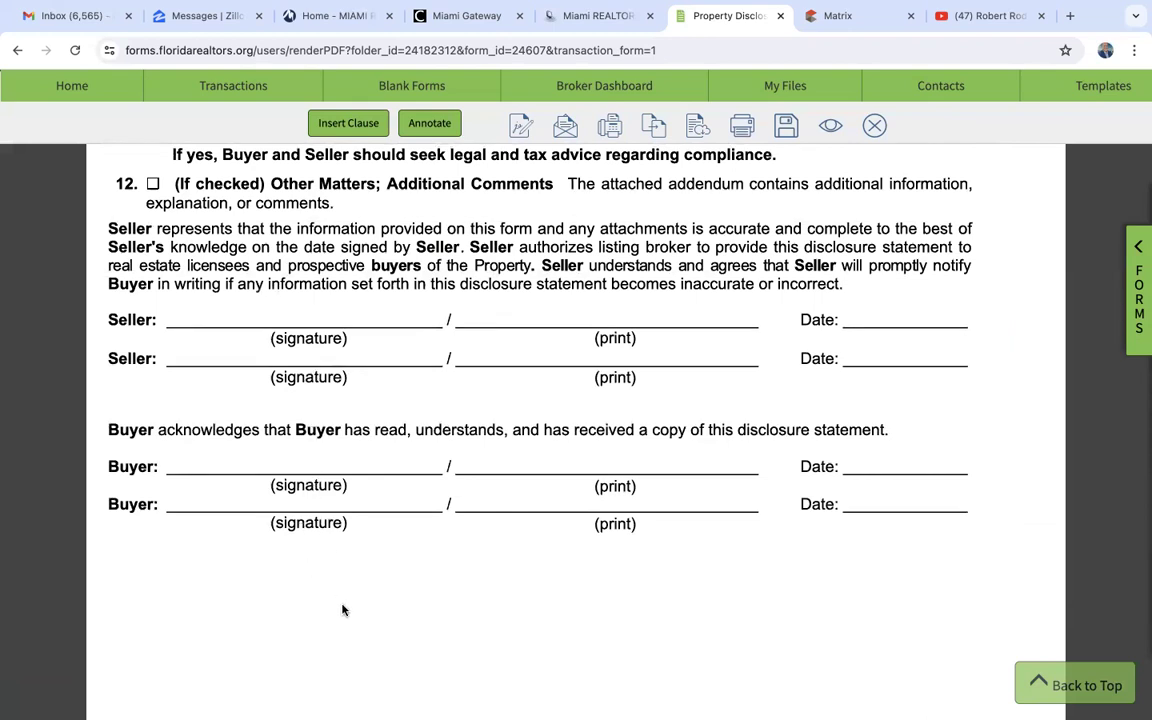
pyautogui.scroll(13, 342, 610)
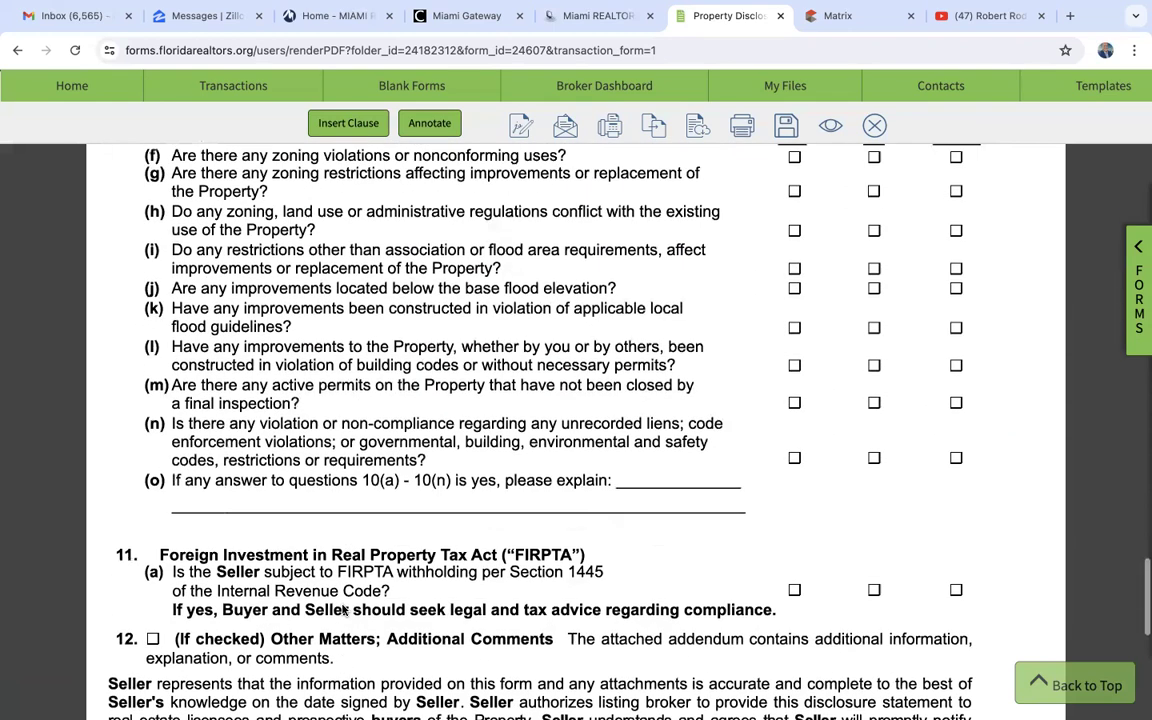
pyautogui.scroll(5, 342, 610)
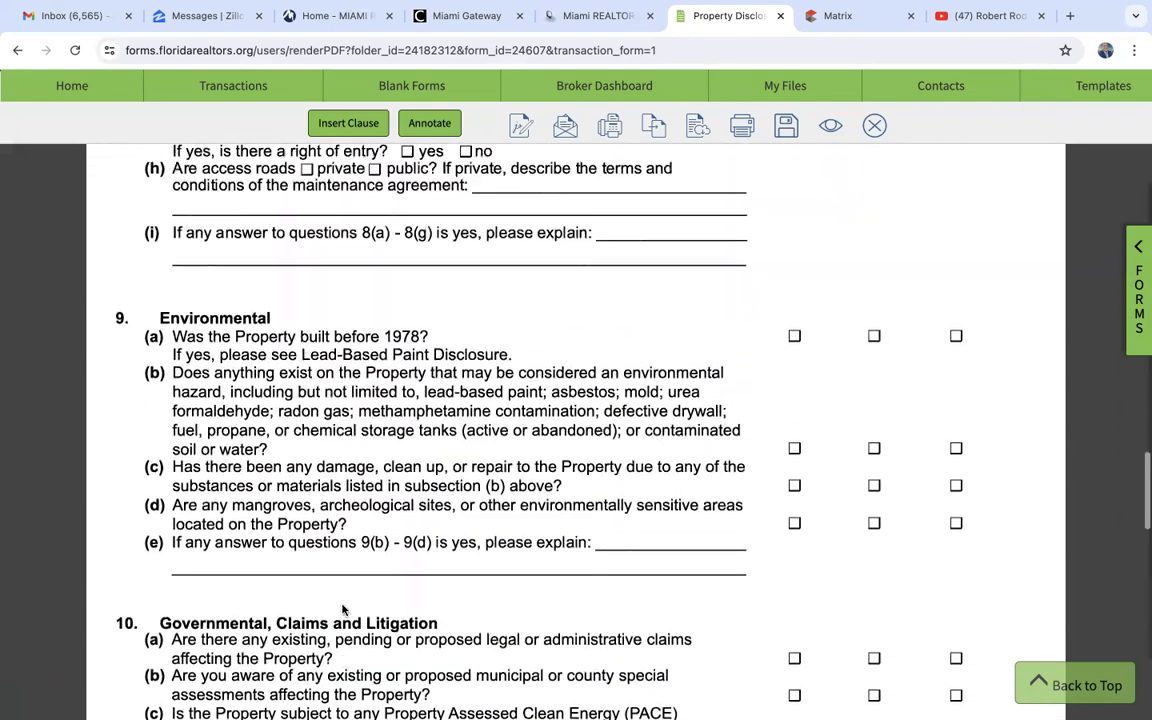
pyautogui.scroll(10, 342, 606)
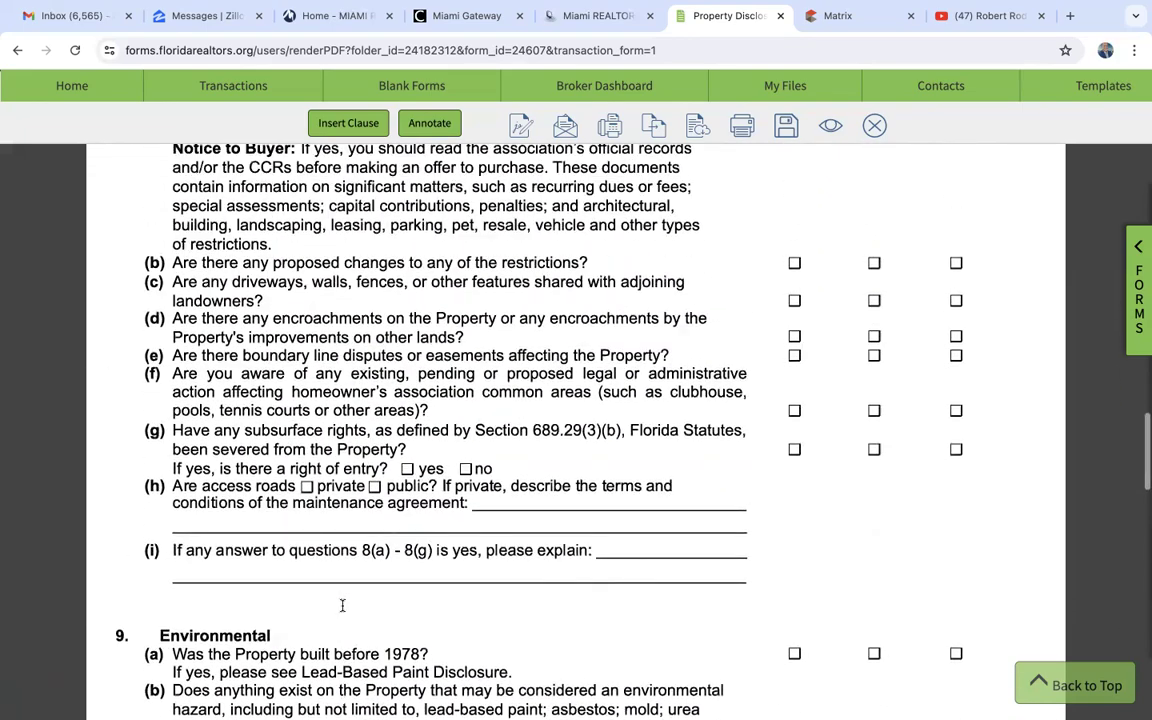
pyautogui.scroll(5, 342, 606)
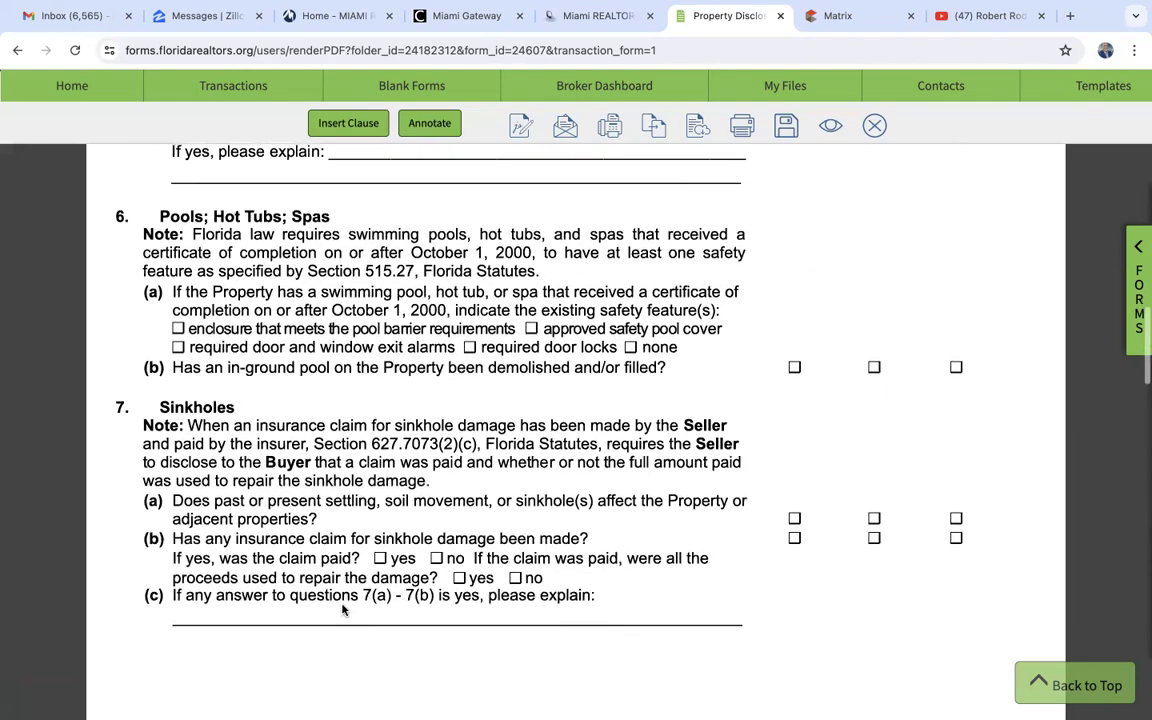
pyautogui.scroll(5, 342, 608)
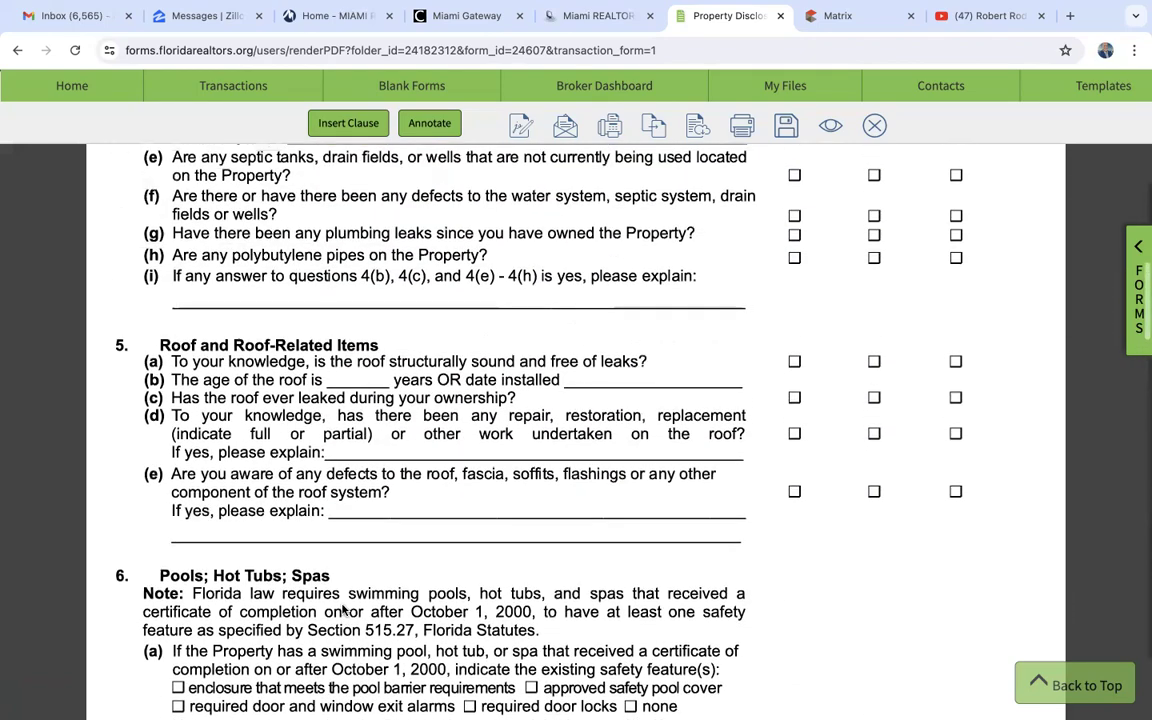
pyautogui.scroll(3, 949, 362)
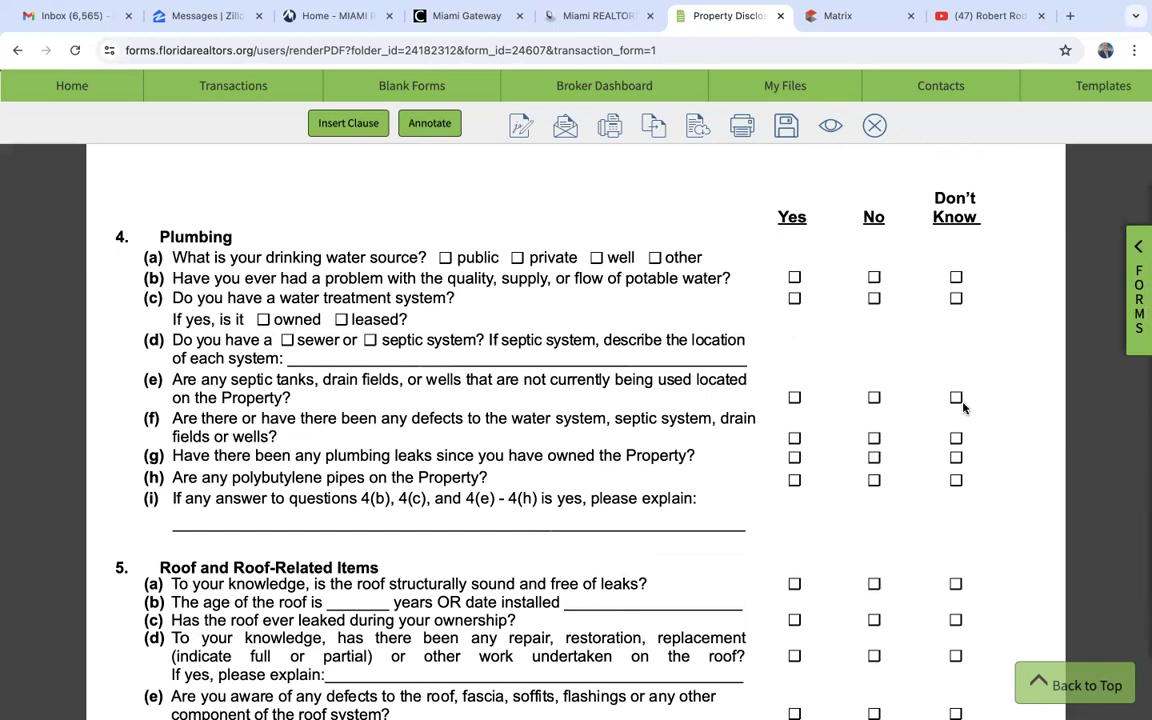
# - Close the property disclosure and open the transaction's Modification to Listing Agreement form
pyautogui.click(872, 127)
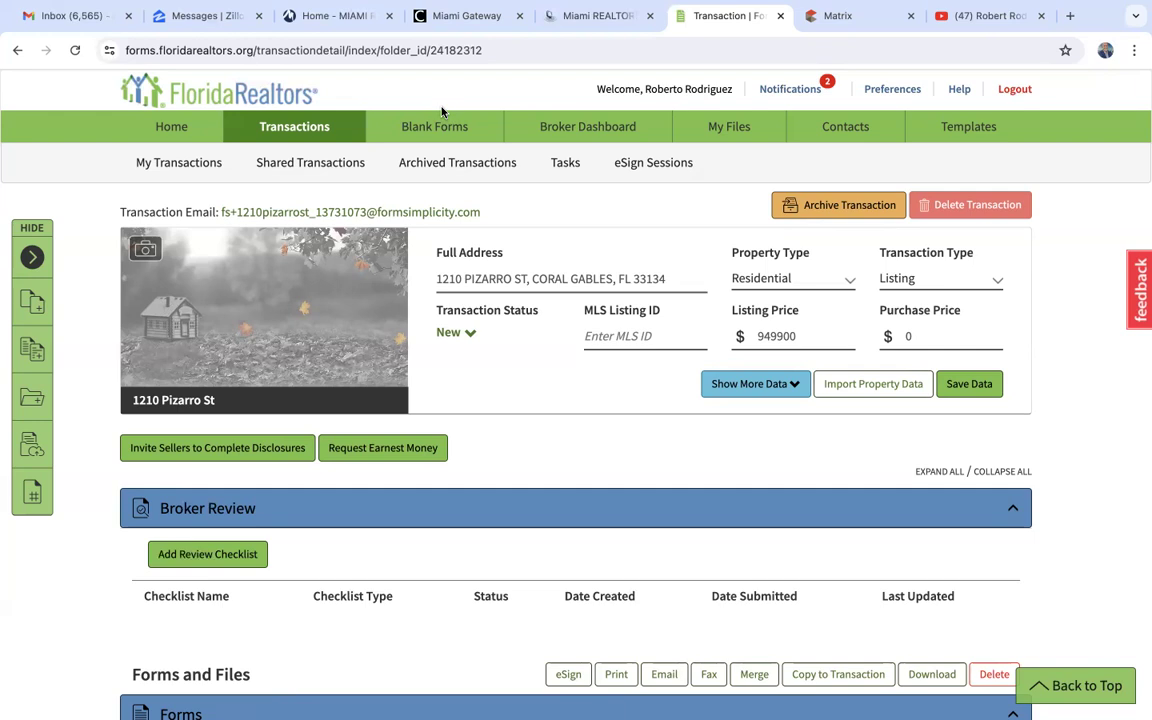
pyautogui.scroll(-5, 499, 476)
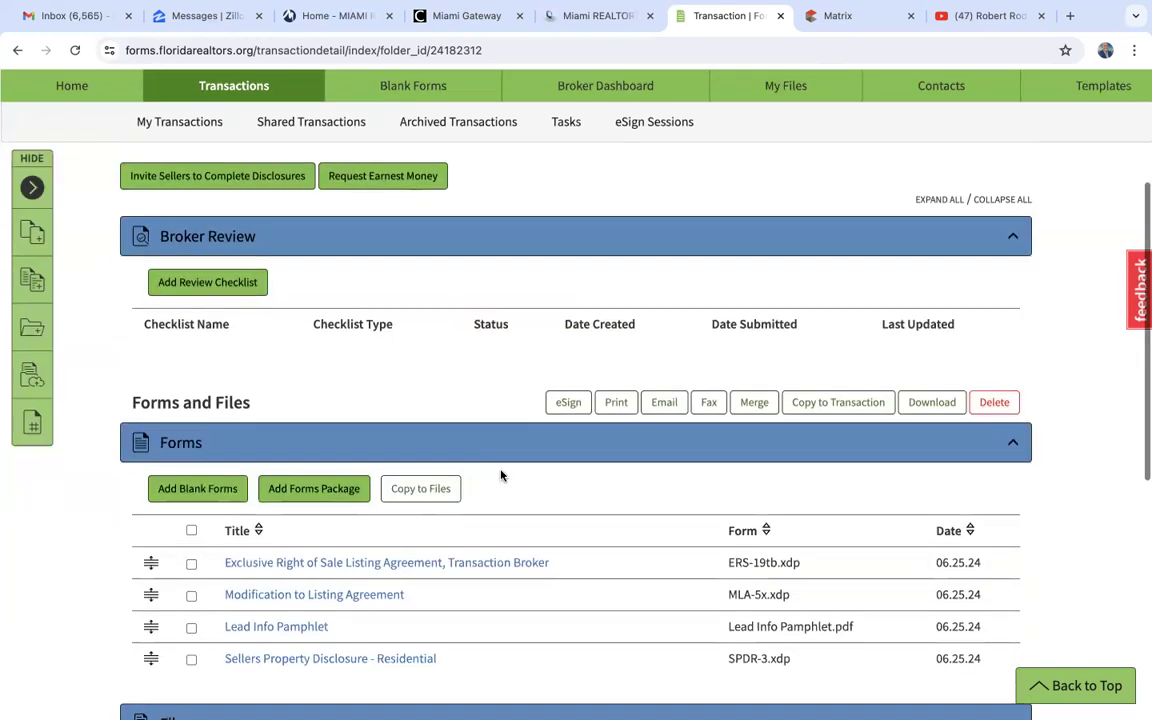
pyautogui.scroll(-1, 501, 476)
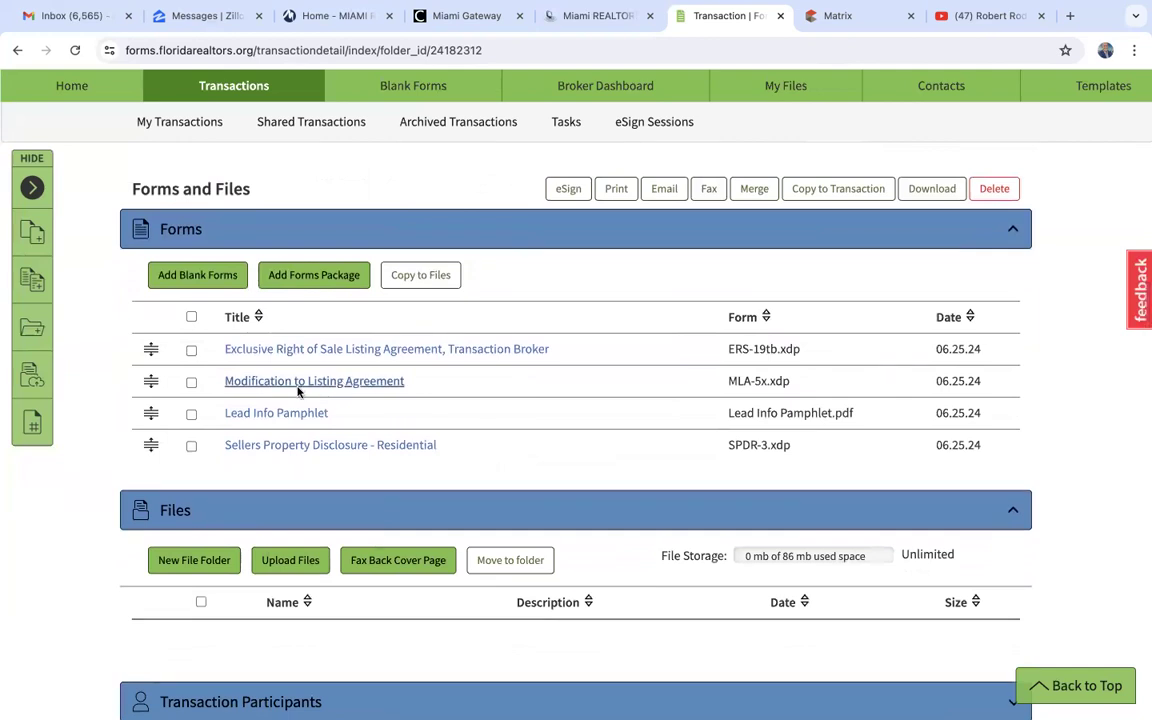
pyautogui.click(337, 386)
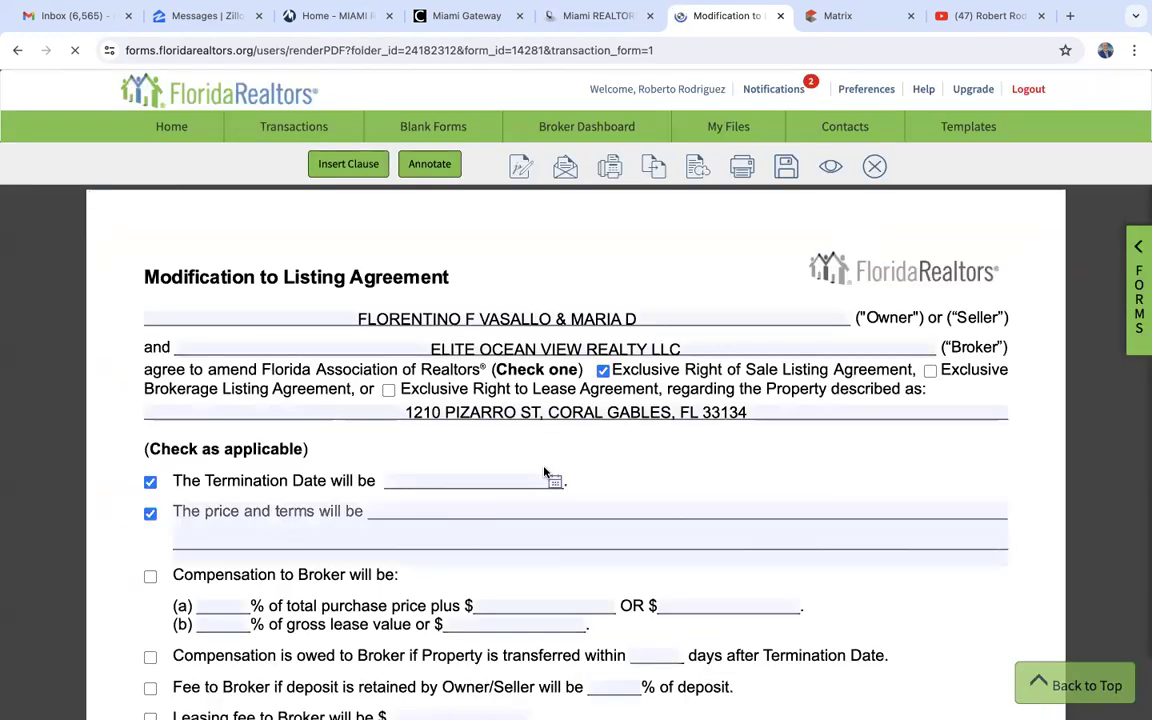
# - Examine the modification form's party details, termination date, price and terms, broker compensation, fee and termination clauses
pyautogui.scroll(-1, 544, 468)
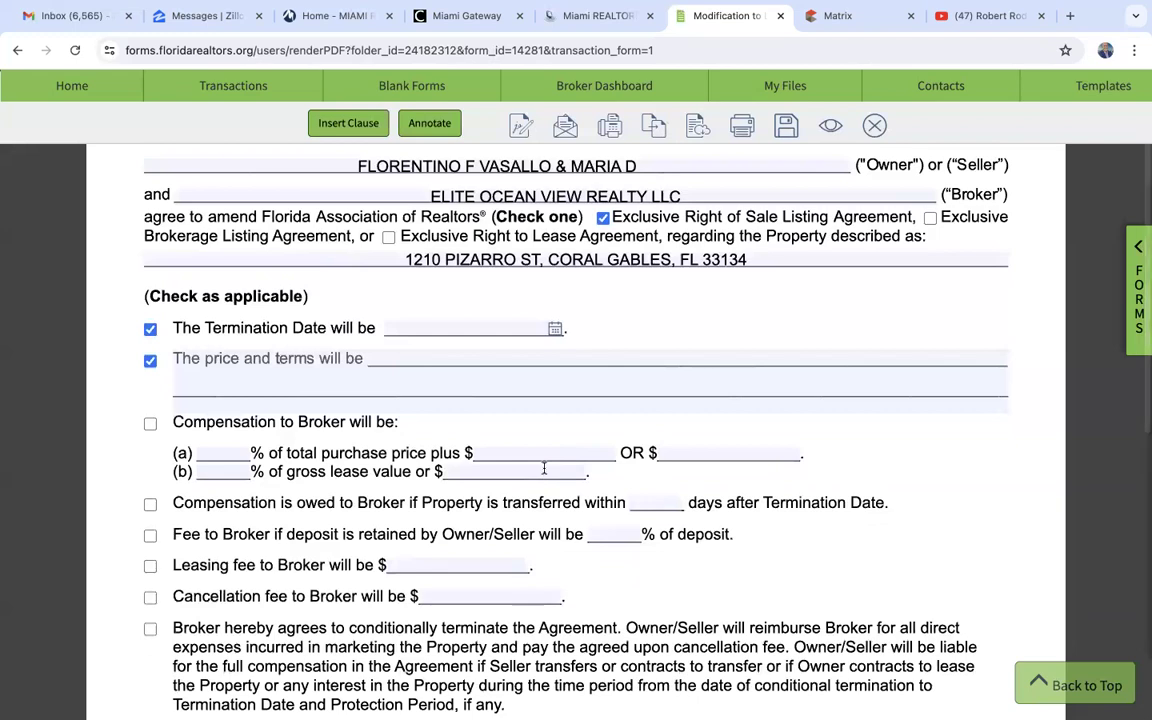
pyautogui.scroll(1, 544, 468)
pyautogui.scroll(1, 544, 468)
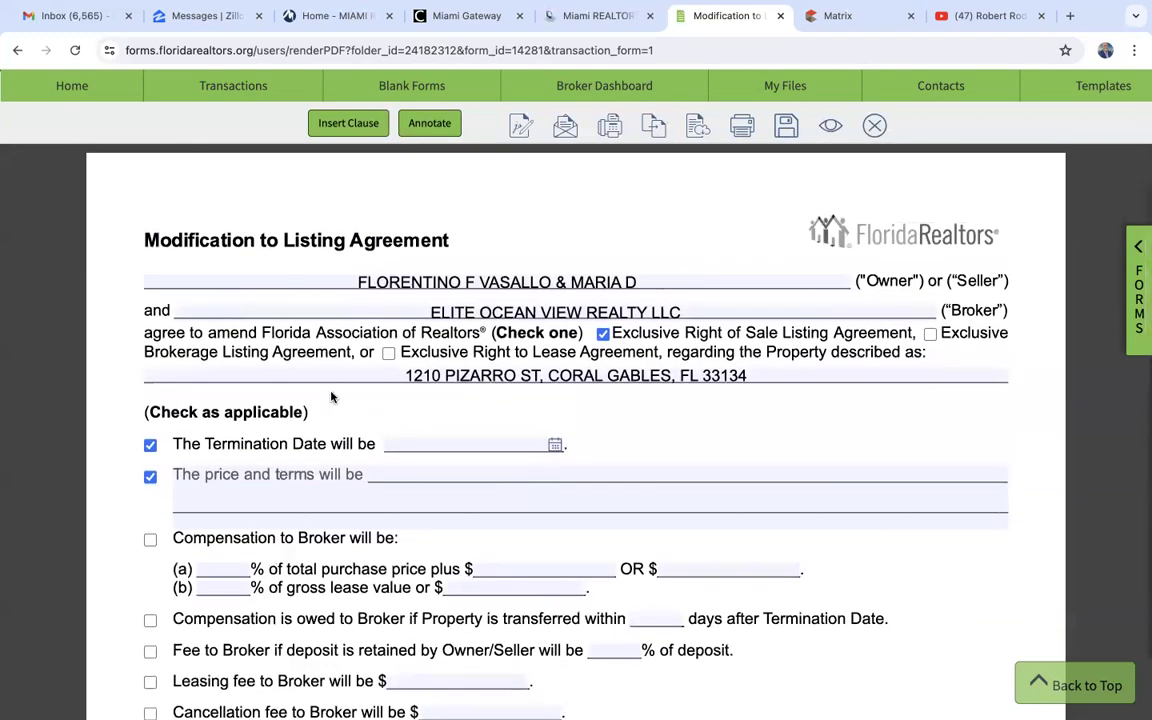
pyautogui.scroll(-2, 388, 455)
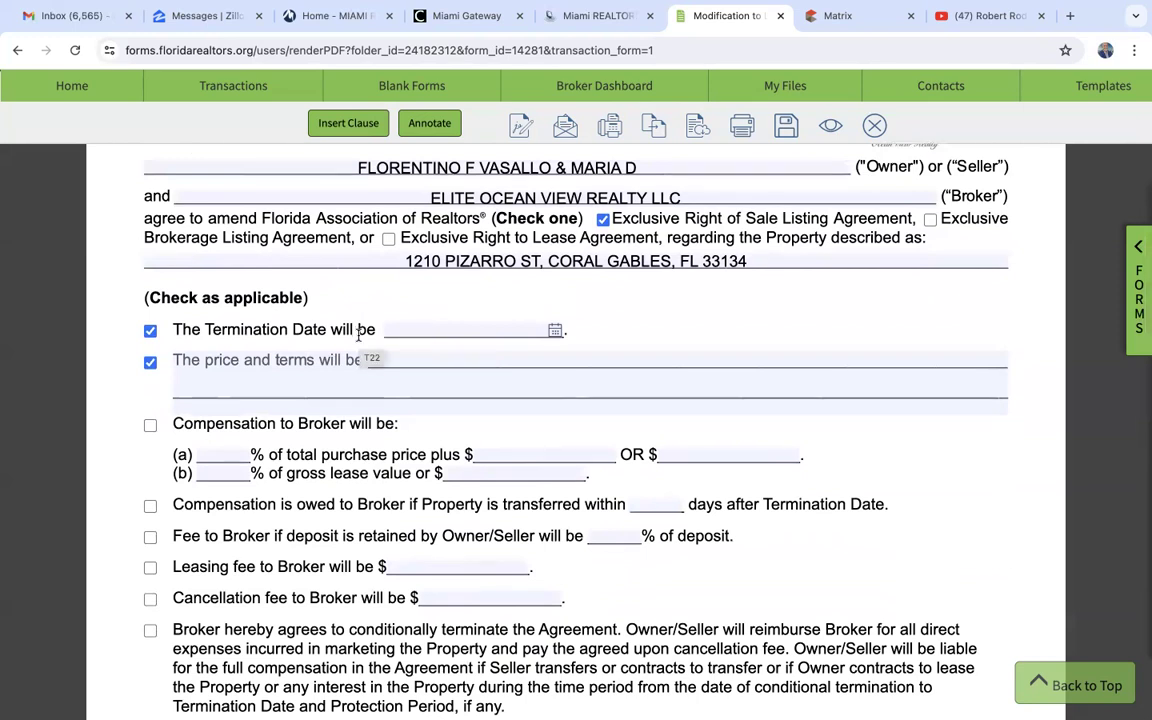
pyautogui.scroll(-2, 418, 370)
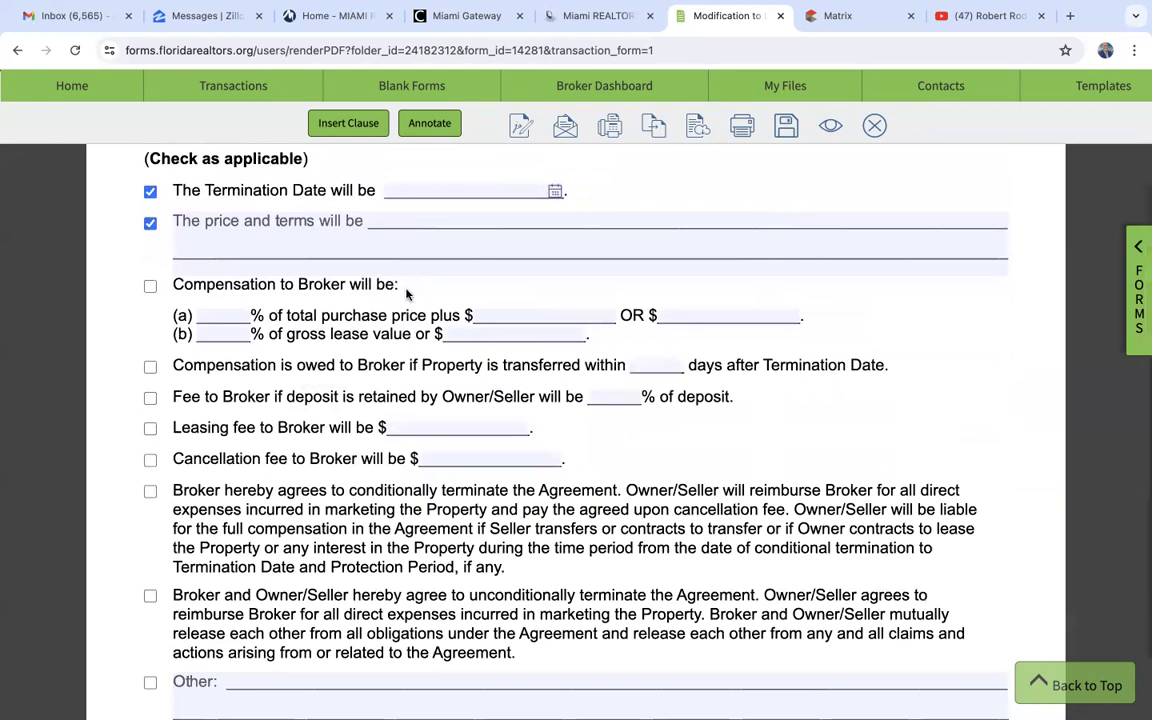
pyautogui.scroll(-2, 309, 334)
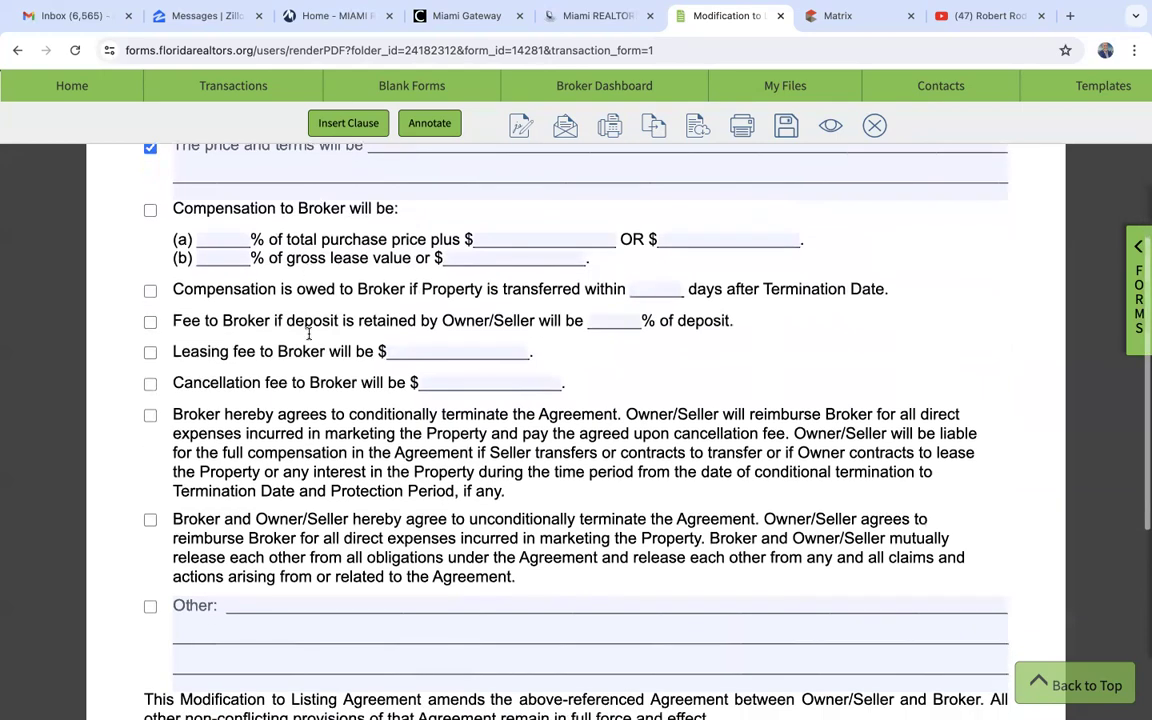
pyautogui.scroll(-5, 635, 385)
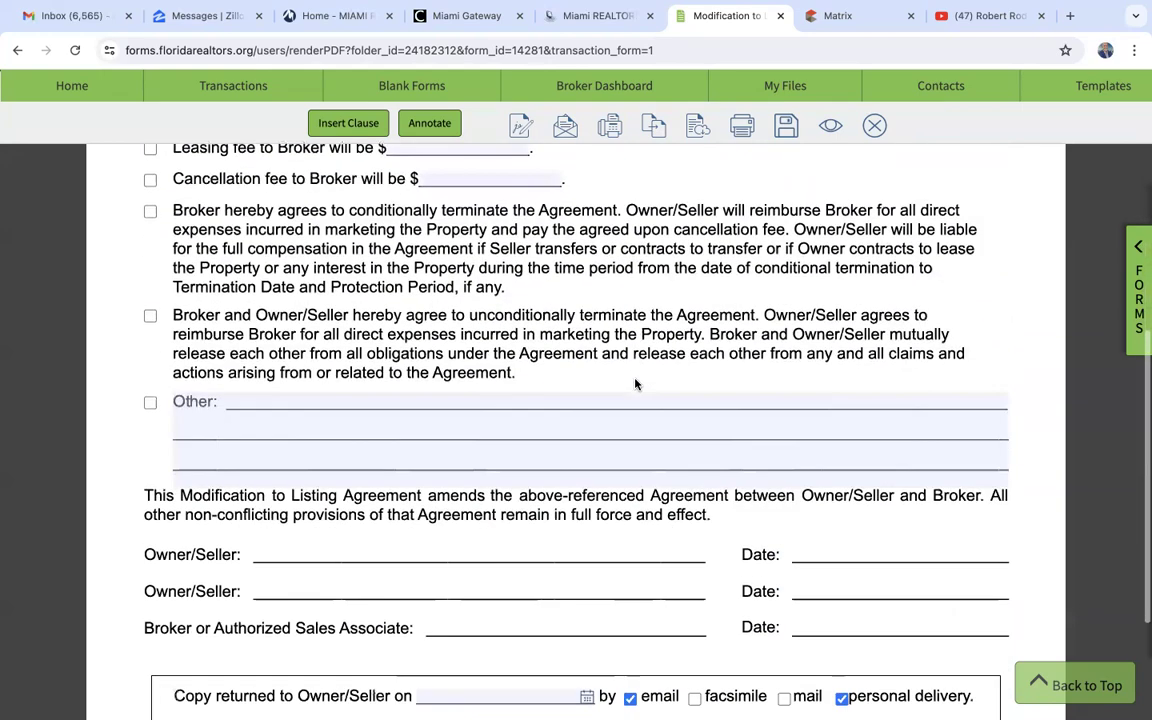
pyautogui.scroll(4, 635, 384)
pyautogui.scroll(9, 635, 385)
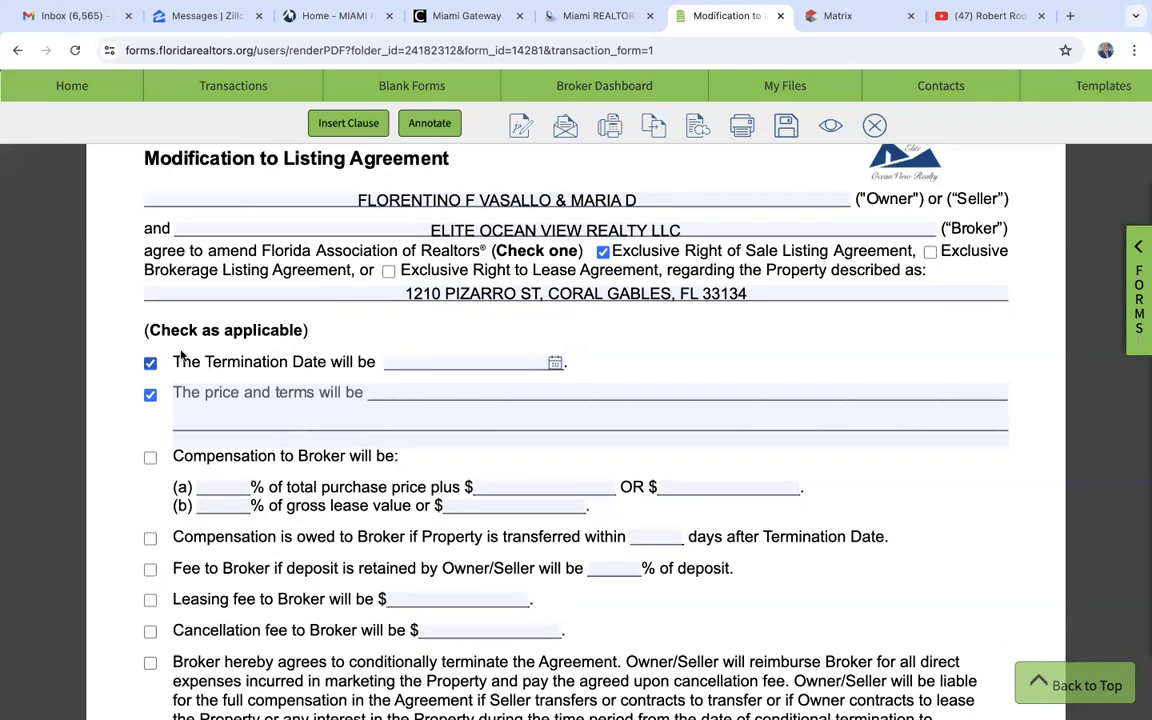
pyautogui.scroll(2, 340, 330)
# - Mark the Cancellation fee to Broker clause as applicable in the Modification to Listing Agreement
pyautogui.scroll(-3, 380, 368)
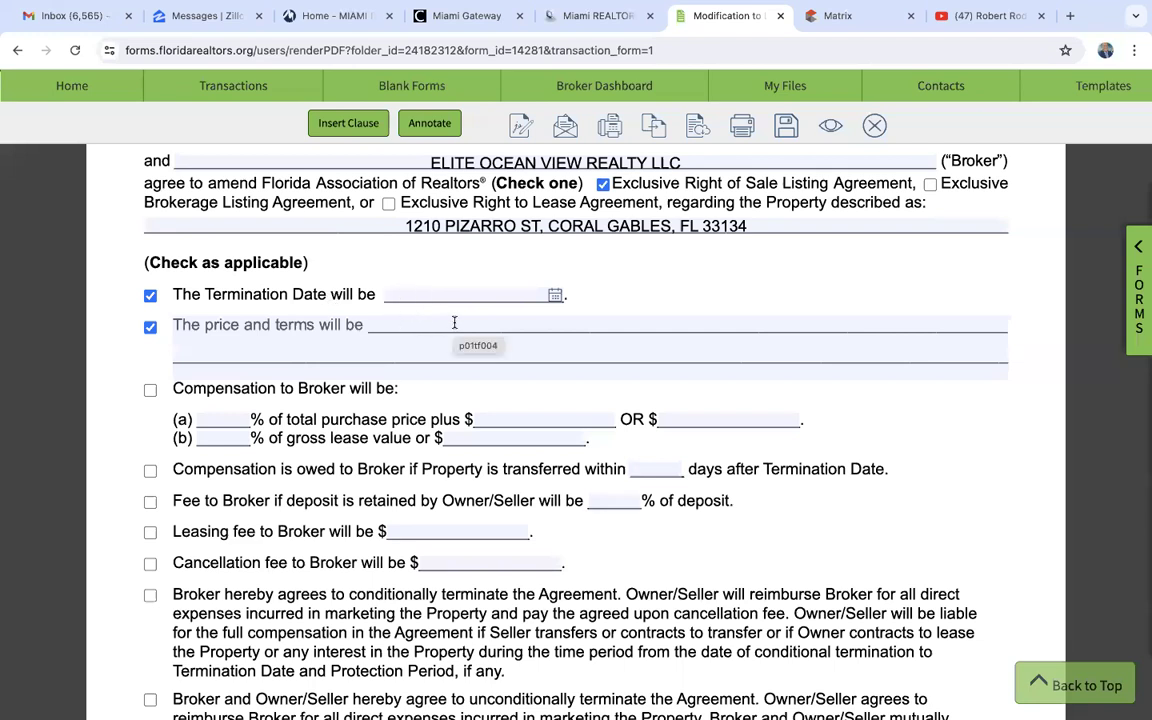
pyautogui.scroll(-2, 335, 411)
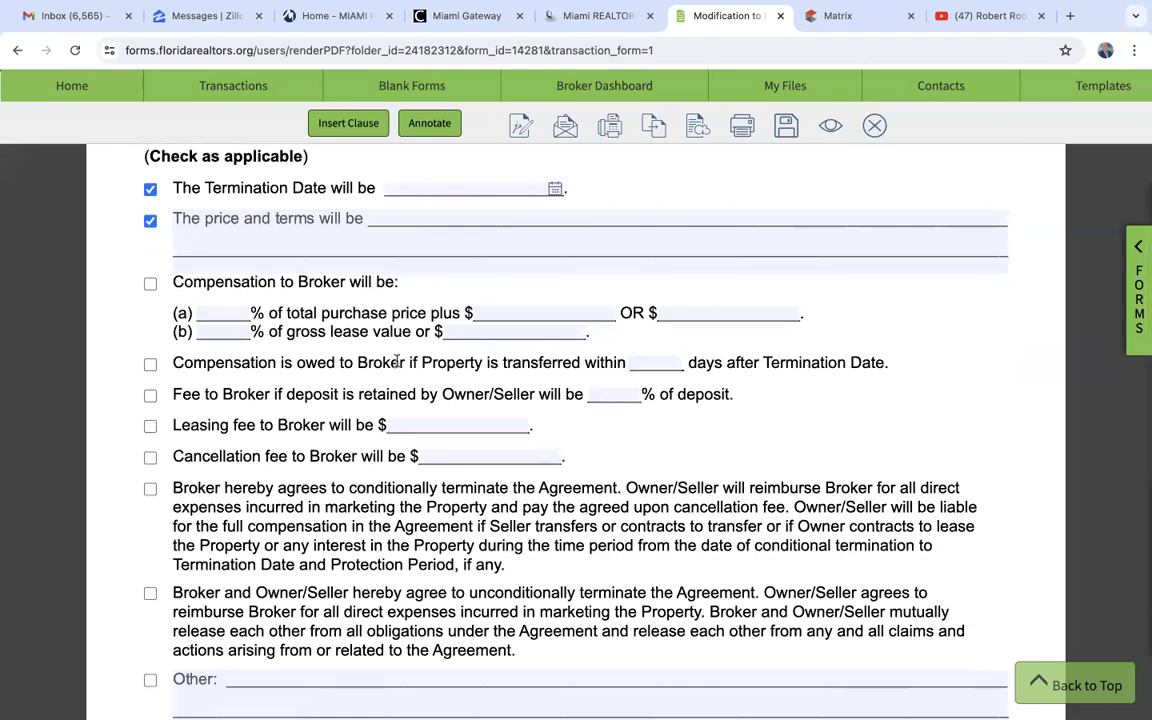
pyautogui.scroll(-2, 395, 361)
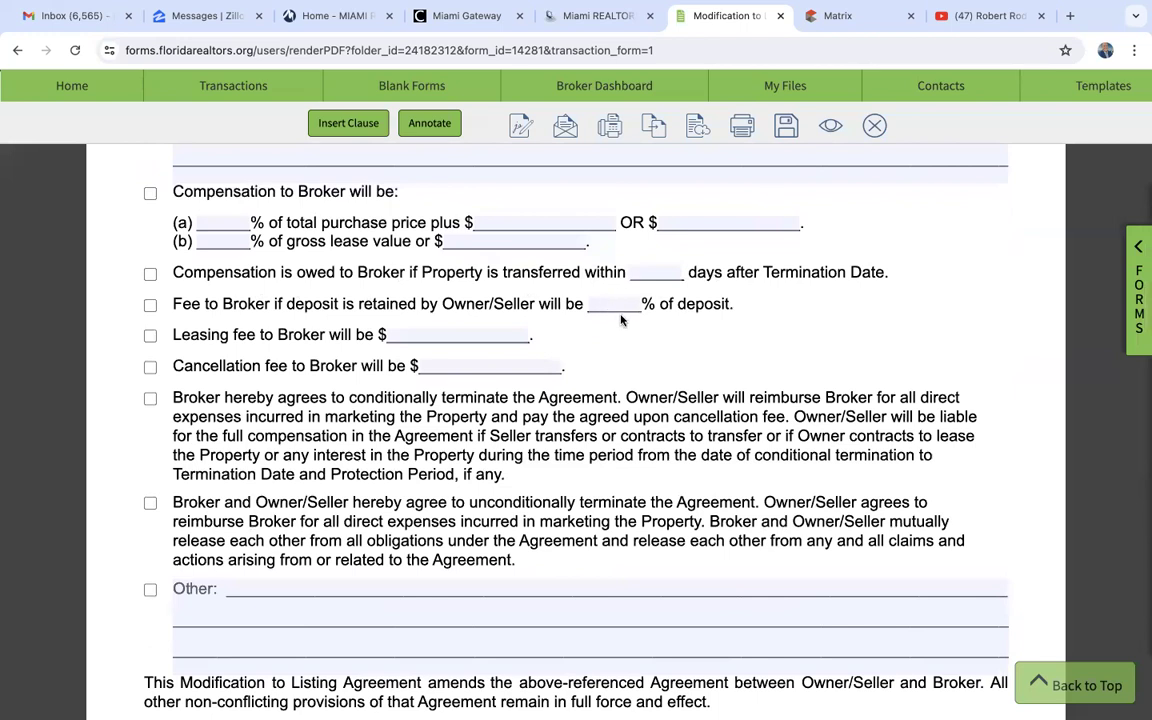
pyautogui.scroll(-1, 277, 365)
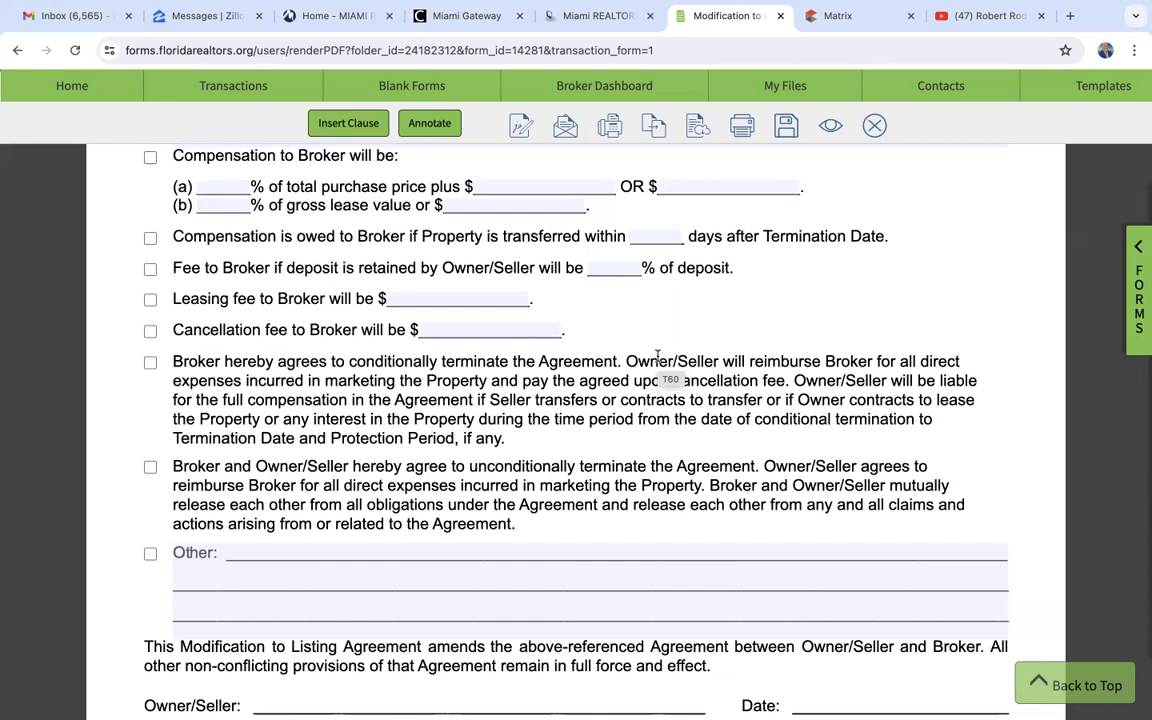
pyautogui.click(150, 331)
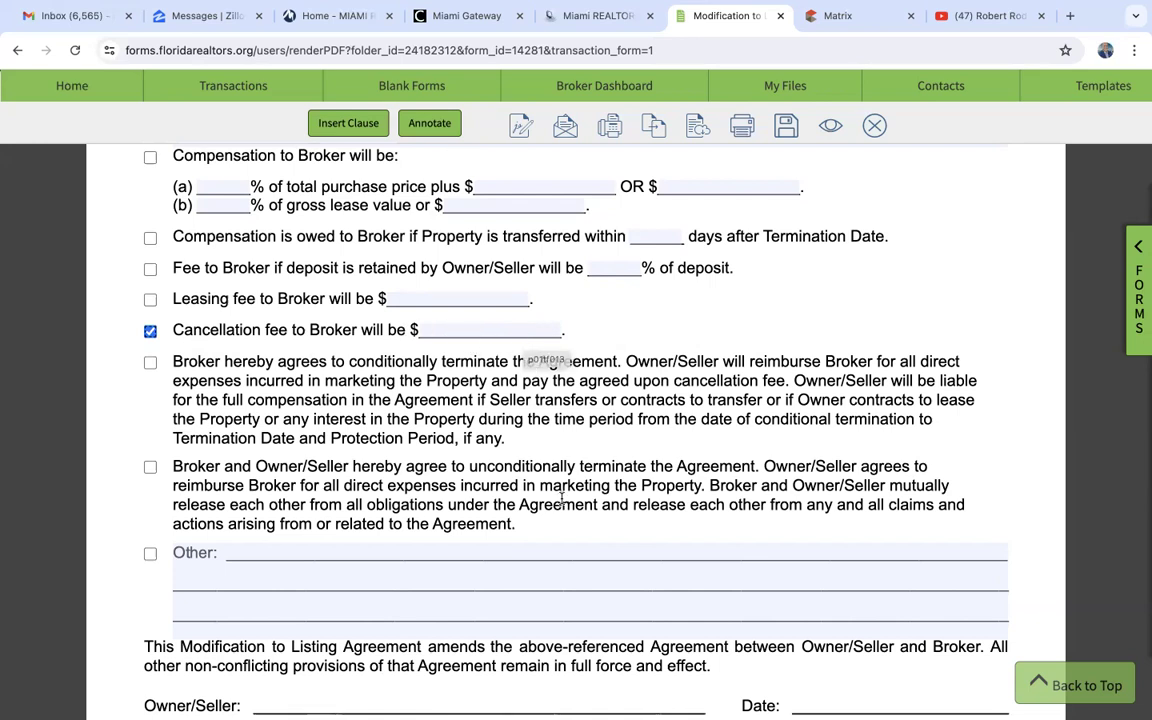
# - Check the rest of the Modification to Listing Agreement down to the signature and delivery section and close the form without saving
pyautogui.scroll(-5, 561, 500)
pyautogui.scroll(-1, 561, 500)
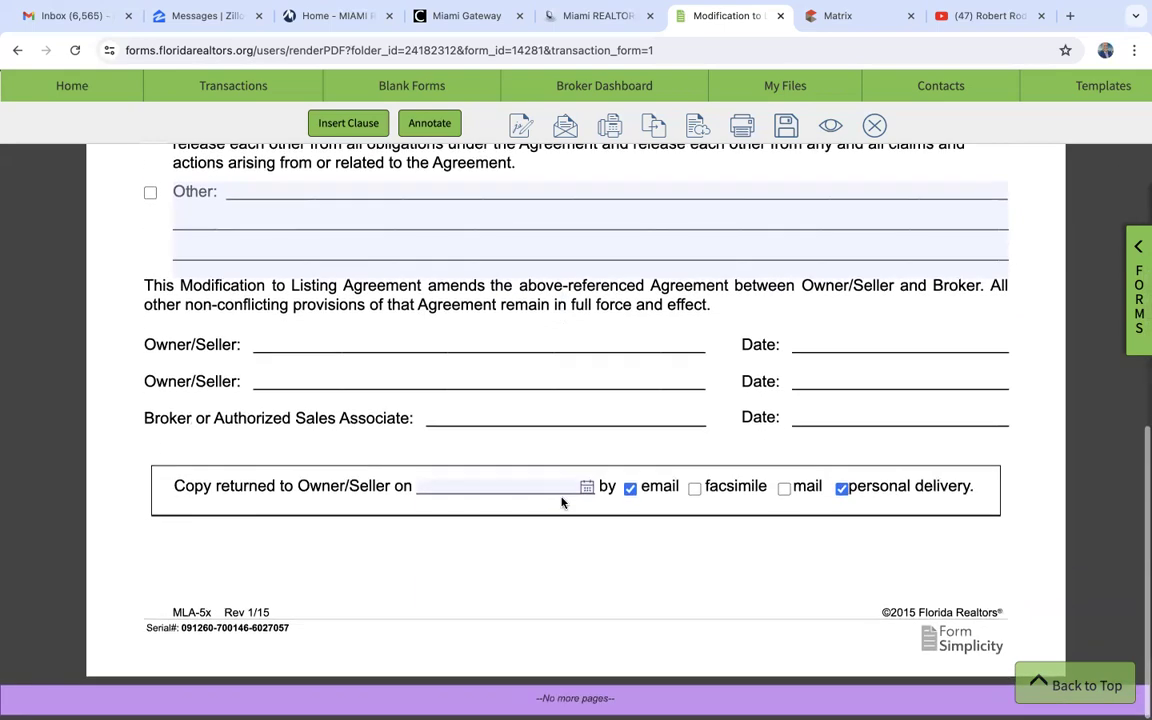
pyautogui.scroll(15, 562, 501)
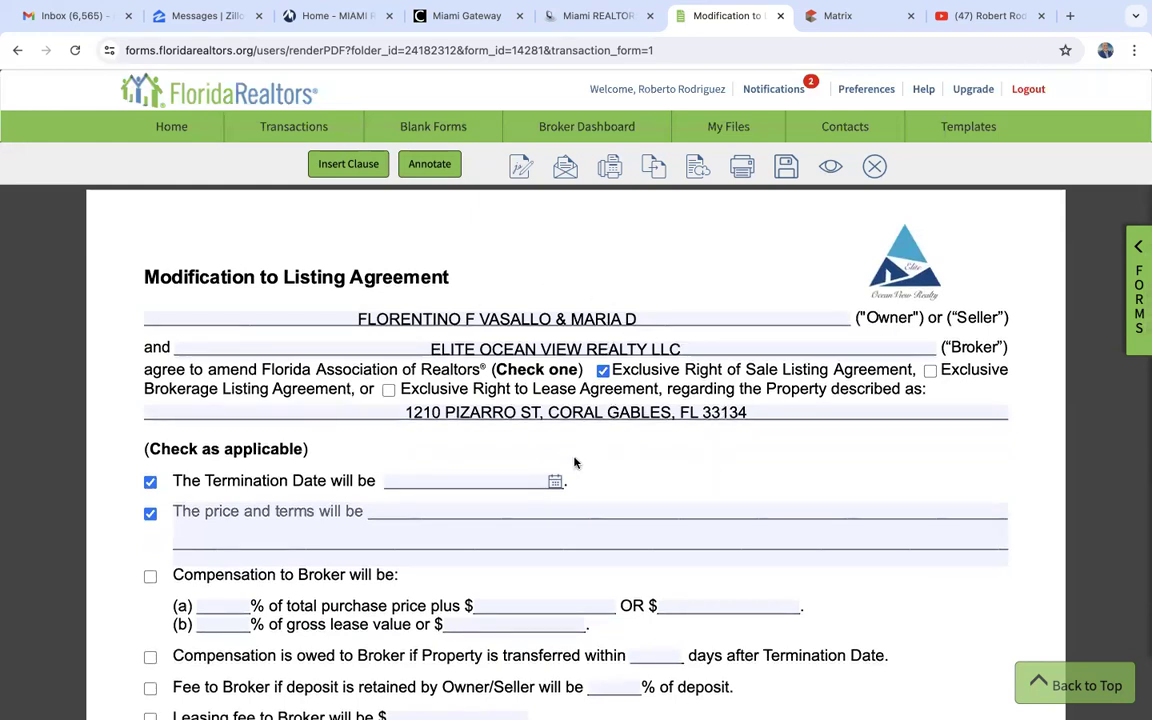
pyautogui.click(875, 168)
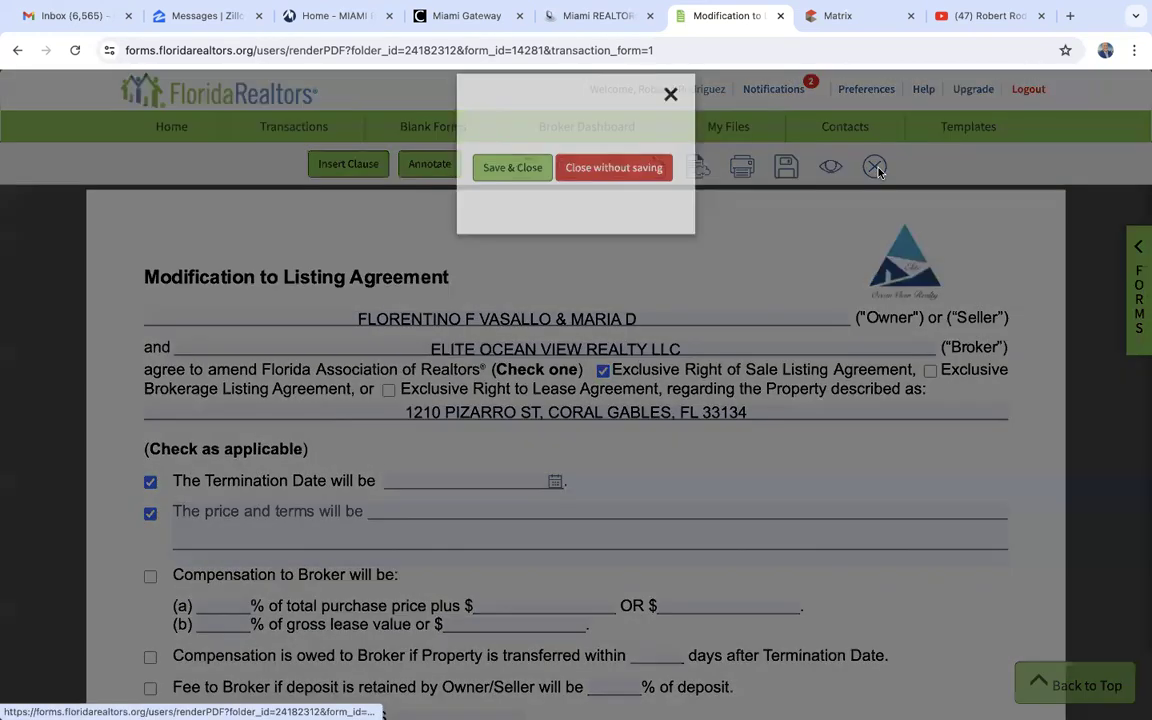
pyautogui.click(594, 253)
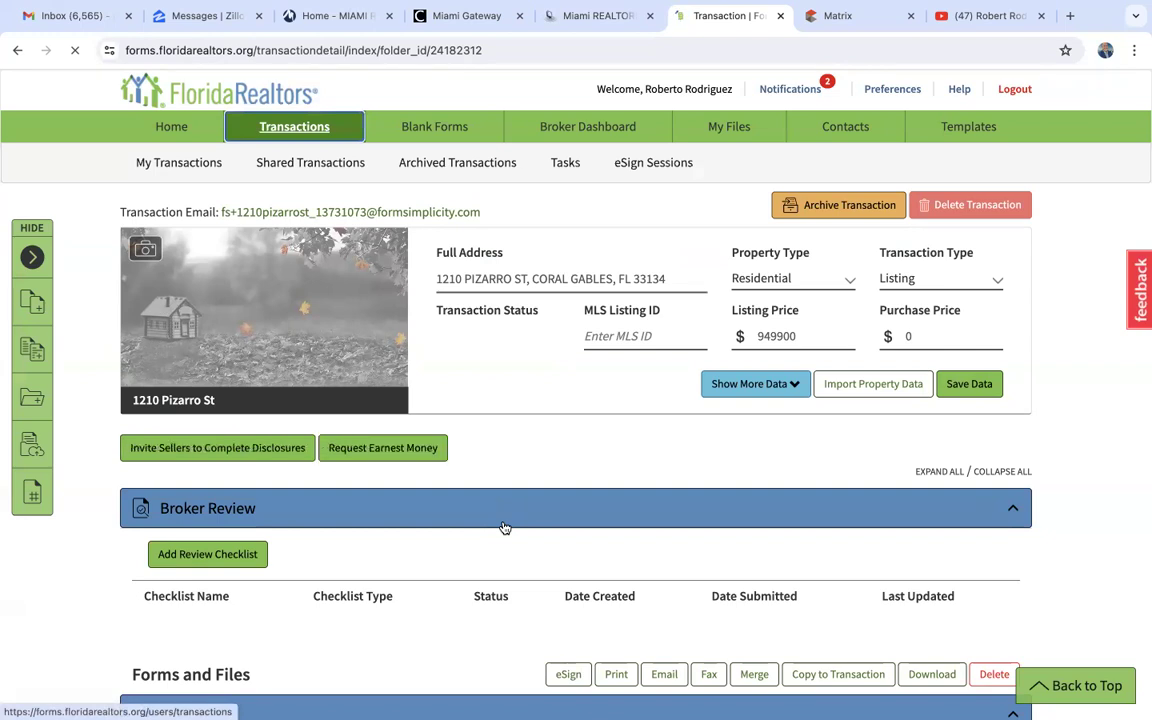
# - Add the brokerage-wide EXLUSIVE RIGHT TO LEASE forms package to the transaction, keeping the transaction's existing seller broker name and address
pyautogui.scroll(-3, 505, 528)
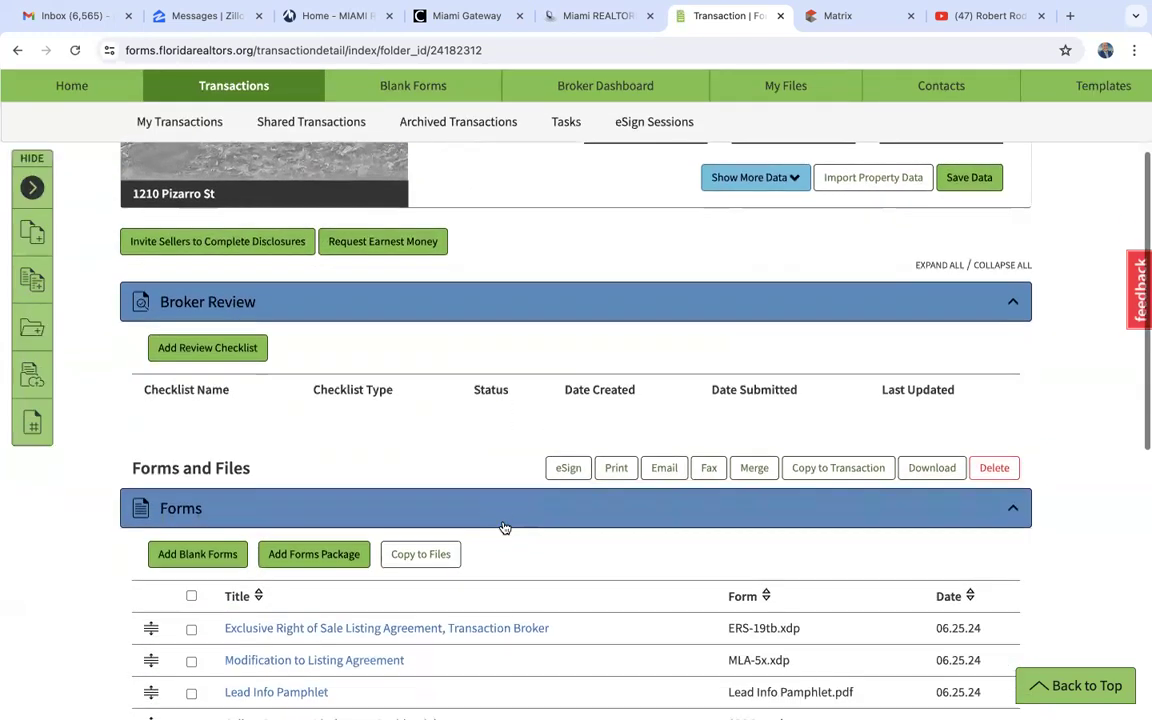
pyautogui.scroll(-2, 505, 528)
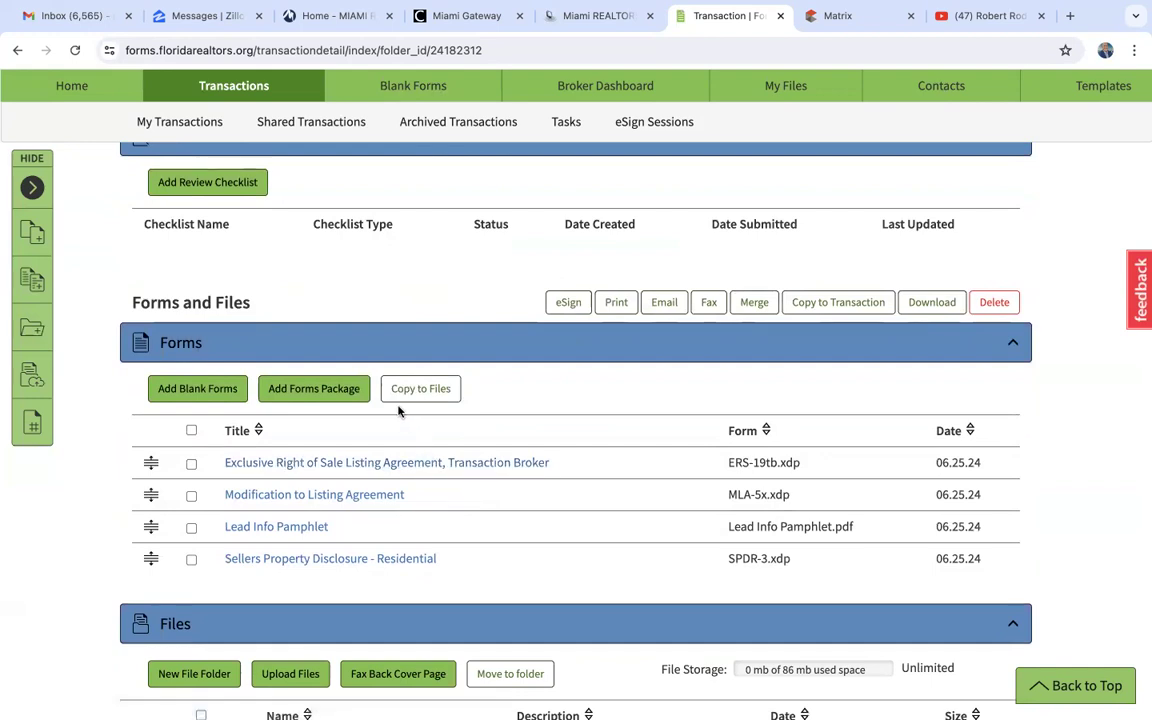
pyautogui.click(305, 389)
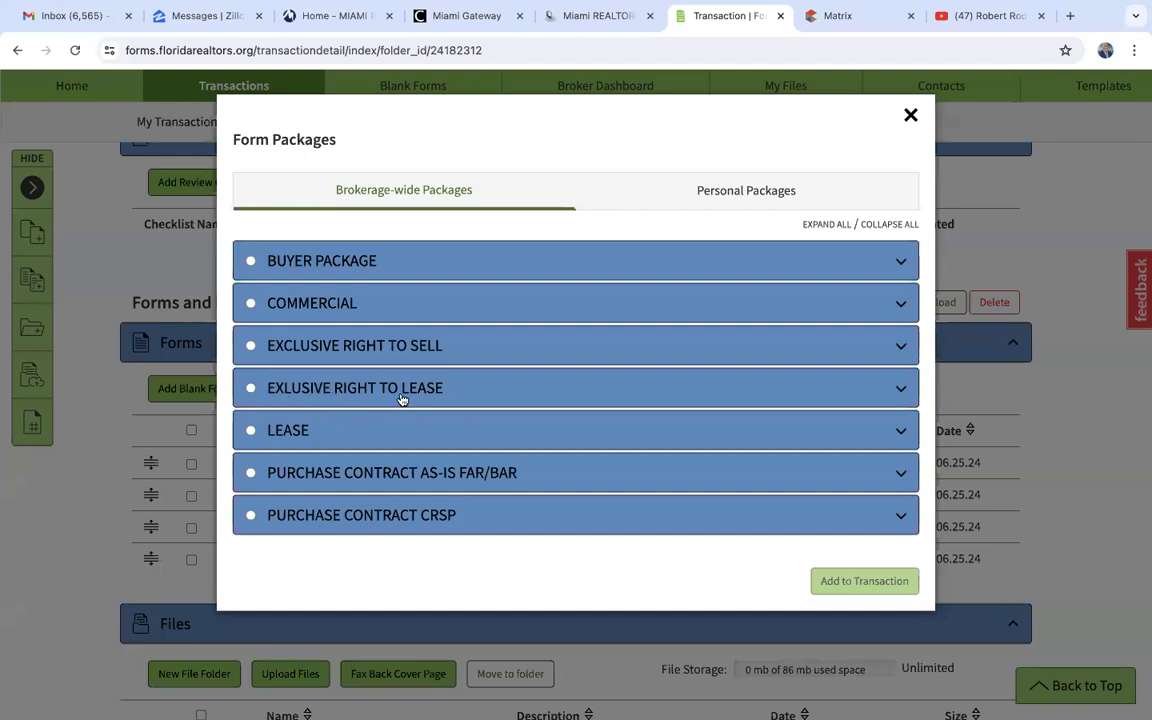
pyautogui.click(252, 390)
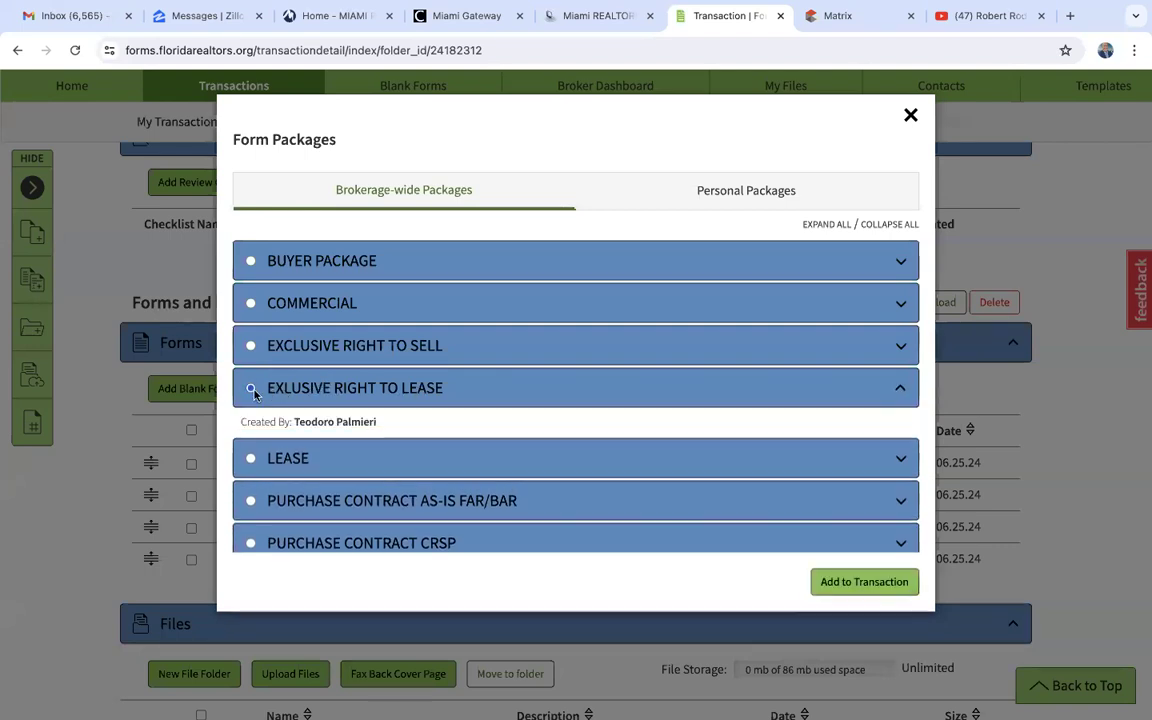
pyautogui.scroll(-2, 283, 497)
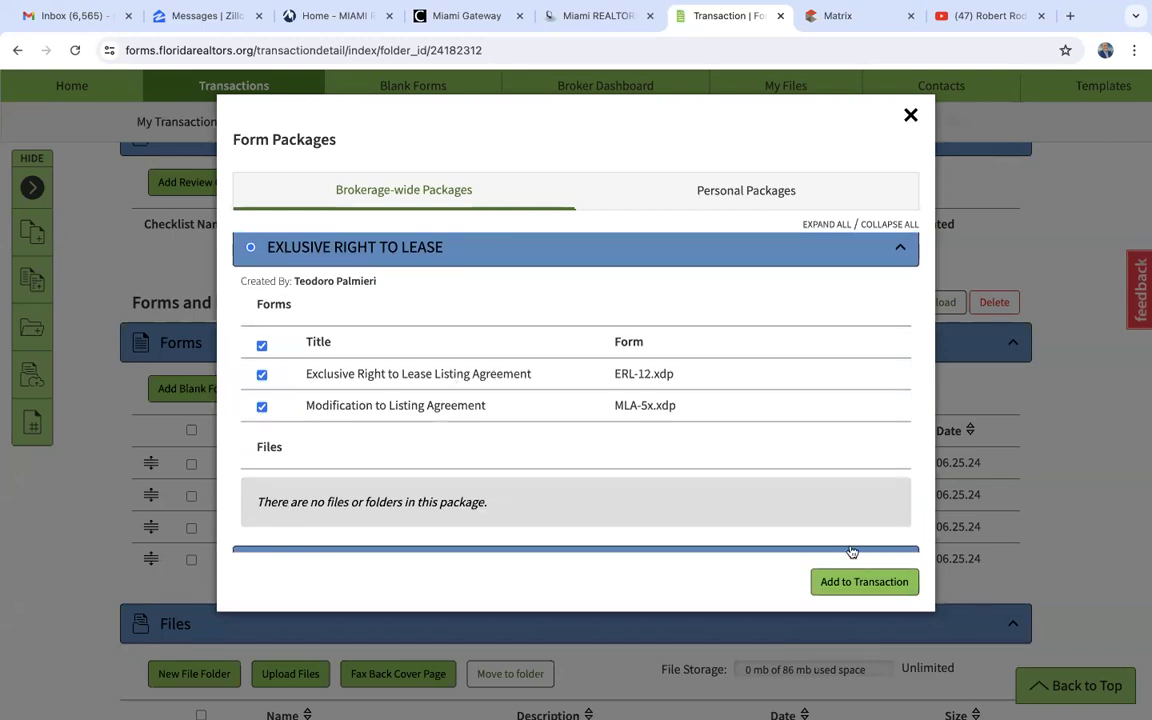
pyautogui.click(862, 584)
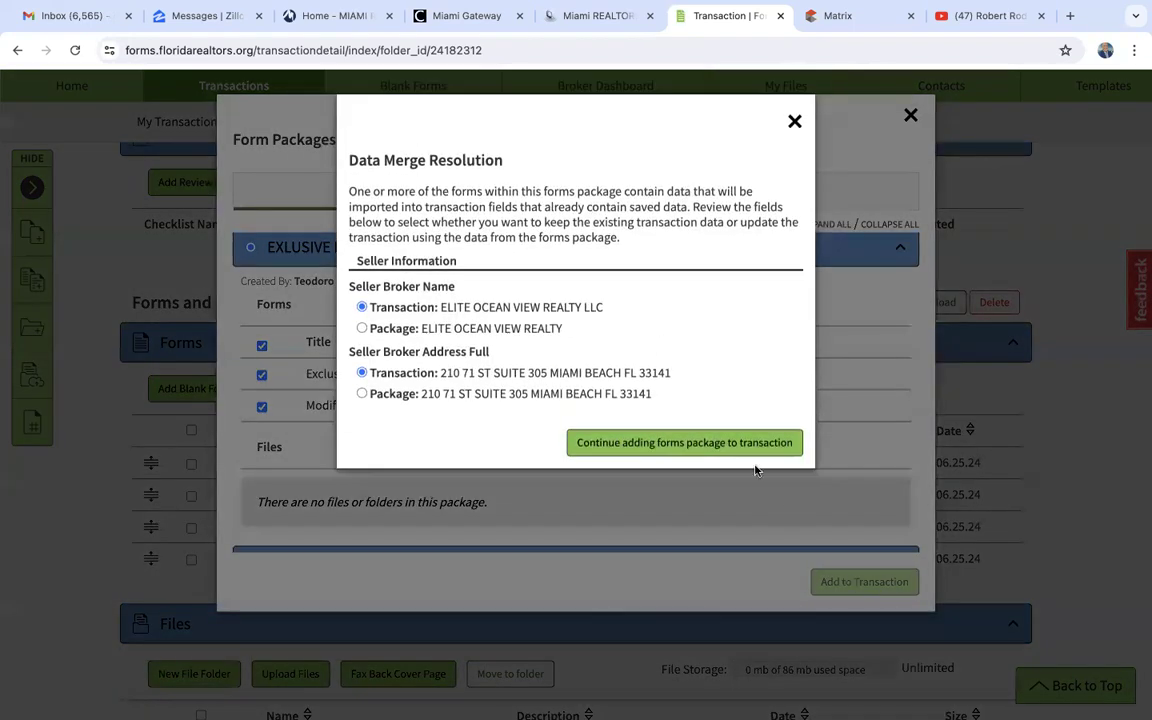
pyautogui.click(734, 443)
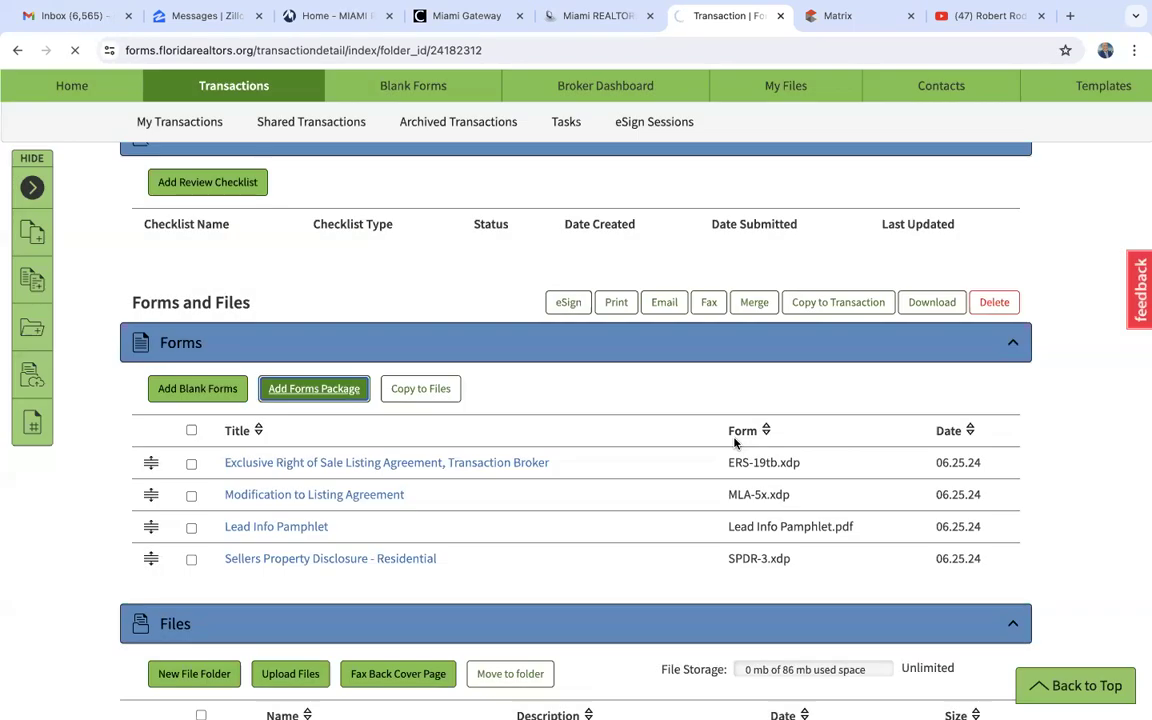
# - Open the transaction's Exclusive Right to Lease Listing Agreement and set the yearly rental rate to $6,000.00
pyautogui.scroll(-3, 539, 549)
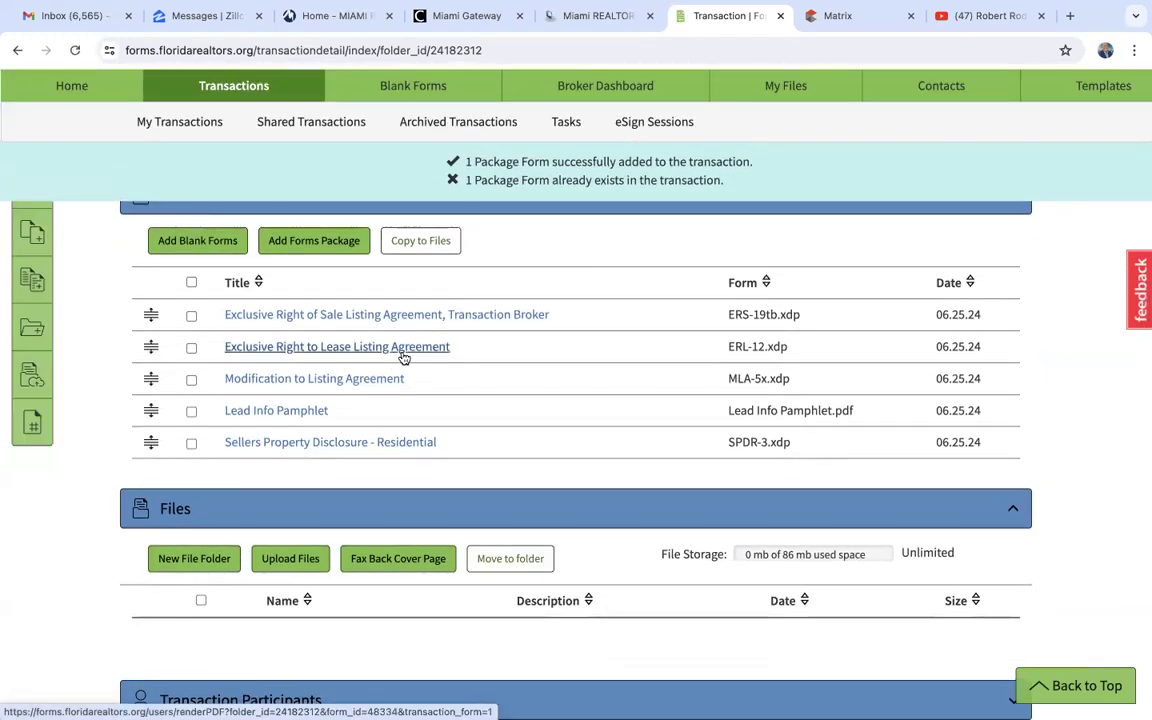
pyautogui.click(400, 348)
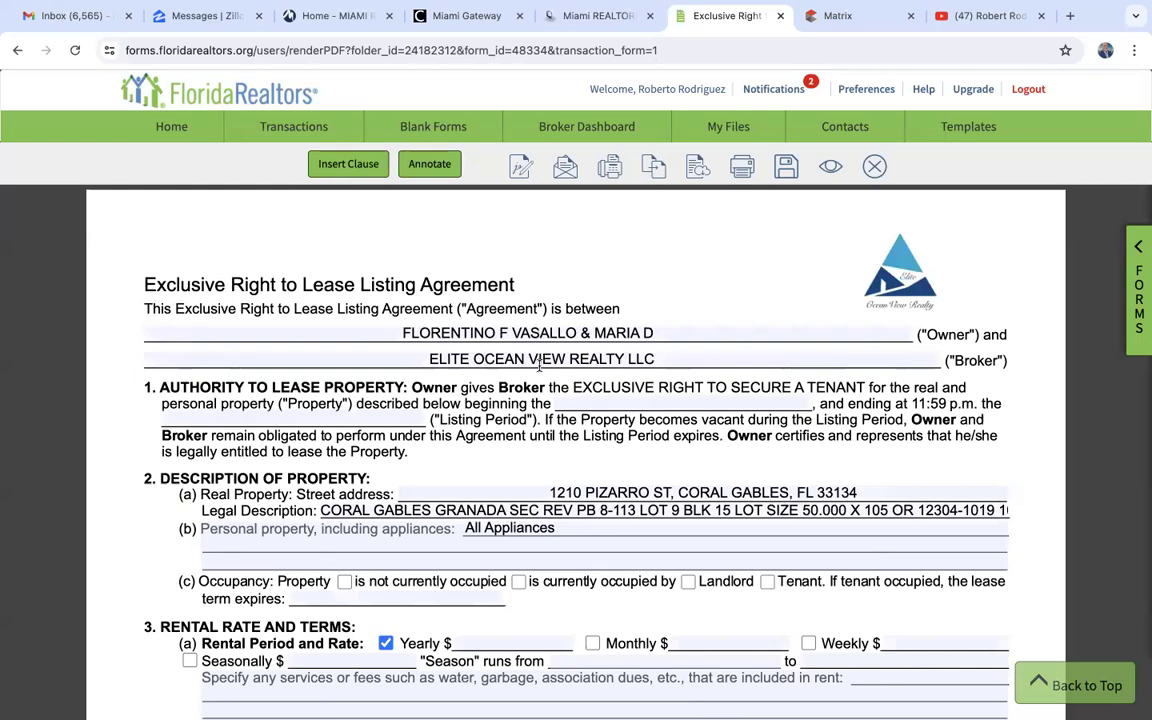
pyautogui.scroll(-3, 539, 366)
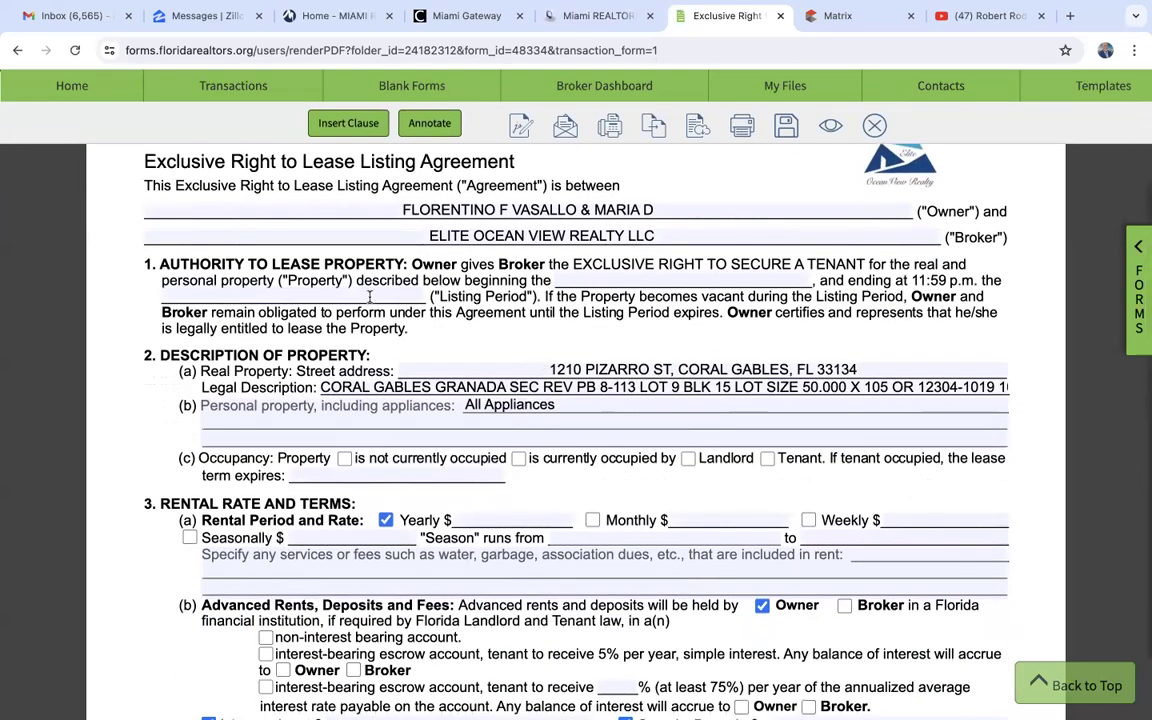
pyautogui.scroll(-2, 450, 300)
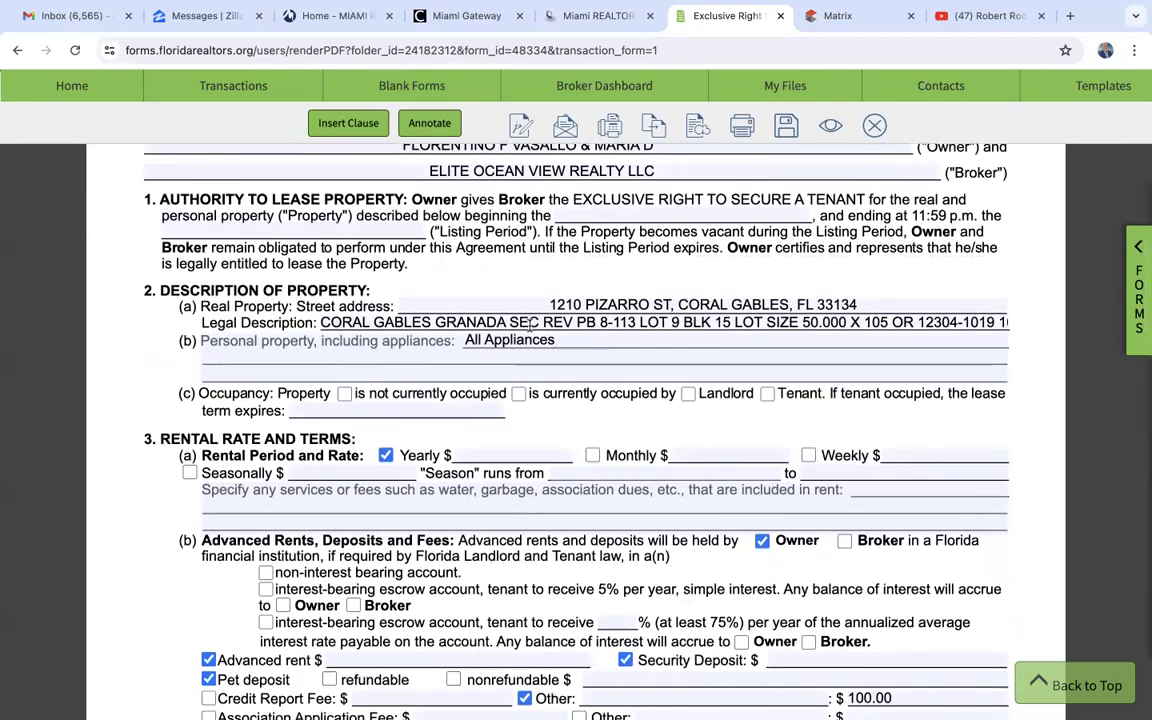
pyautogui.scroll(-1, 530, 325)
pyautogui.scroll(-2, 530, 325)
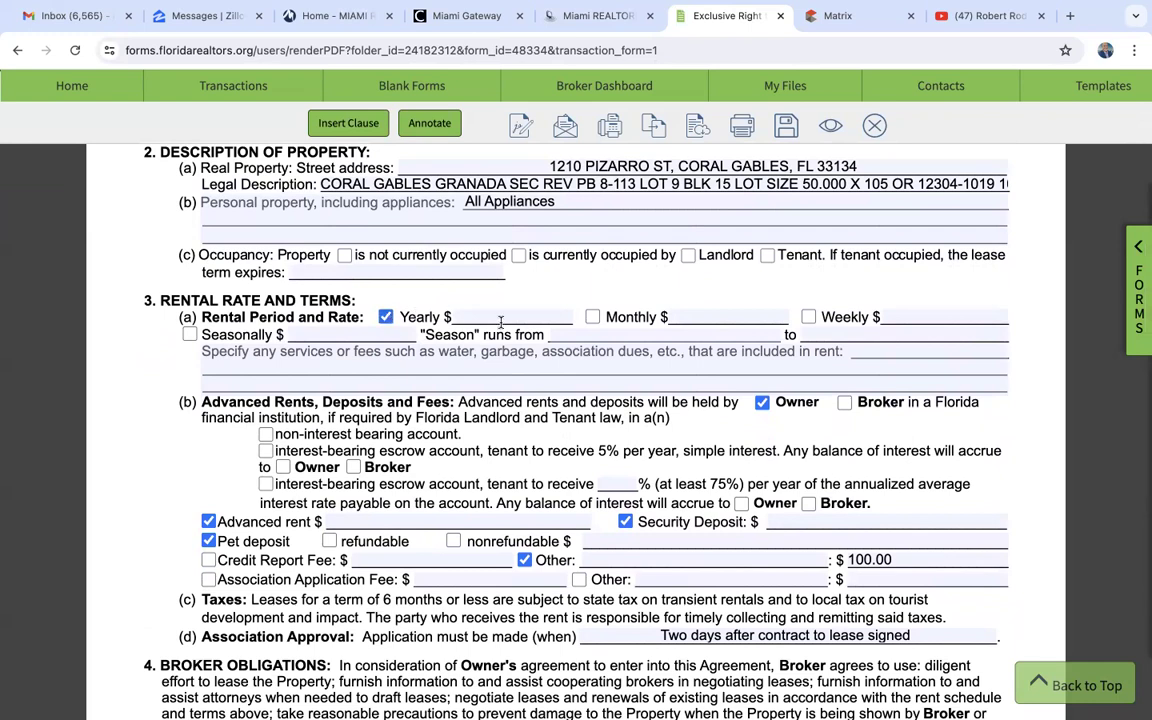
pyautogui.write('6000')
pyautogui.click(577, 296)
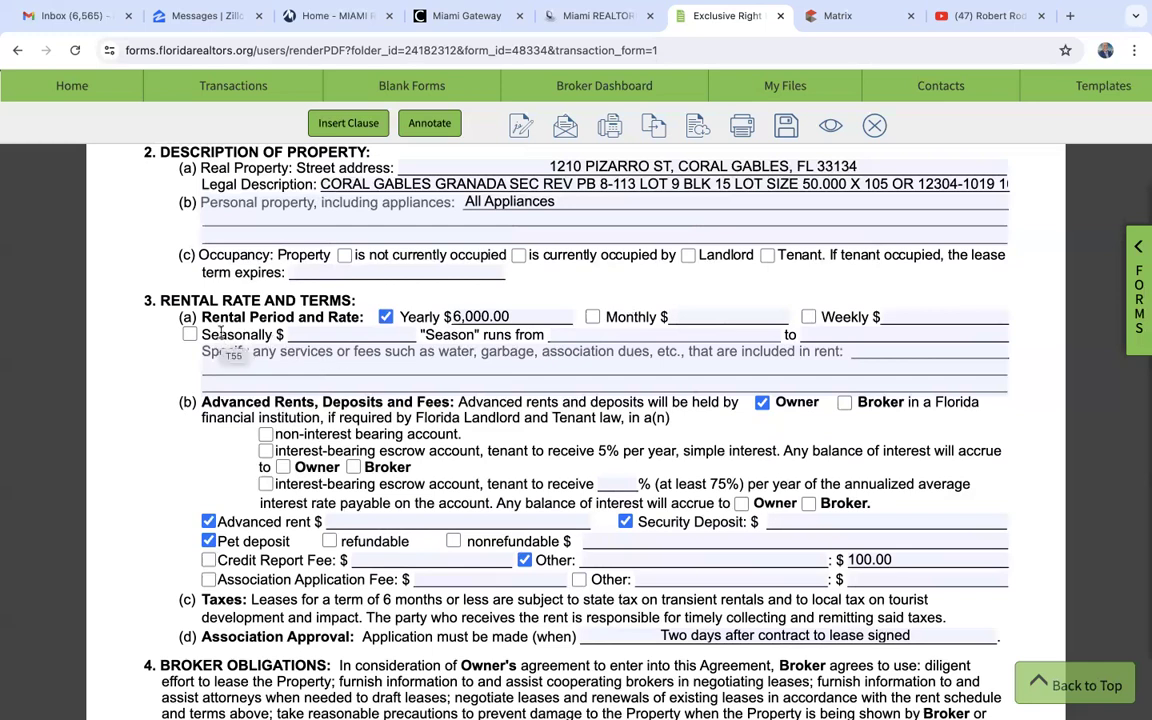
# - Examine the lease agreement's advanced rents, deposits and fees, association approval, and broker obligations sections
pyautogui.scroll(-4, 182, 429)
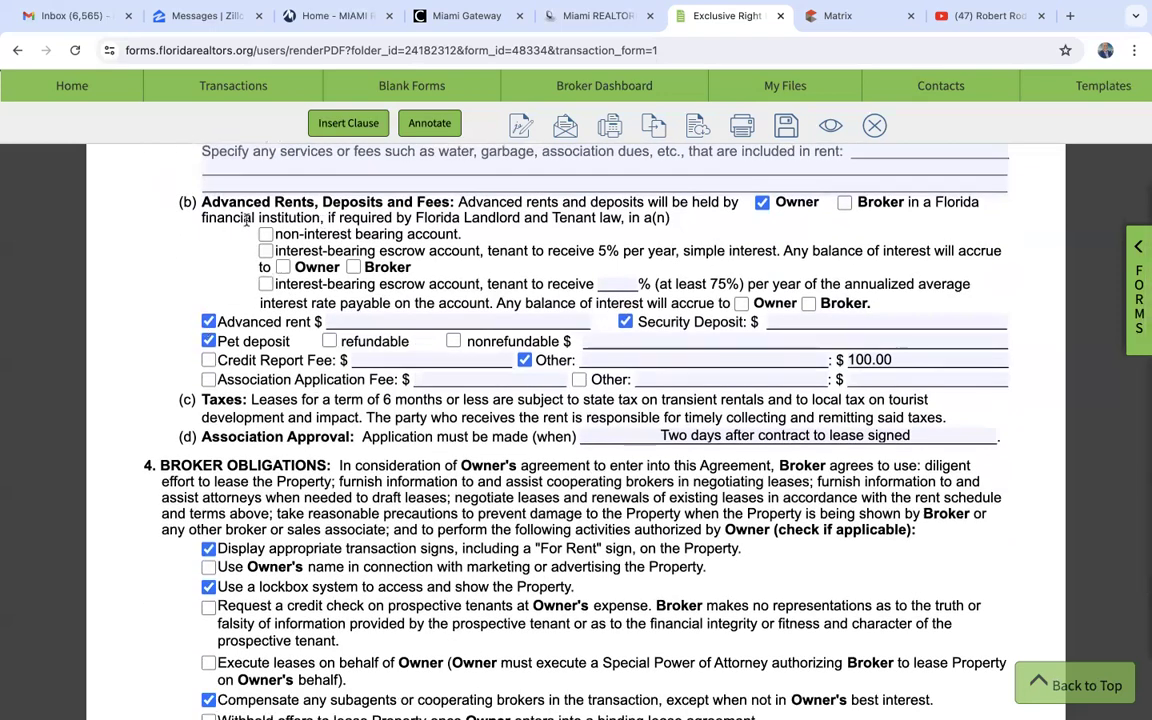
pyautogui.scroll(1, 475, 222)
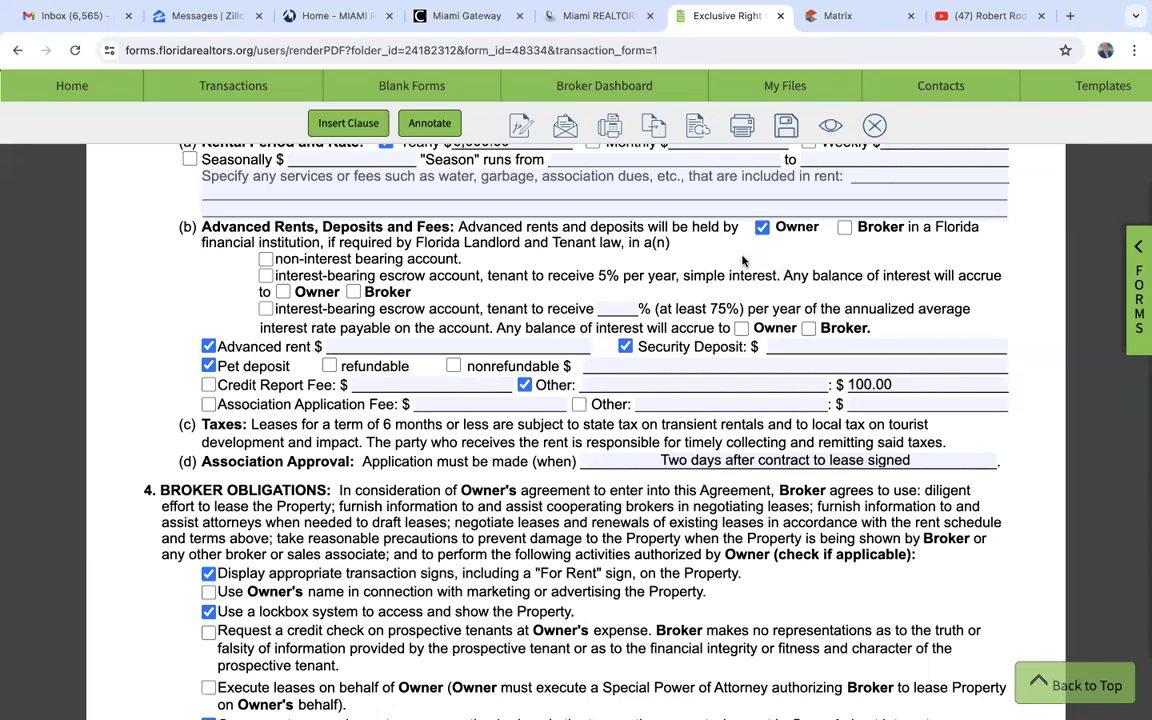
pyautogui.scroll(-2, 743, 261)
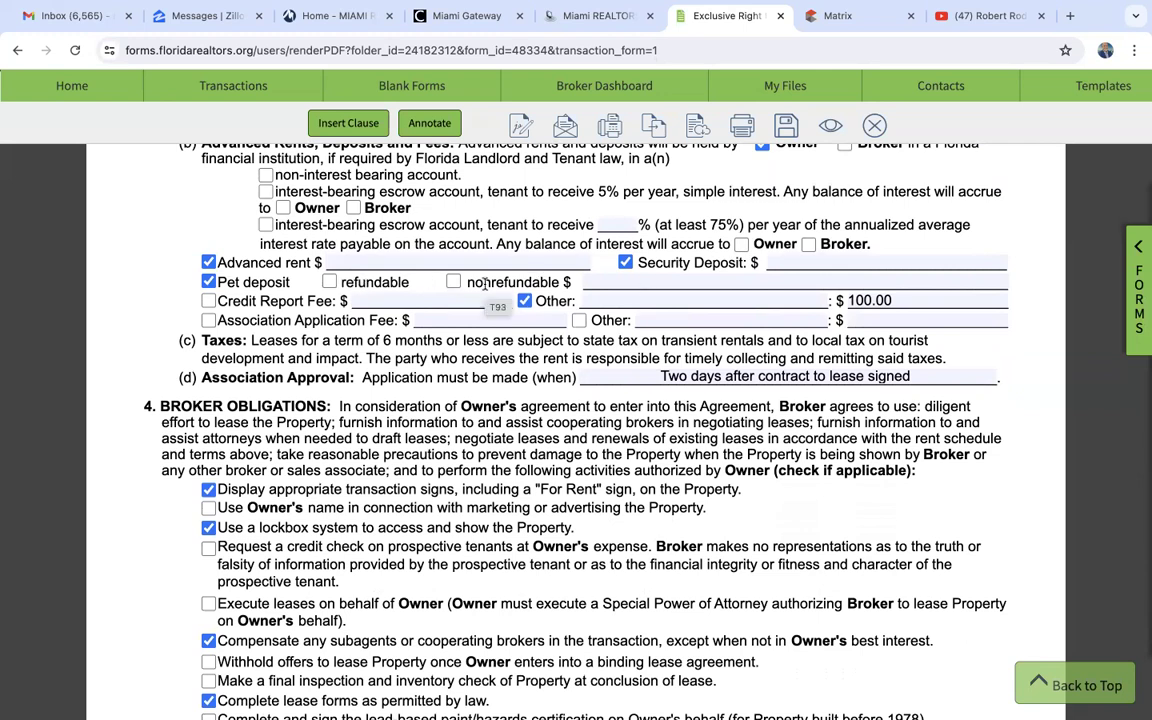
pyautogui.scroll(-1, 484, 284)
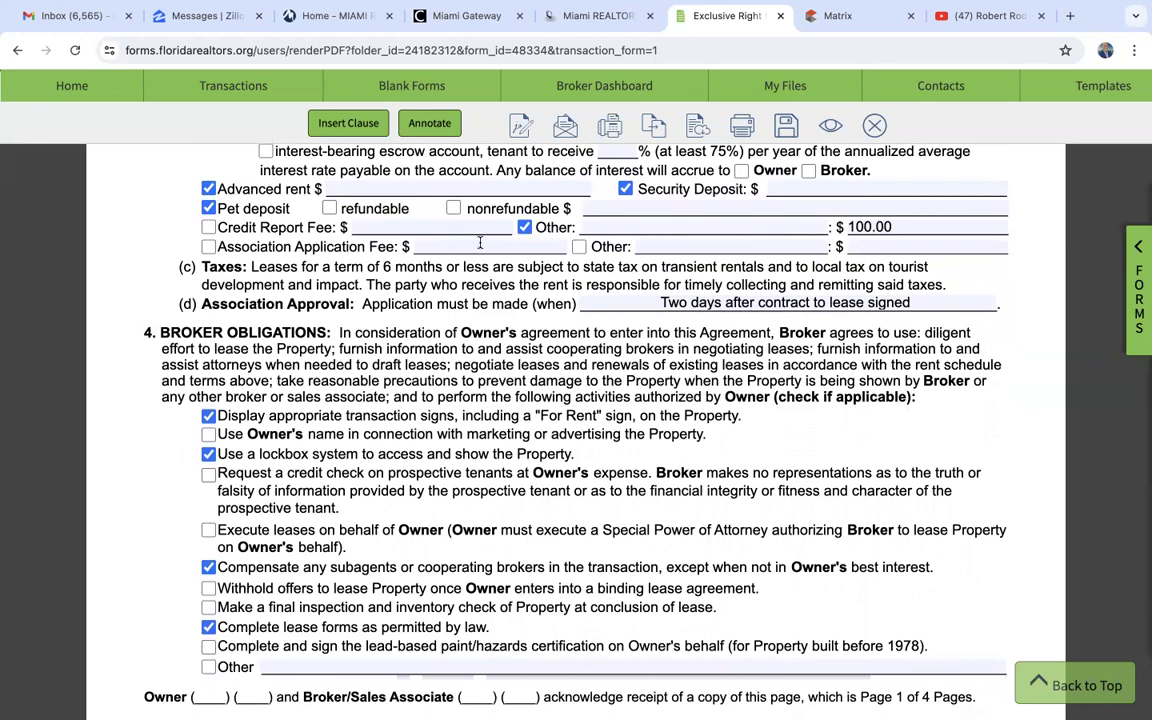
pyautogui.scroll(-2, 414, 300)
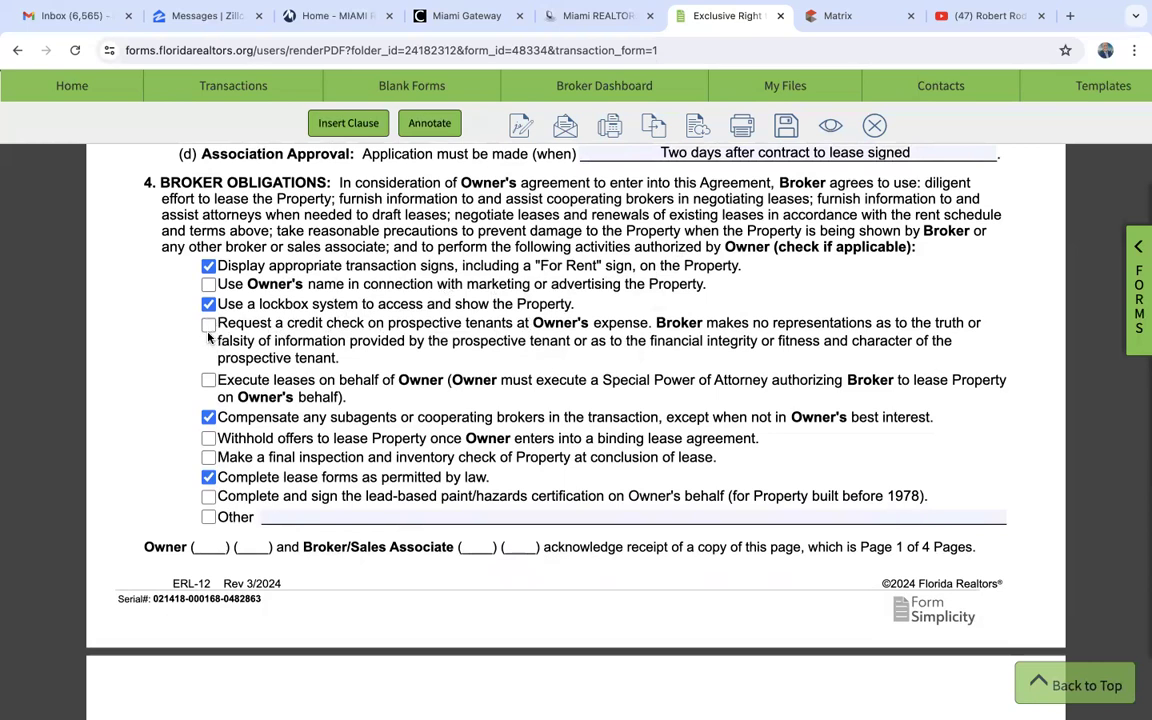
pyautogui.scroll(-1, 208, 338)
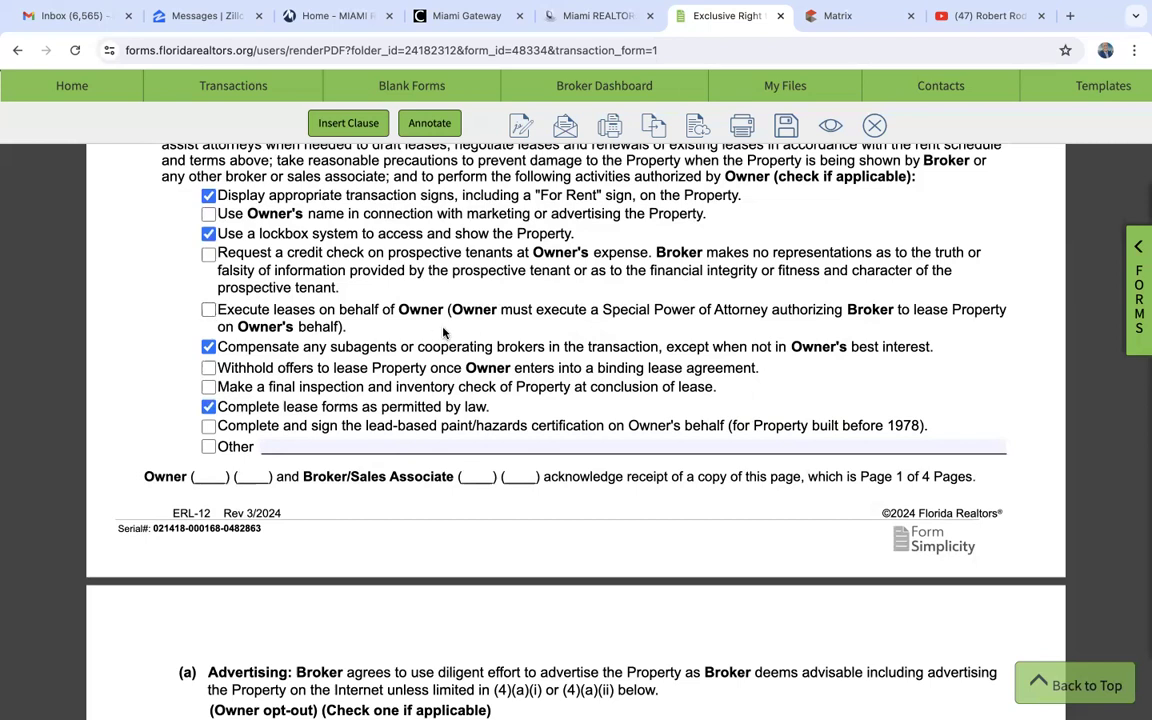
pyautogui.scroll(-2, 444, 333)
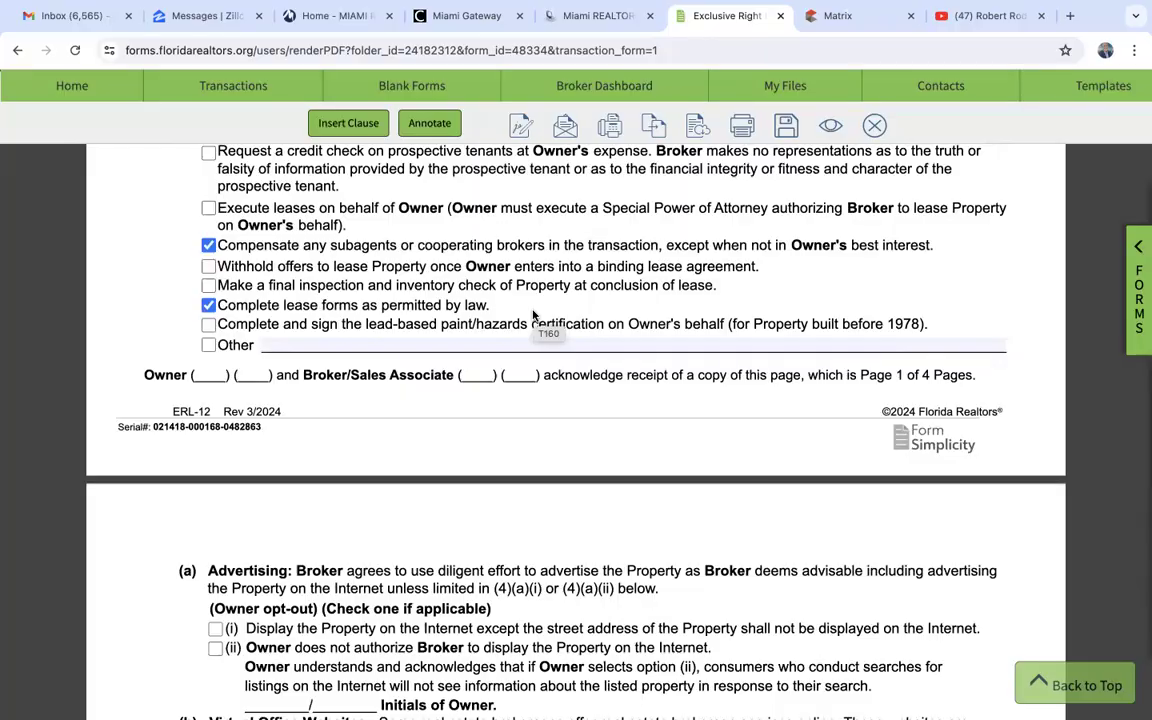
# - Examine the lease agreement's broker compensation, payment timing, protection period, cooperating broker compensation and early termination terms
pyautogui.scroll(-10, 533, 313)
pyautogui.scroll(-10, 533, 313)
pyautogui.scroll(-5, 533, 313)
pyautogui.scroll(3, 533, 313)
pyautogui.scroll(4, 533, 313)
pyautogui.scroll(3, 533, 313)
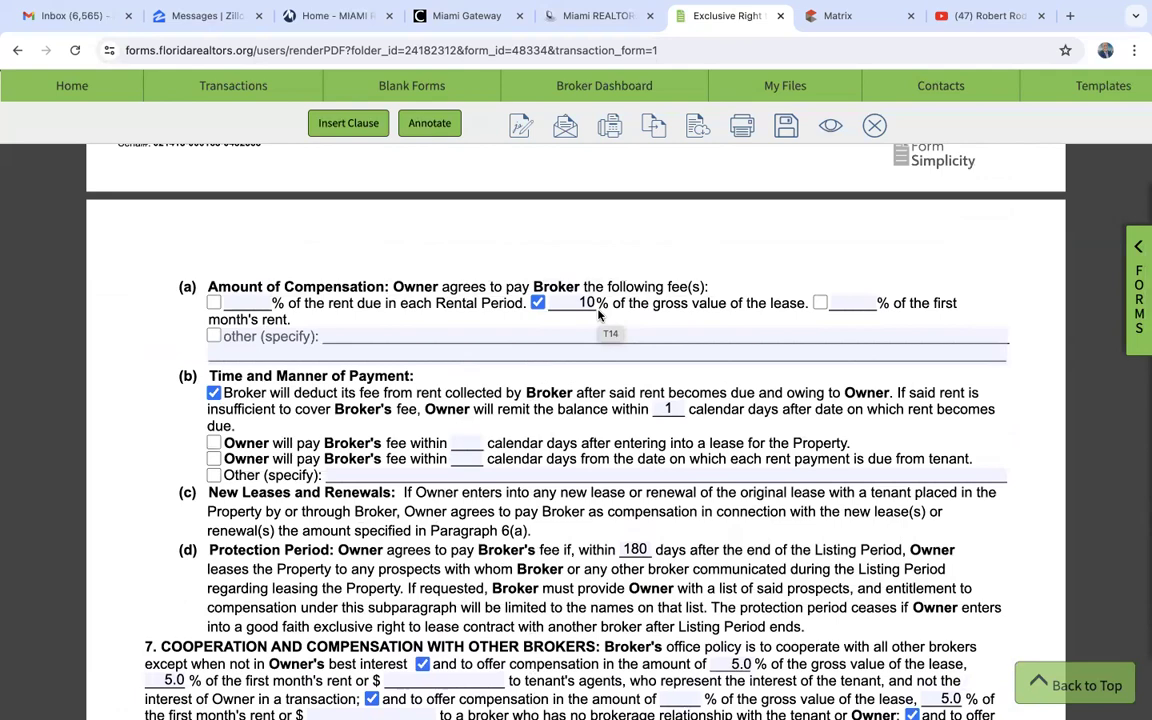
pyautogui.scroll(-5, 598, 314)
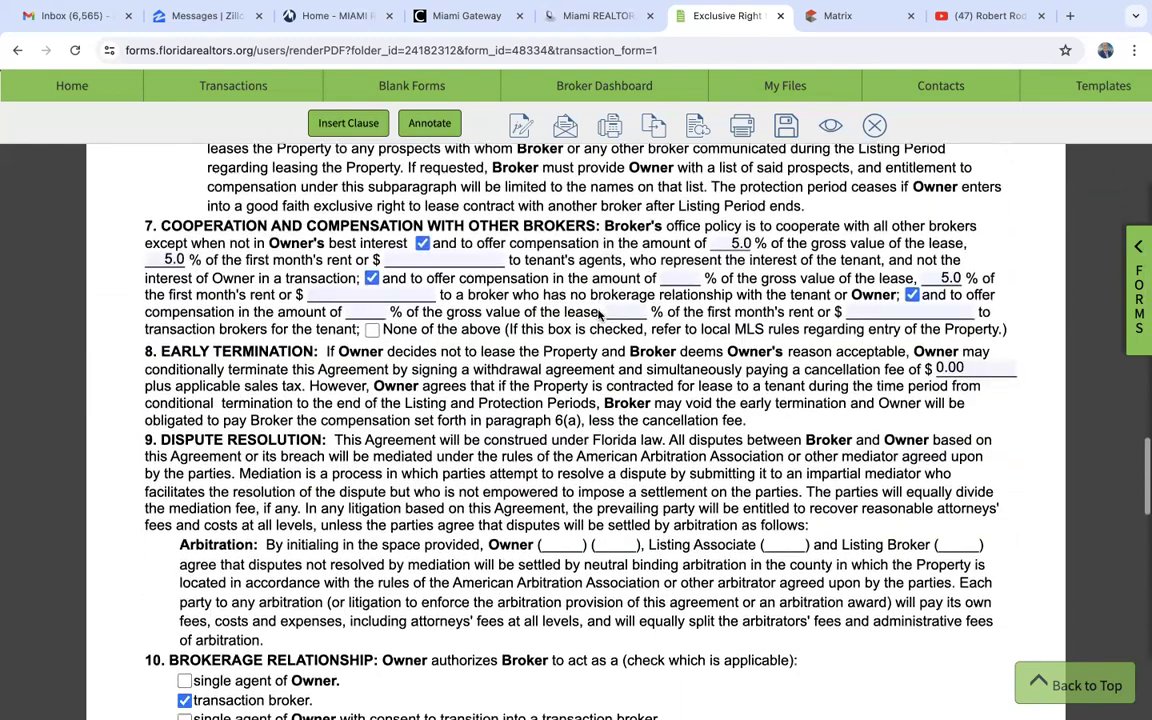
pyautogui.scroll(1, 598, 311)
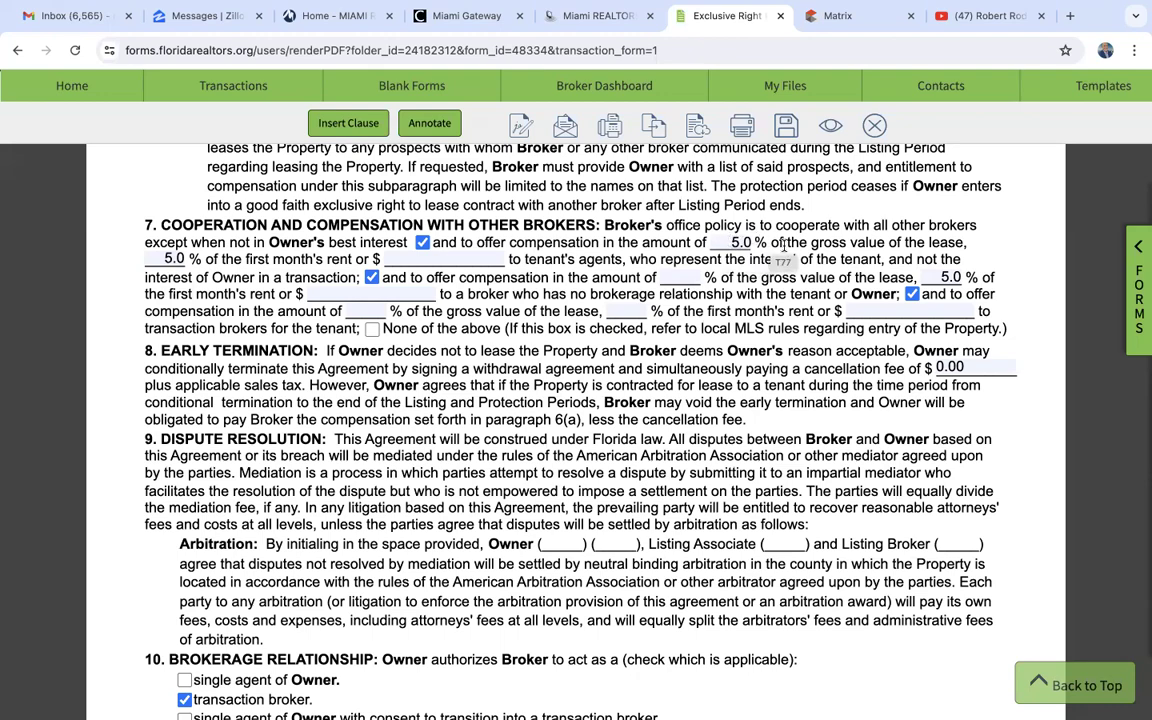
# - Check the lease agreement's additional clauses and signature section, and save and close the form
pyautogui.scroll(-10, 784, 250)
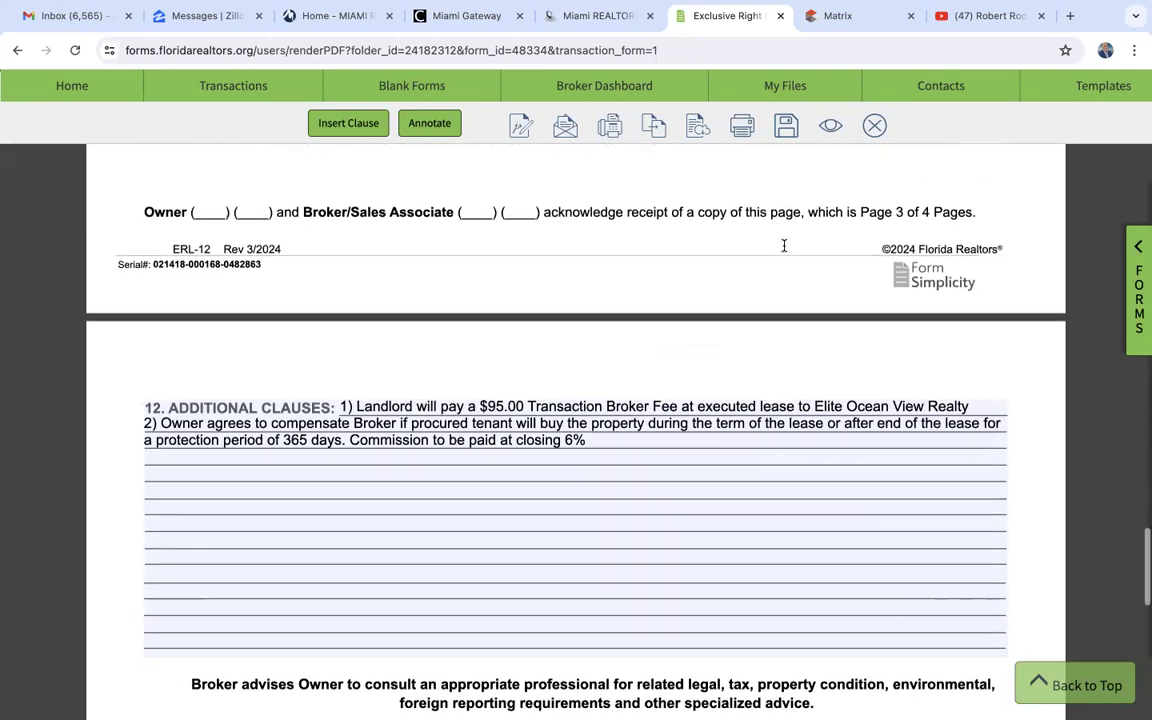
pyautogui.scroll(-3, 784, 250)
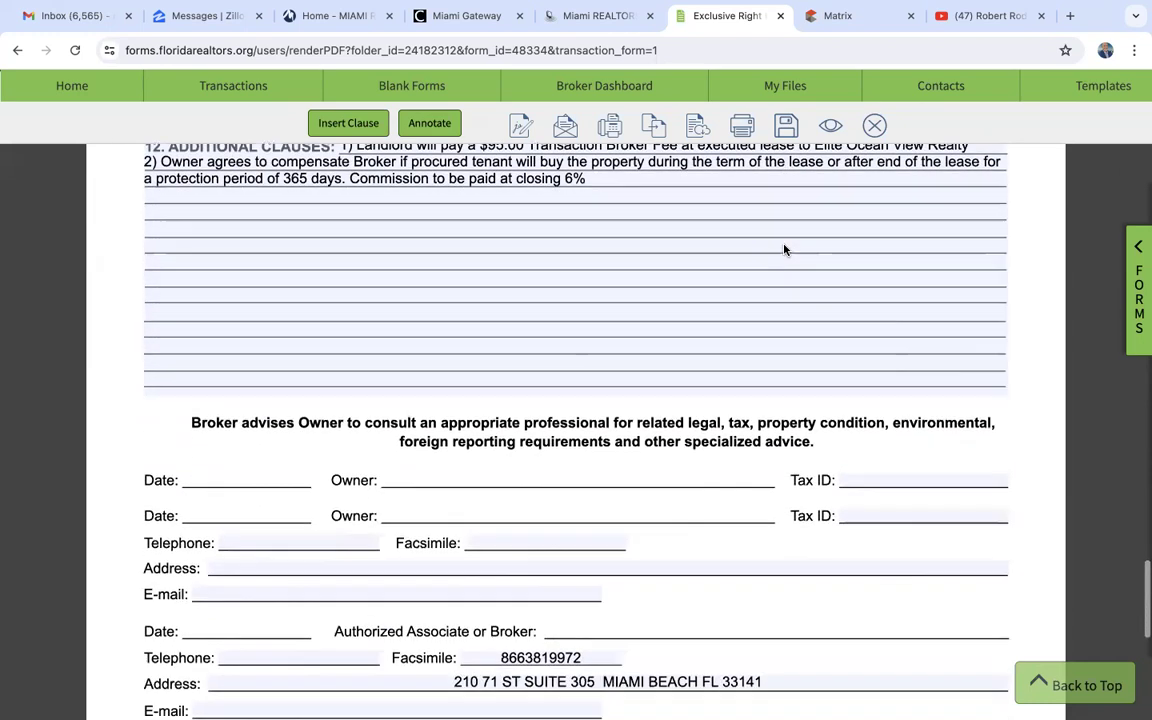
pyautogui.click(875, 125)
pyautogui.click(514, 251)
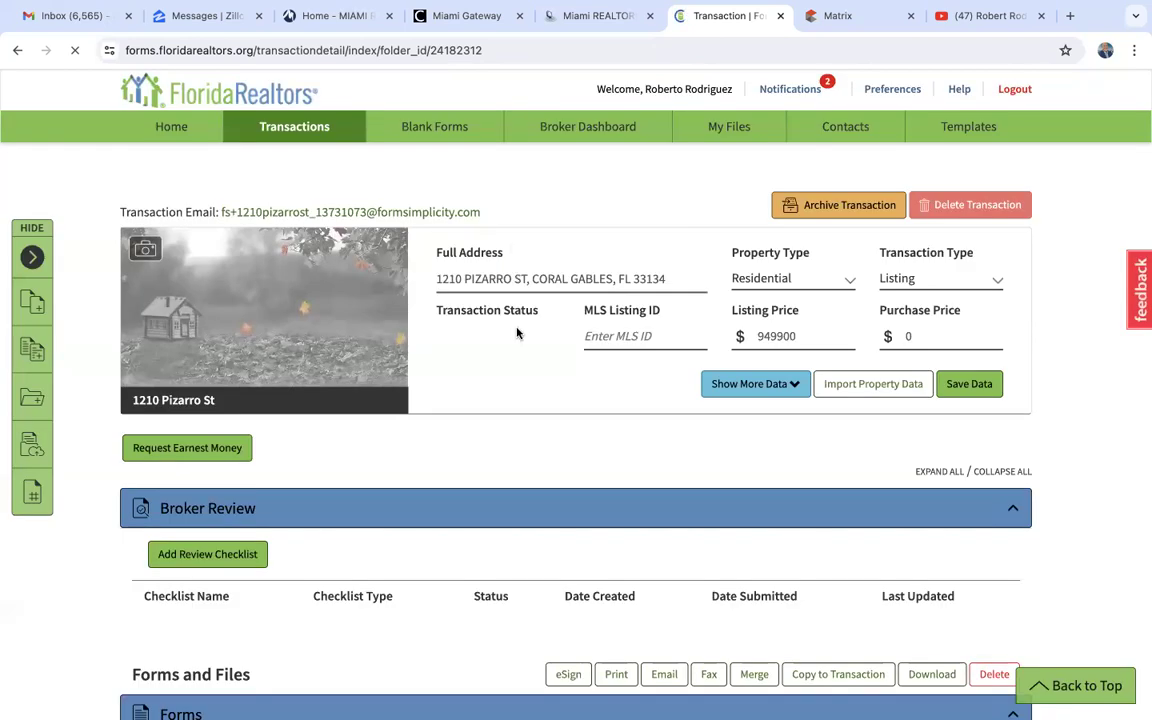
# - Search the blank forms library for "listing" and look through the Florida listing agreement forms
pyautogui.scroll(-3, 522, 476)
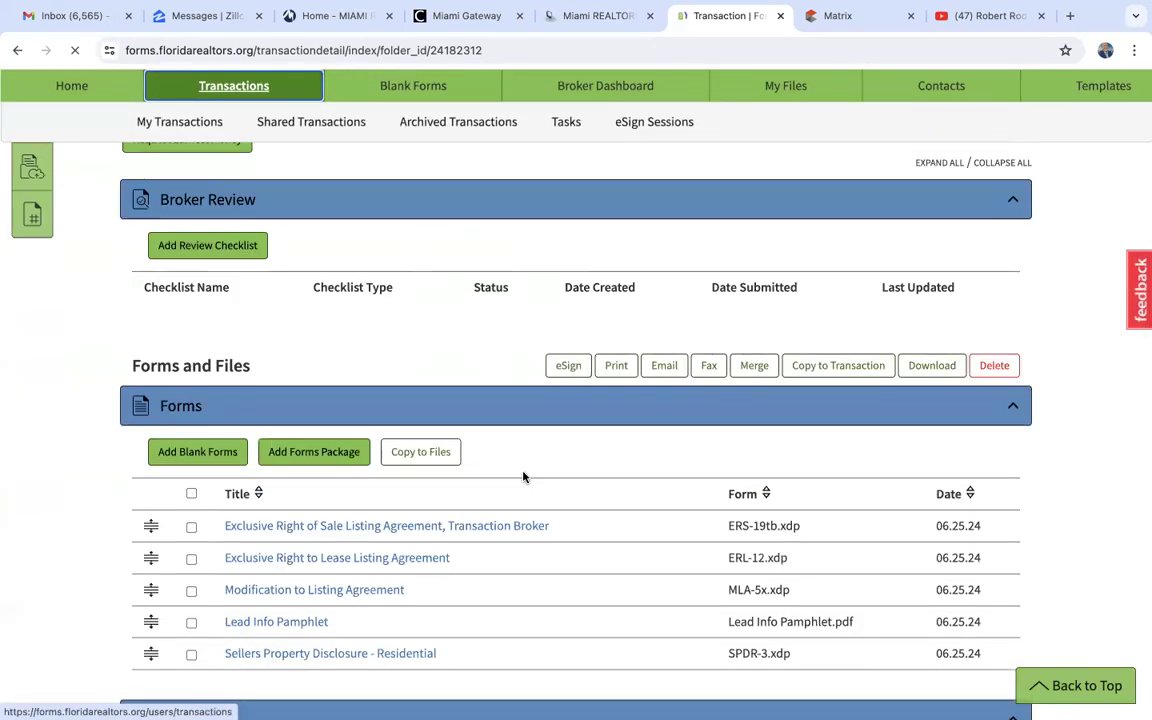
pyautogui.click(401, 89)
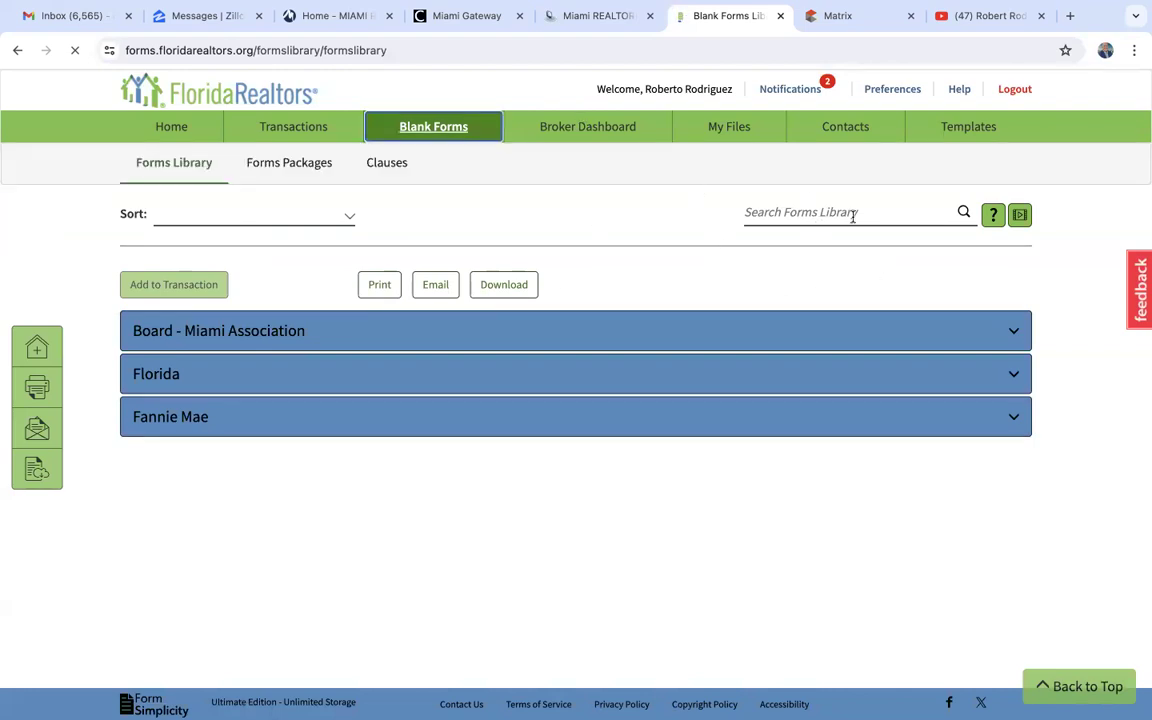
pyautogui.click(778, 212)
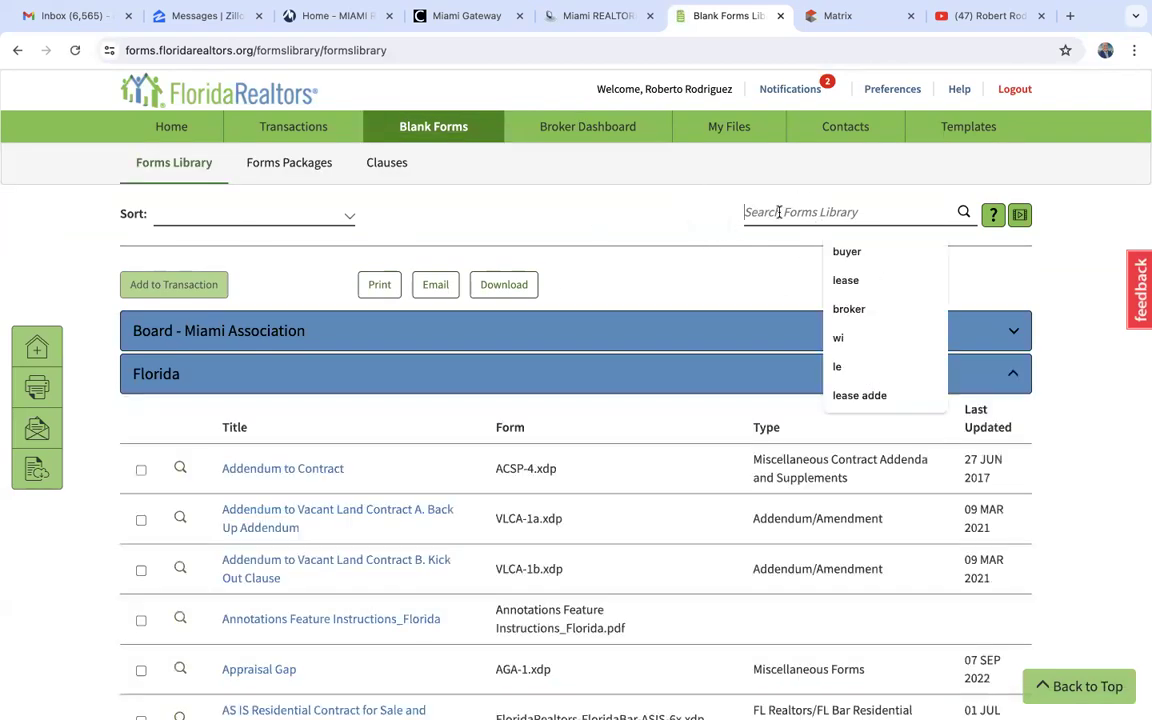
pyautogui.write('listing')
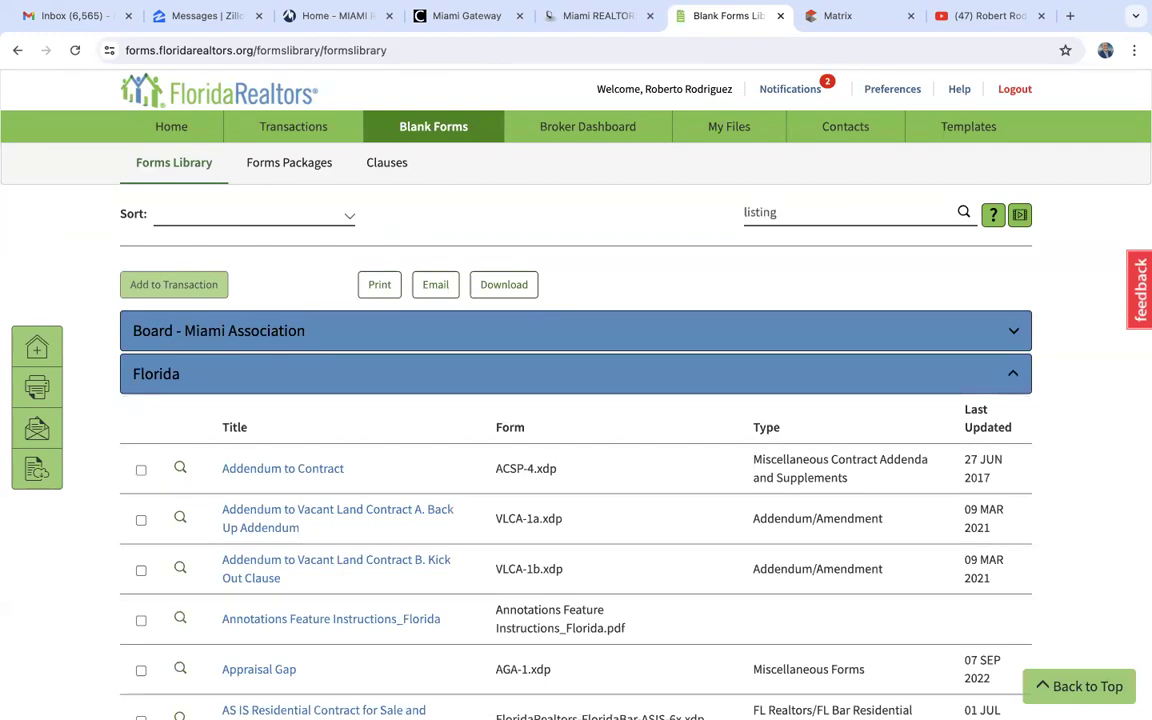
pyautogui.press('Return')
pyautogui.scroll(-3, 424, 597)
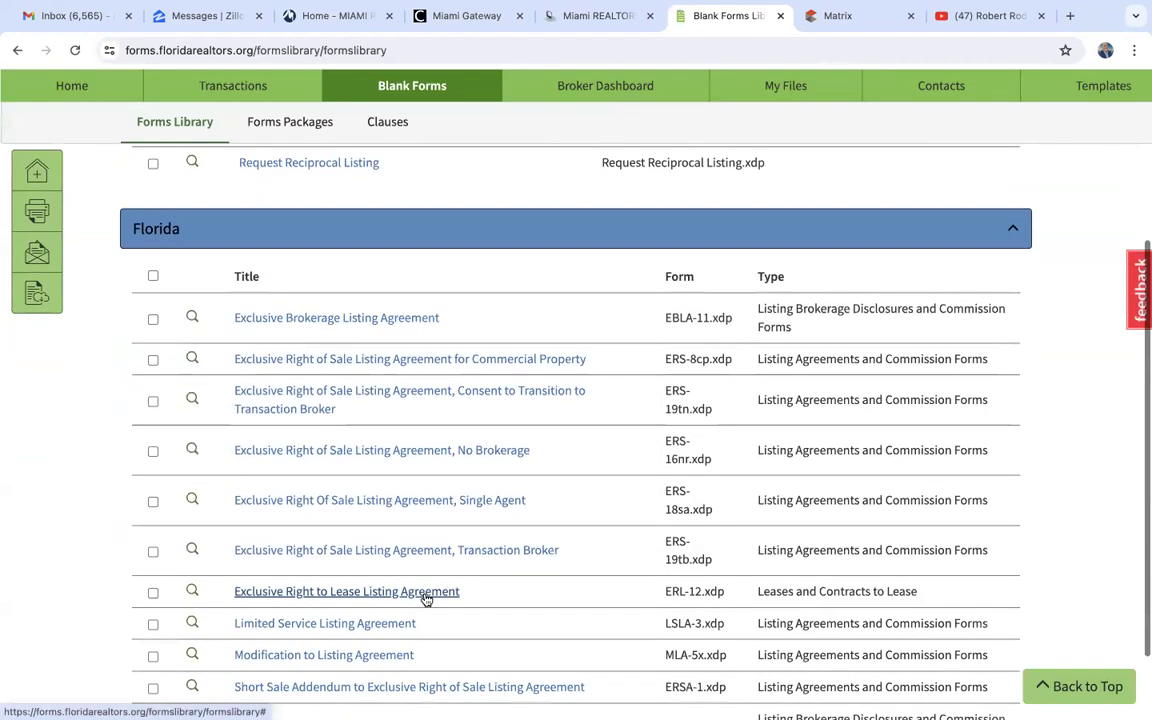
# - Look over the Miami Association and Florida listing agreement forms found for "listing", including the single agent and transaction broker versions
pyautogui.scroll(-2, 424, 597)
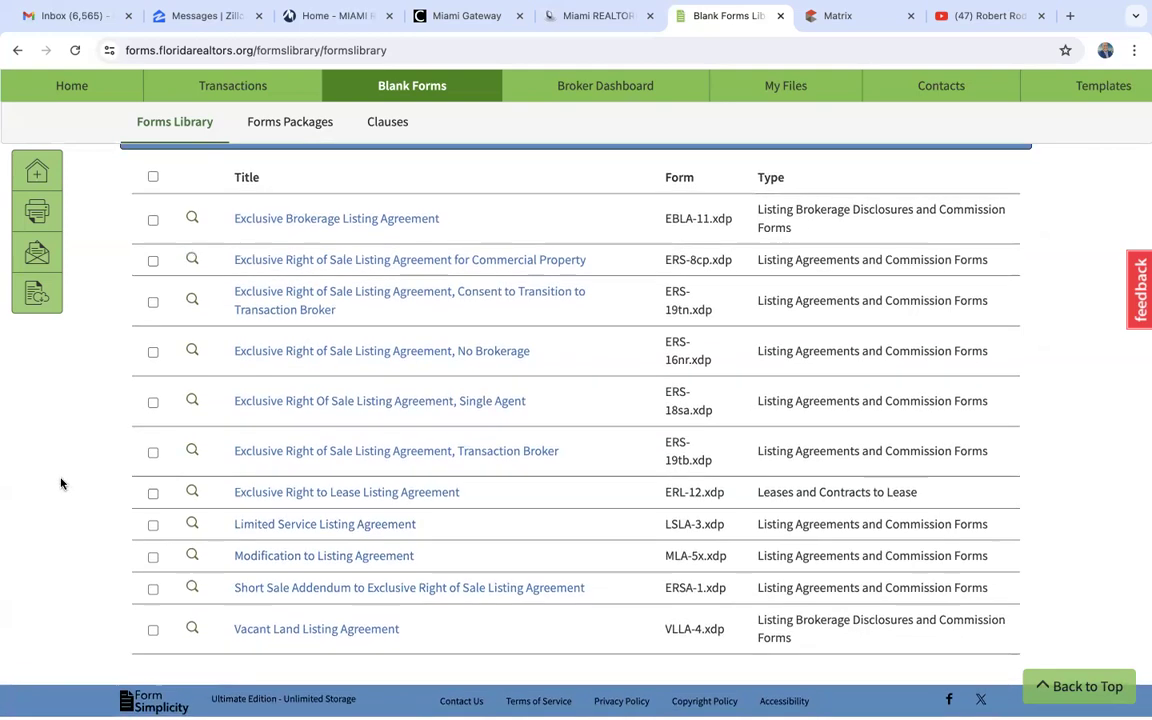
pyautogui.scroll(5, 60, 484)
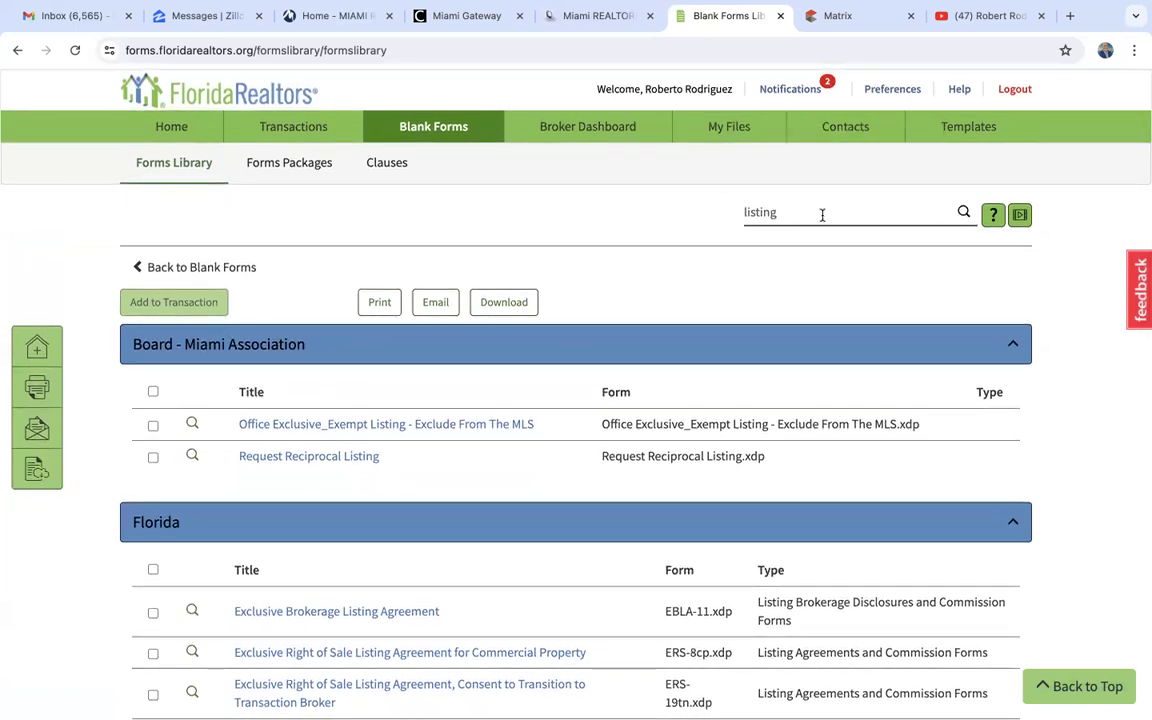
pyautogui.scroll(-3, 455, 476)
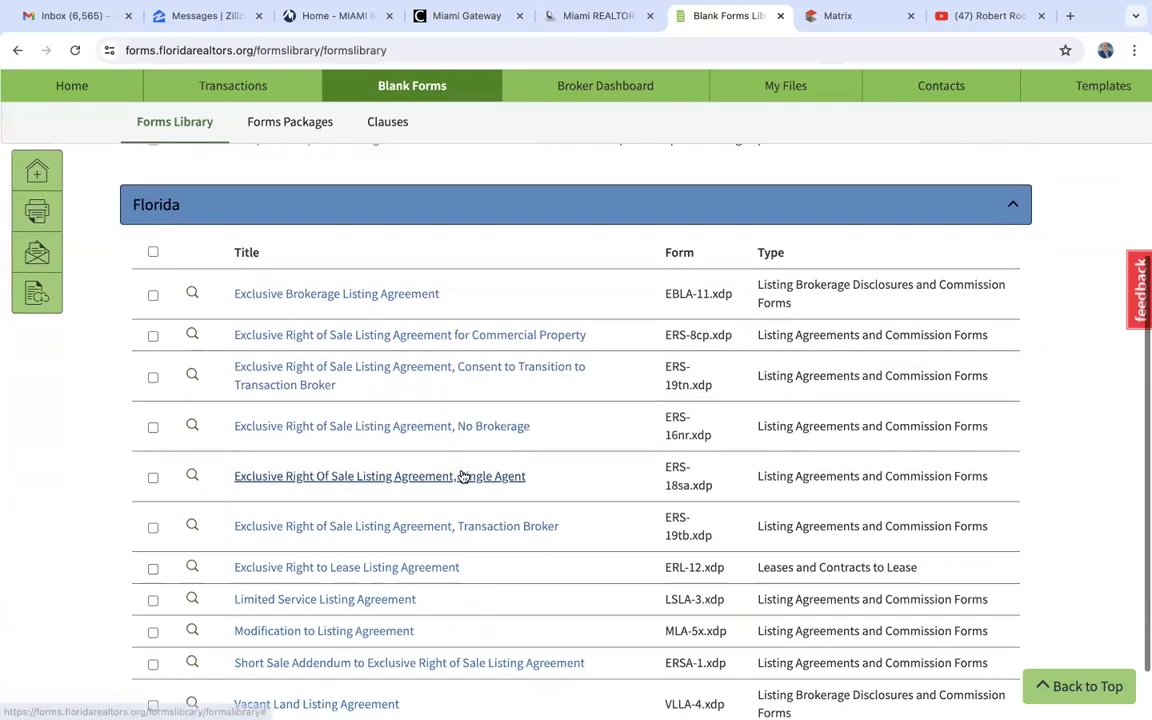
pyautogui.scroll(-1, 506, 442)
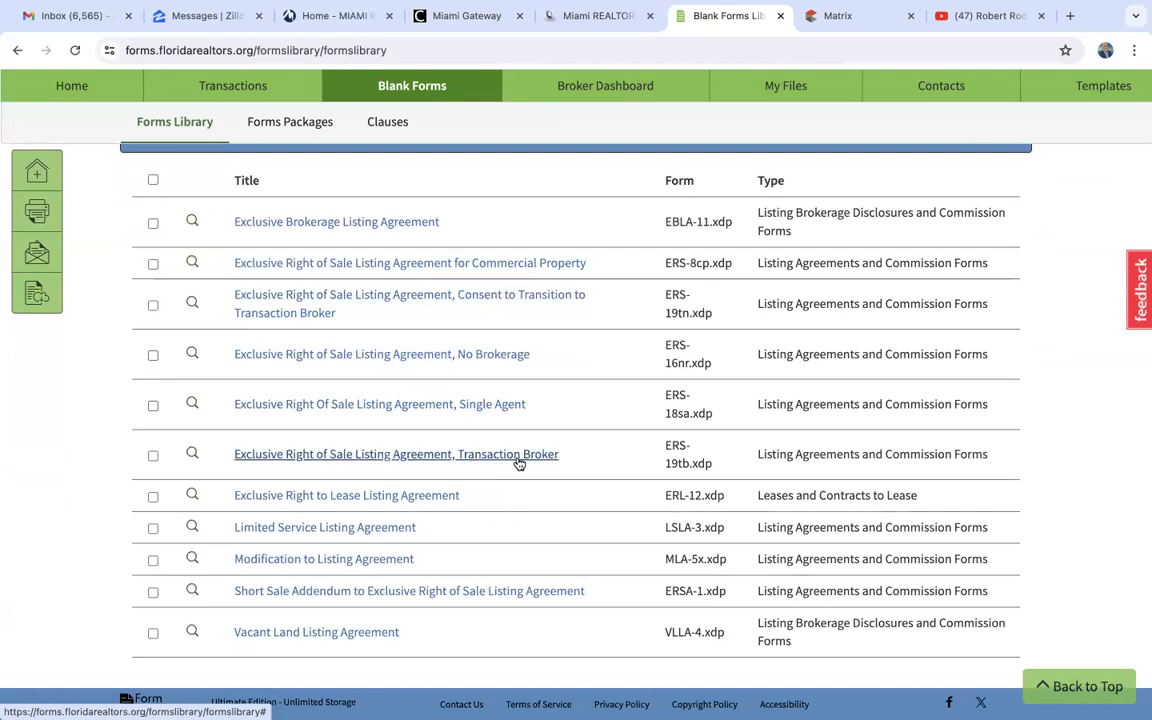
pyautogui.scroll(4, 518, 463)
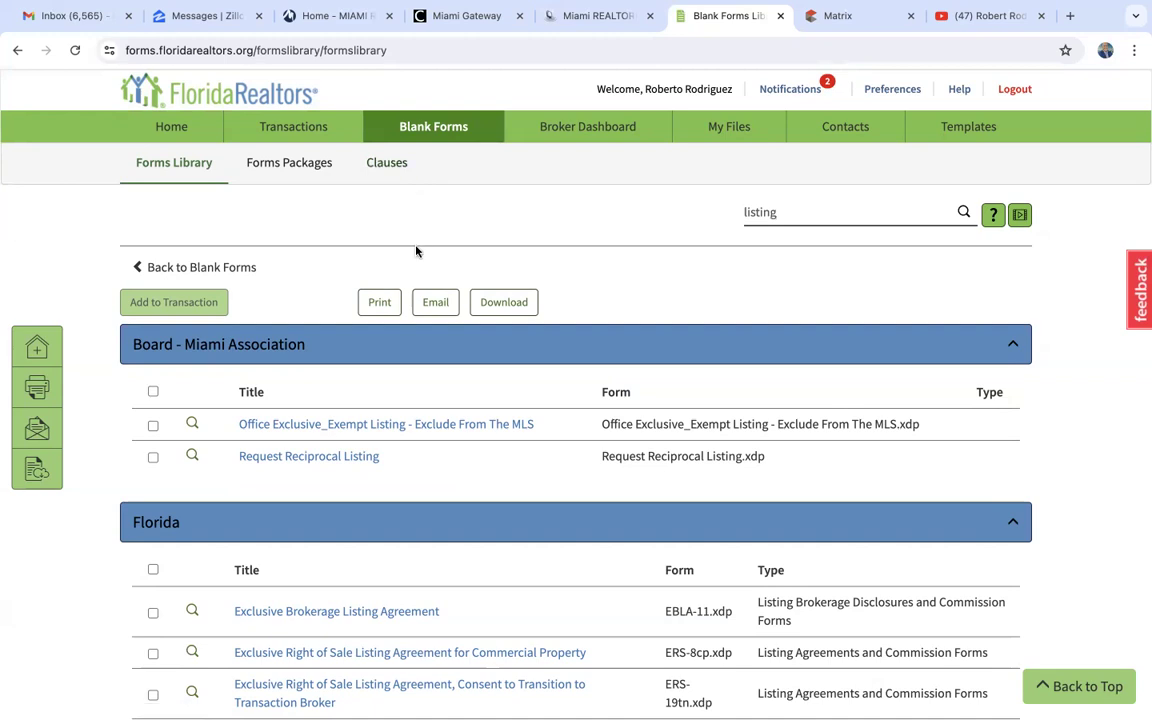
pyautogui.scroll(-5, 416, 251)
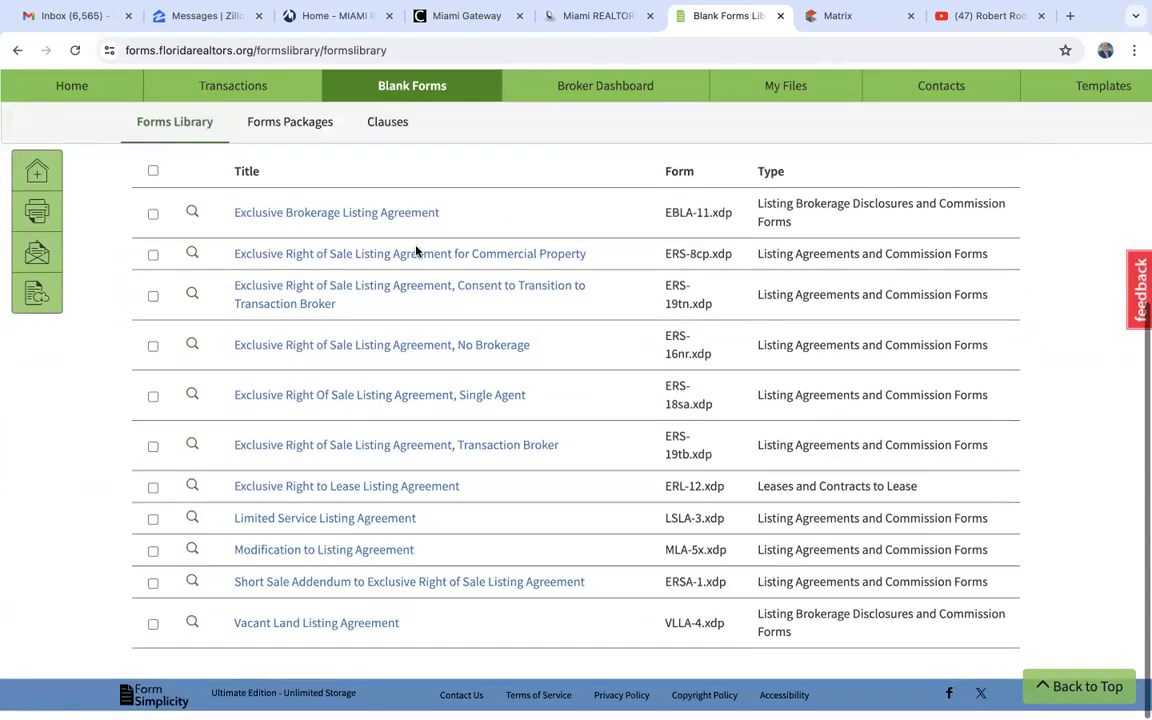
pyautogui.scroll(5, 416, 251)
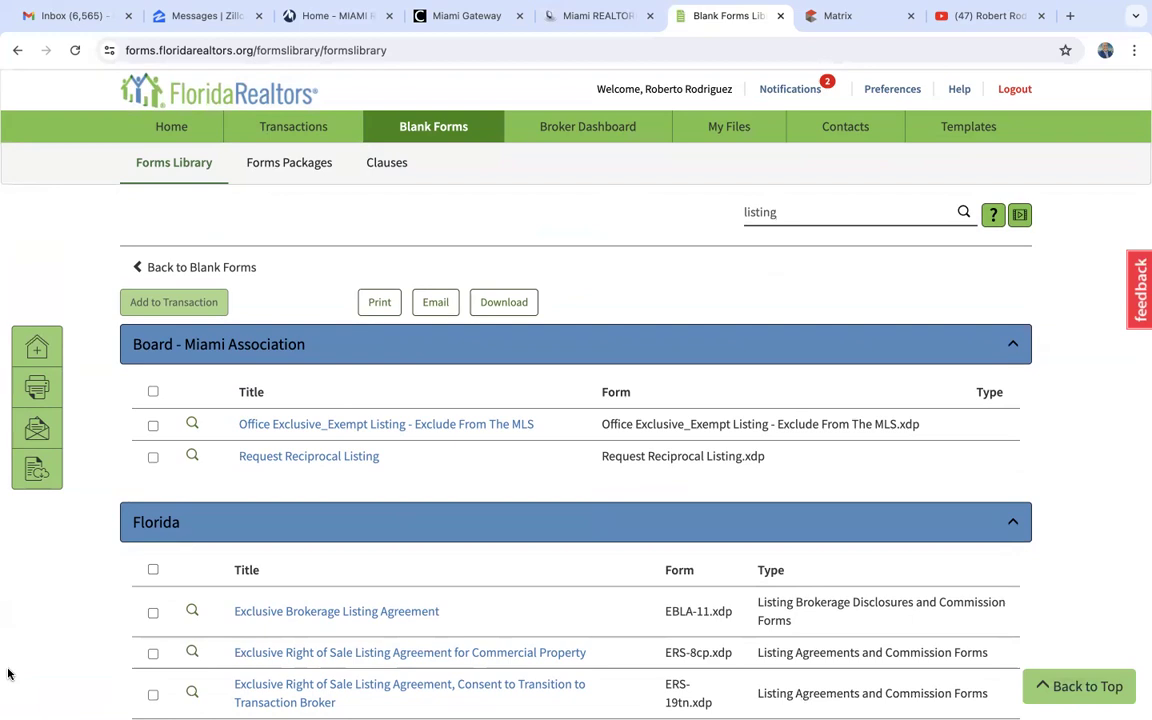
# - Switch to Matrix and start adding a new listing with the Single Family/Manufactured Homes form
pyautogui.click(862, 15)
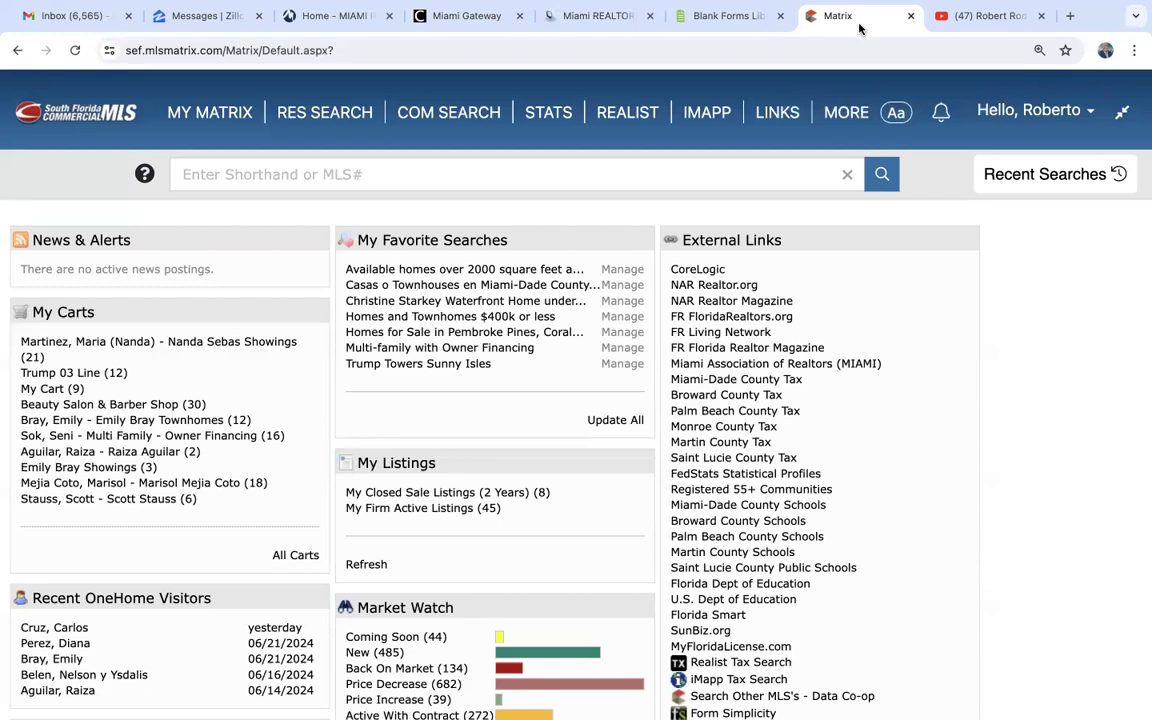
pyautogui.moveTo(845, 114)
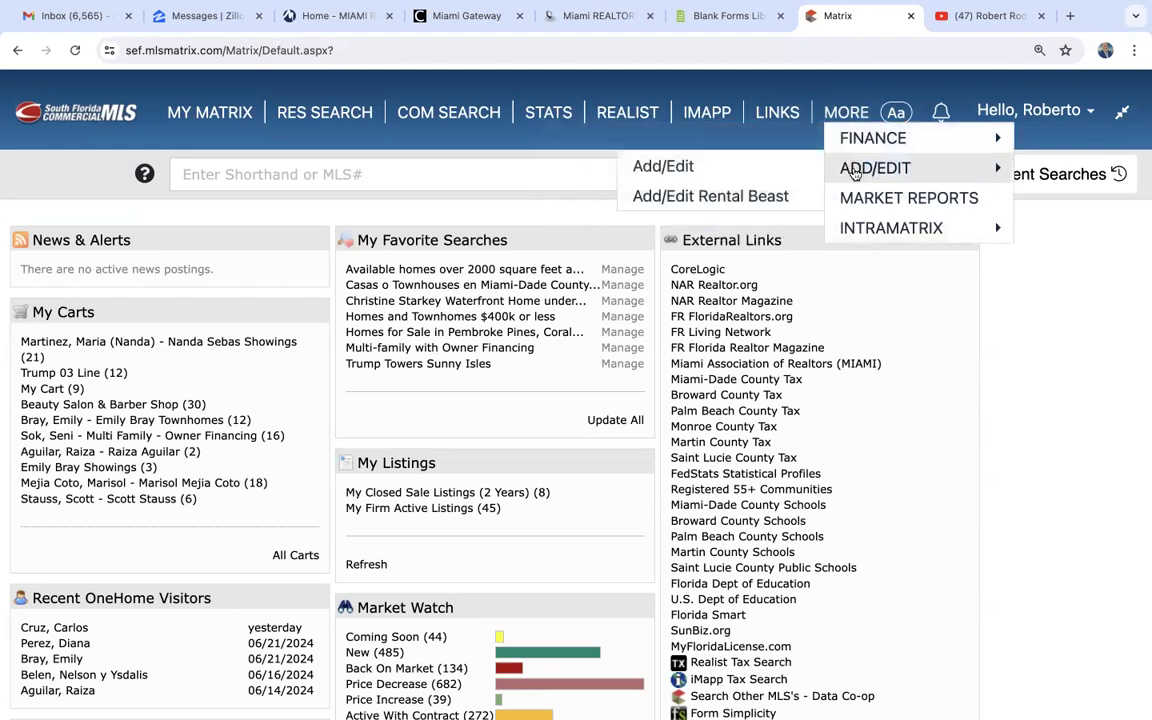
pyautogui.click(855, 172)
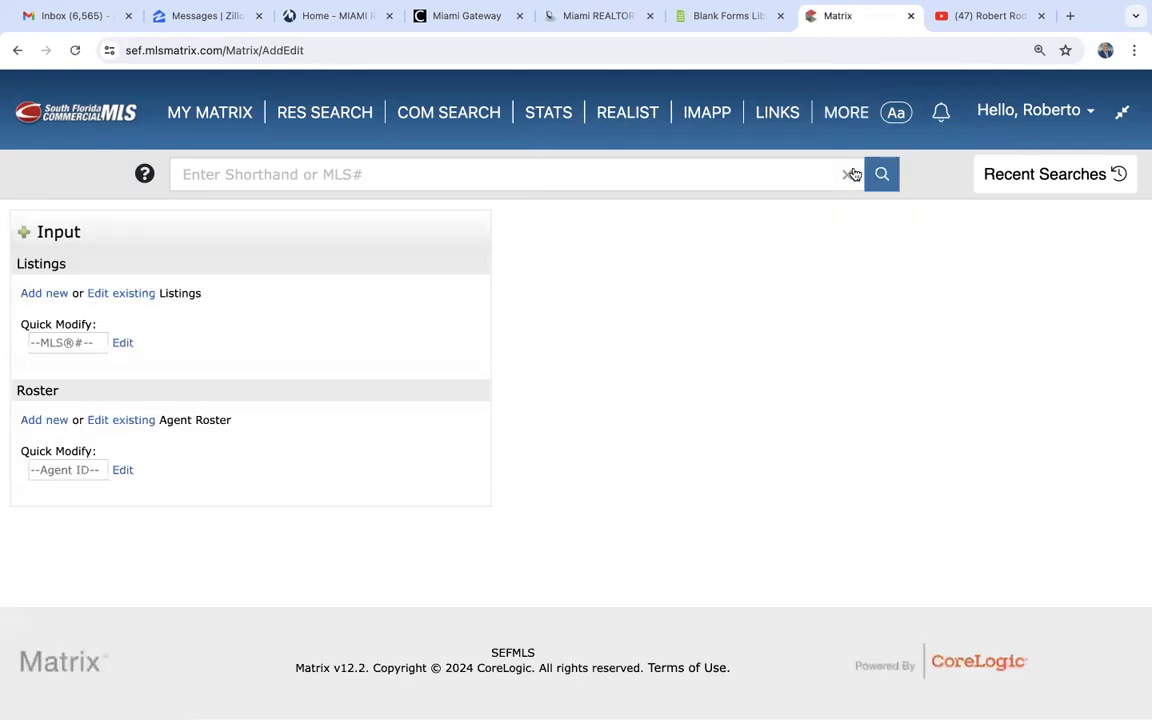
pyautogui.click(45, 294)
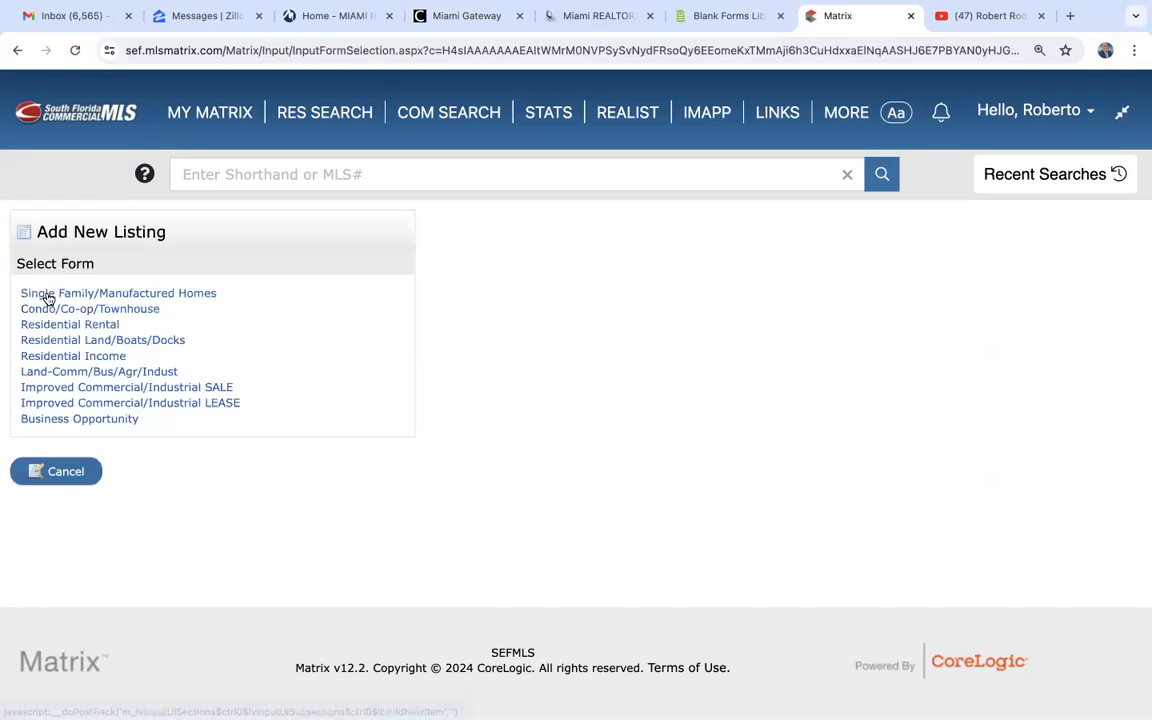
pyautogui.click(136, 295)
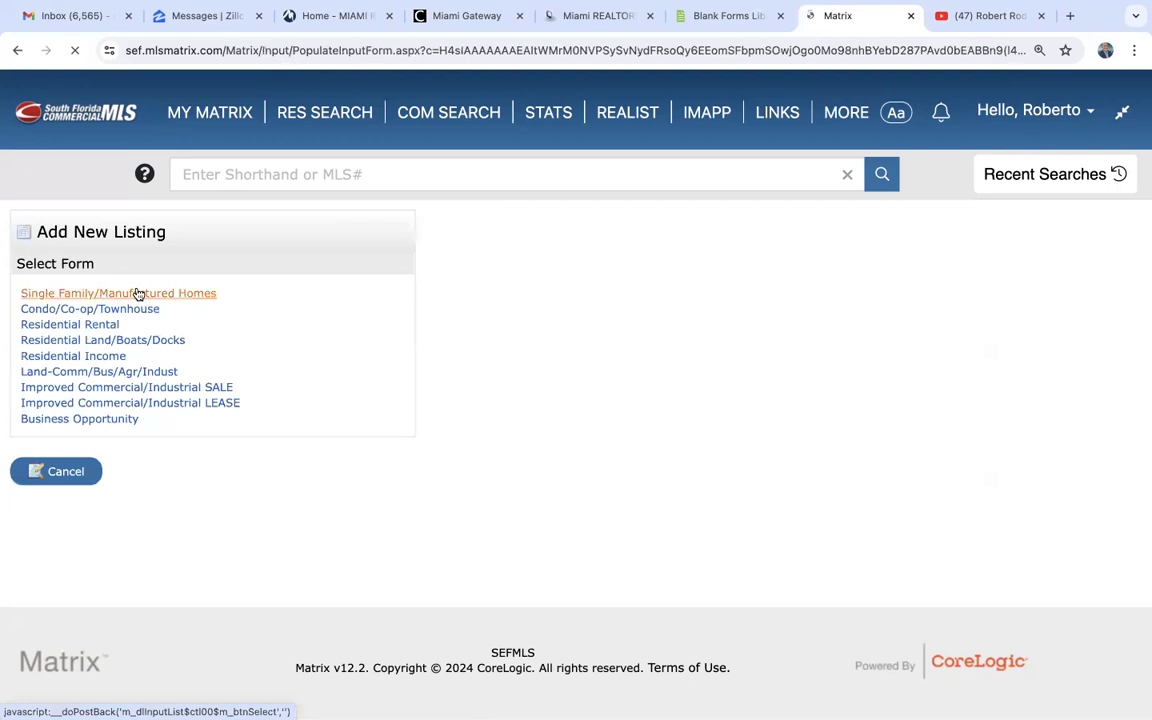
# - Search the Miami-Dade County tax records by the property's street number and street name, and fill the listing from the matching record
pyautogui.click(115, 408)
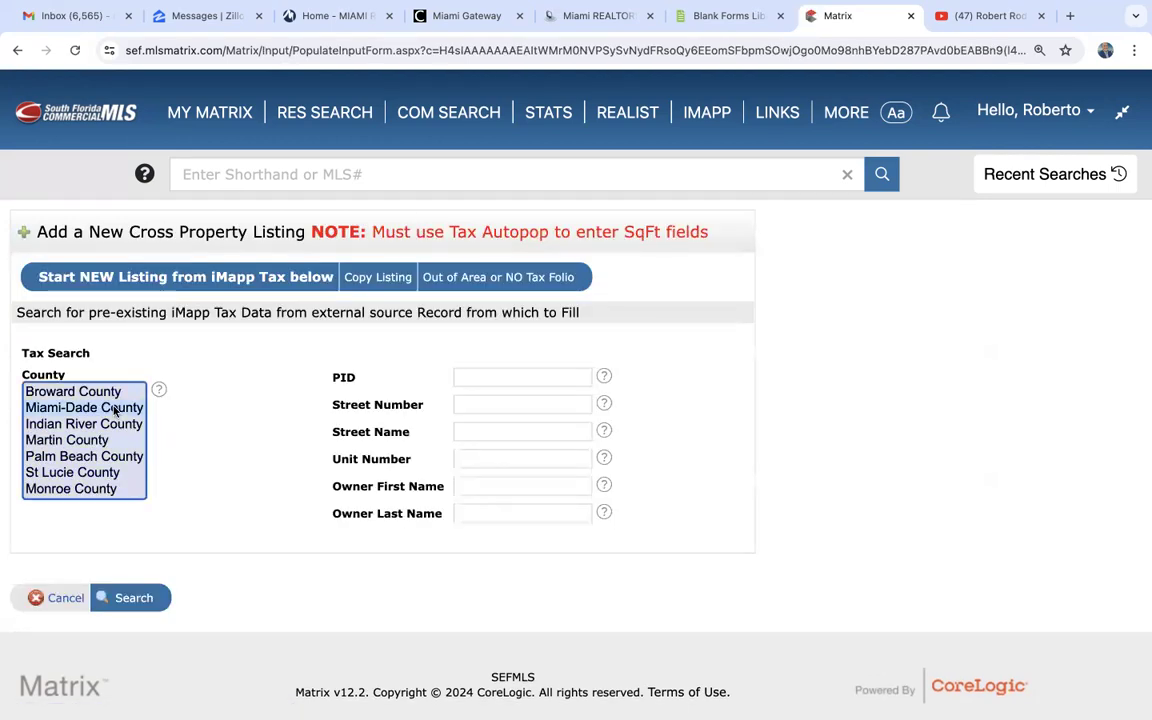
pyautogui.click(482, 403)
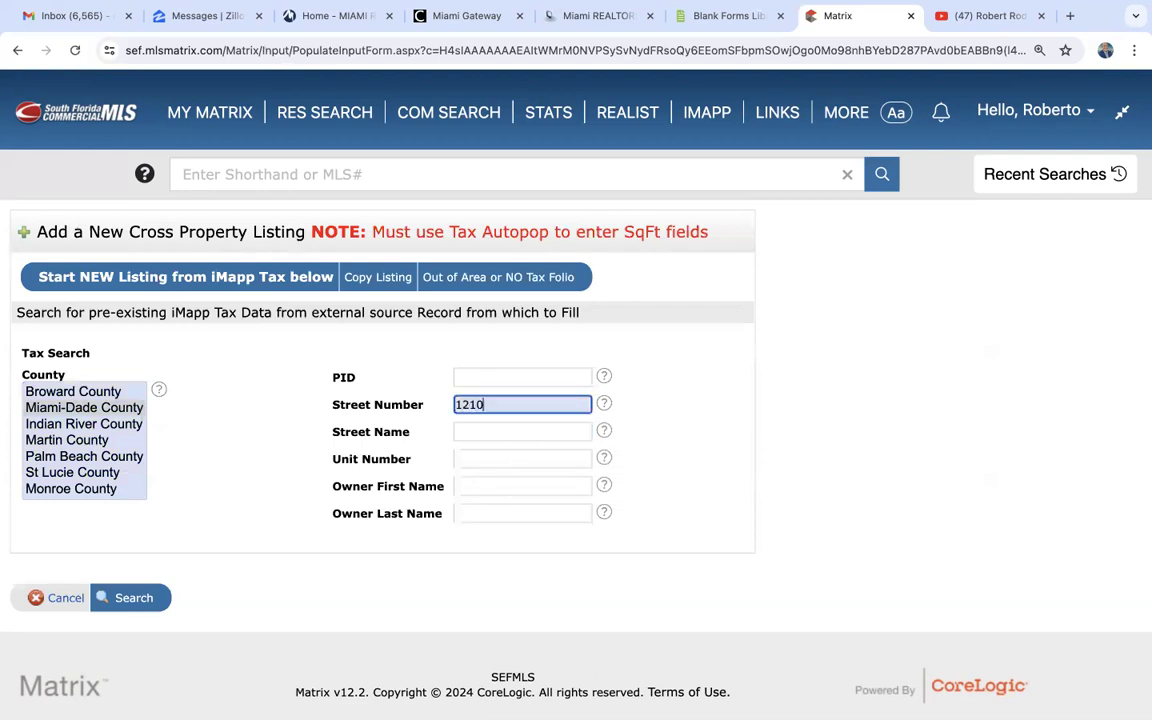
pyautogui.click(488, 431)
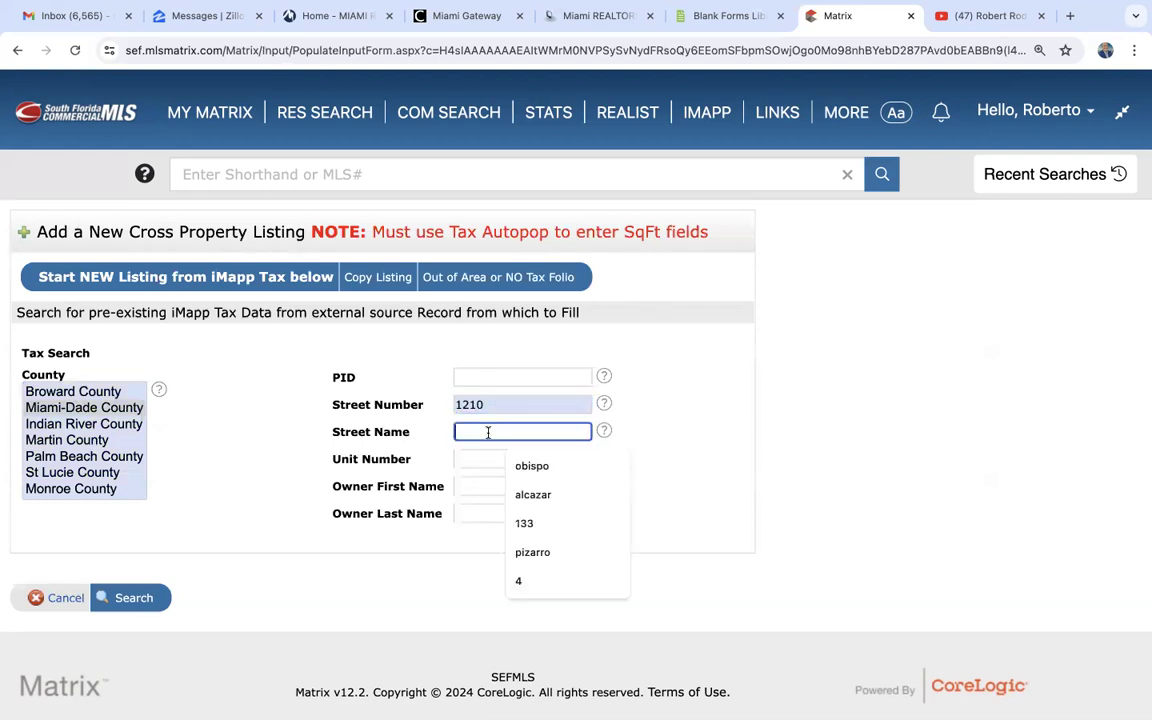
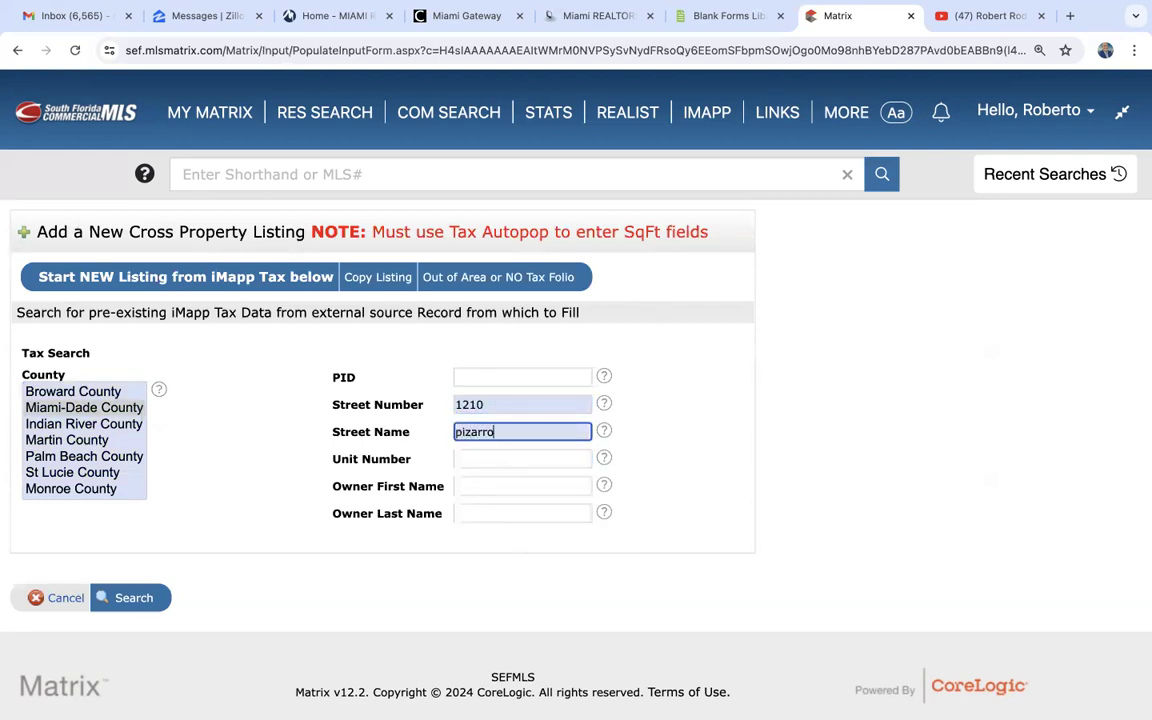
pyautogui.click(133, 600)
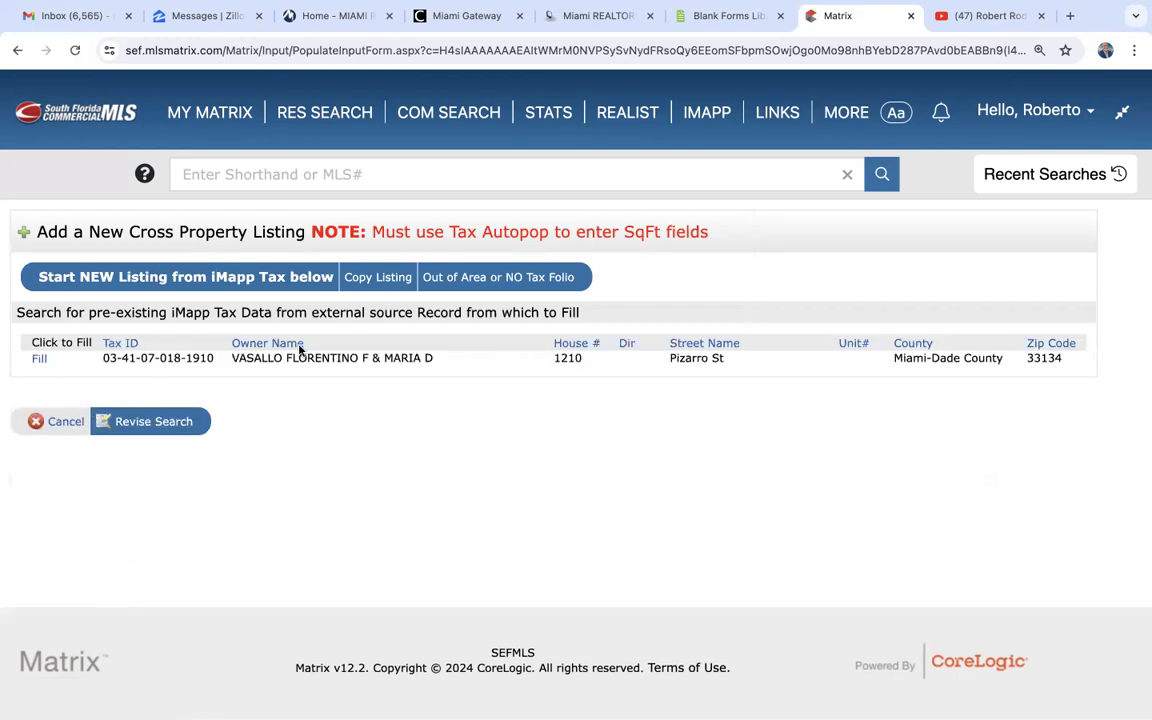
pyautogui.click(38, 362)
pyautogui.click(39, 362)
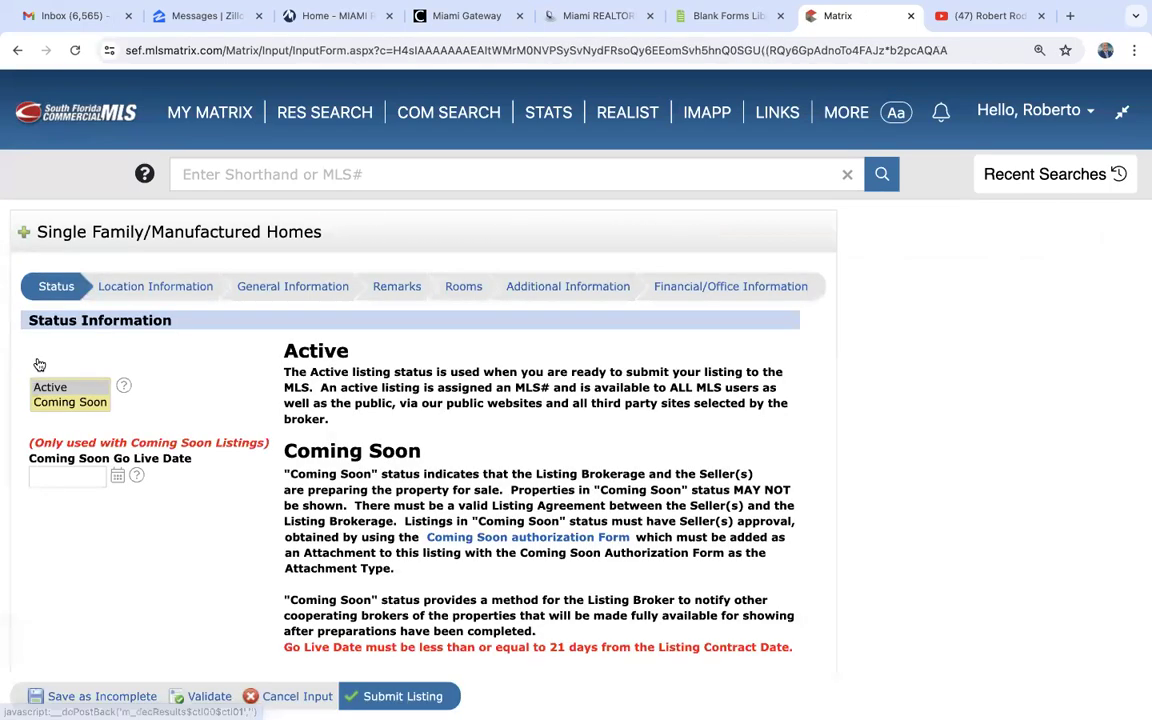
# - Examine the new listing's Location Information section, including the address, folio, legal description and school fields
pyautogui.click(163, 288)
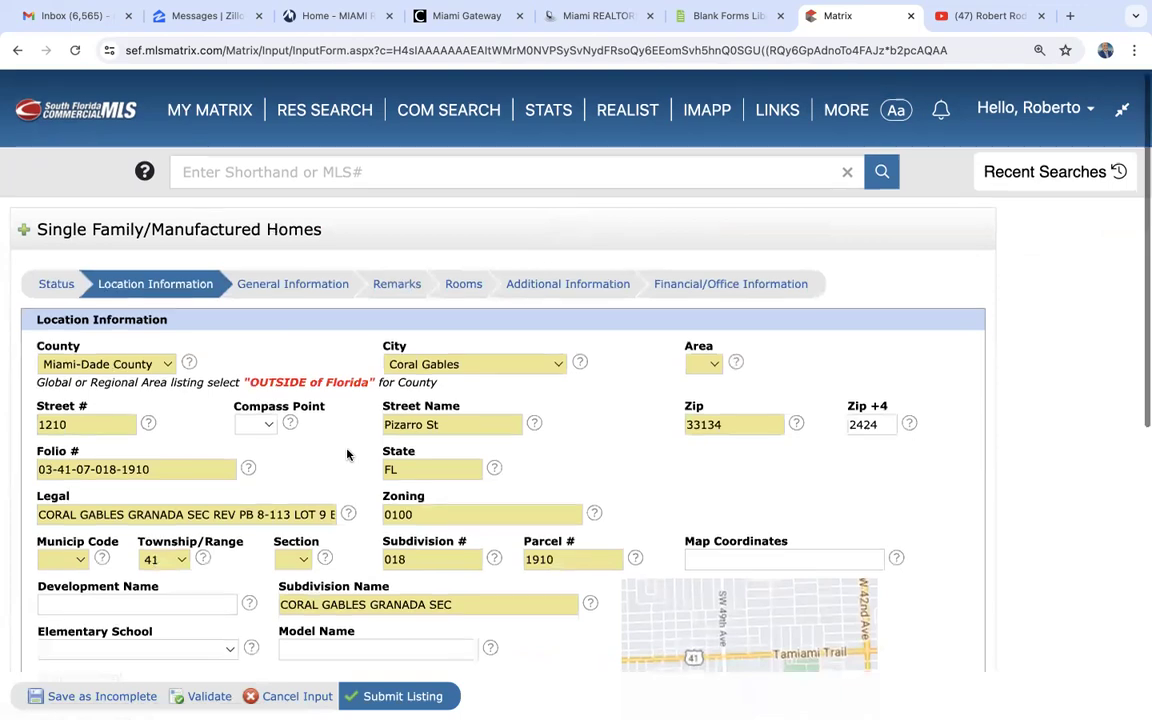
pyautogui.scroll(-5, 347, 455)
pyautogui.scroll(2, 347, 455)
pyautogui.scroll(4, 347, 455)
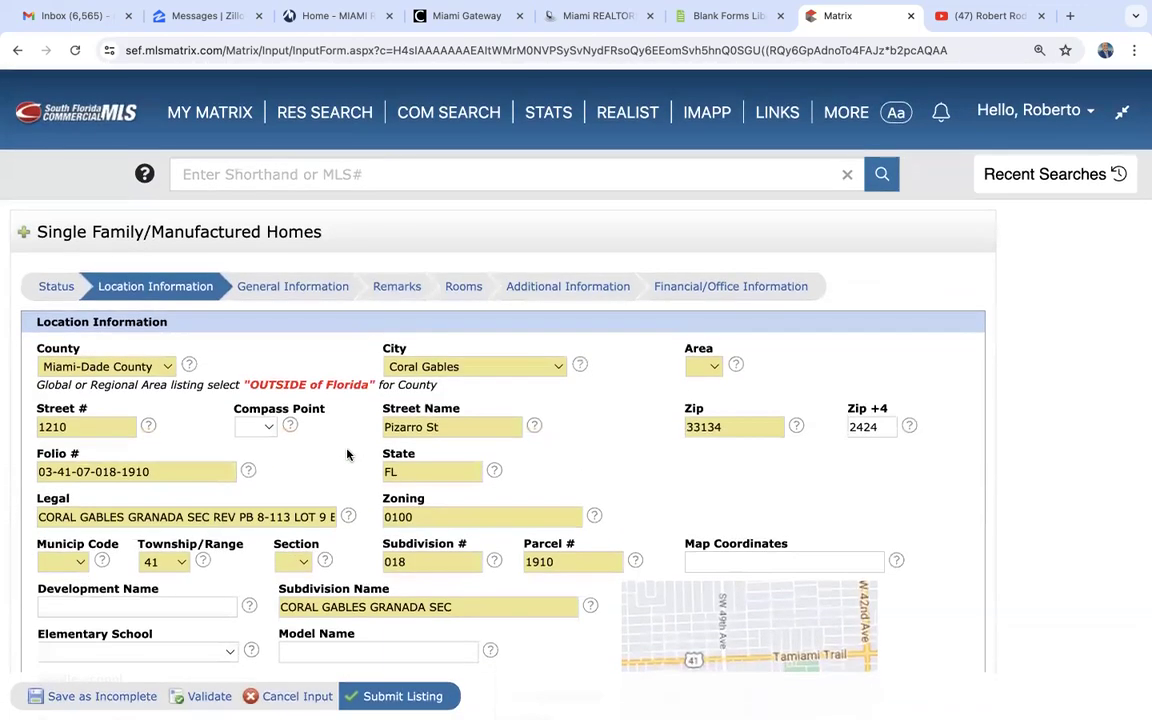
pyautogui.scroll(-1, 347, 455)
pyautogui.scroll(-1, 347, 455)
pyautogui.scroll(1, 347, 455)
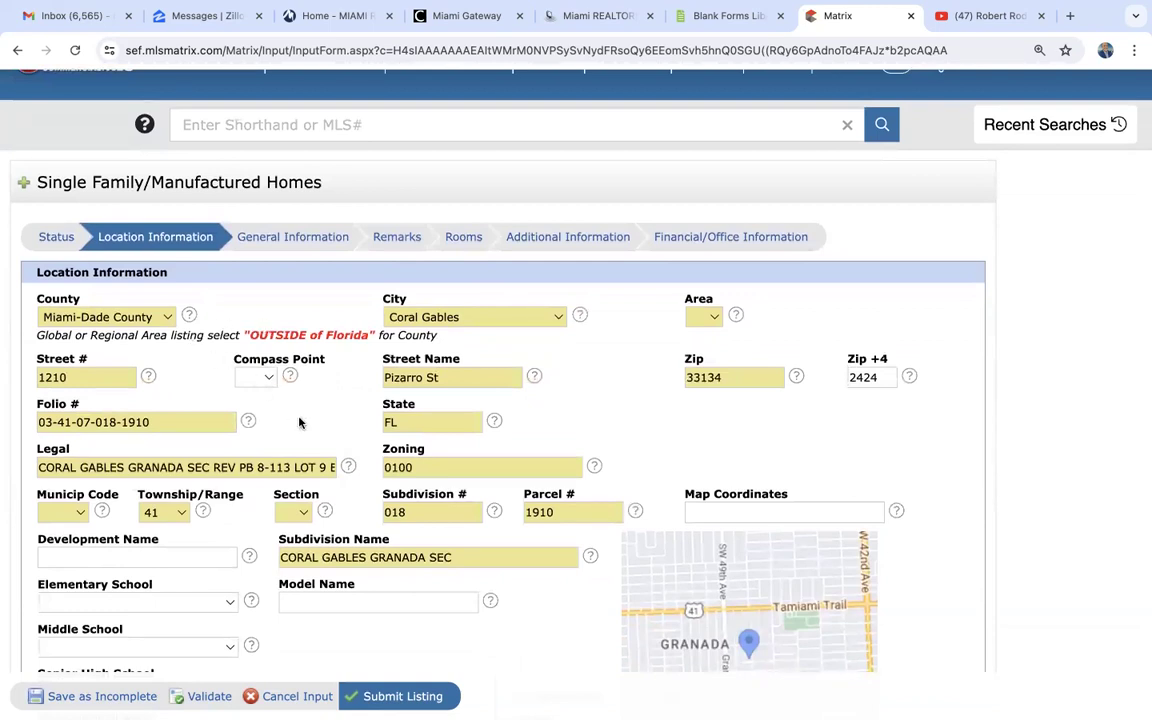
# - Look through the listing's General Information and Remarks sections, covering the property details and internet remarks fields
pyautogui.click(295, 237)
pyautogui.scroll(-2, 336, 467)
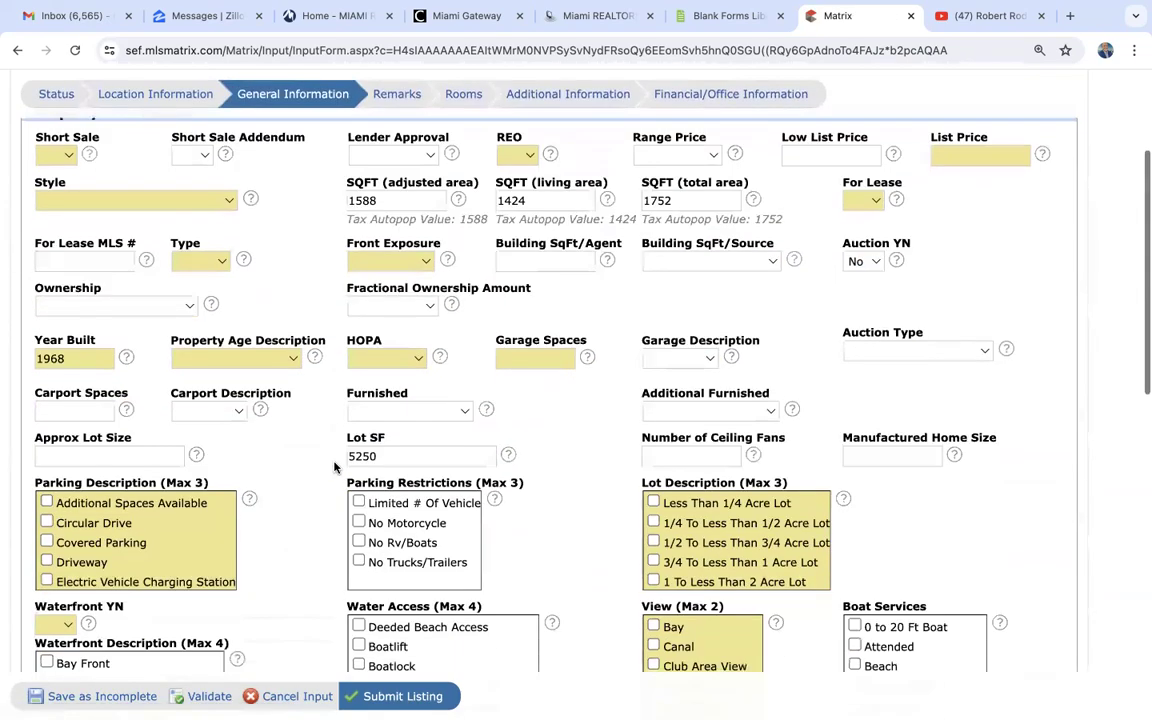
pyautogui.scroll(-2, 334, 465)
pyautogui.scroll(5, 334, 465)
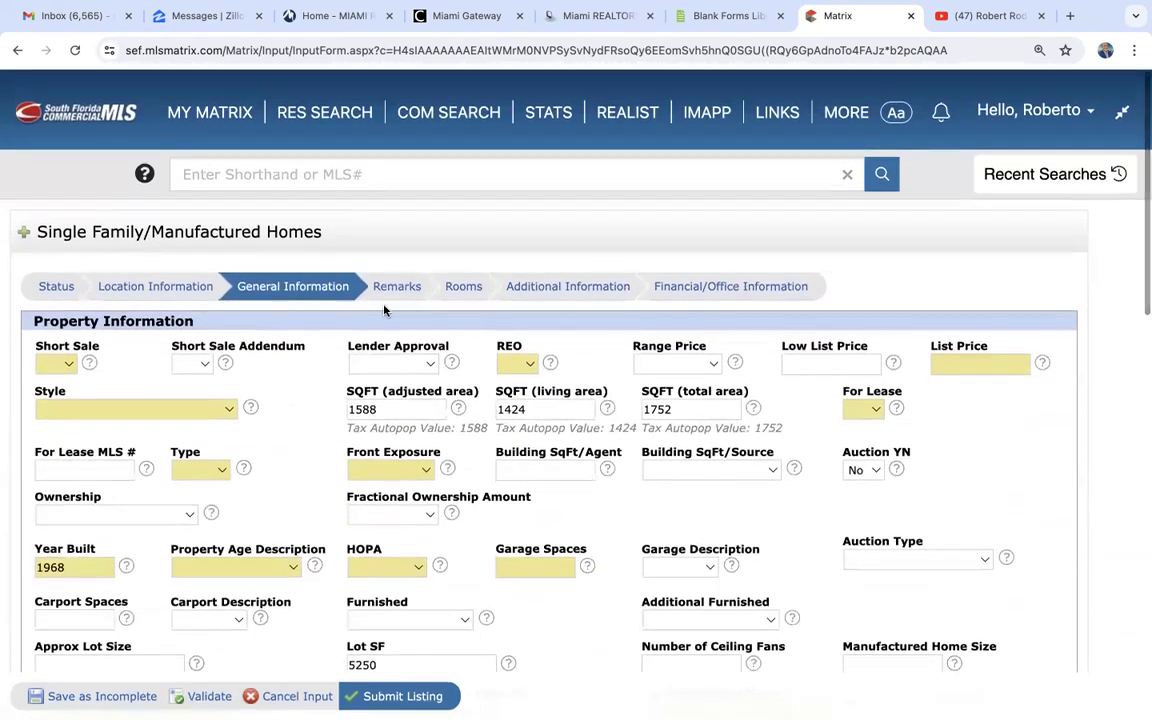
pyautogui.click(398, 287)
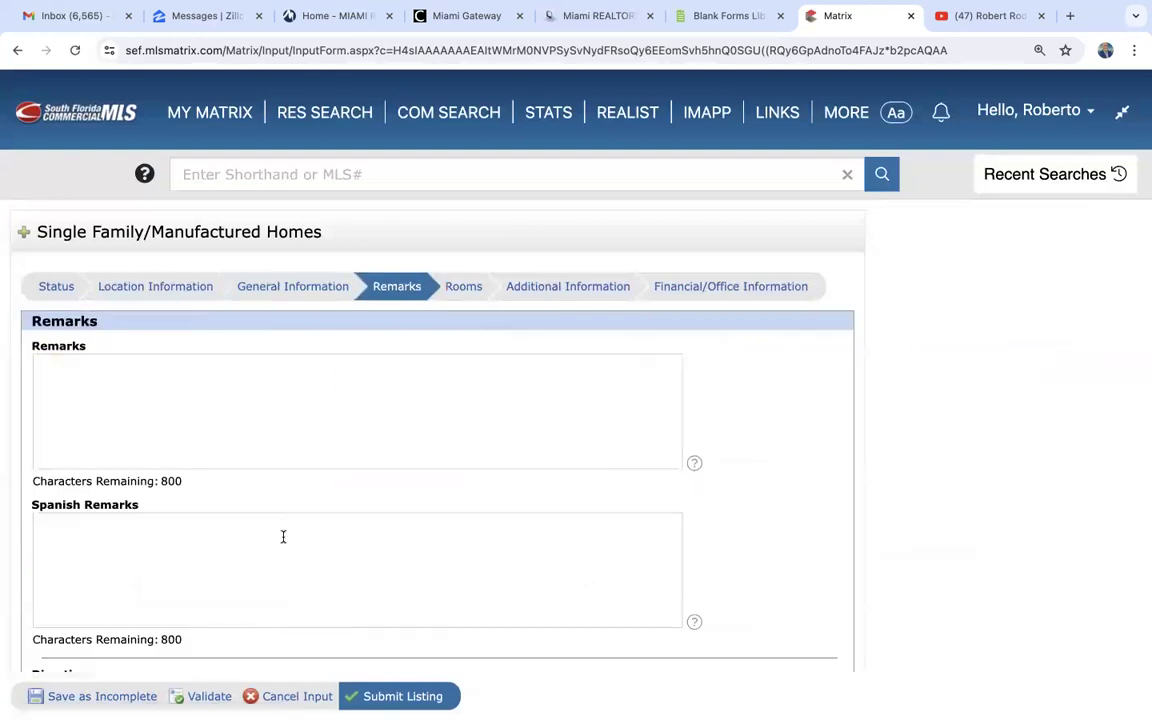
pyautogui.scroll(-10, 283, 537)
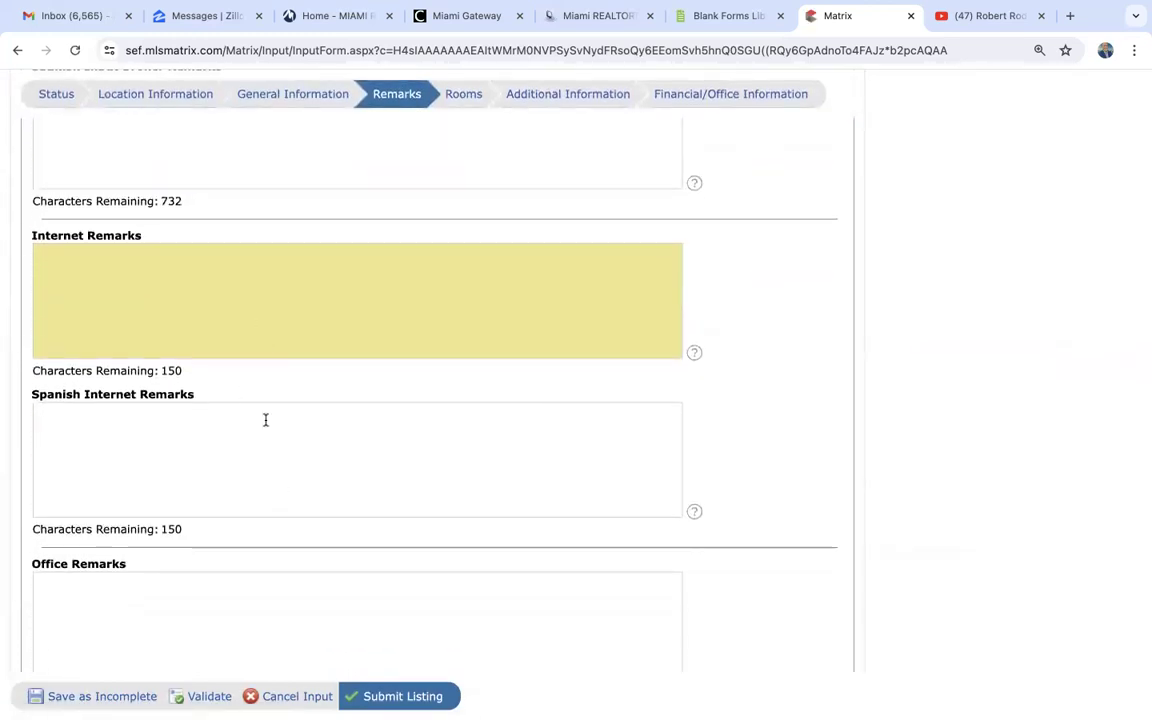
pyautogui.scroll(10, 331, 476)
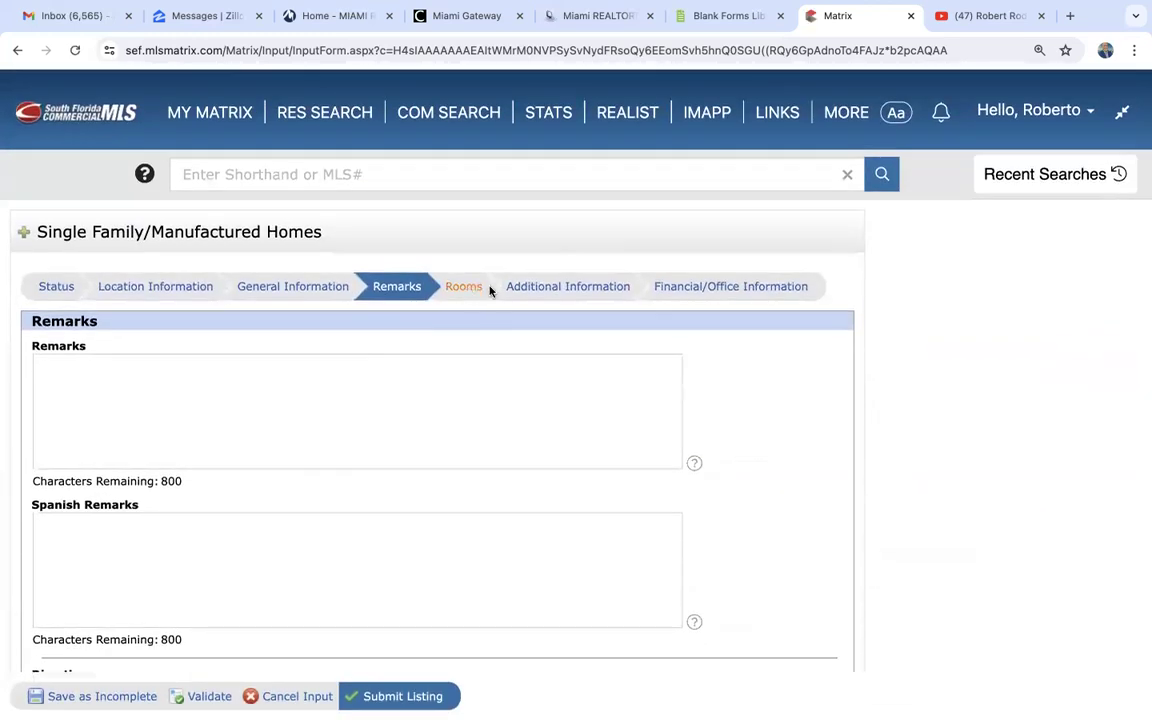
# - Review the listing's Additional Information and Financial/Office Information sections, down to the compensation and showing instruction fields
pyautogui.click(549, 288)
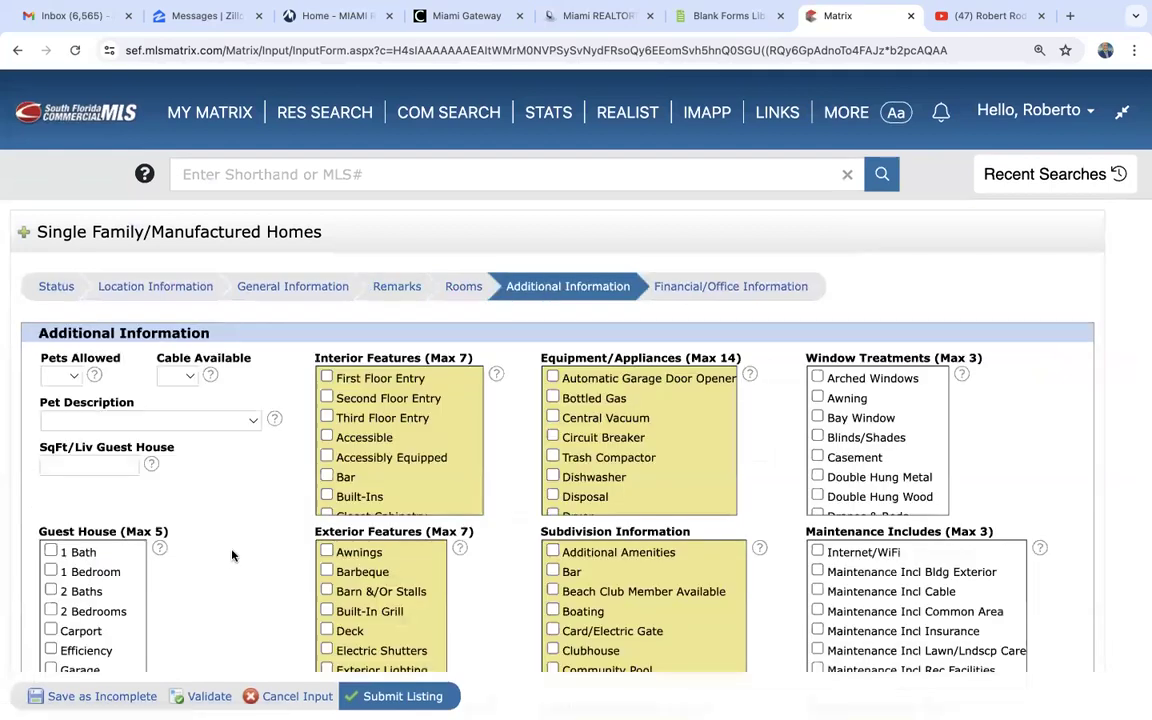
pyautogui.click(733, 289)
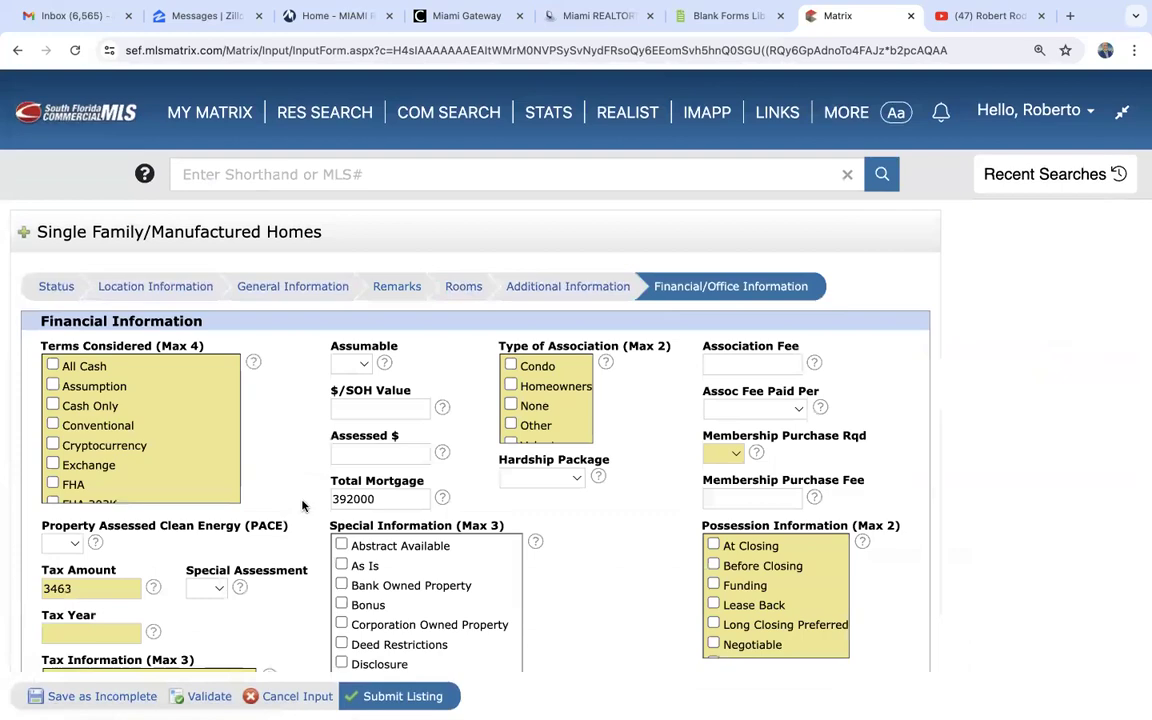
pyautogui.scroll(-10, 303, 505)
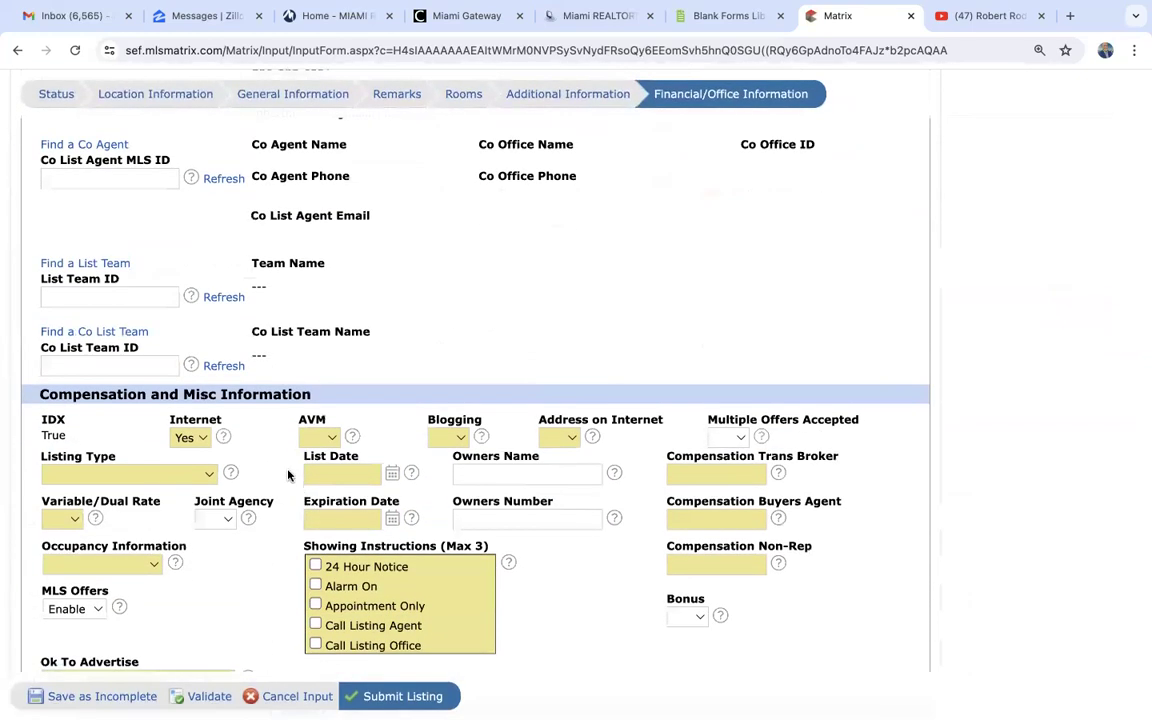
pyautogui.scroll(10, 288, 475)
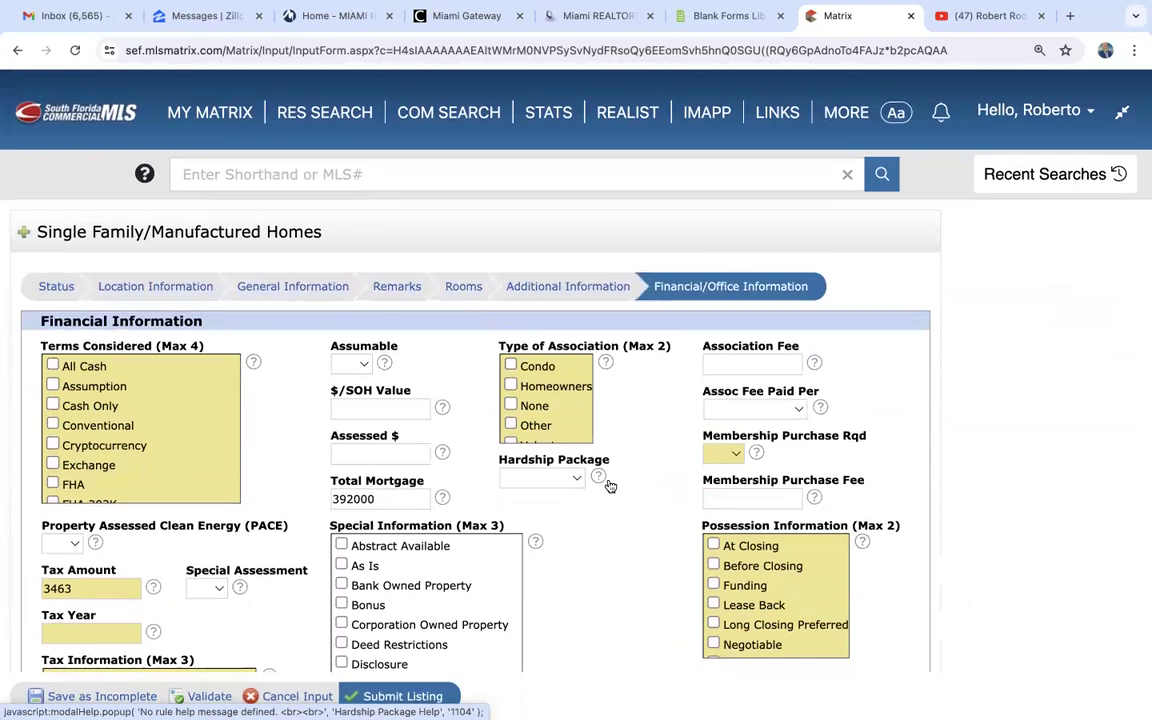
# - Switch back to Form Simplicity, reopen the full forms library and browse the Miami Association board forms down to the SEF forms
pyautogui.click(738, 17)
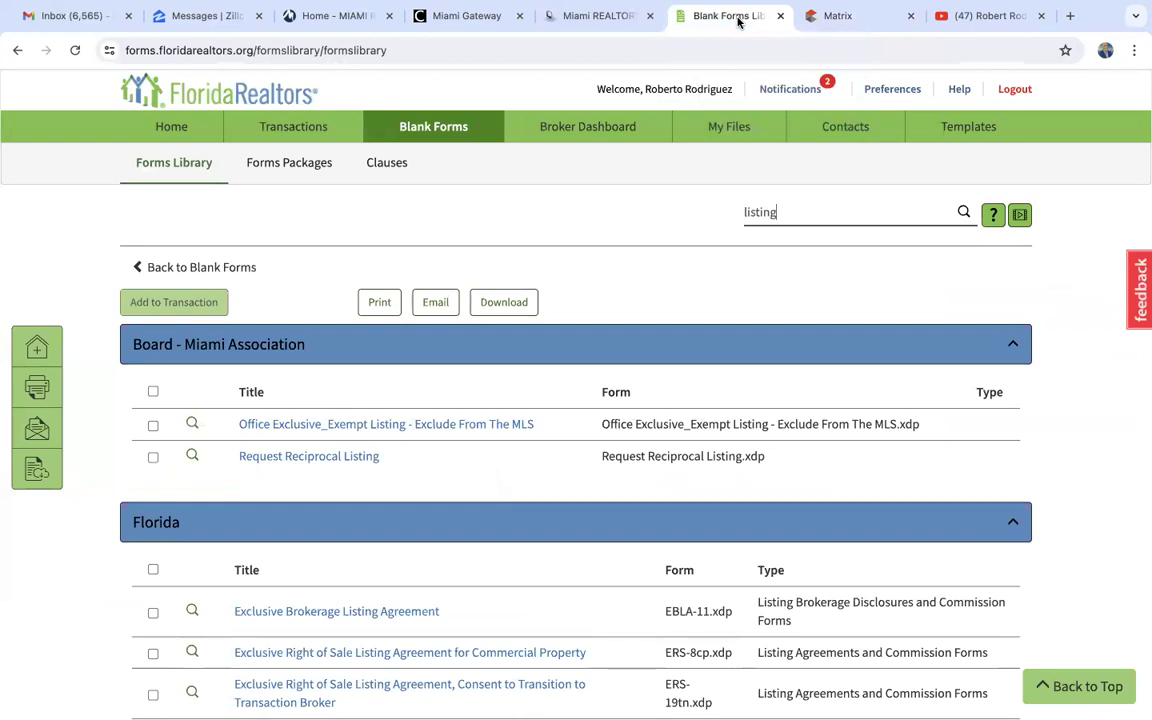
pyautogui.click(177, 170)
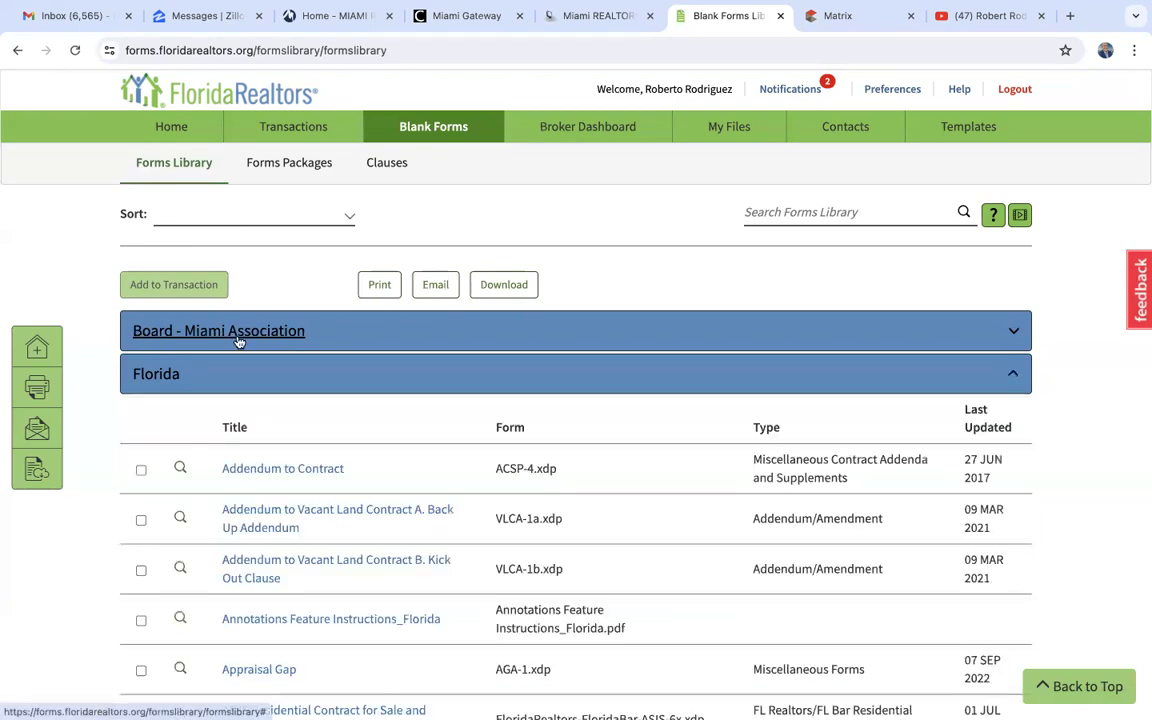
pyautogui.click(167, 344)
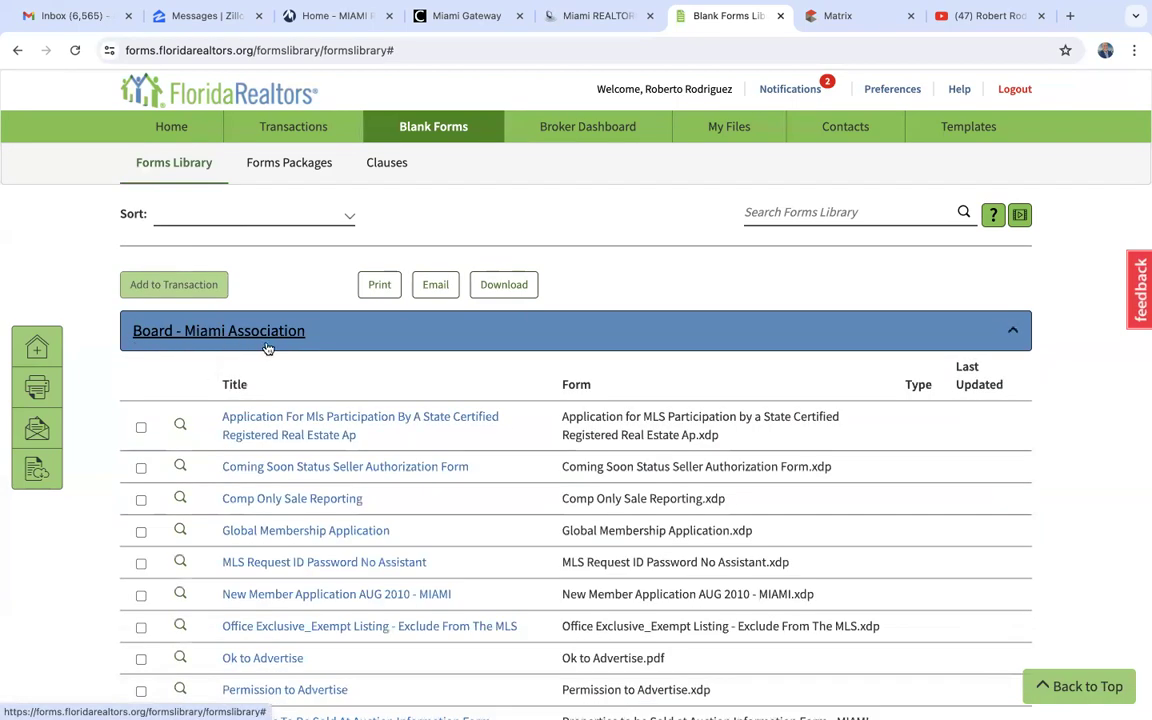
pyautogui.scroll(-4, 153, 511)
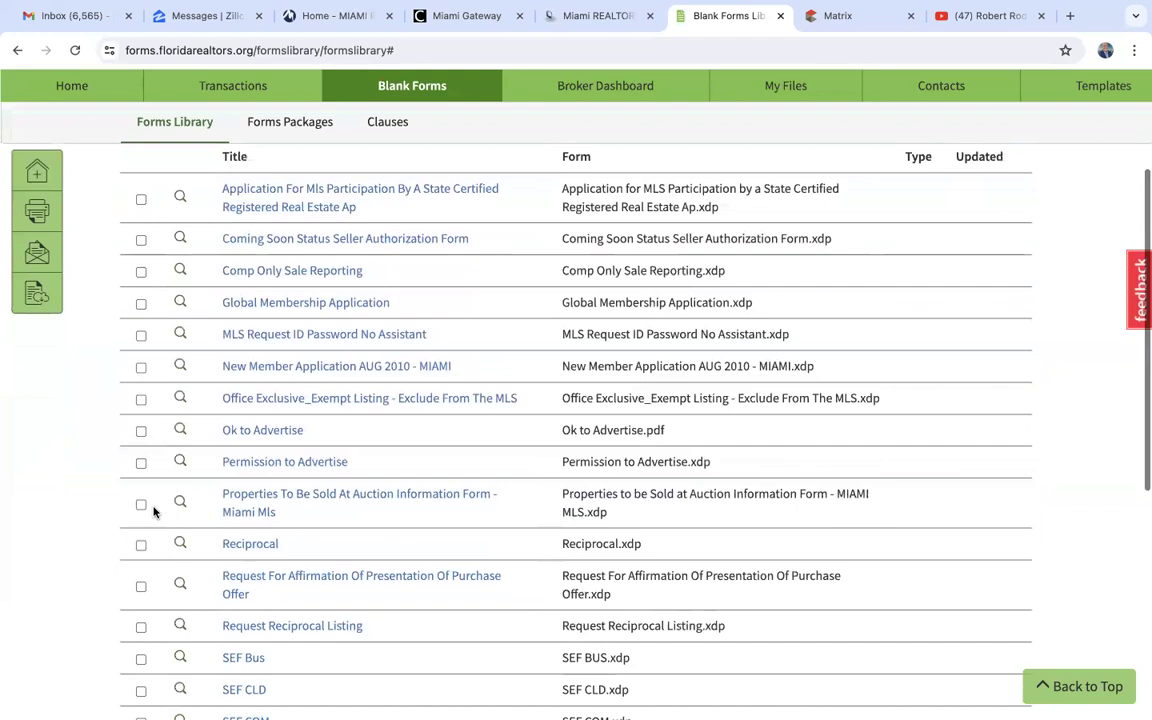
pyautogui.scroll(-2, 153, 511)
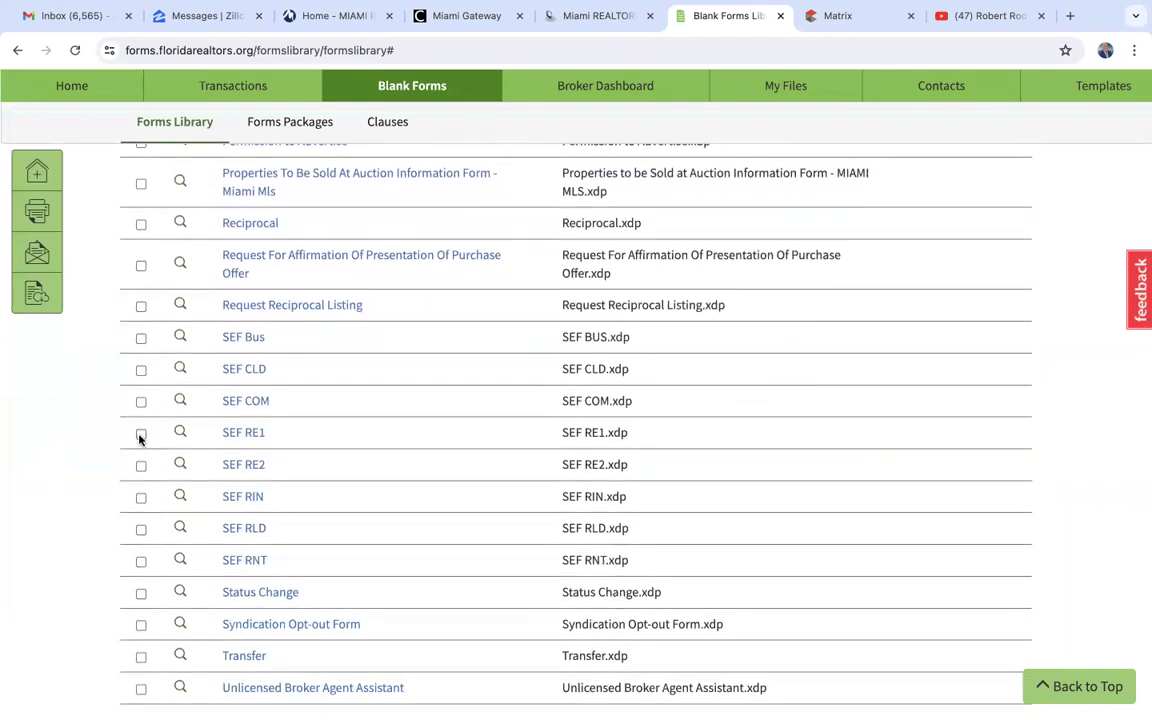
# - Open the blank SEF RE1 form, skim its first pages and compare it with the single-family listing entry form in Matrix
pyautogui.click(244, 437)
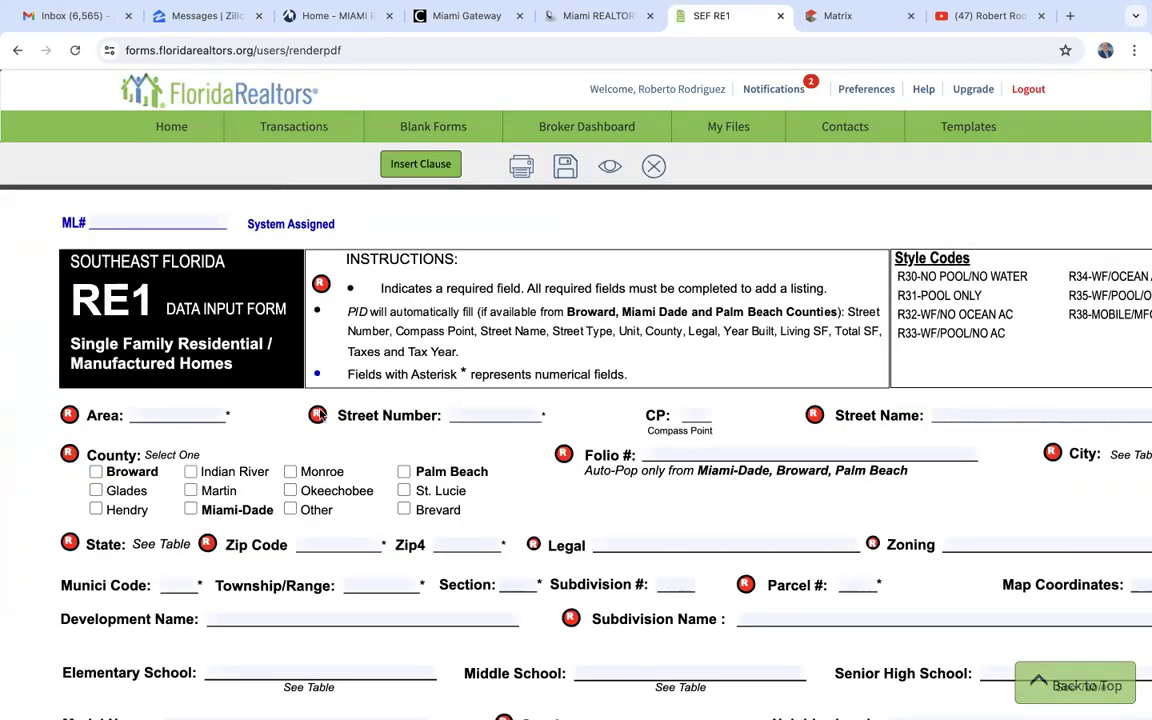
pyautogui.scroll(-15, 370, 527)
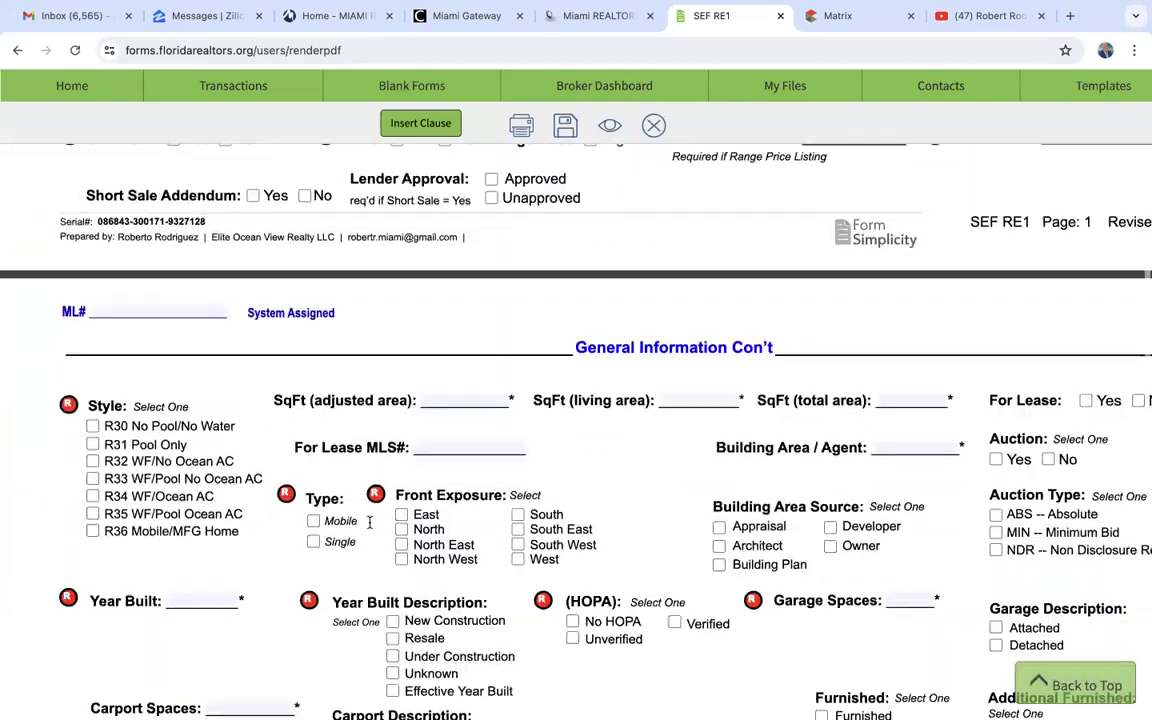
pyautogui.scroll(-10, 370, 527)
pyautogui.scroll(20, 370, 525)
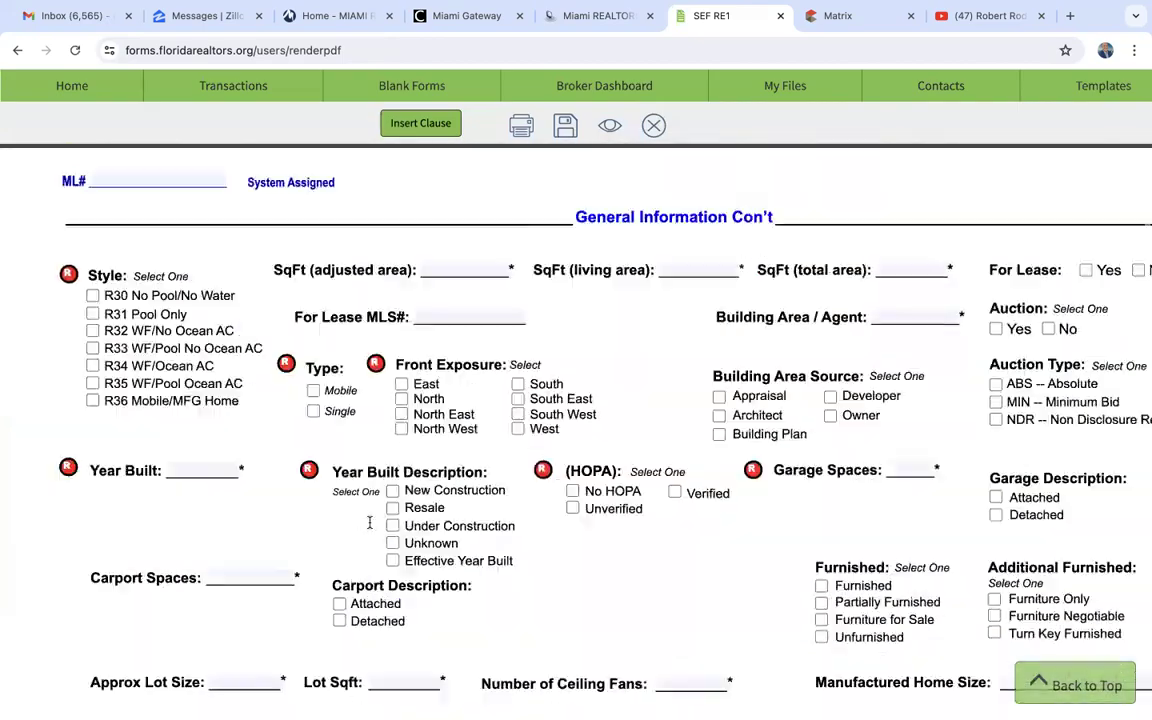
pyautogui.click(838, 16)
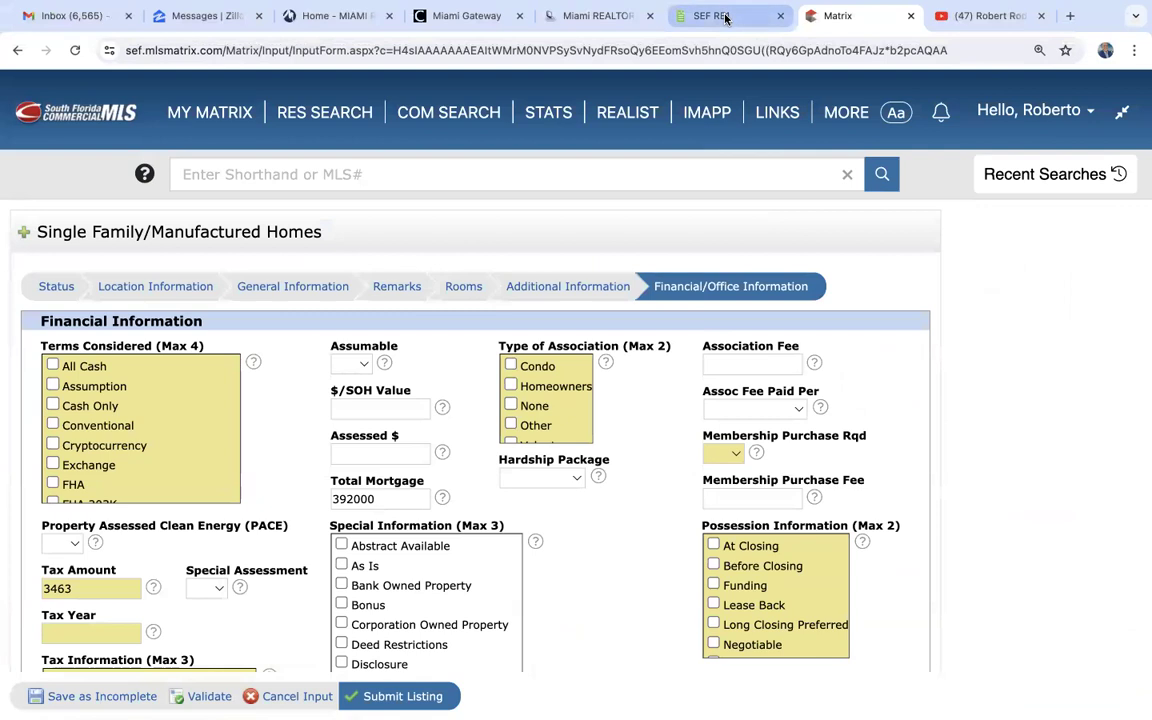
pyautogui.click(655, 16)
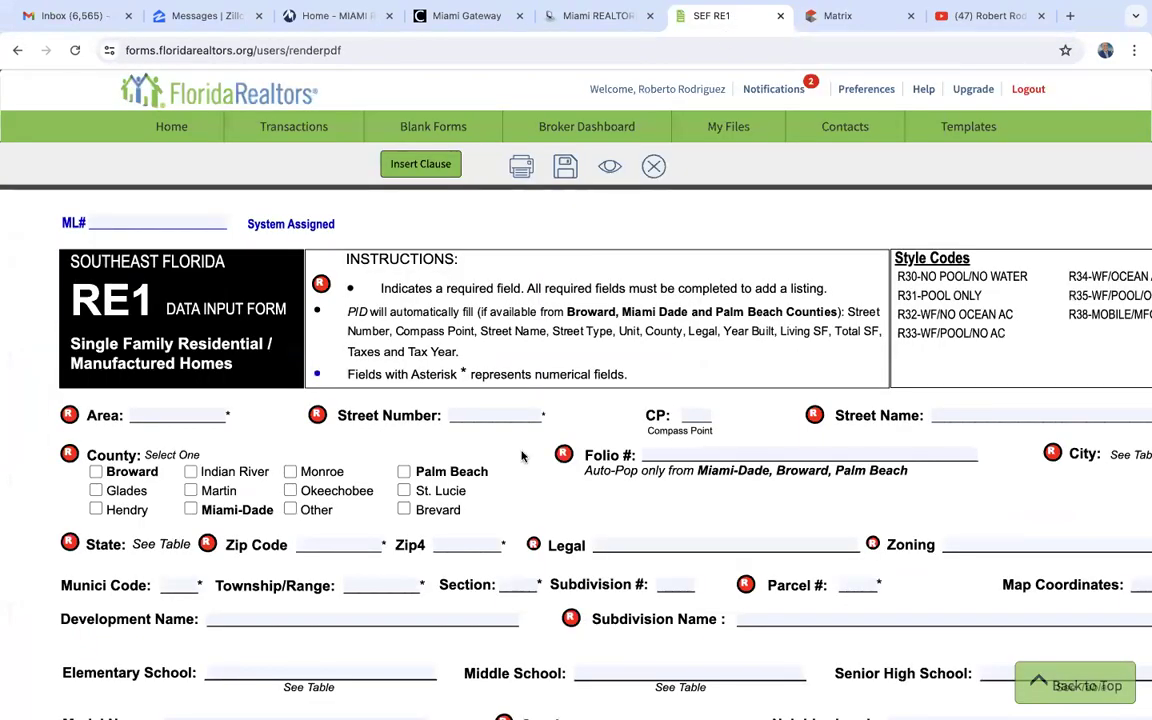
# - Review the SEF RE1 form's location, general information, remarks and additional information sections, and return to its first page
pyautogui.scroll(-2, 521, 456)
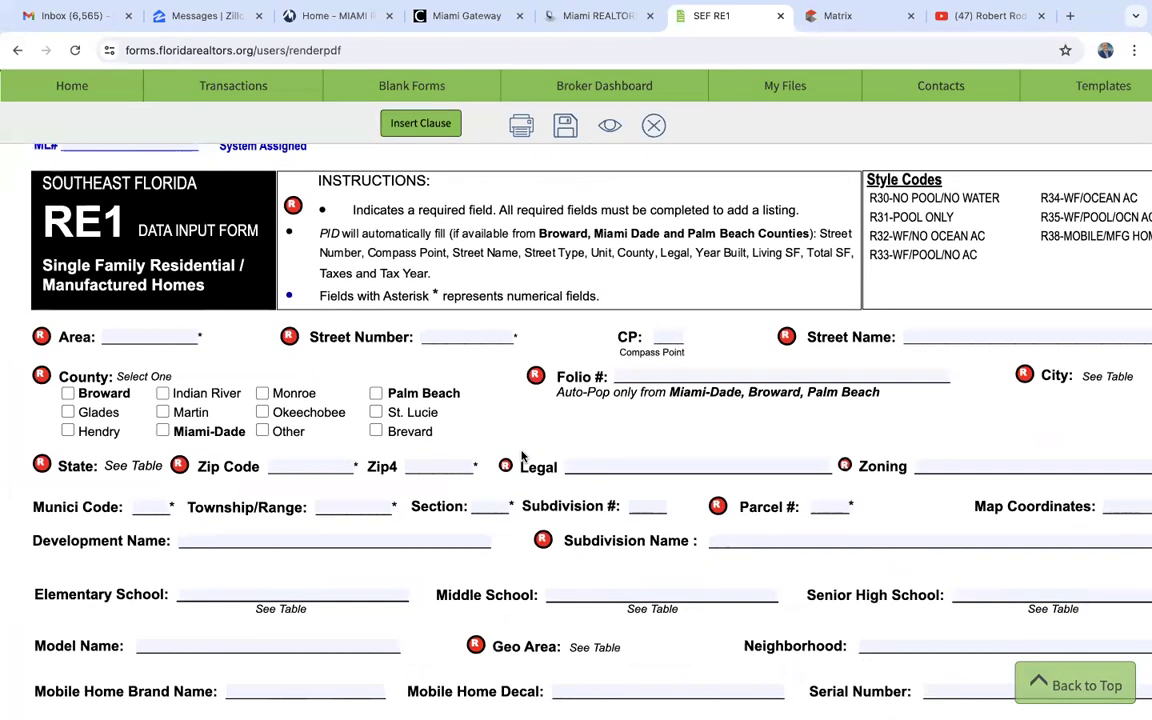
pyautogui.scroll(-10, 521, 456)
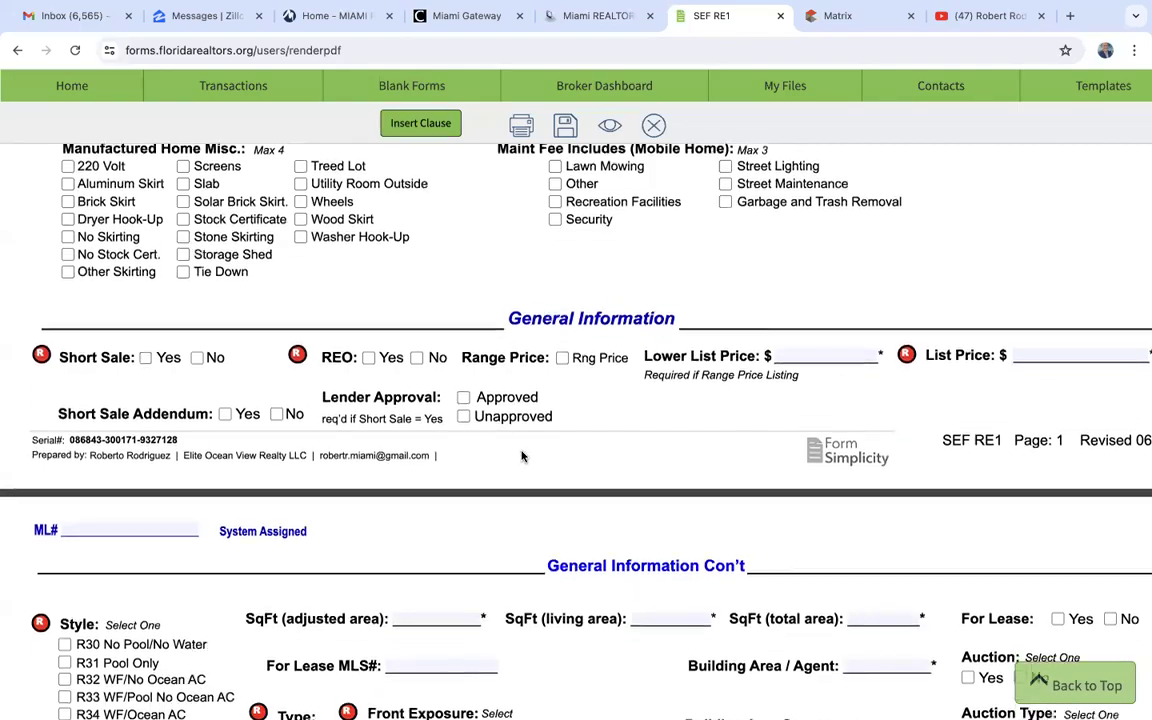
pyautogui.scroll(-15, 521, 456)
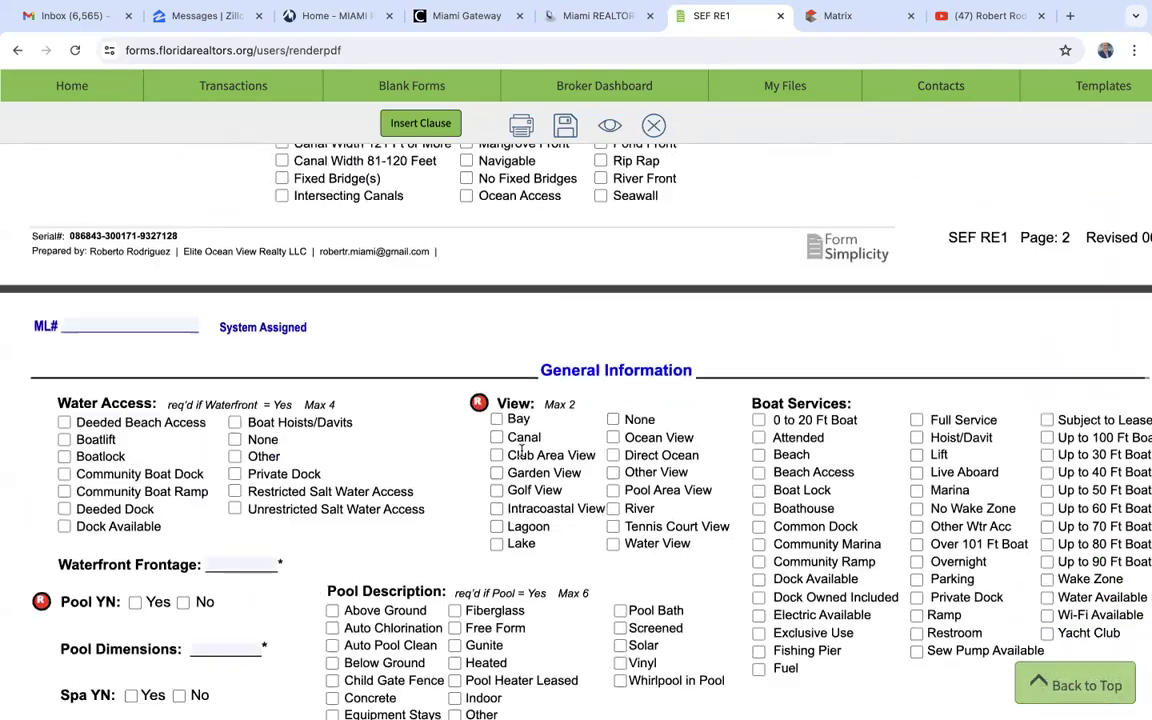
pyautogui.scroll(-20, 521, 451)
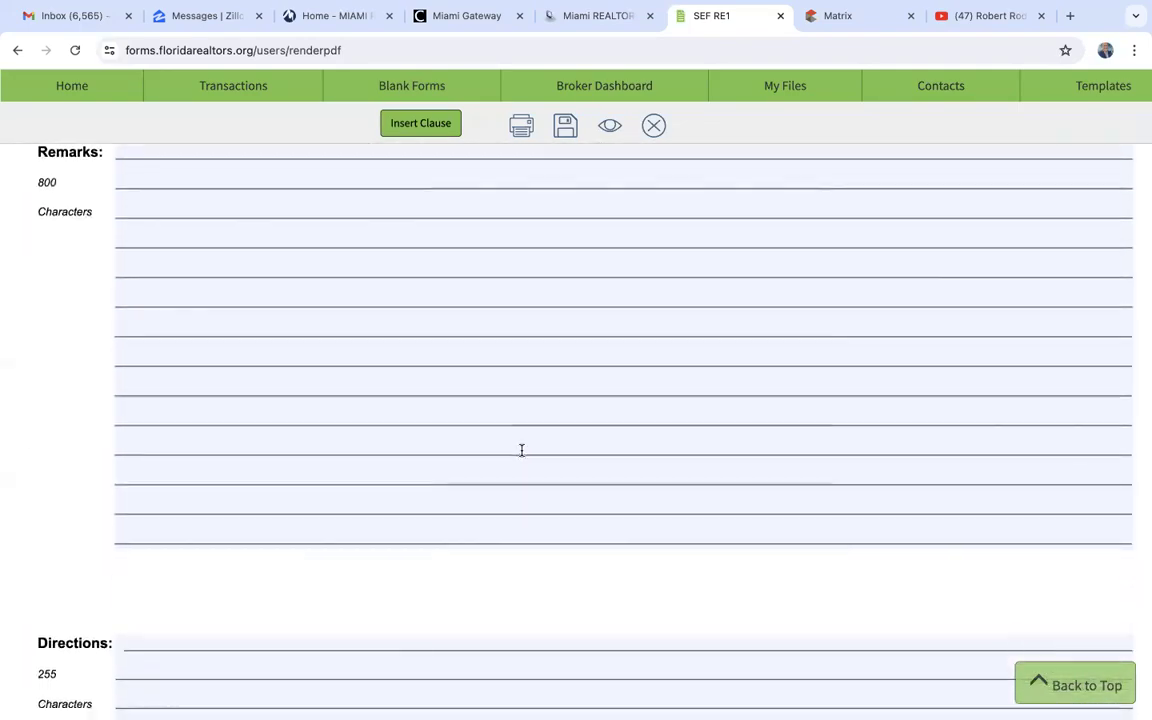
pyautogui.scroll(-20, 521, 451)
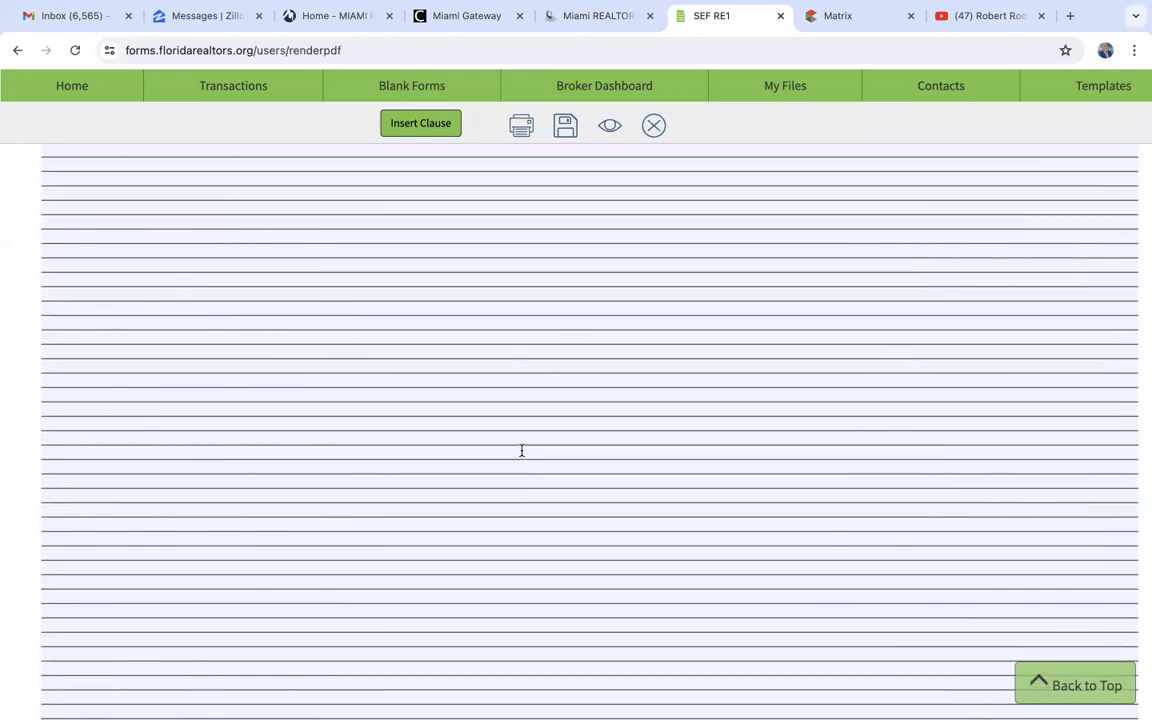
pyautogui.scroll(-10, 521, 456)
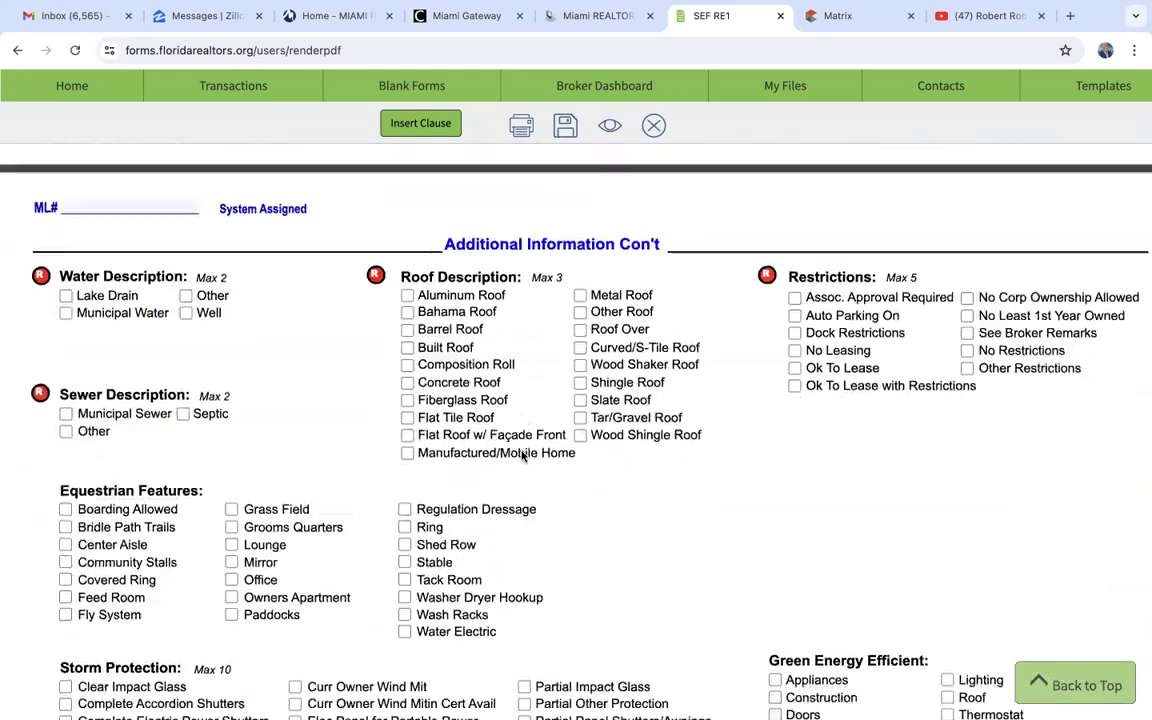
pyautogui.scroll(10, 521, 456)
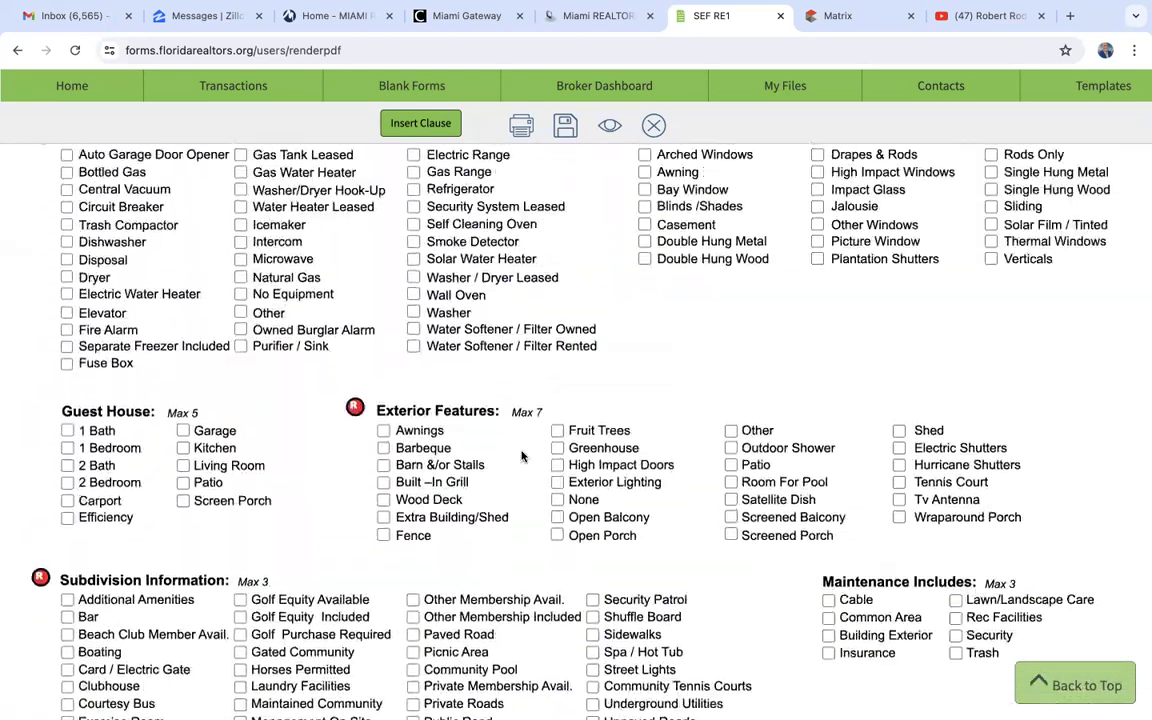
pyautogui.scroll(20, 521, 456)
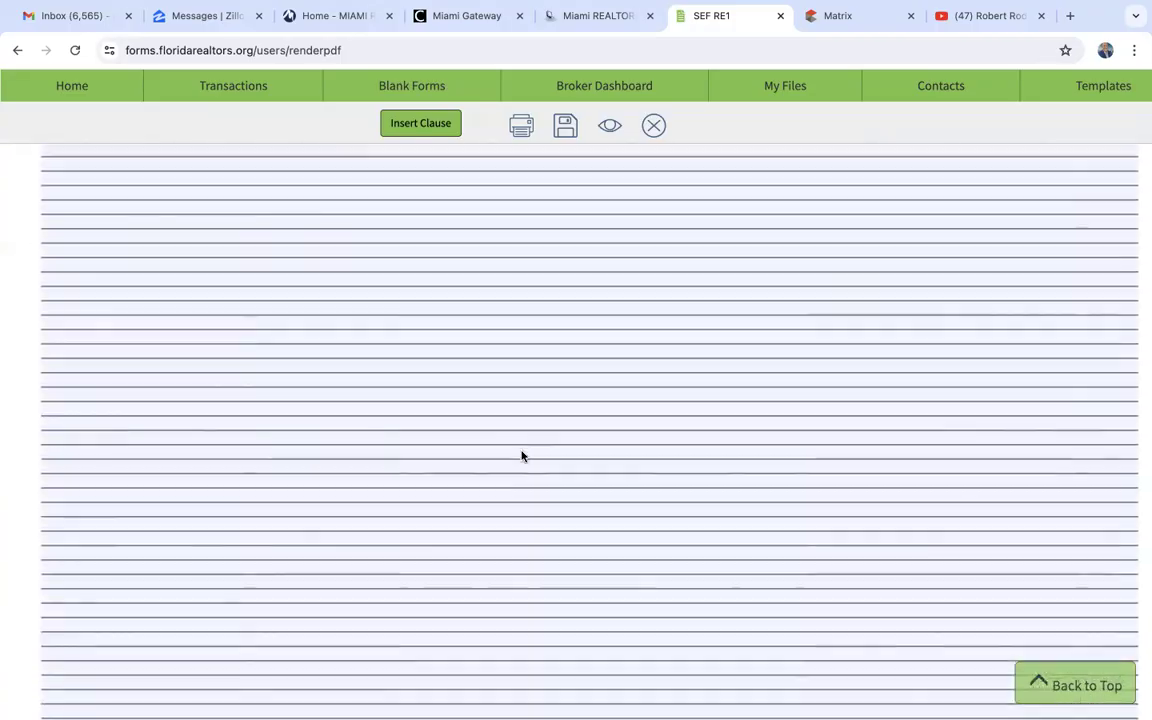
pyautogui.scroll(20, 521, 450)
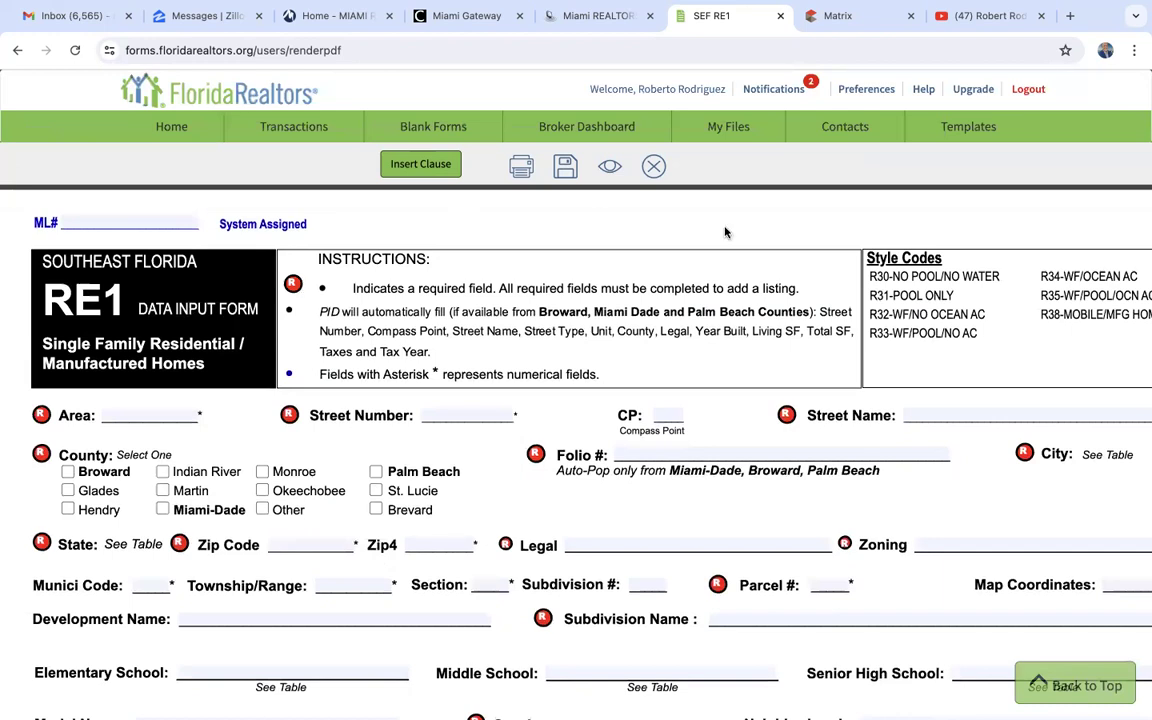
# - Switch to Matrix, leave the single-family listing entry form and return to the Matrix home page
pyautogui.click(835, 15)
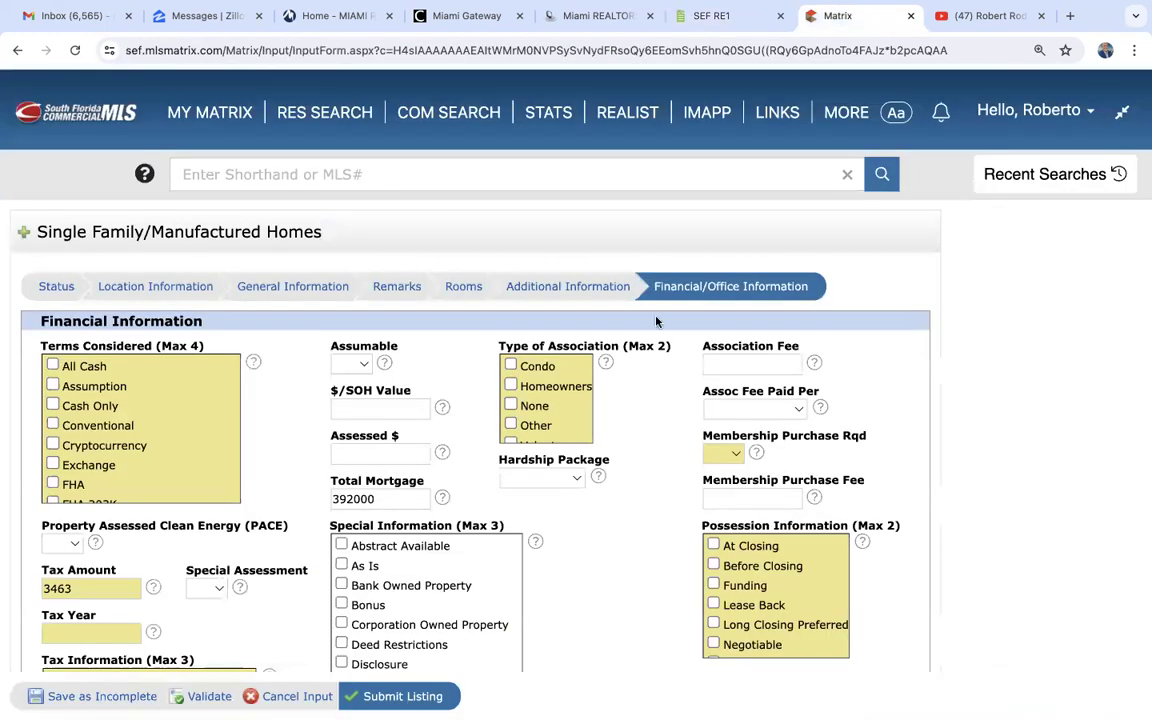
pyautogui.scroll(-6, 270, 626)
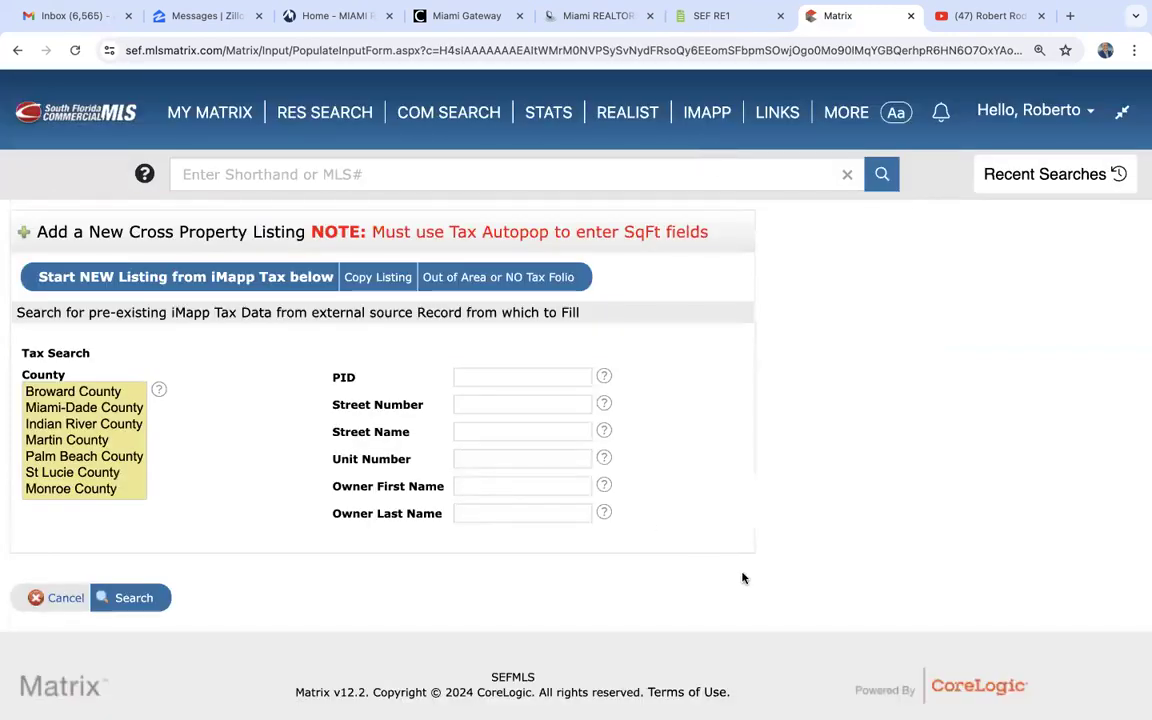
pyautogui.moveTo(195, 115)
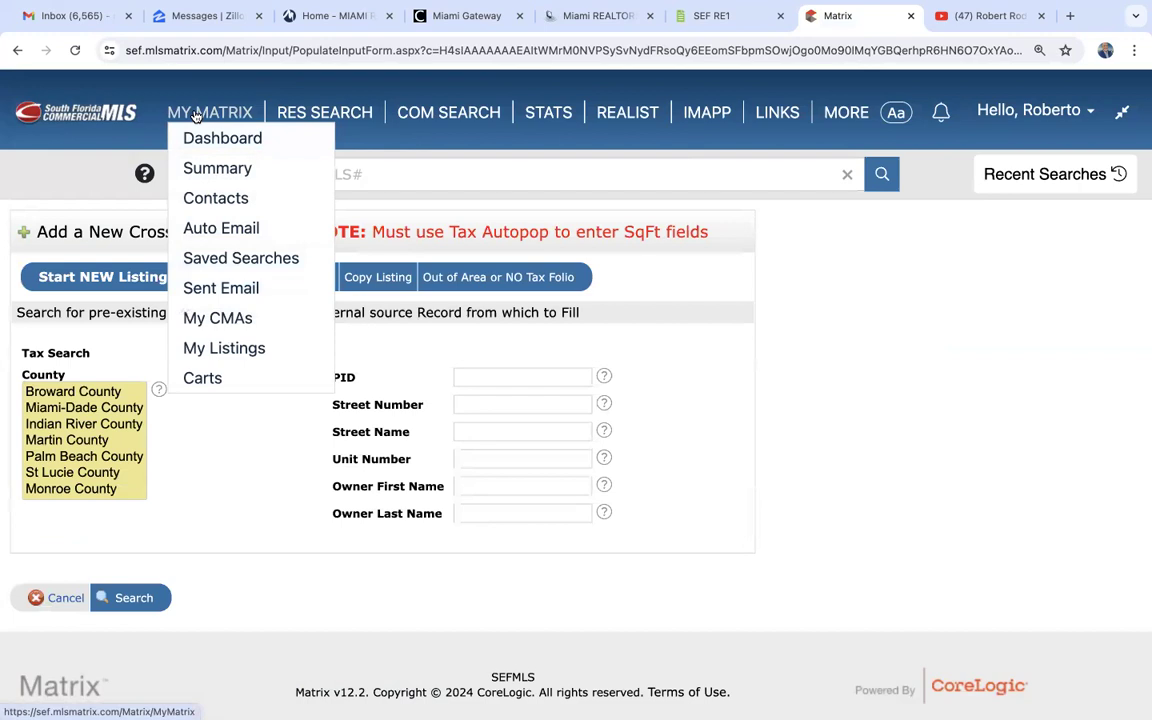
pyautogui.click(195, 115)
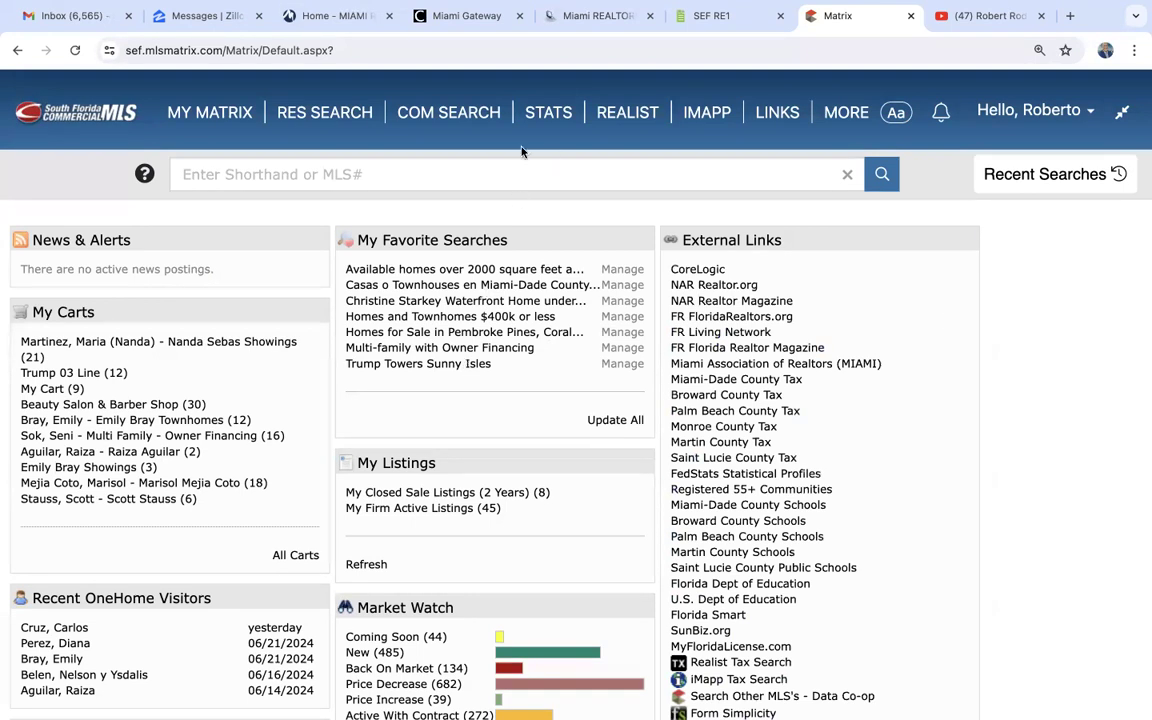
pyautogui.moveTo(438, 107)
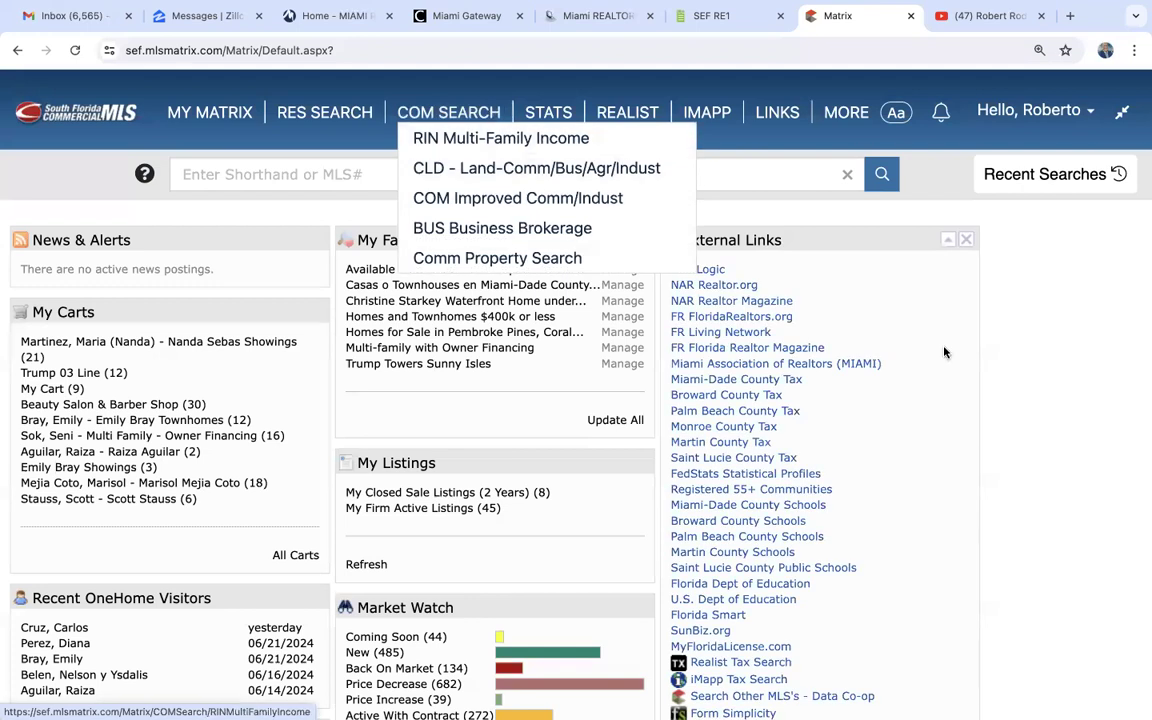